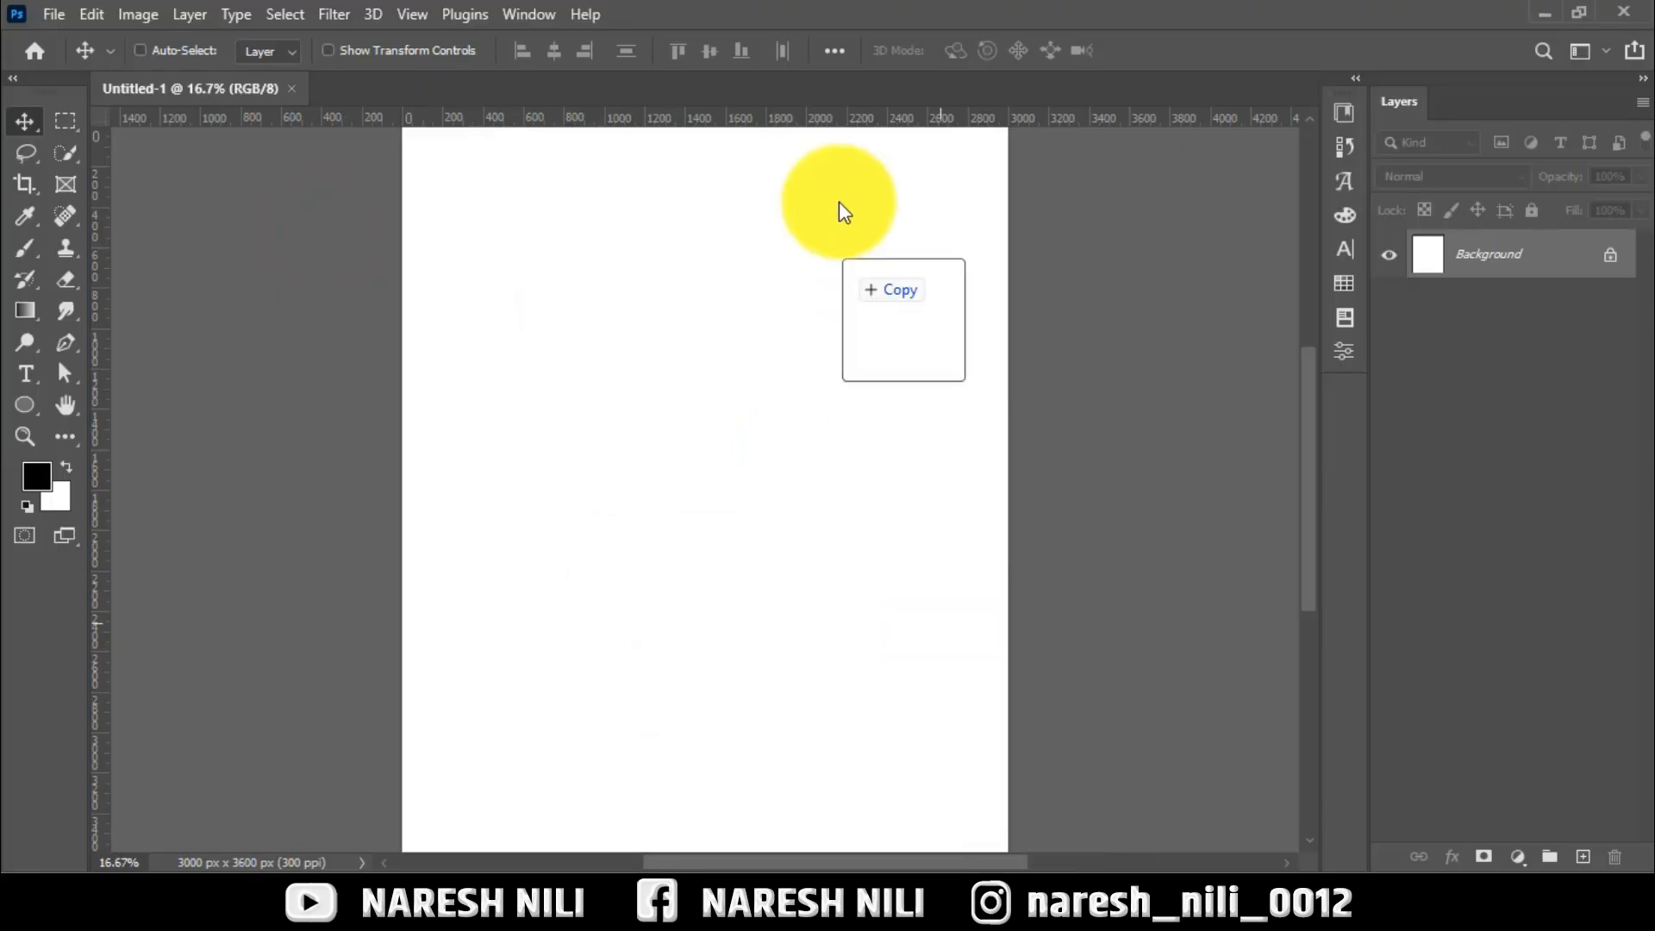
Close the blank Untitled-1 document and fit the back4.jpg image on screen
click(293, 89)
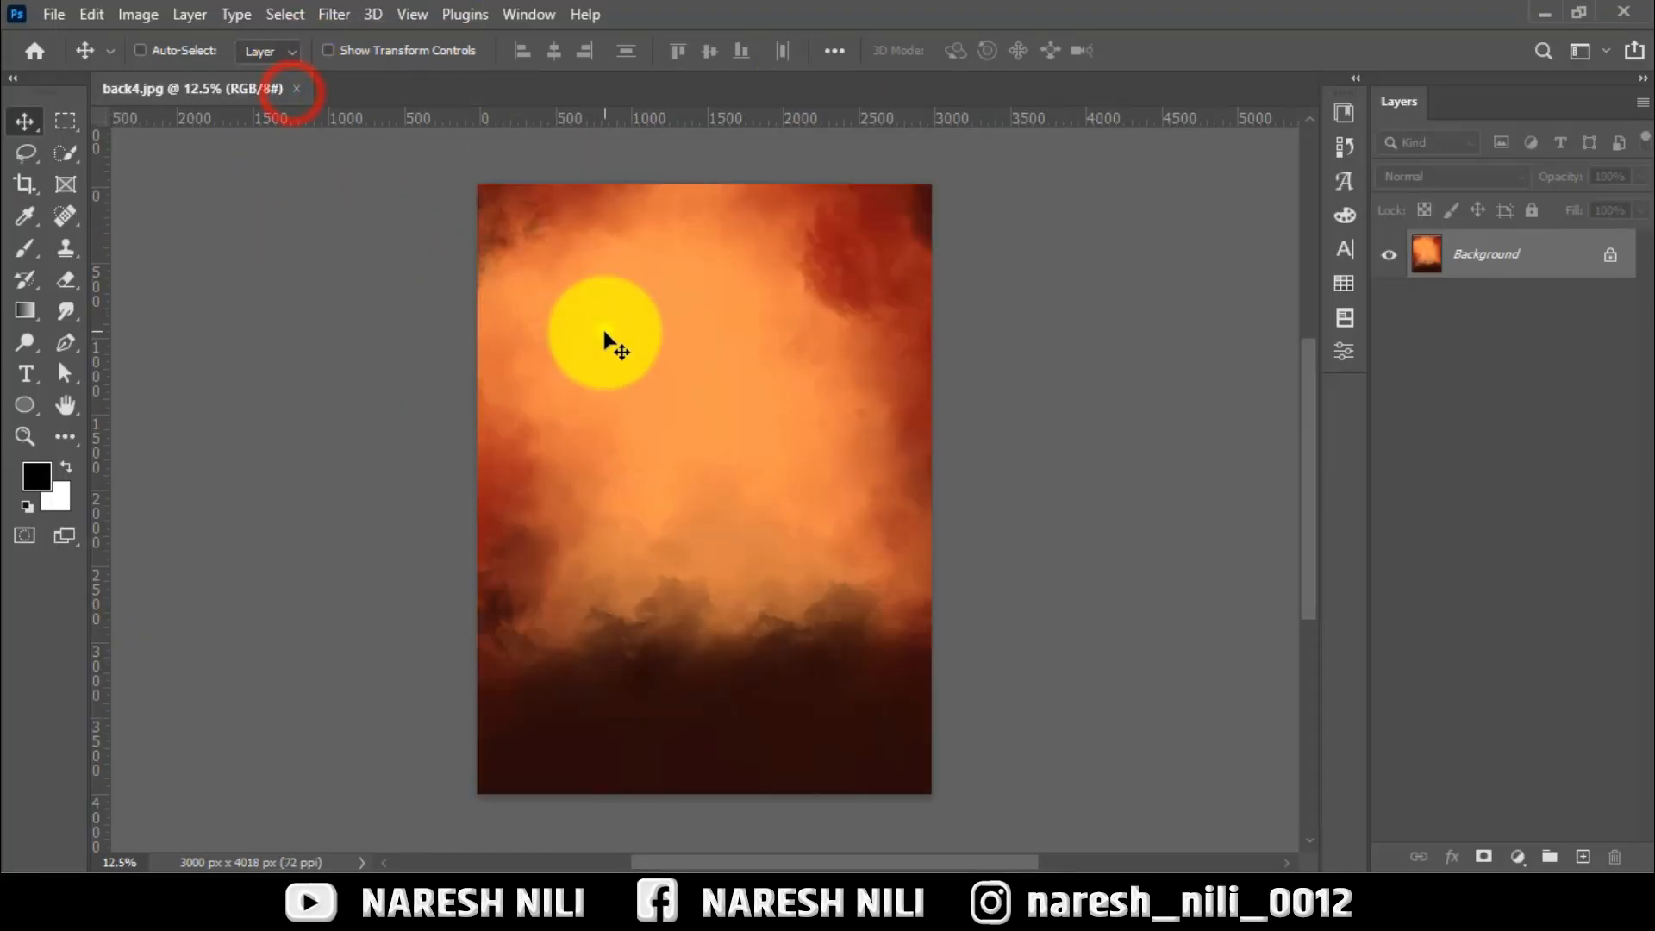
click(24, 436)
click(652, 379)
right_click(702, 364)
click(704, 371)
Check the image dimensions and resolution of back4.jpg without changing them, and fit it on screen again
click(138, 15)
click(206, 190)
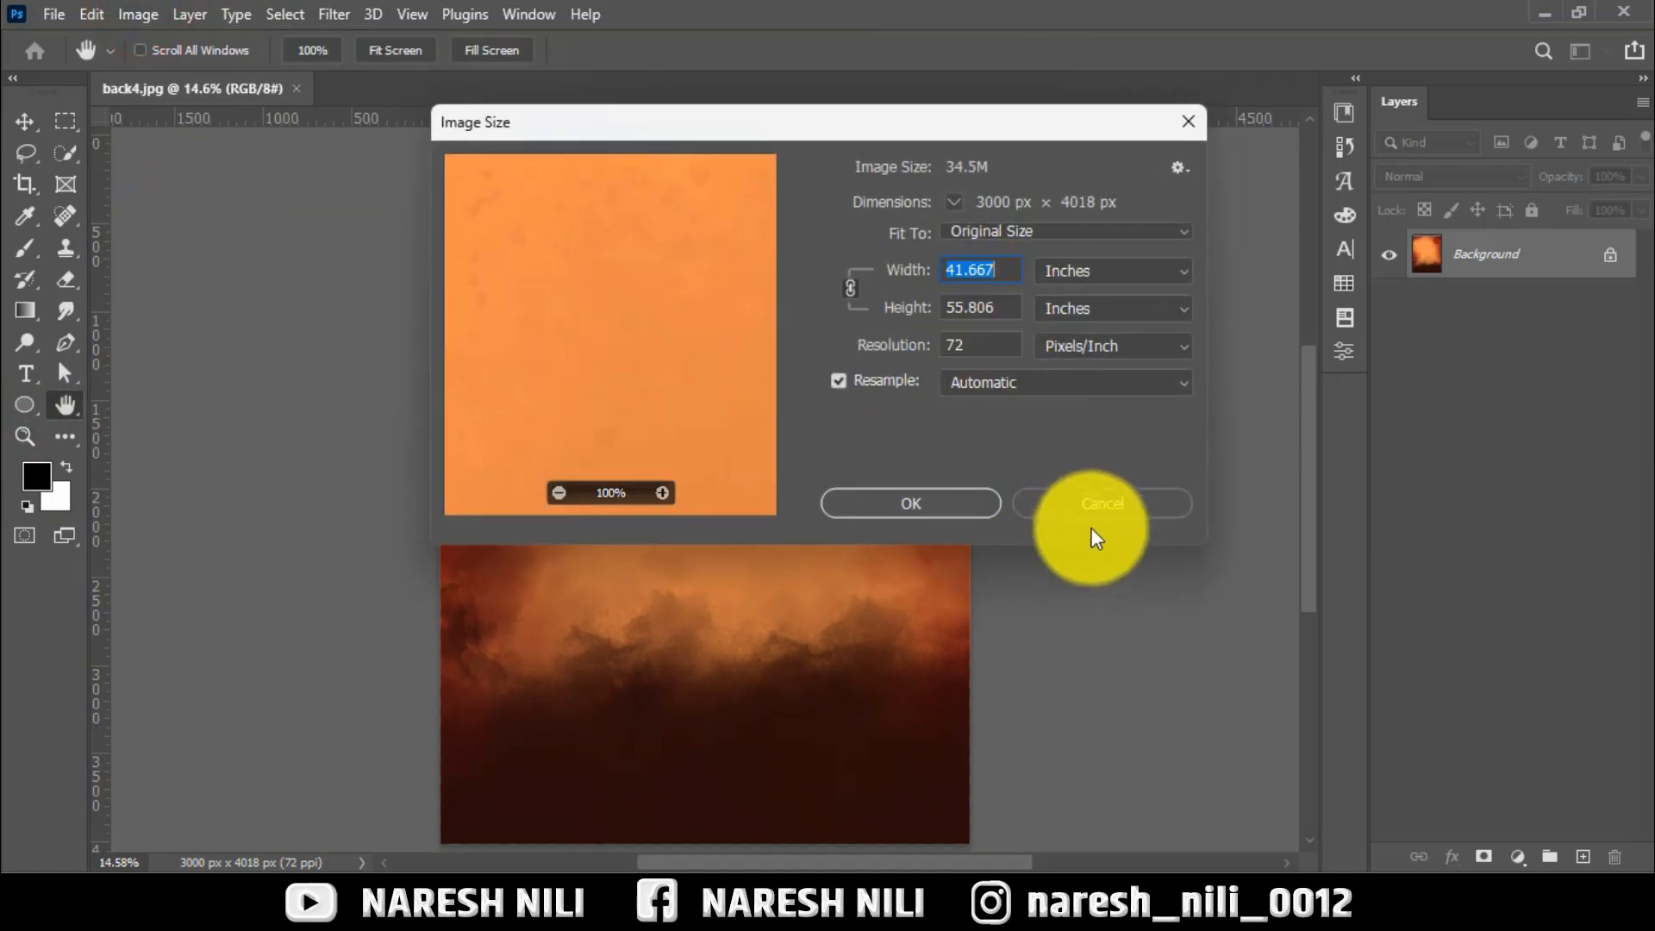
click(1098, 502)
drag(687, 639, 759, 422)
right_click(752, 393)
click(779, 416)
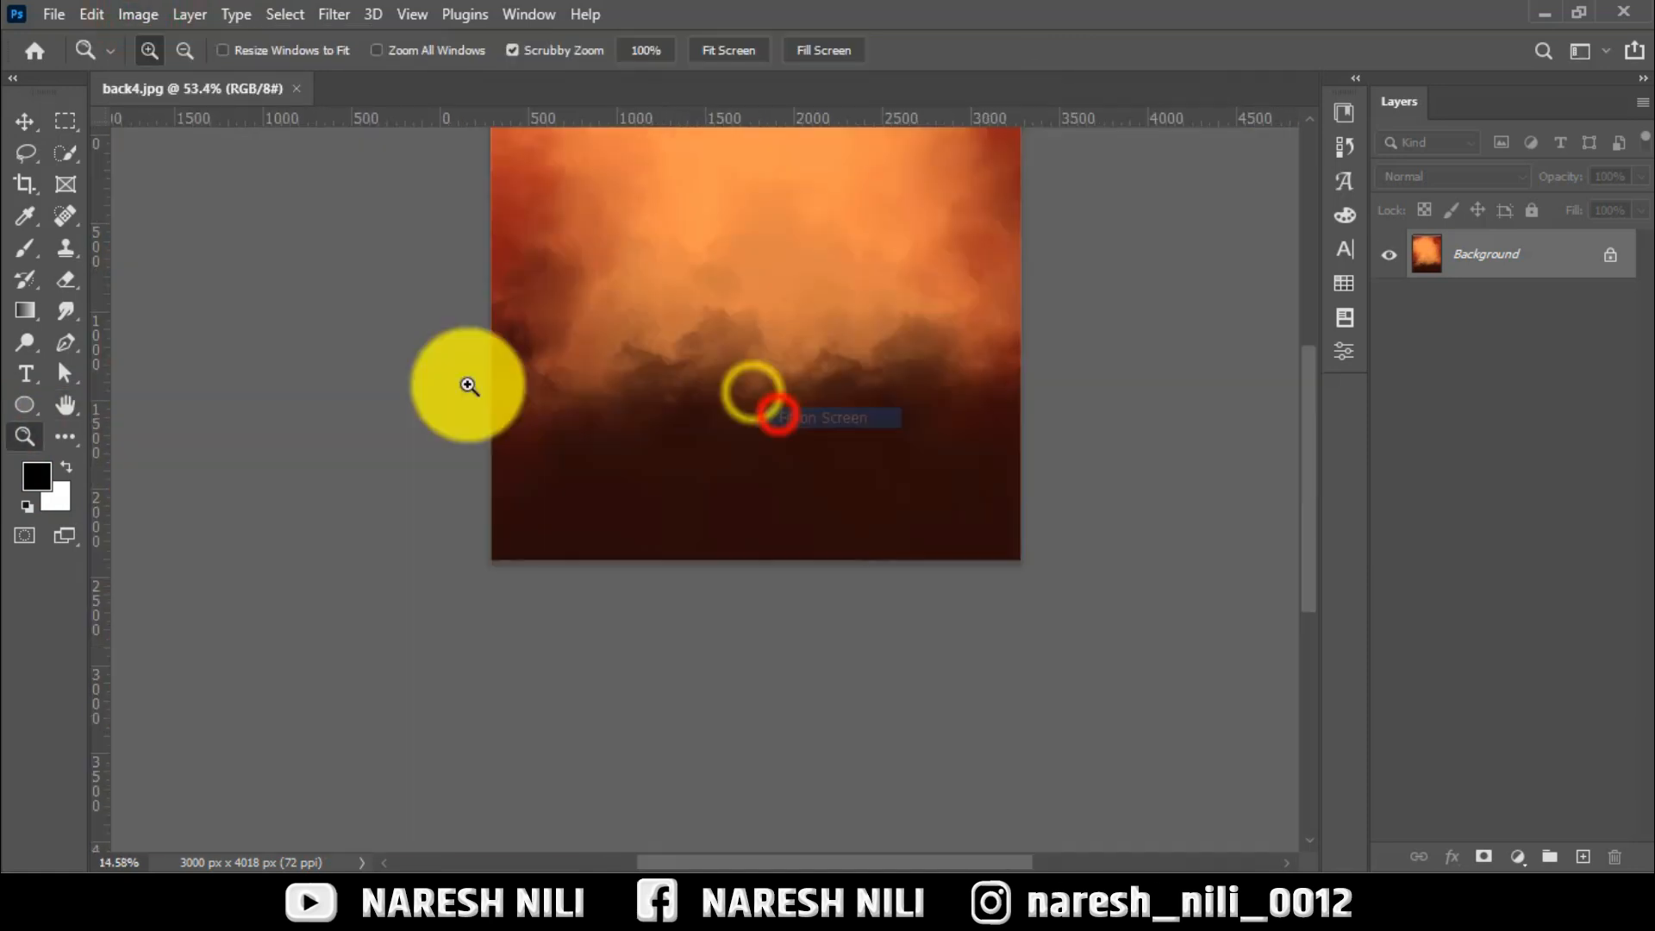
Place the seated-man cut-out PSD ending in 070353499 from the 5Jan 2k24 folder, scaled to about 209.81%
click(25, 121)
click(900, 888)
click(910, 632)
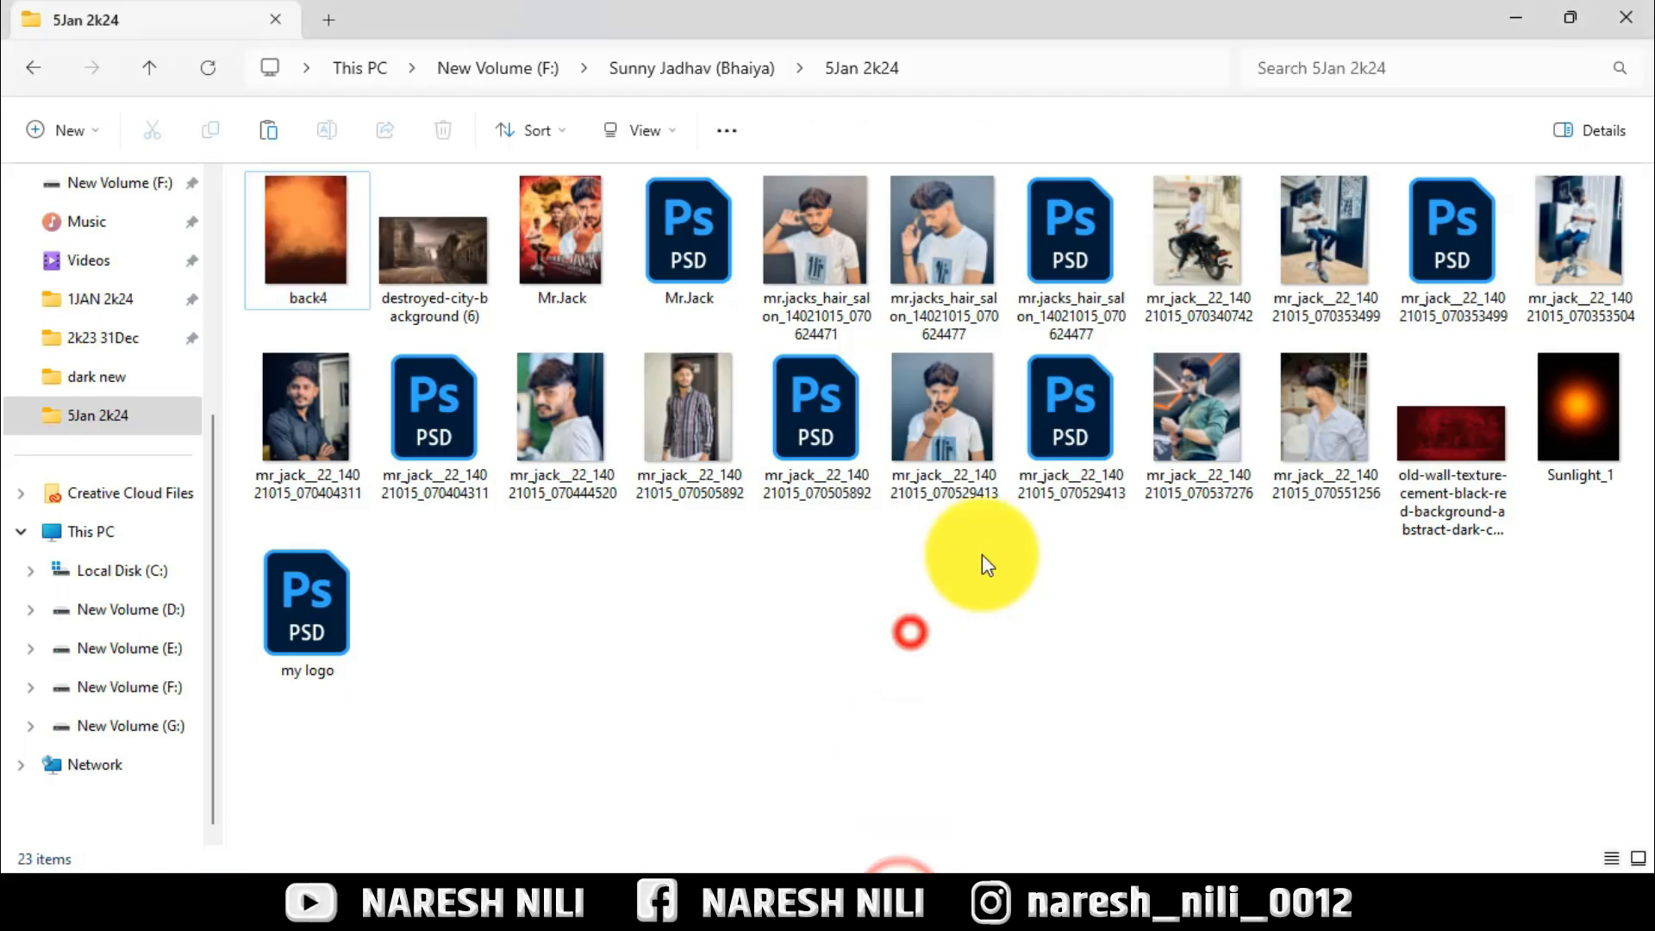
drag(1424, 242, 847, 680)
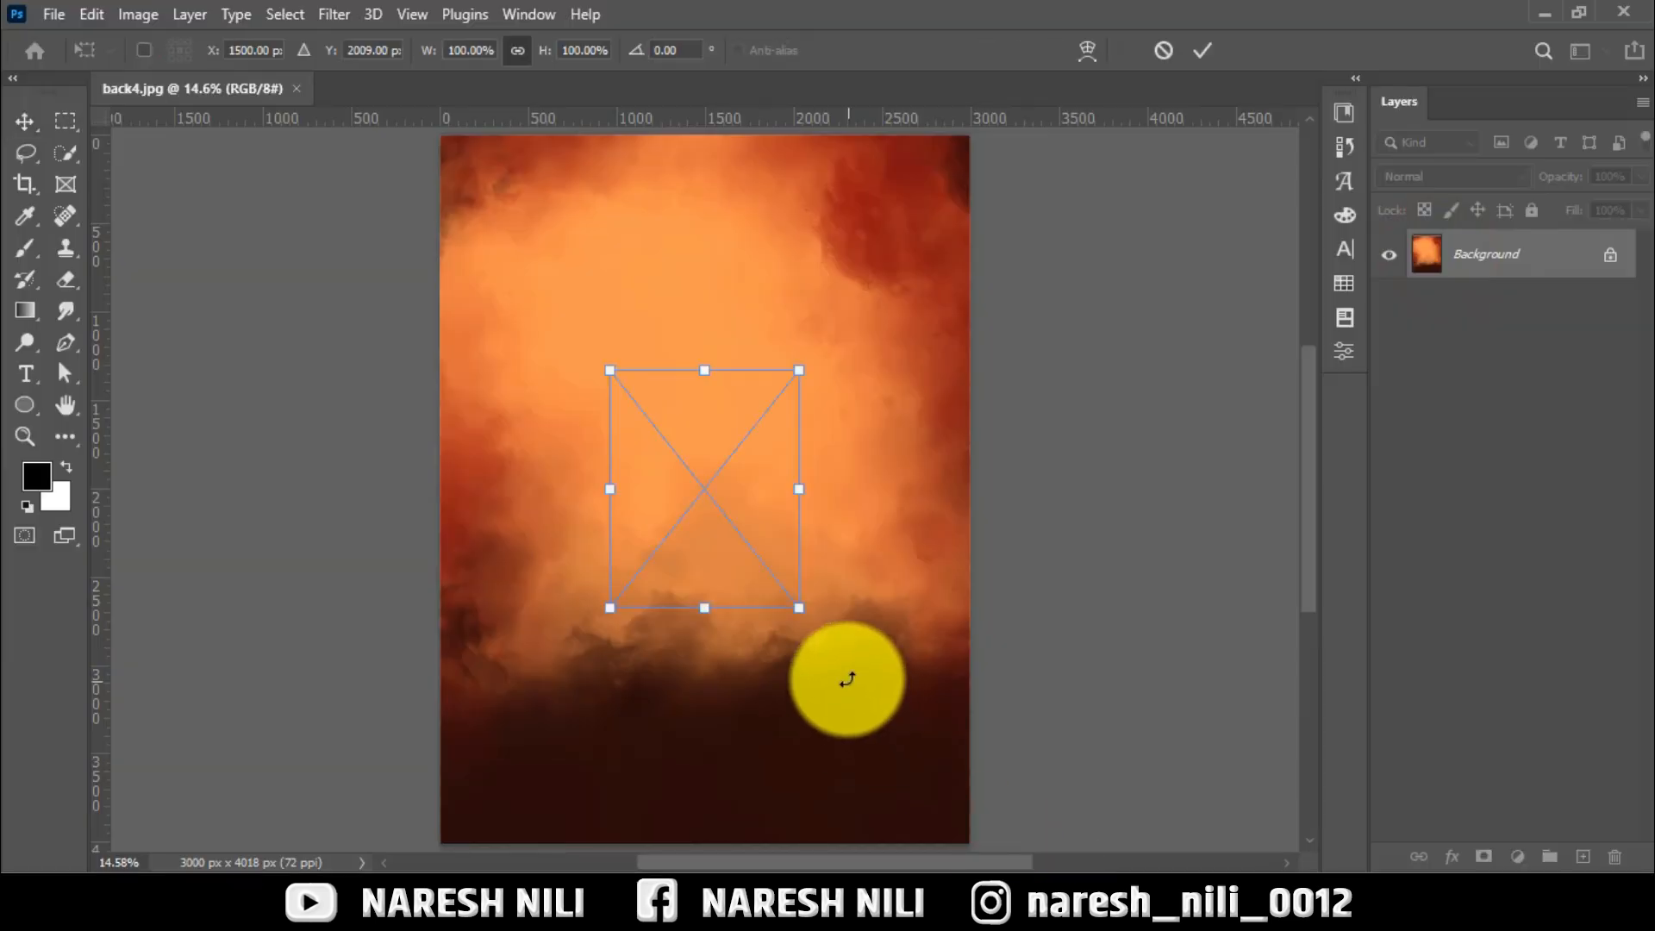
drag(799, 608, 905, 739)
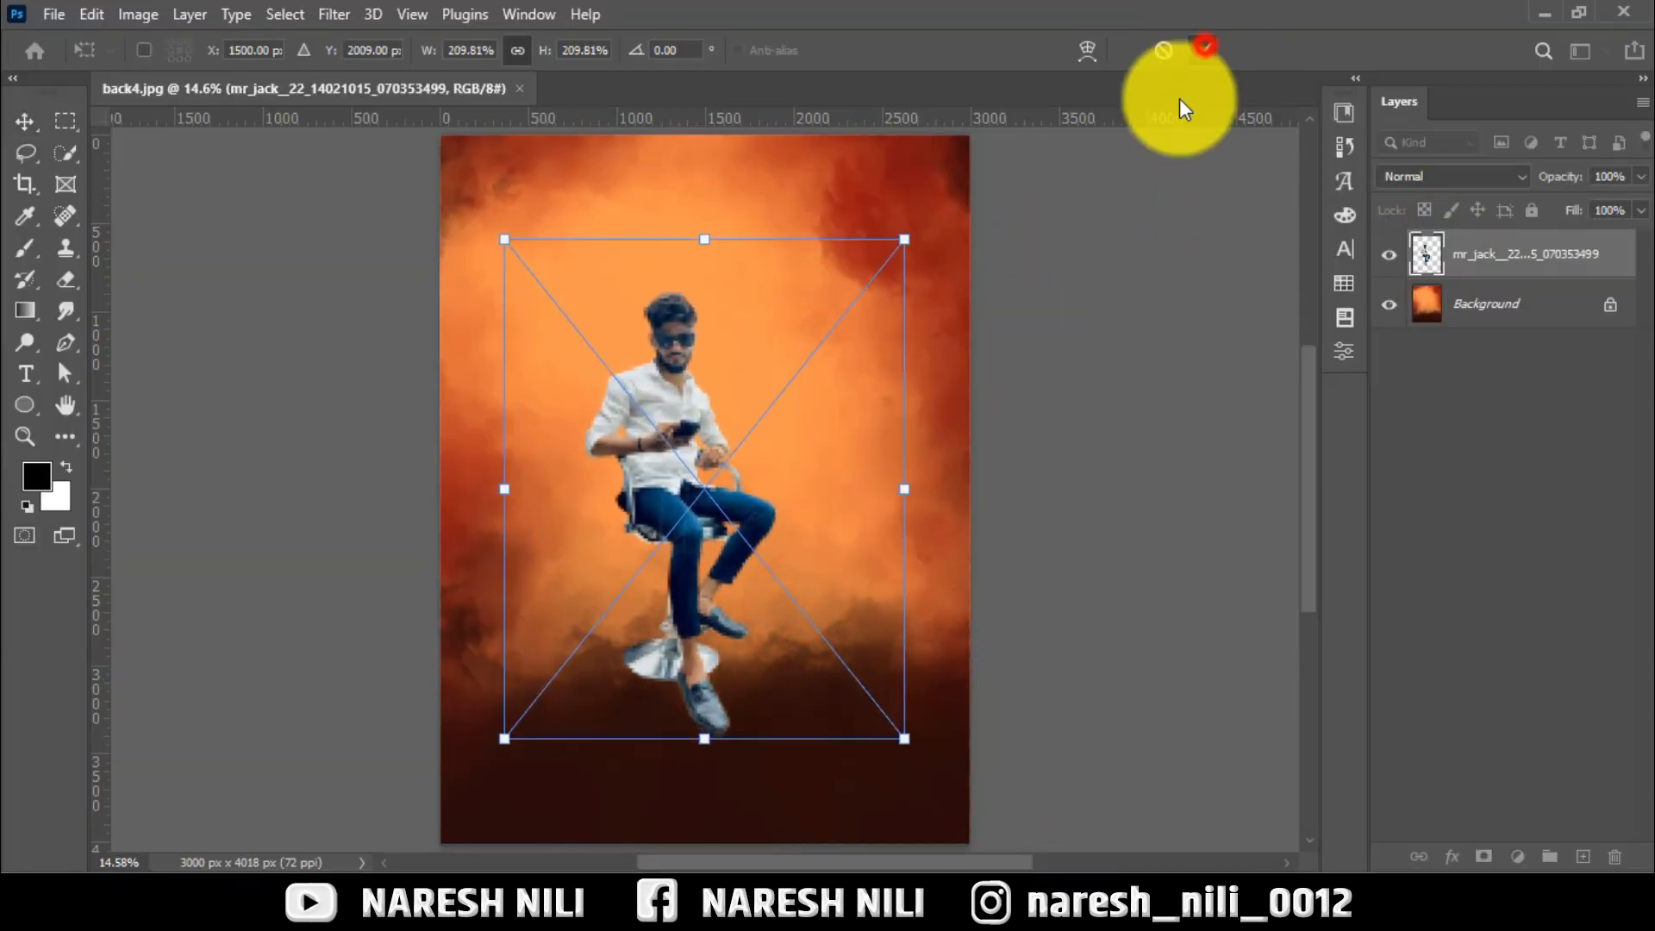
click(1205, 47)
Start a Camera Raw adjustment on the seated man with Temperature +6, Highlights +3 and Shadows -7
key(ctrl+shift+a)
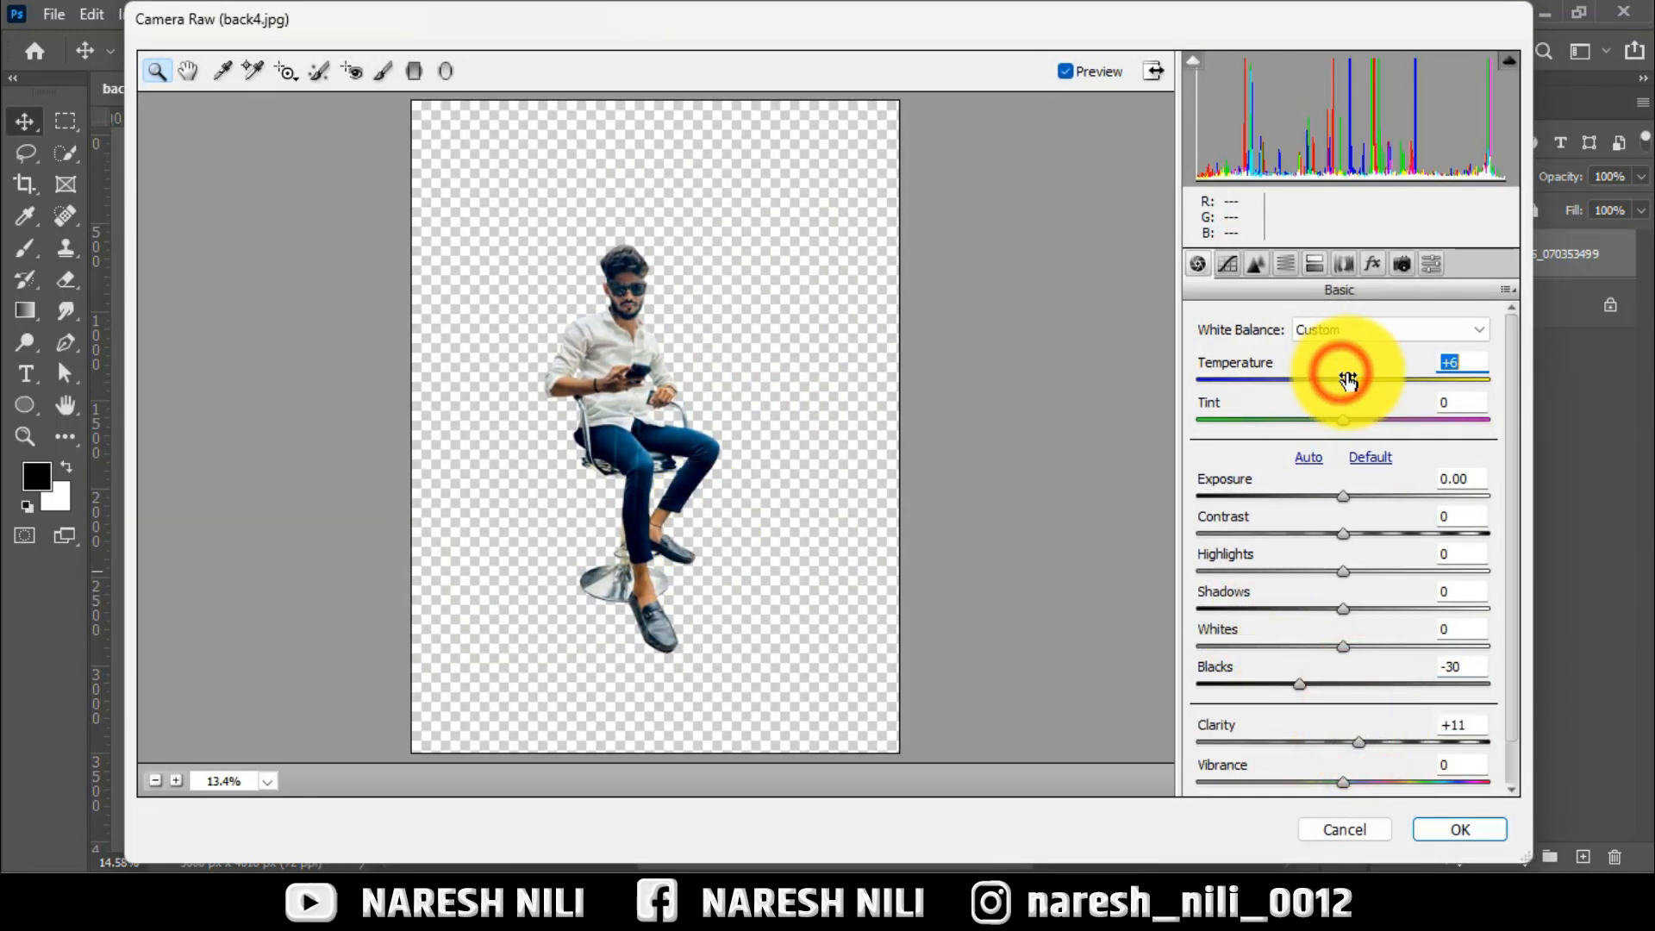
drag(1363, 565, 1279, 603)
click(685, 371)
click(1328, 608)
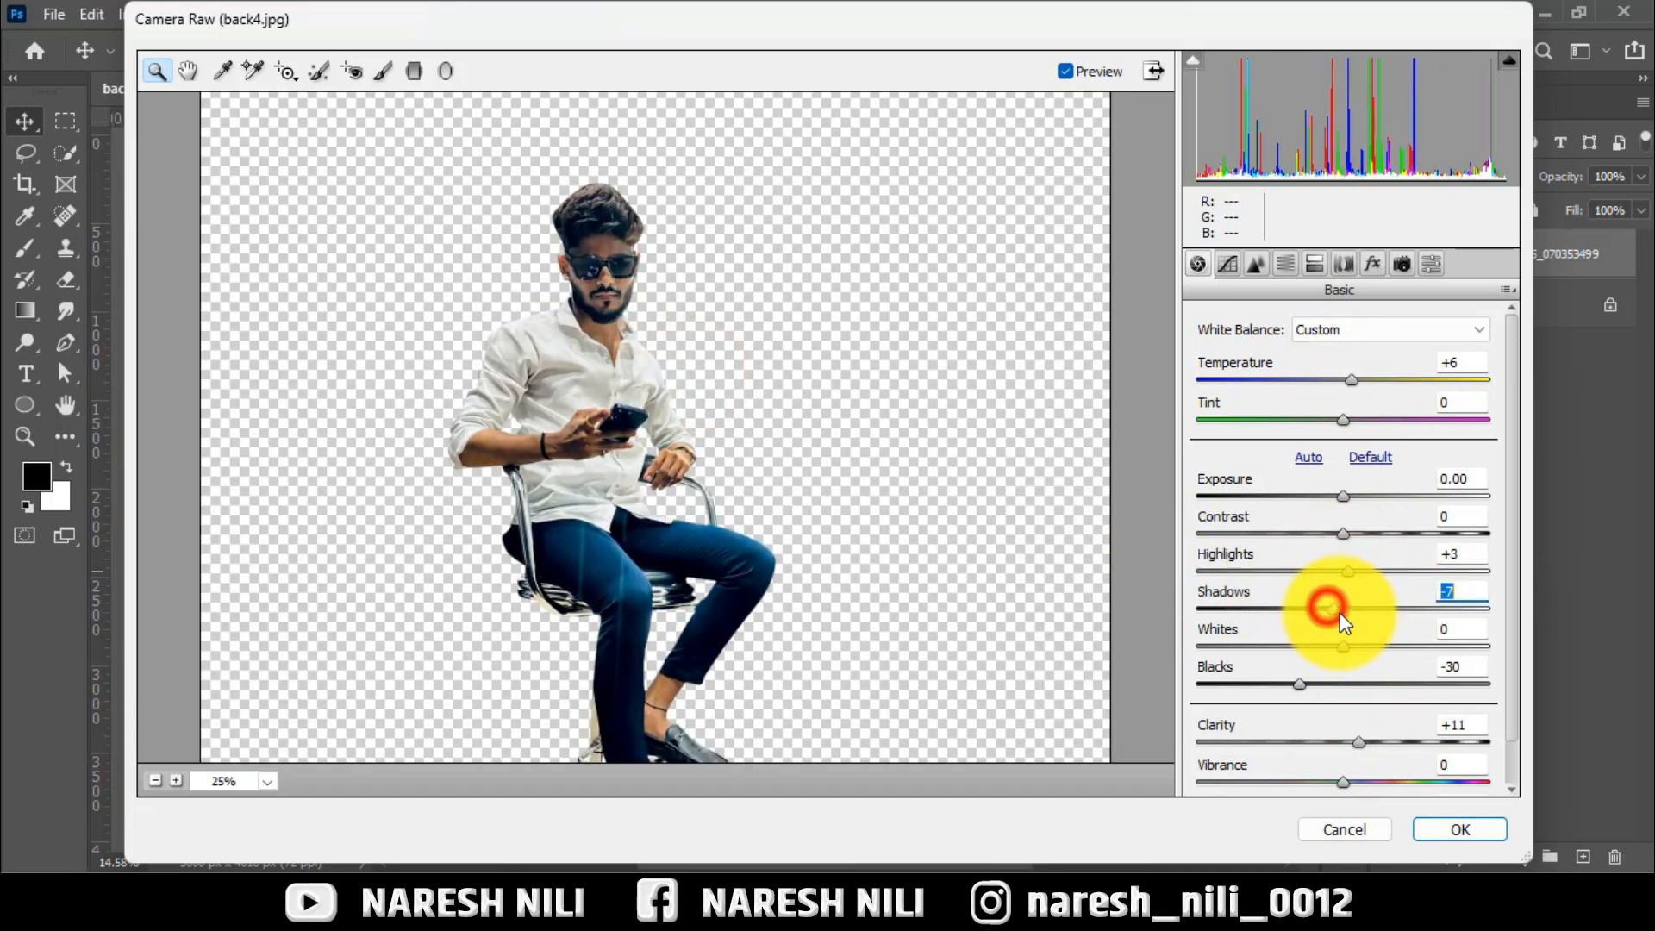
Set Whites and Highlights to +9 and Exposure to about +0.55, adjust Blacks, and apply the Camera Raw filter
drag(1350, 645, 1352, 565)
click(1345, 569)
drag(1342, 496, 1350, 495)
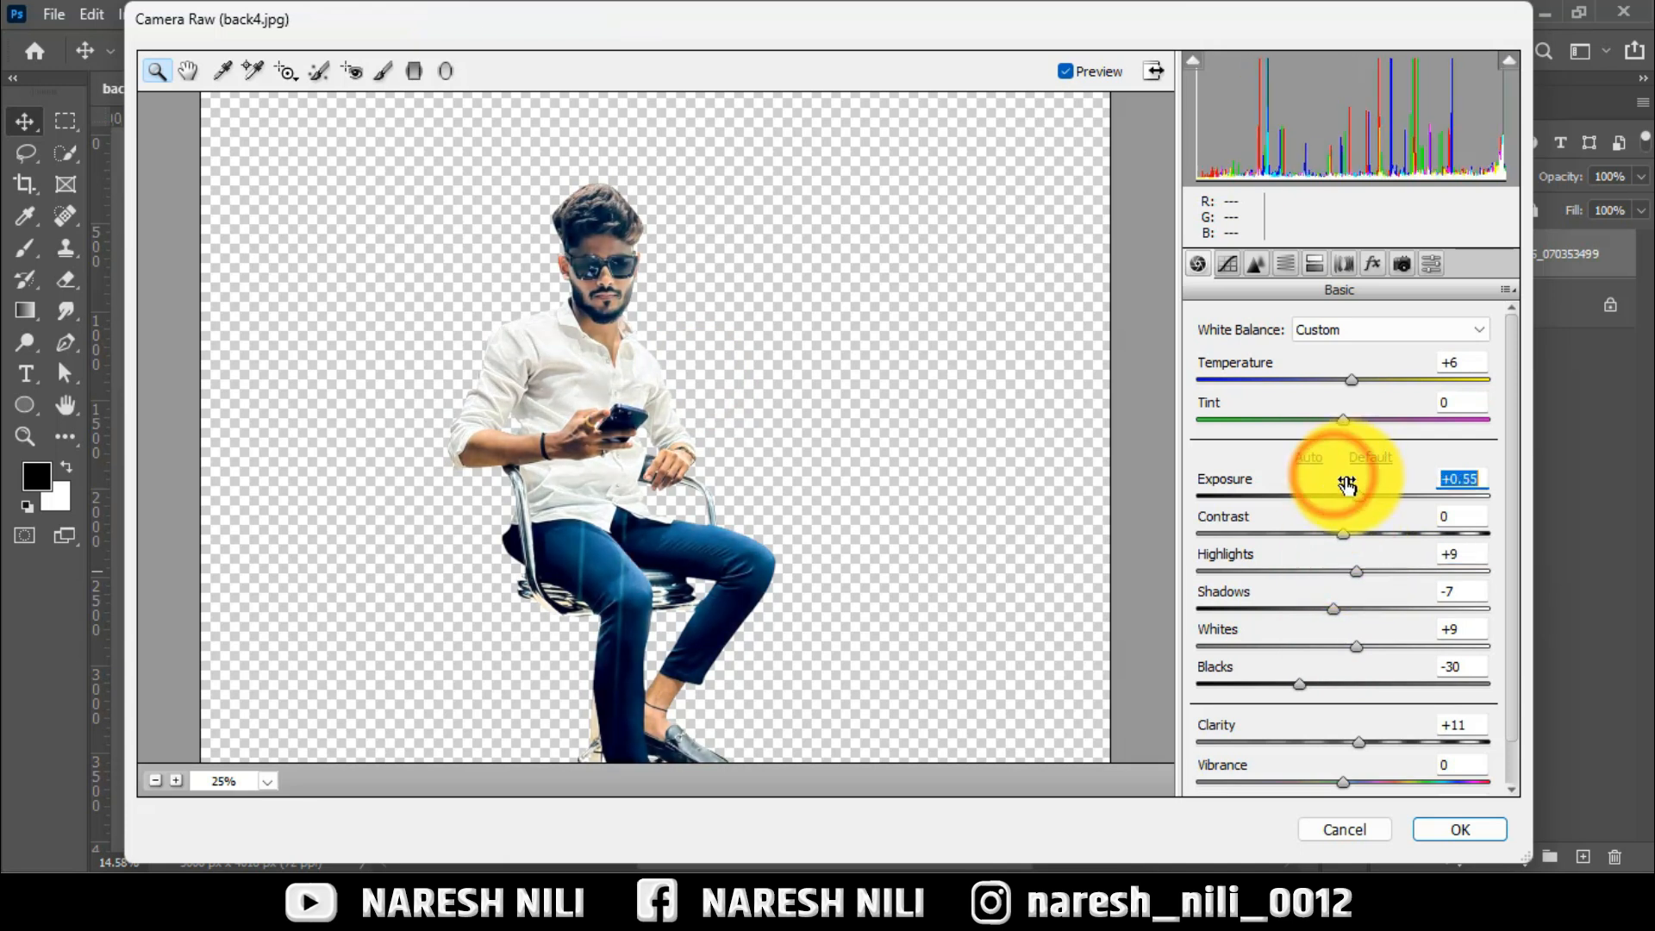
click(1321, 684)
click(1426, 821)
Move the seated man about 527 px left and 494 px down on the canvas
drag(681, 571, 593, 645)
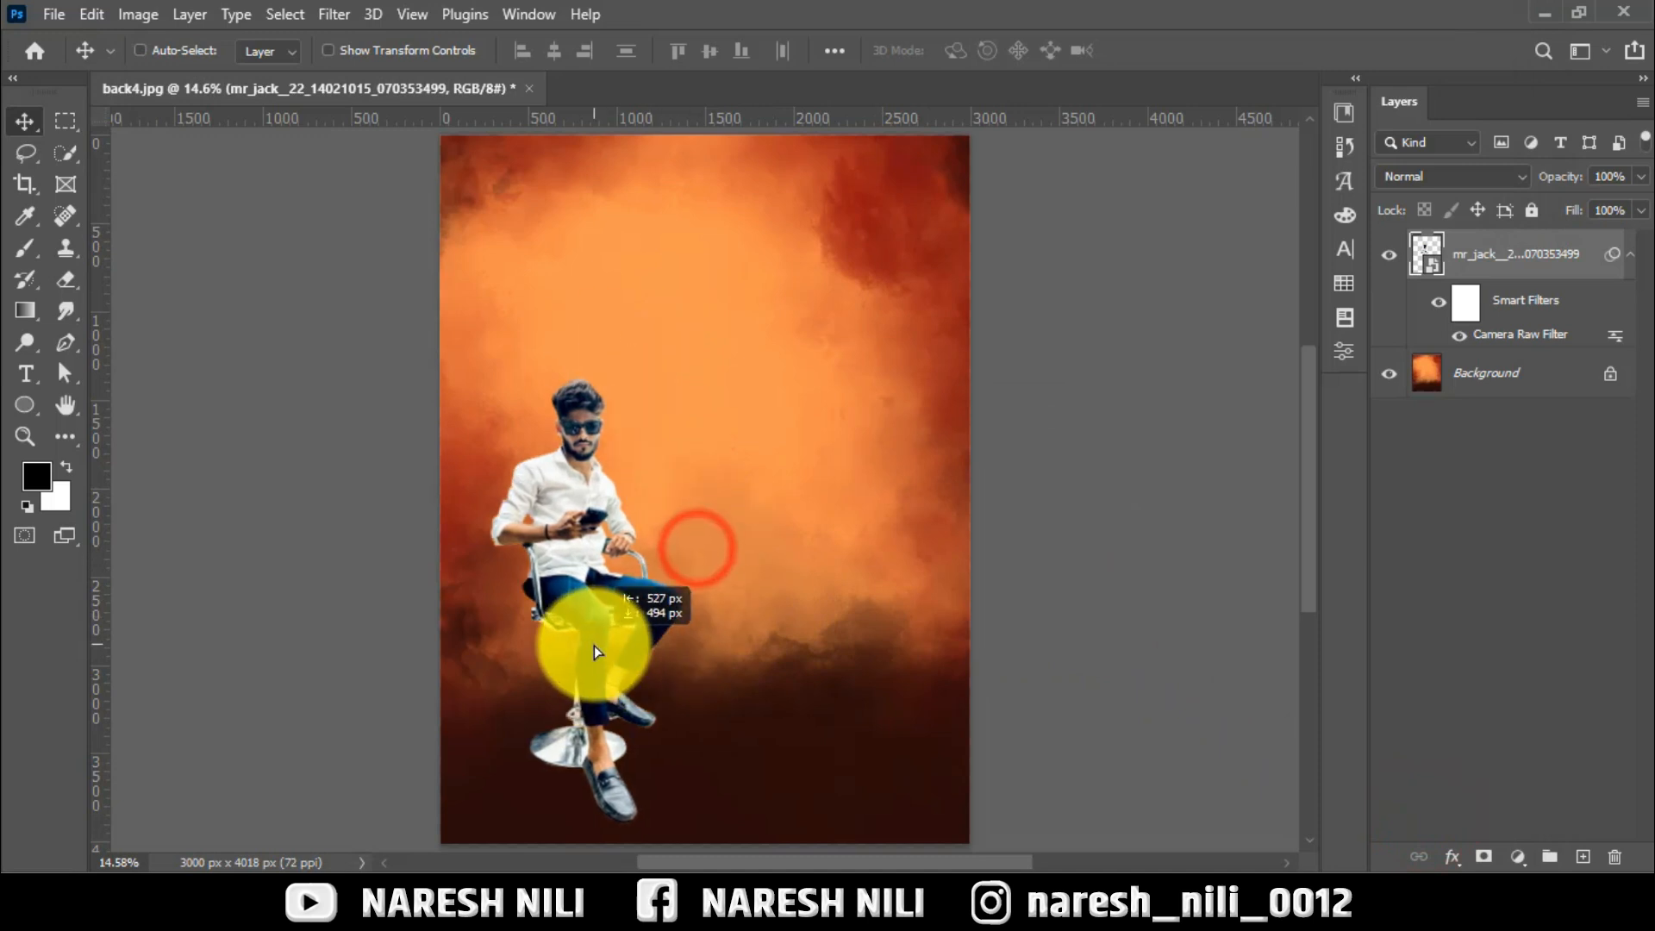
scroll(593, 655, down, 2)
scroll(623, 457, up, 4)
drag(622, 457, 702, 676)
scroll(702, 676, down, 1)
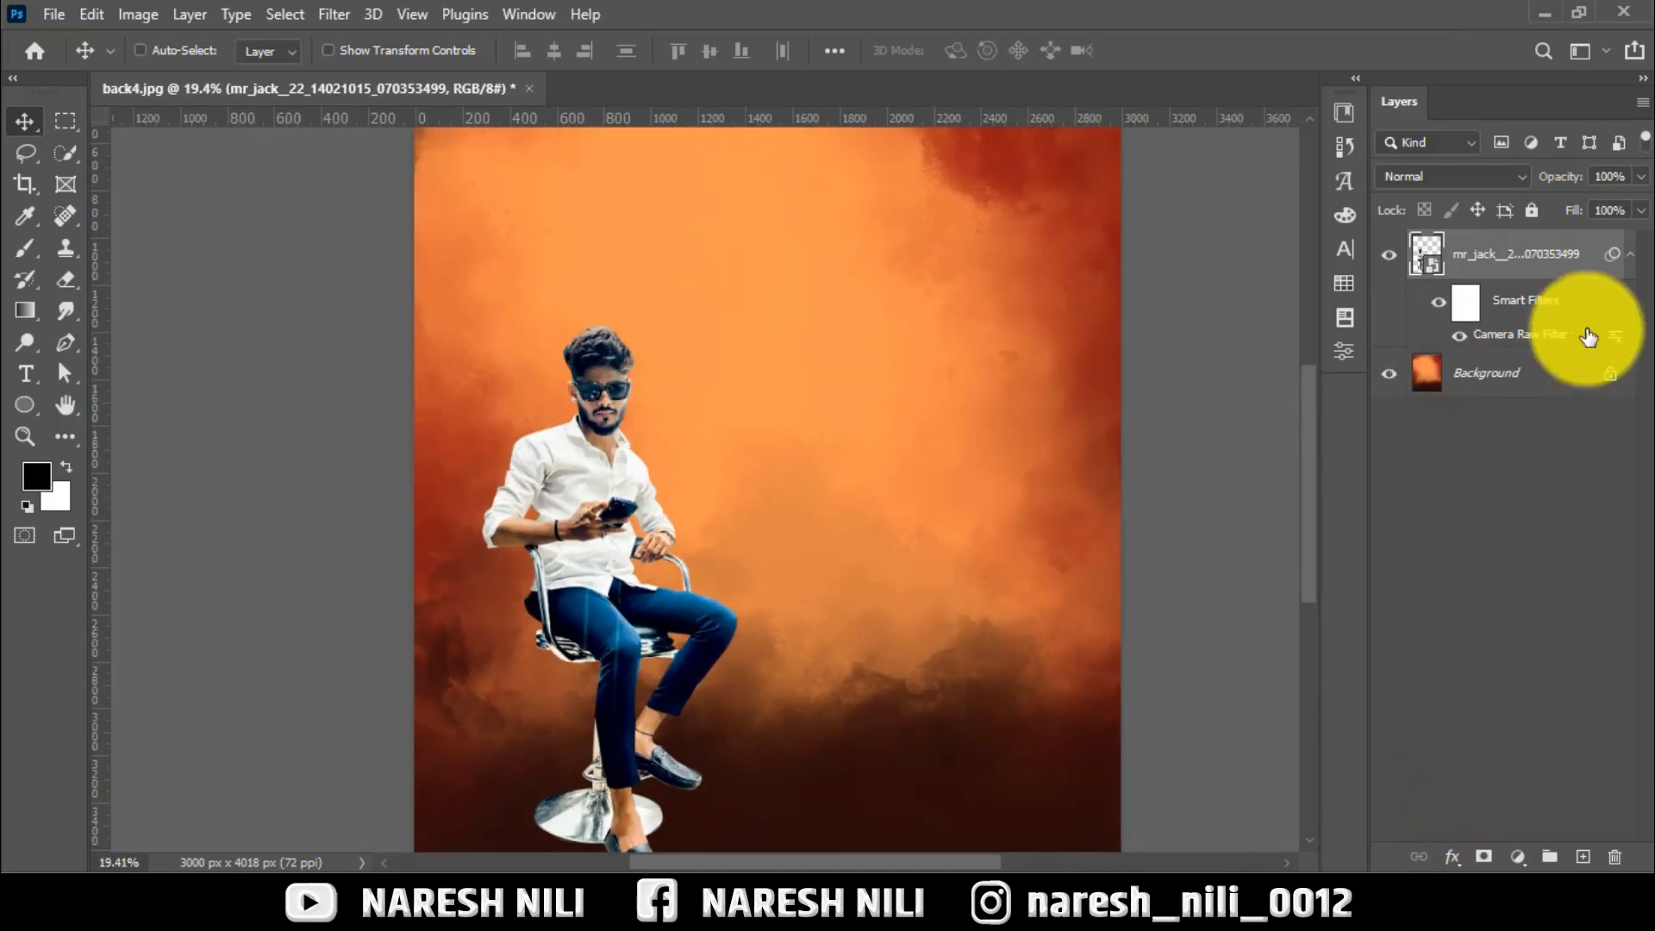
Add an Inner Shadow to the seated man's layer, with its colour sampled from the orange background (fe964d)
right_click(1627, 268)
click(1274, 39)
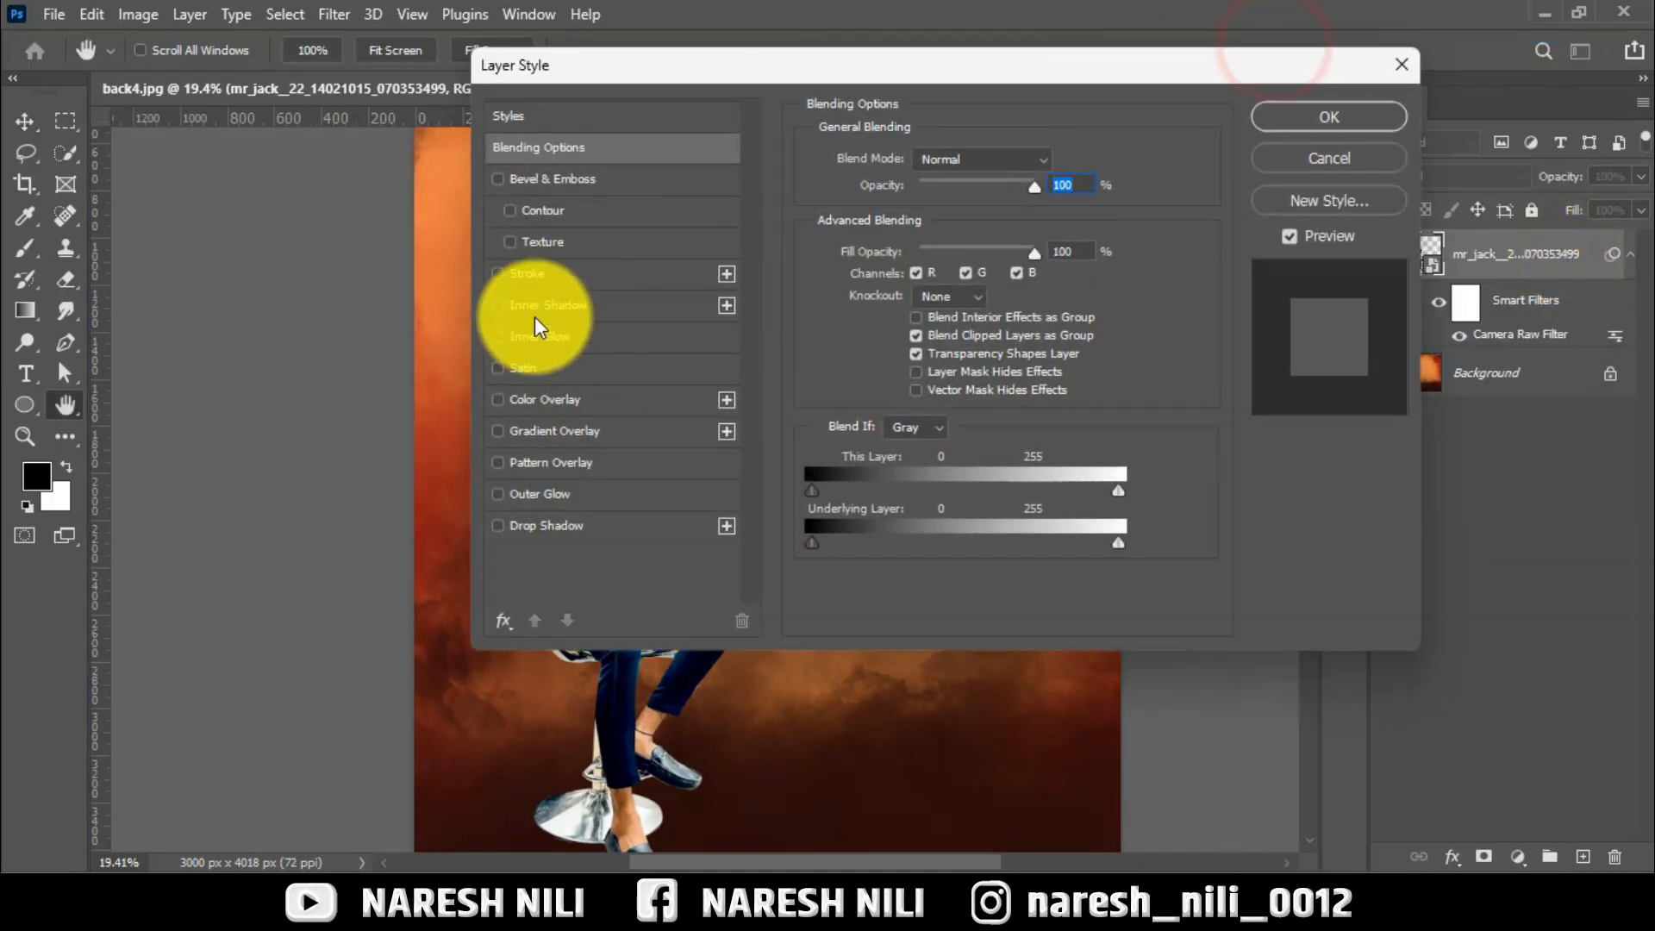
click(531, 313)
drag(776, 65, 1196, 39)
click(1478, 136)
click(547, 289)
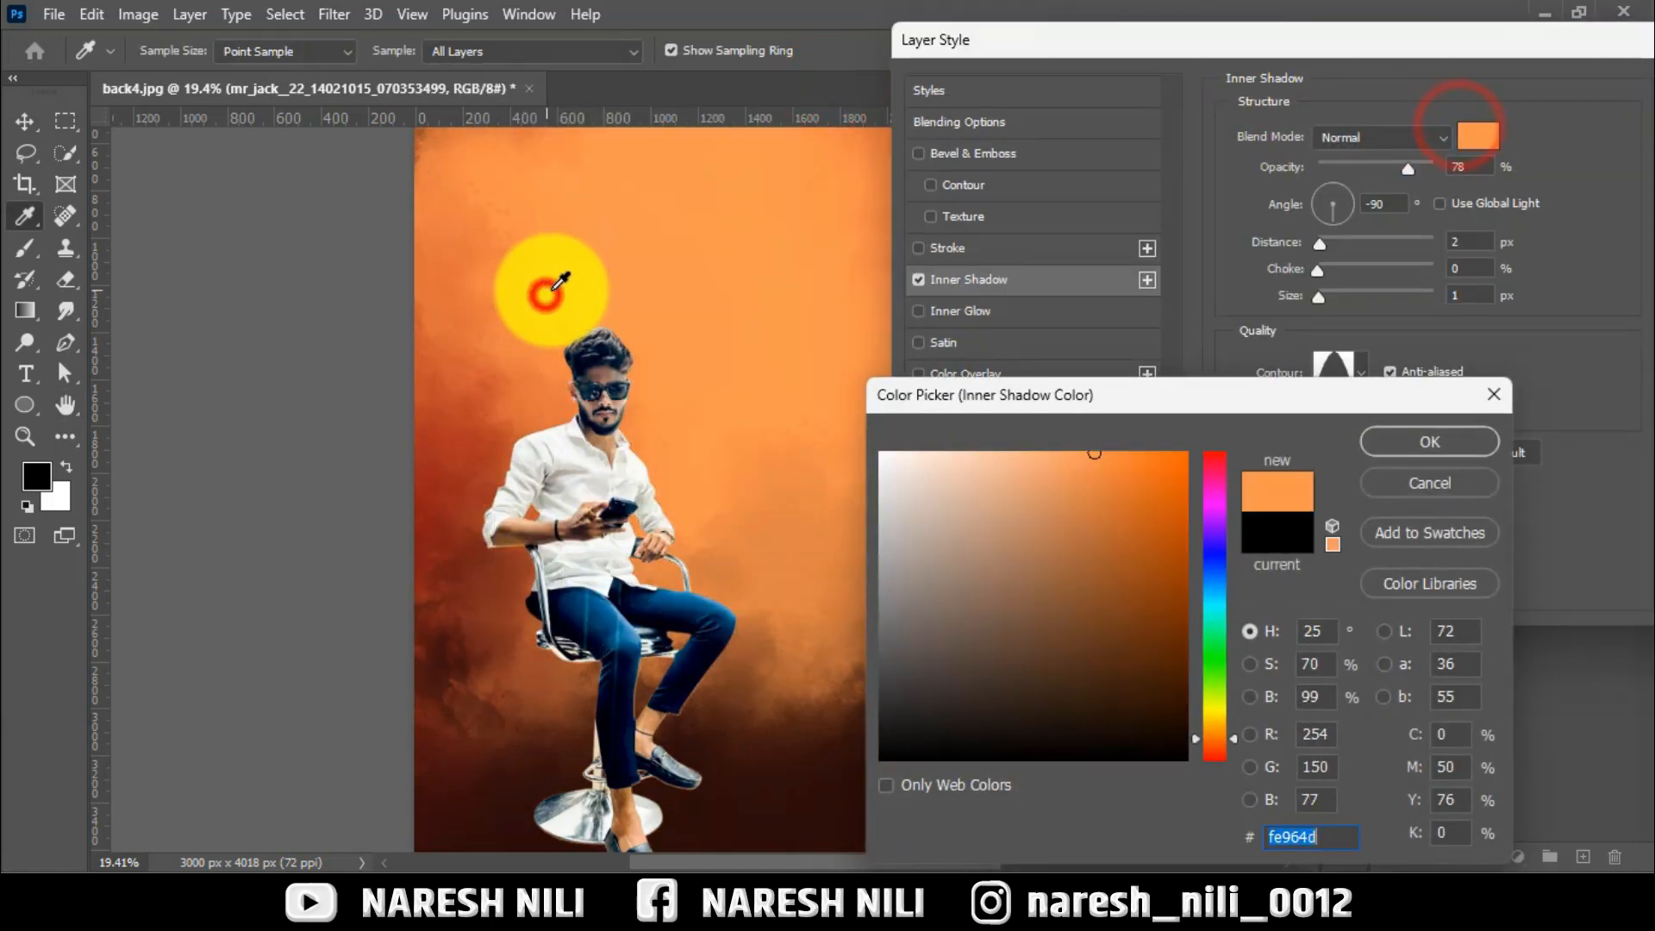
click(1400, 452)
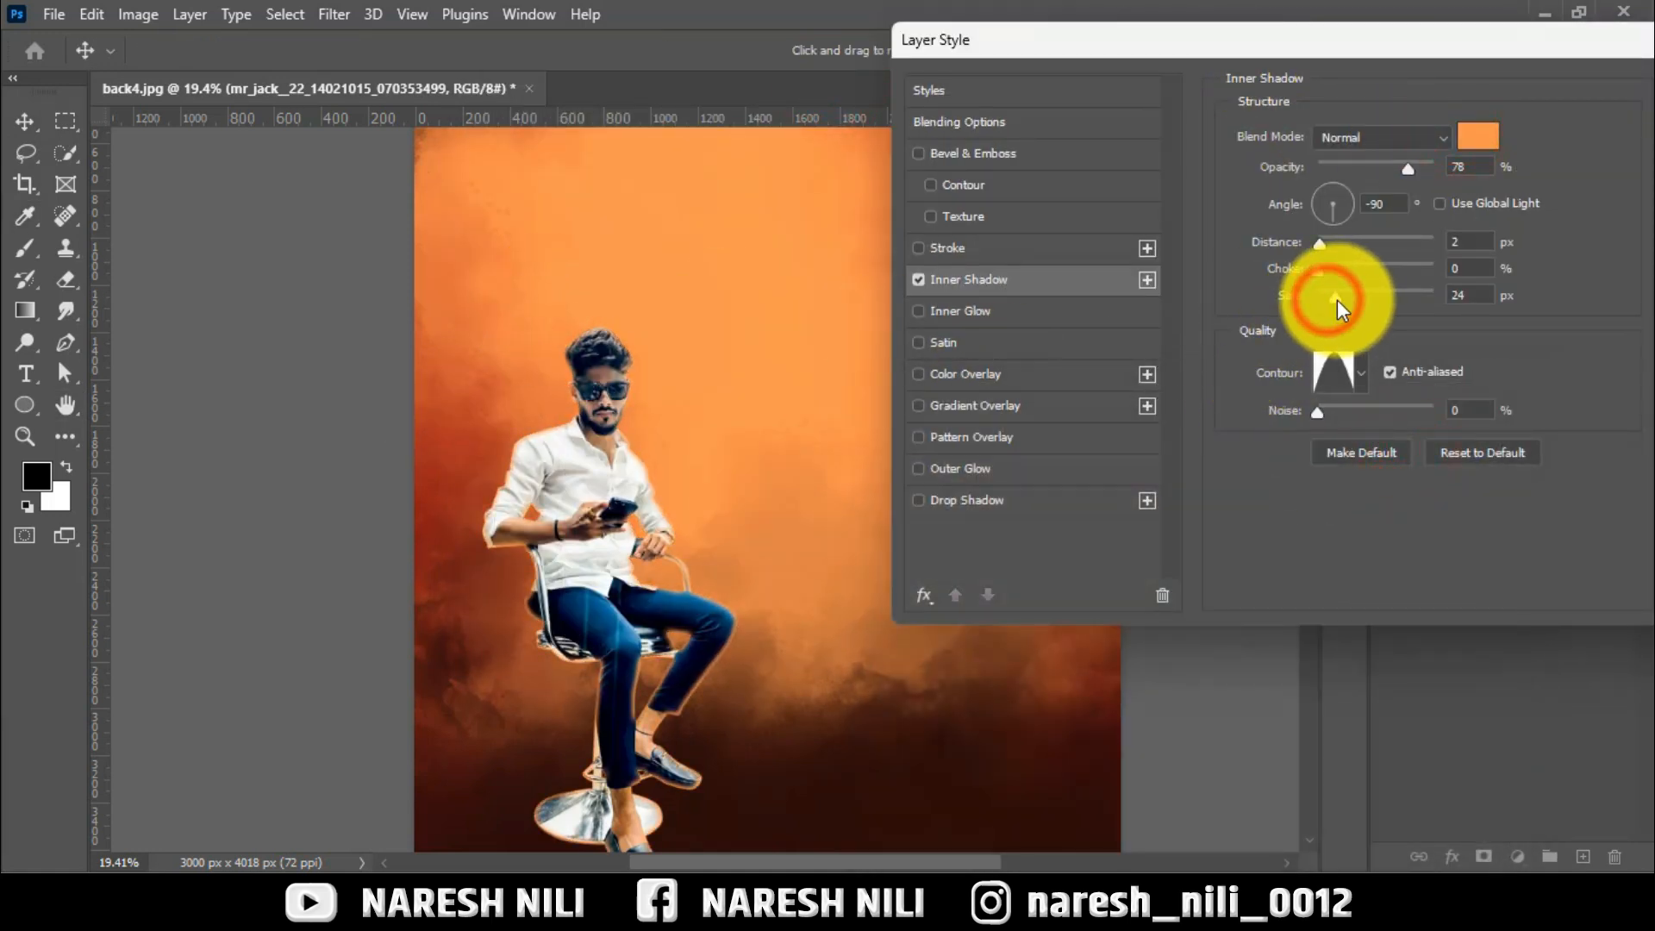
Set the inner shadow to size 43 px, opacity 53% and Screen blend mode, and apply the layer style
drag(1338, 307, 1346, 308)
click(1359, 163)
drag(1364, 164, 1379, 171)
click(1348, 142)
click(1341, 332)
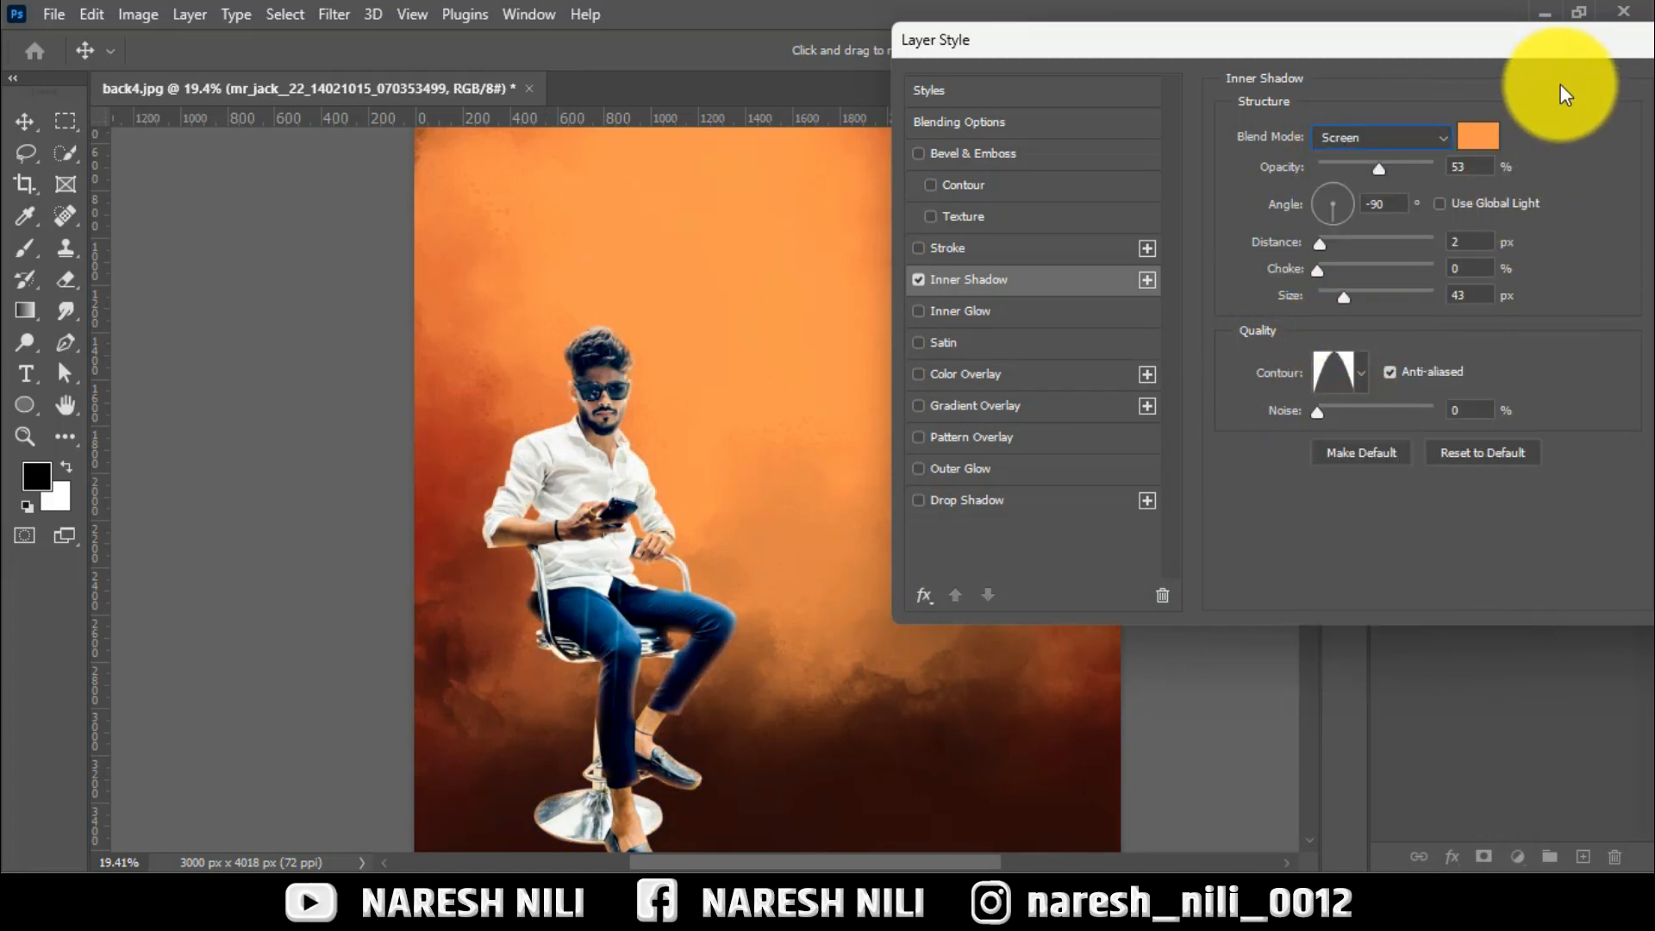
drag(1324, 82, 1218, 81)
click(1346, 113)
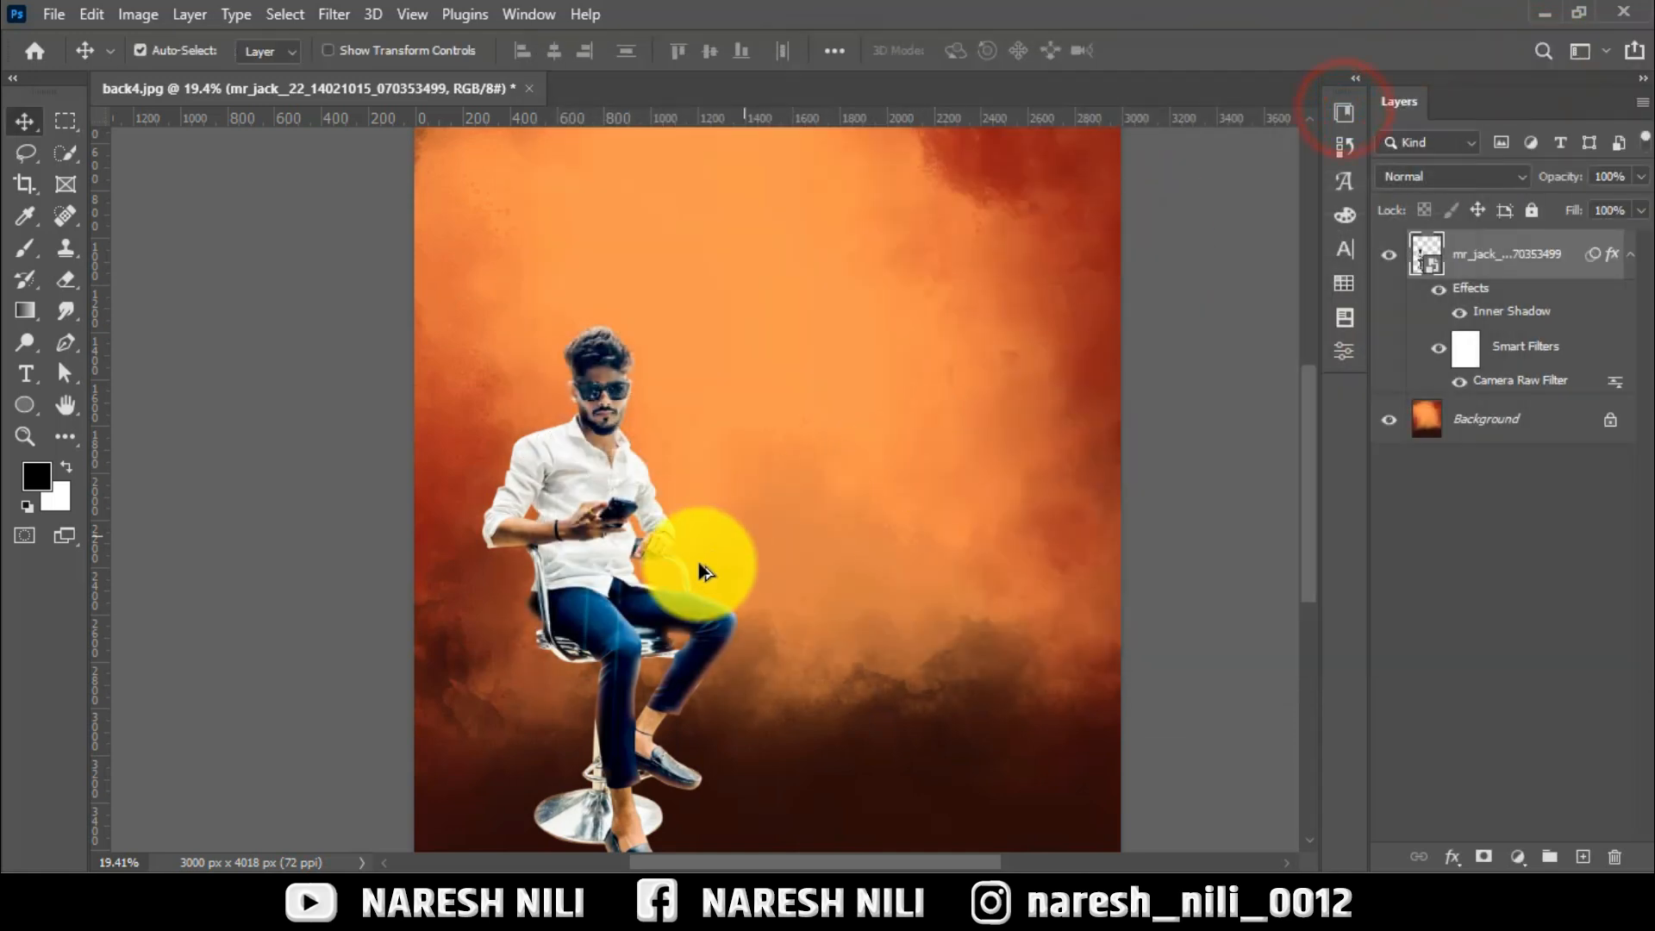
Scale the seated man down to 185.78% about its centre
scroll(708, 556, down, 6)
scroll(617, 784, up, 4)
key(ctrl+t)
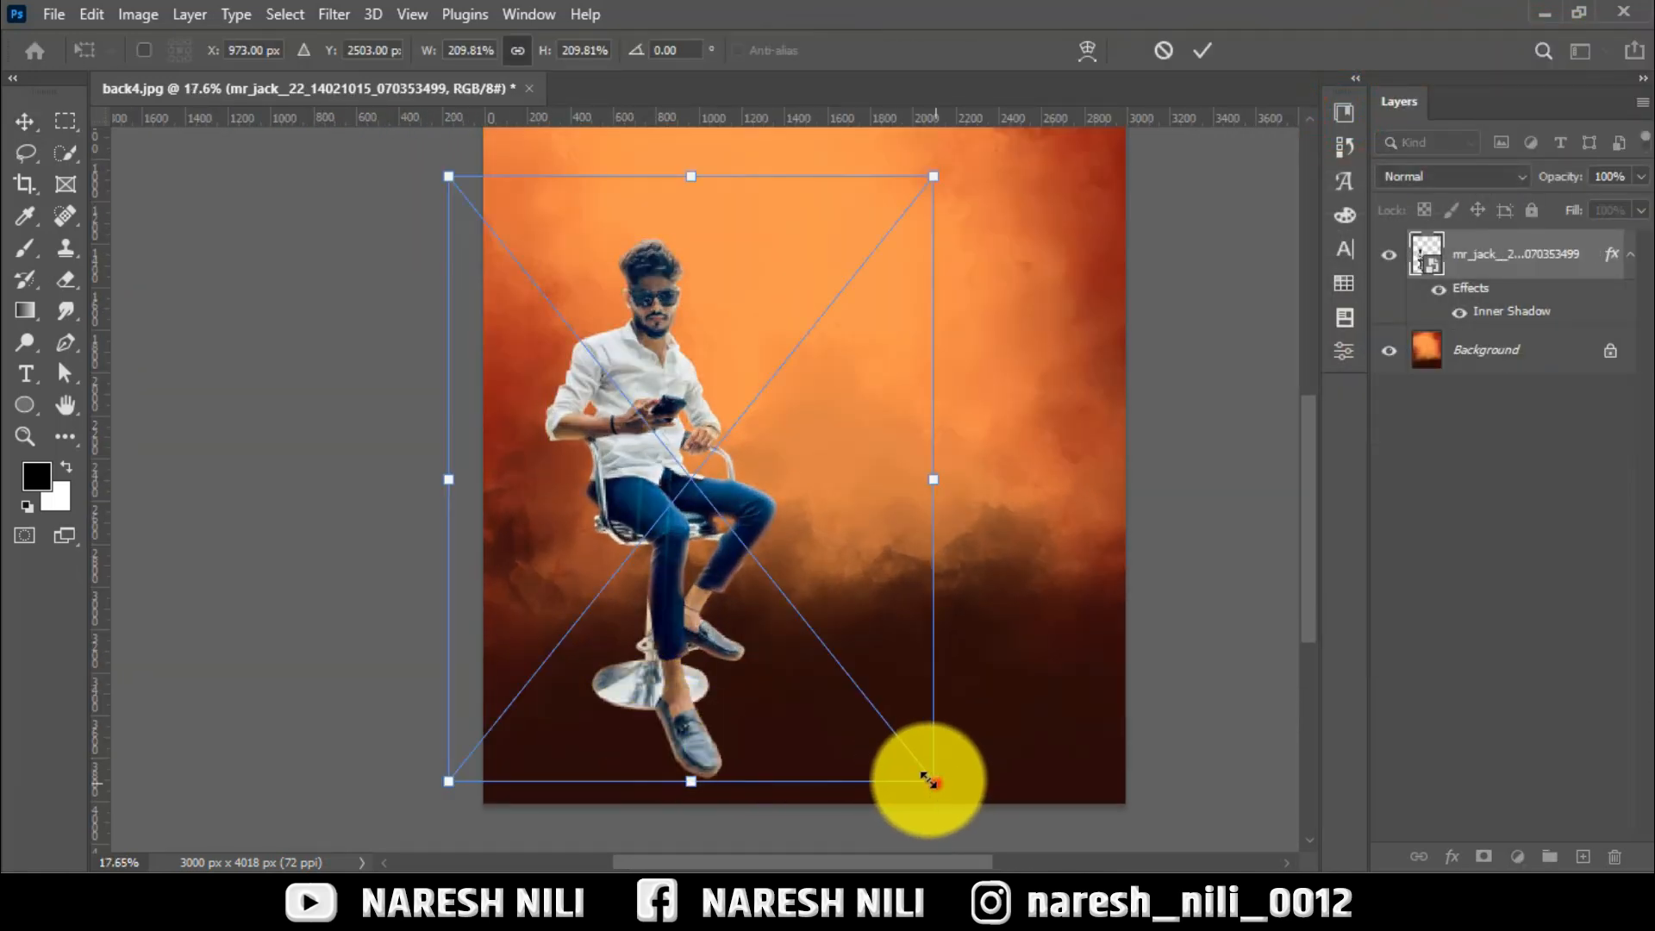
drag(935, 782, 902, 752)
click(1202, 50)
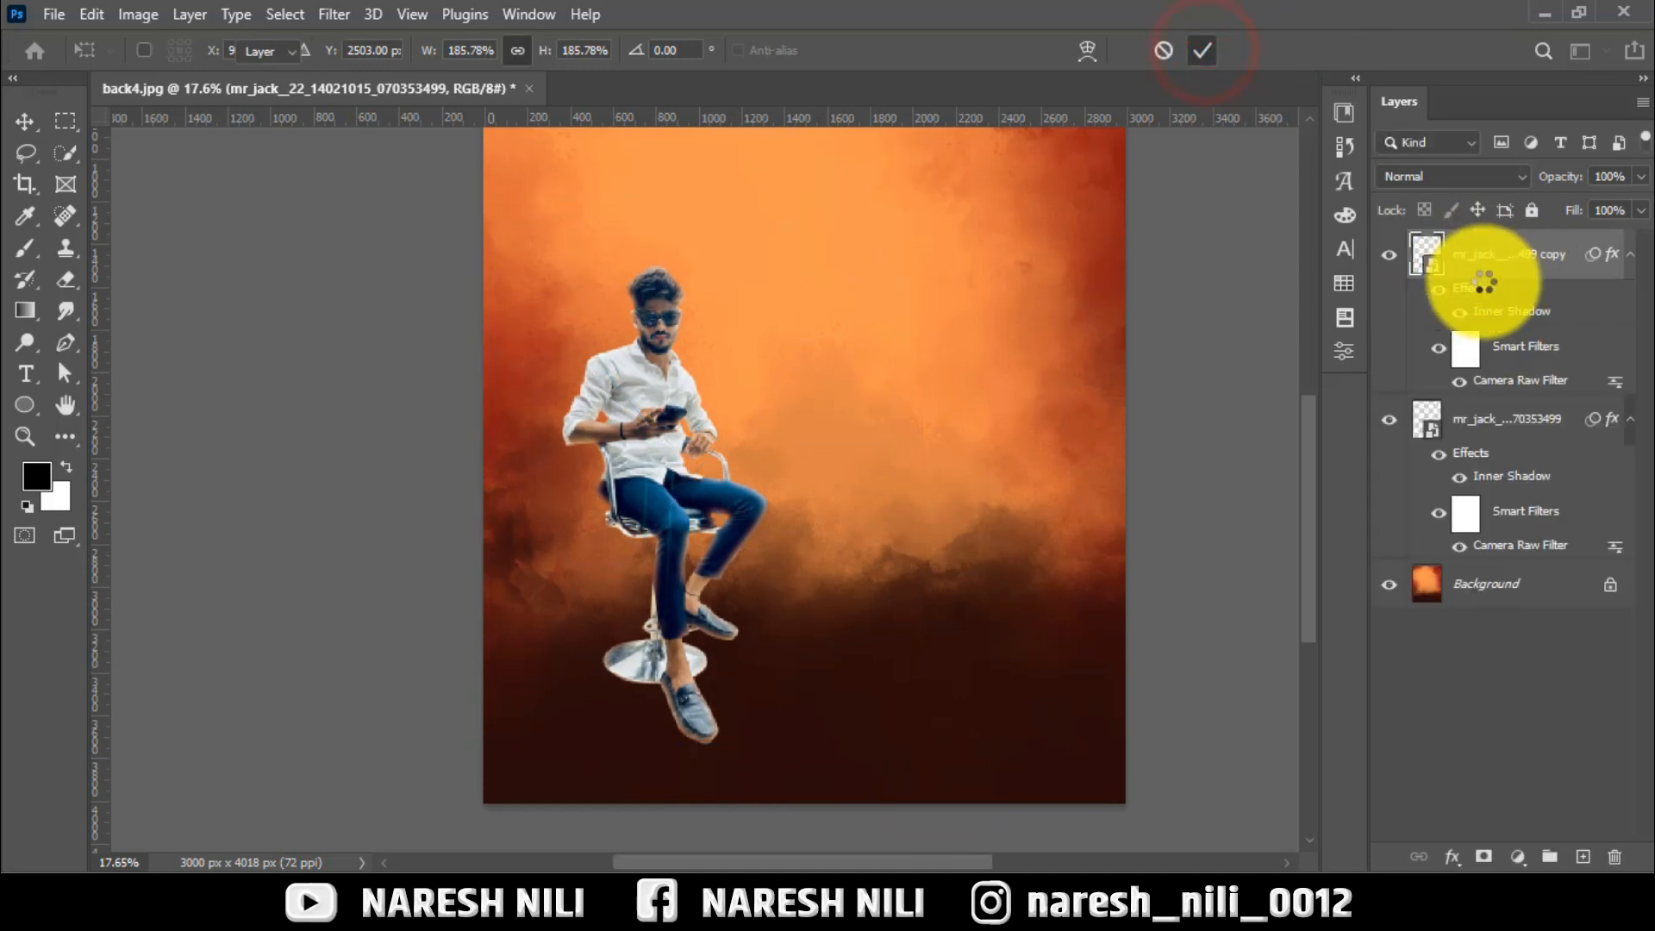
Duplicate the seated man's layer and rasterize the copy
click(1175, 390)
right_click(1497, 253)
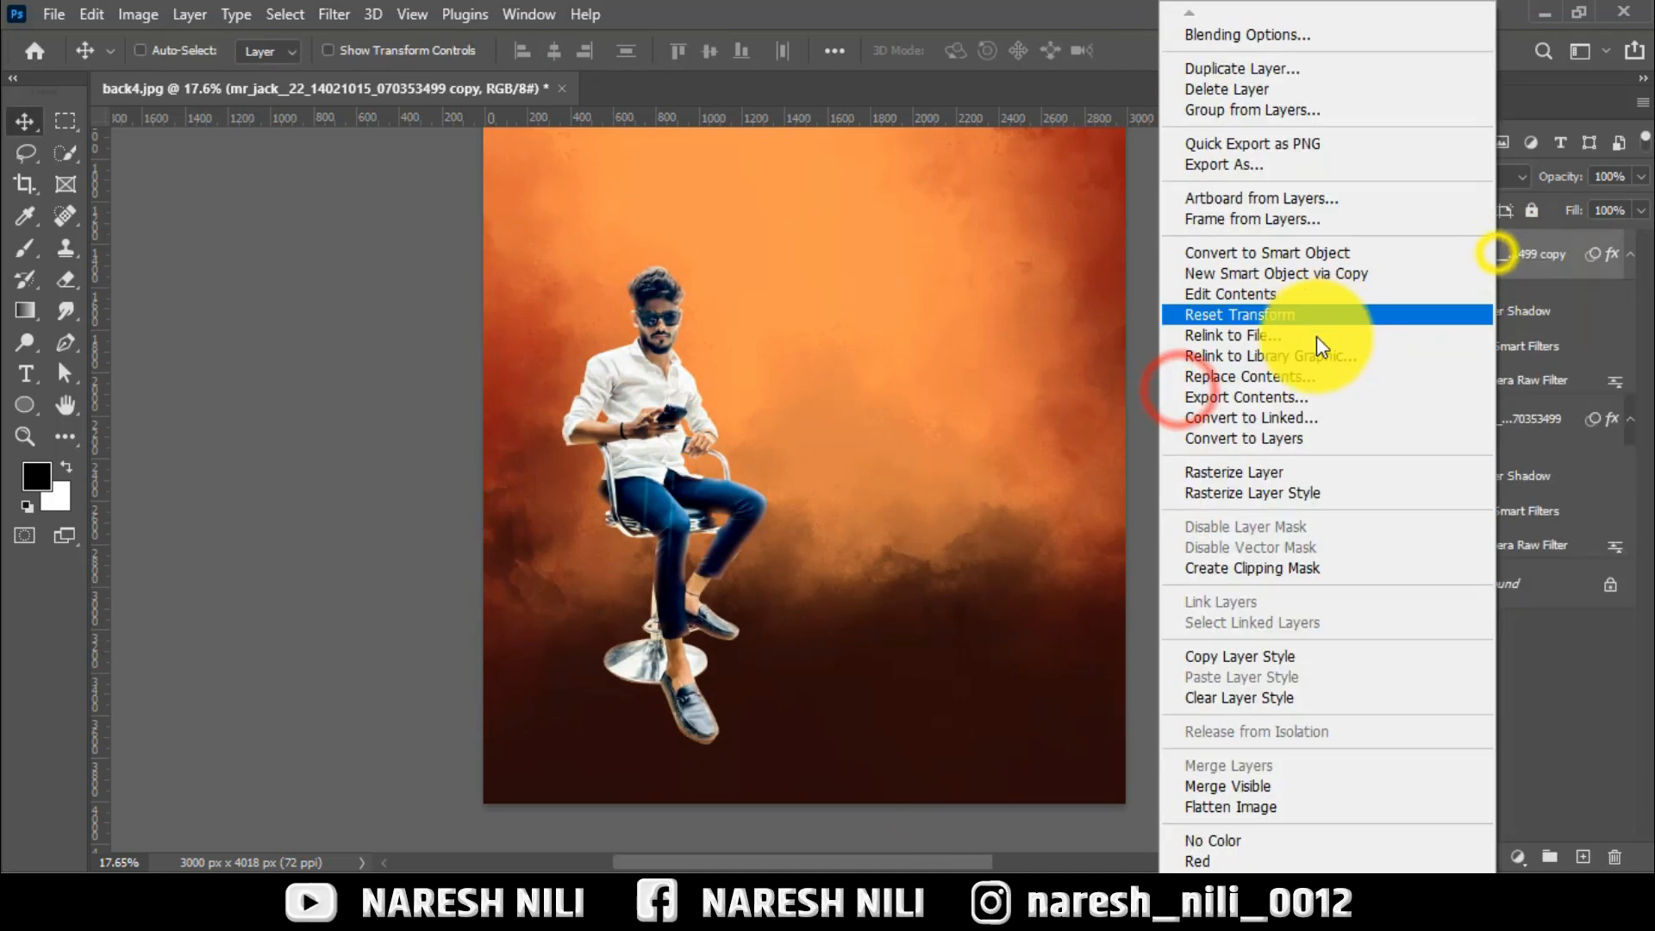
click(1248, 471)
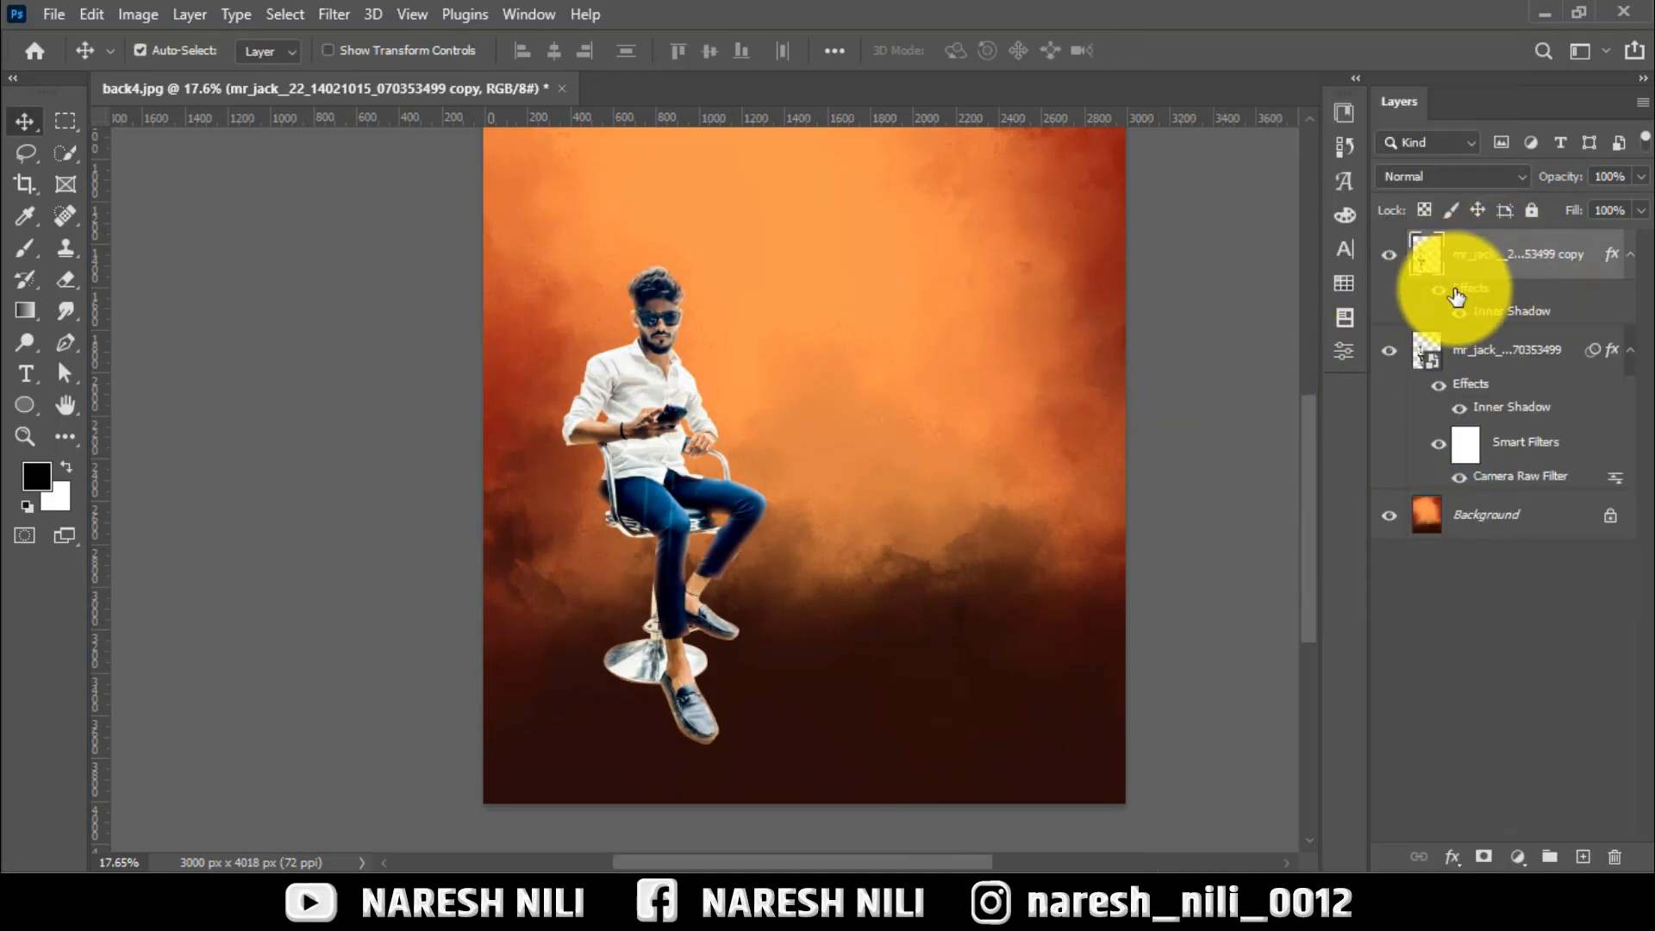
Turn the rasterized copy black by lowering its Hue/Saturation lightness to the minimum
key(ctrl+i)
key(ctrl+z)
key(ctrl+u)
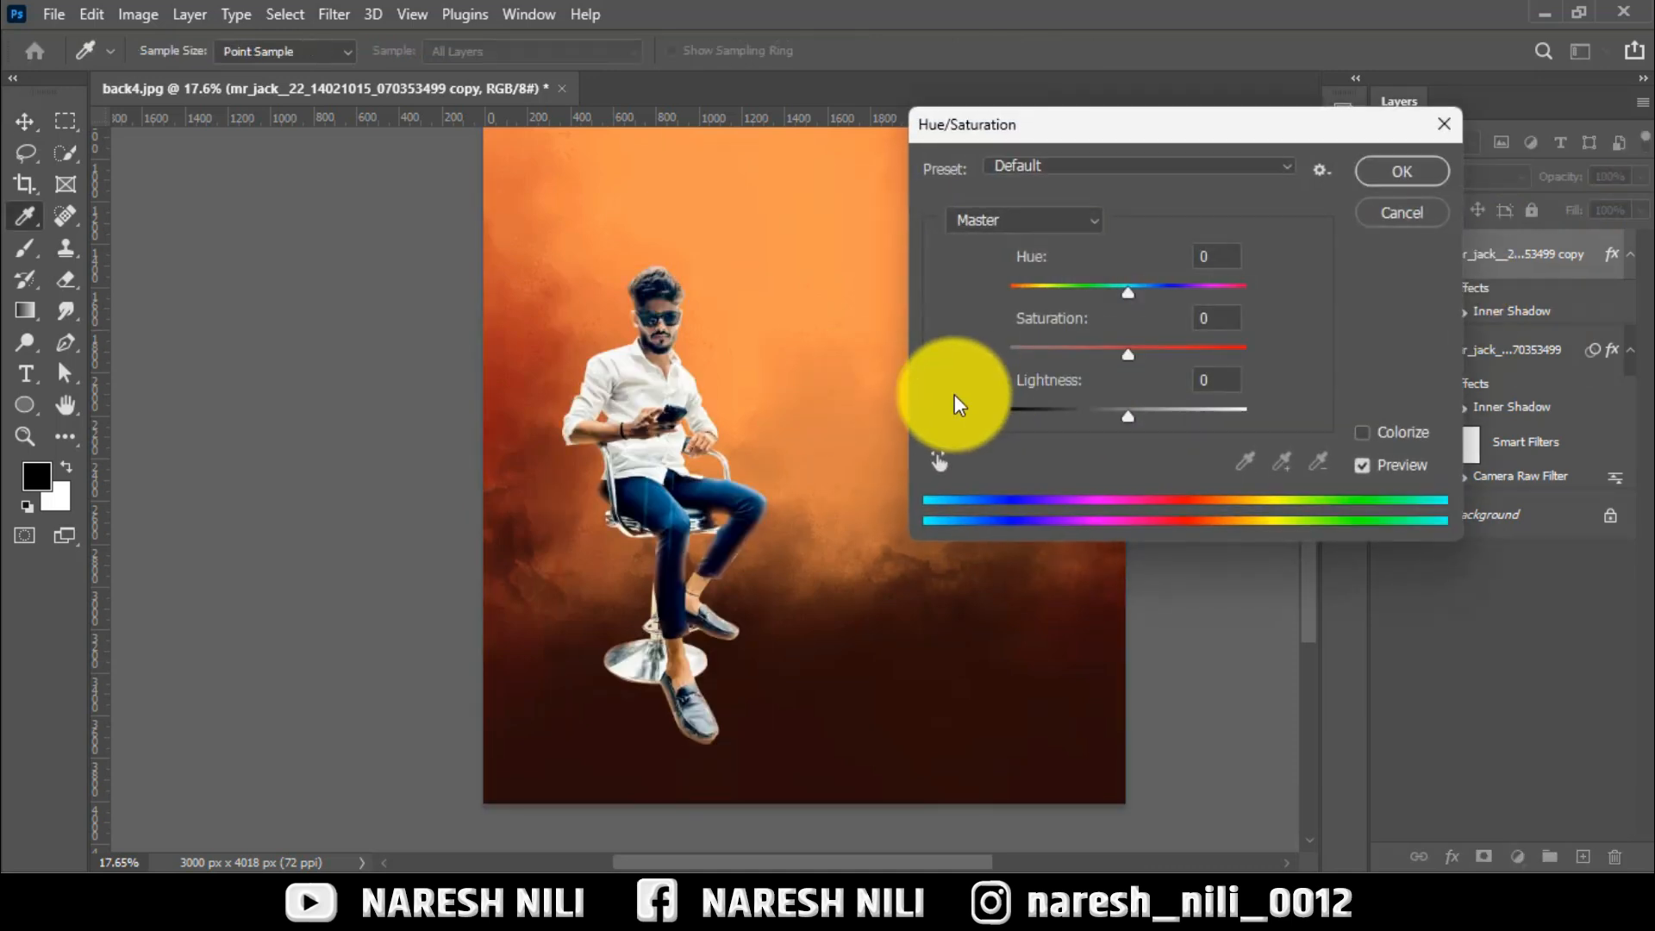
drag(1079, 414, 968, 414)
click(1418, 177)
Move the black copy beneath the seated man's layer and collapse its effects list
drag(1500, 254, 1556, 431)
right_click(1556, 431)
click(1182, 397)
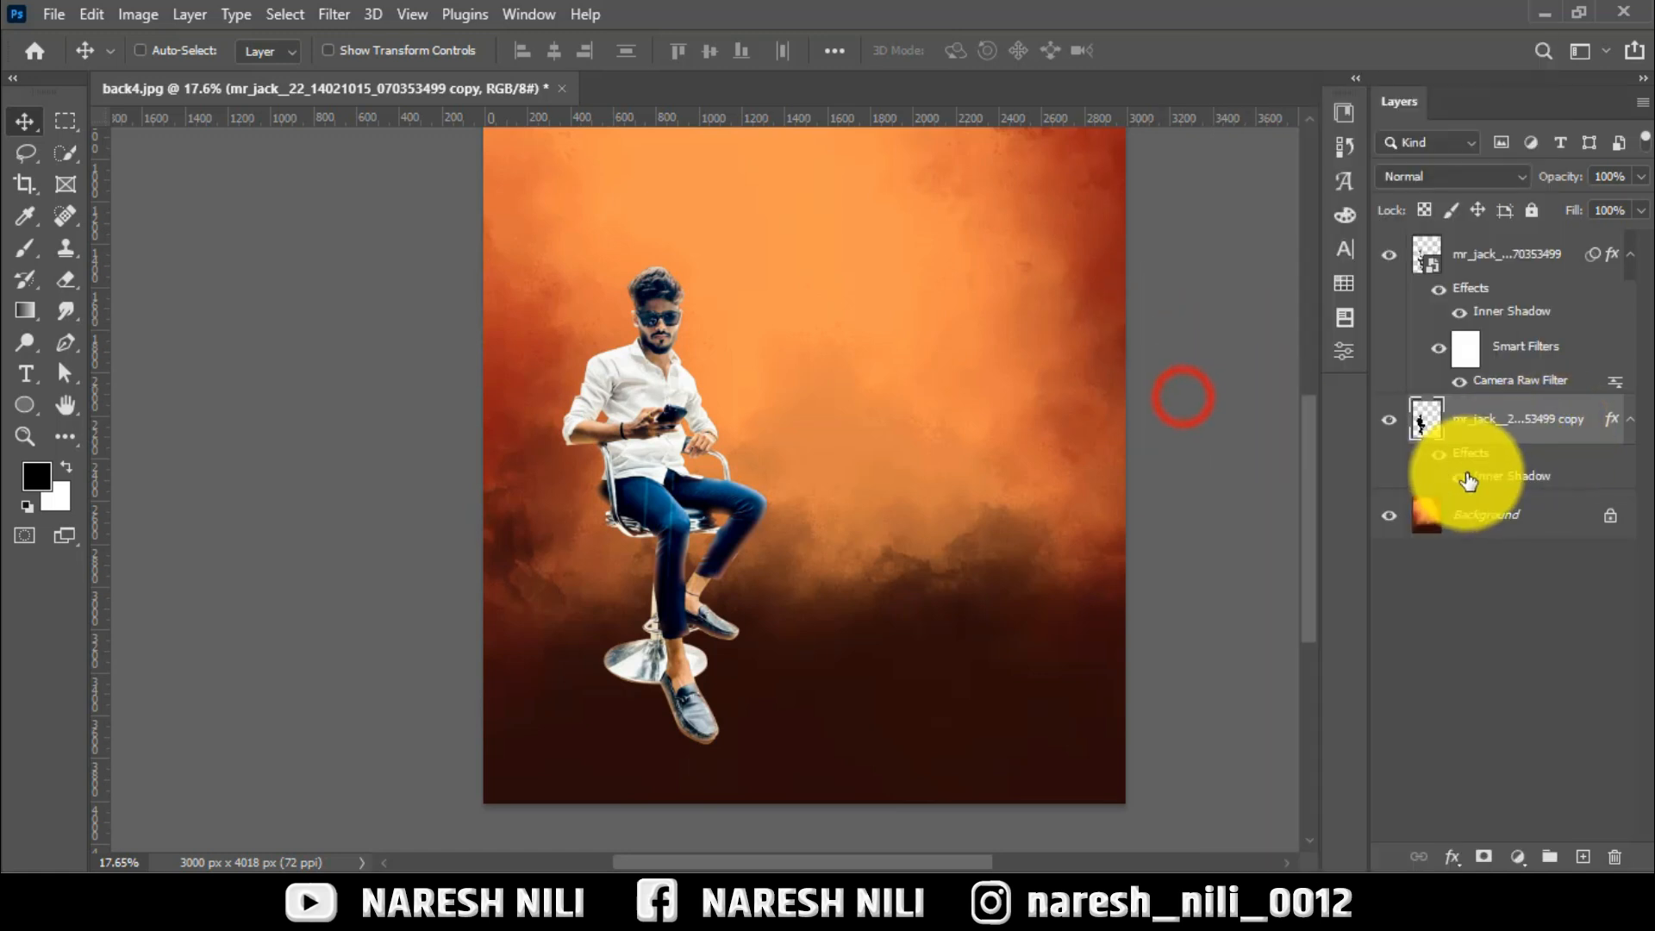
click(1630, 419)
Flip the black copy downward, shorten and skew it, and position it as a cast shadow below the chair and feet
key(ctrl+t)
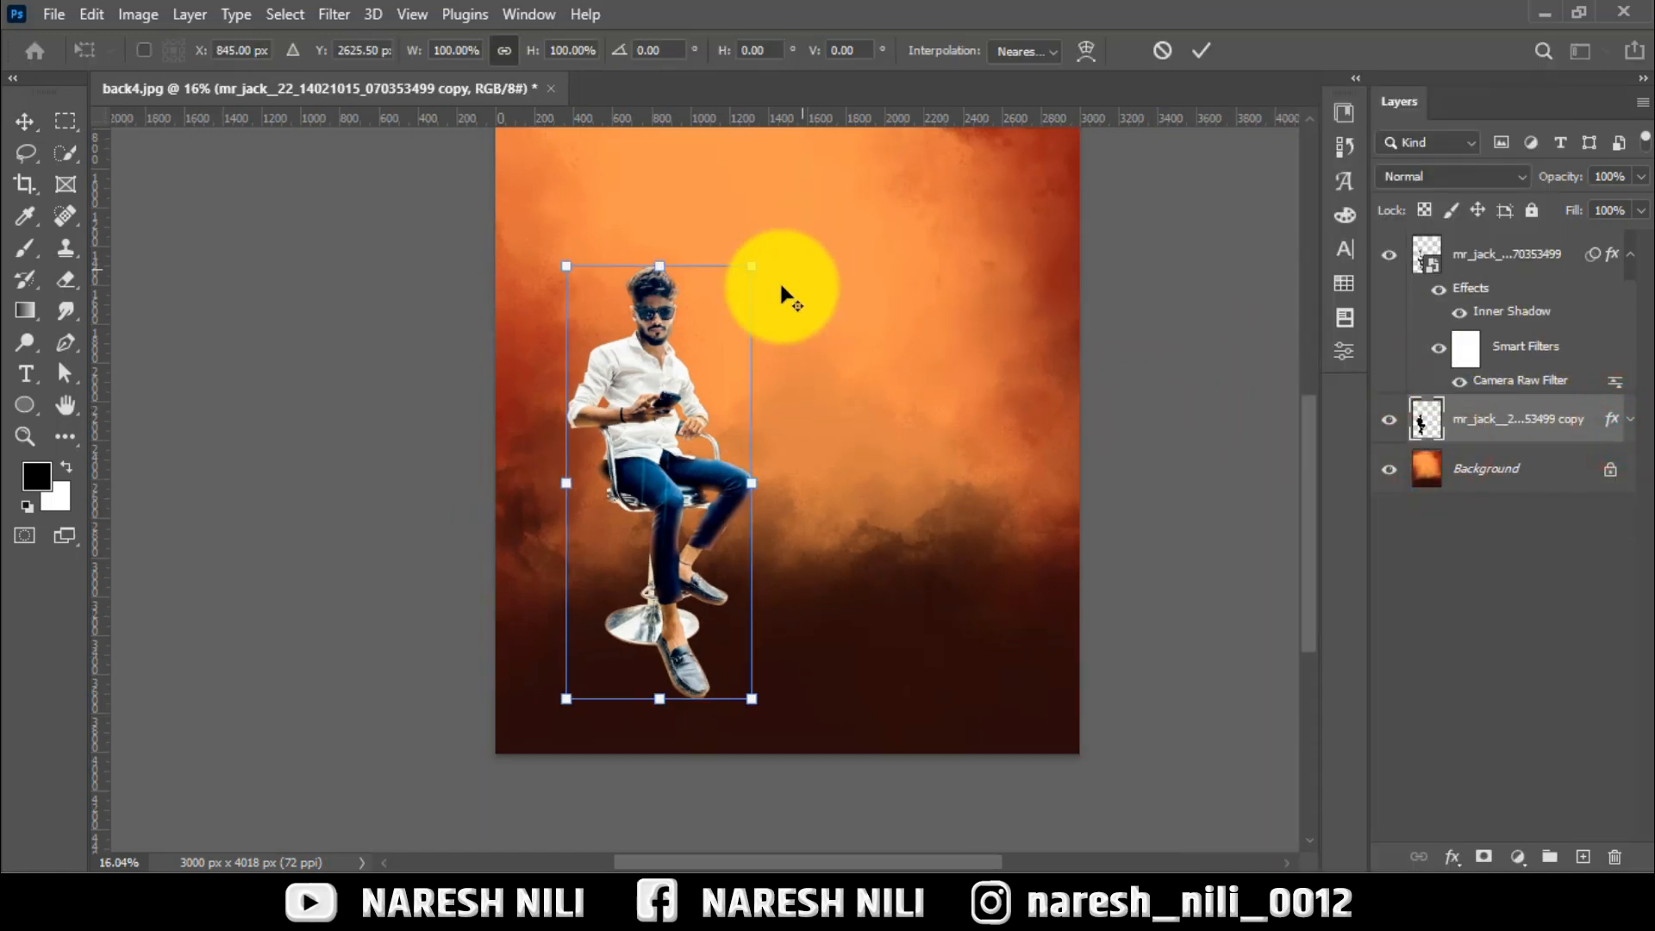
drag(656, 270, 614, 814)
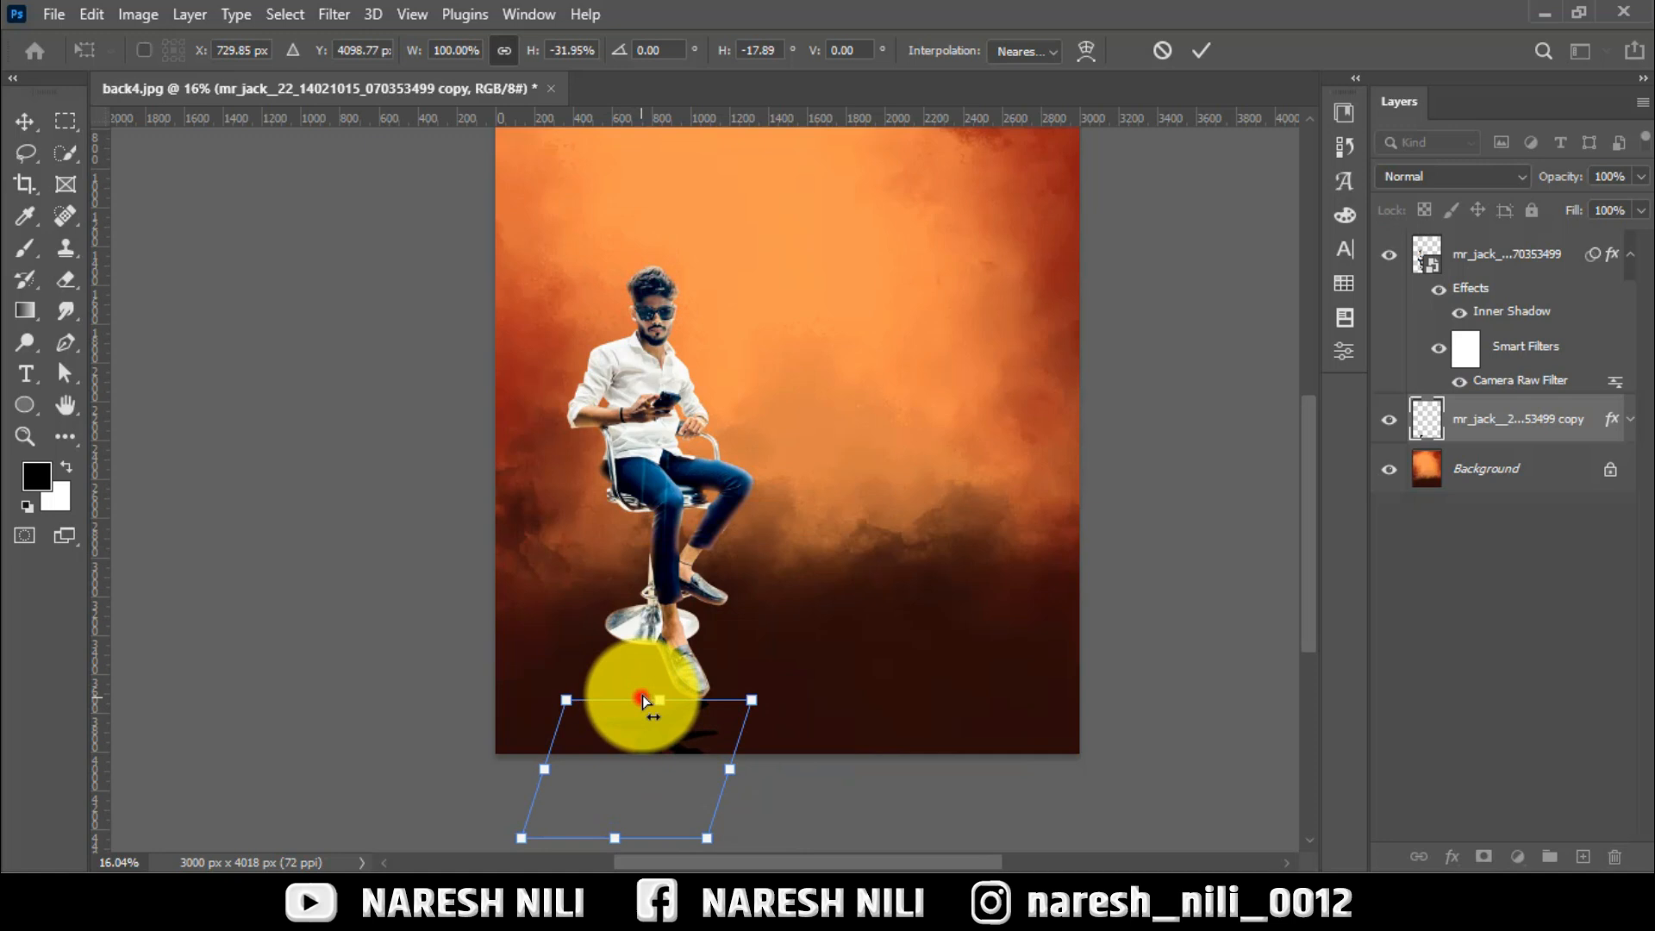
drag(669, 550, 663, 599)
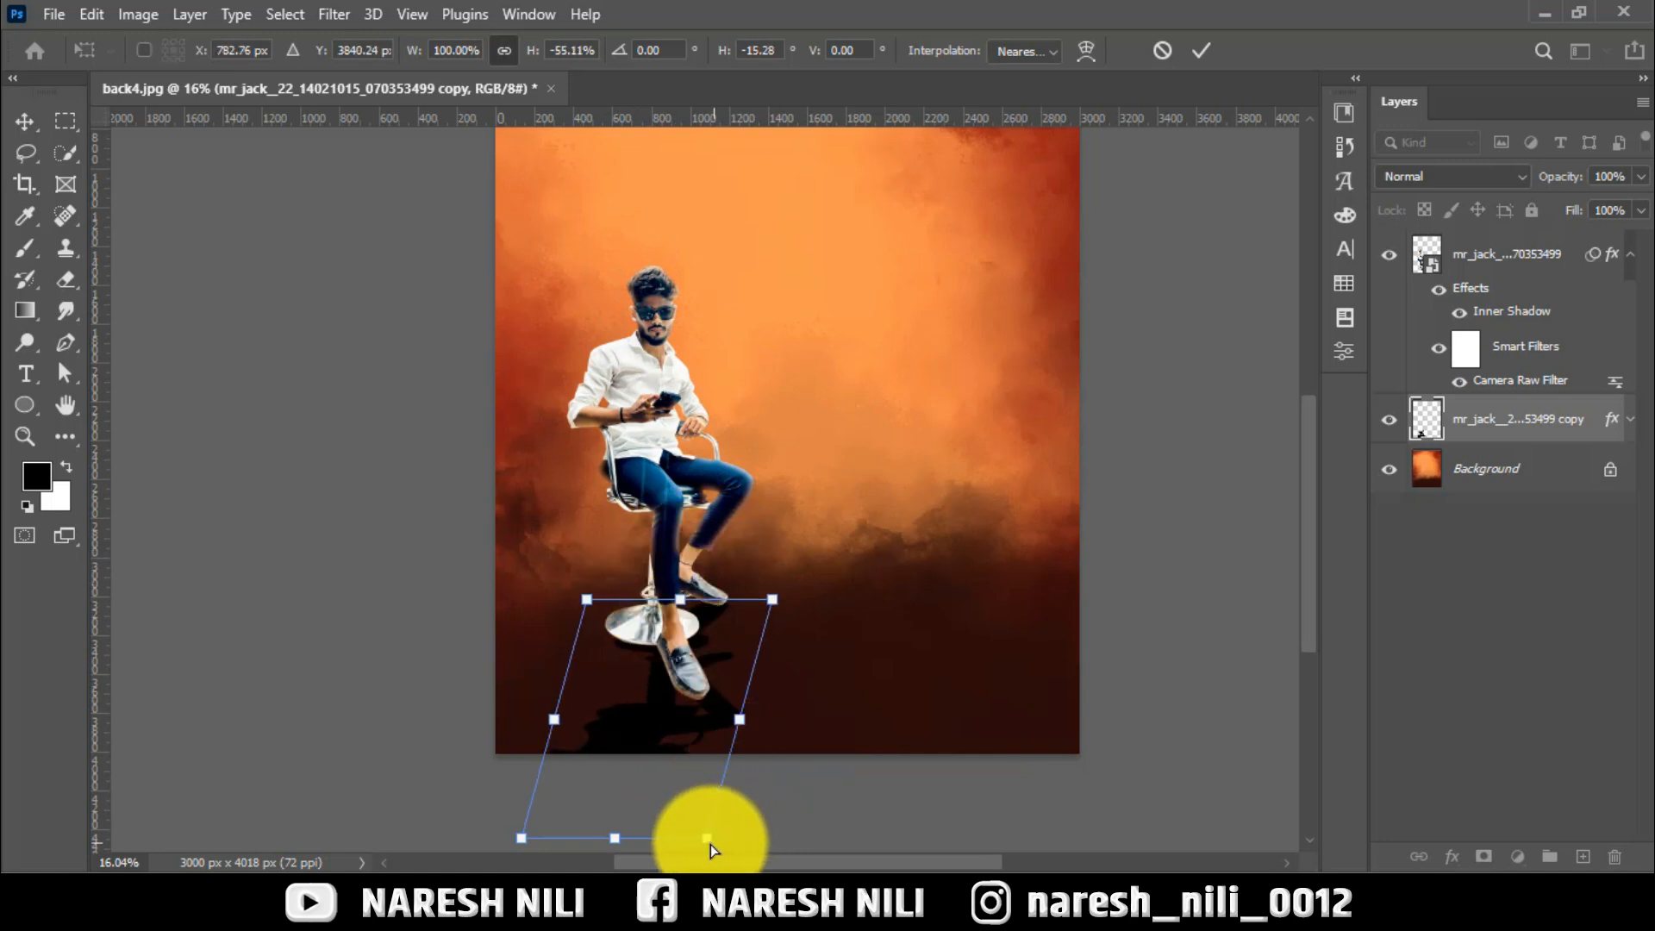
mouse_move(697, 856)
mouse_down()
mouse_move(666, 841)
mouse_move(702, 829)
mouse_up()
click(1200, 49)
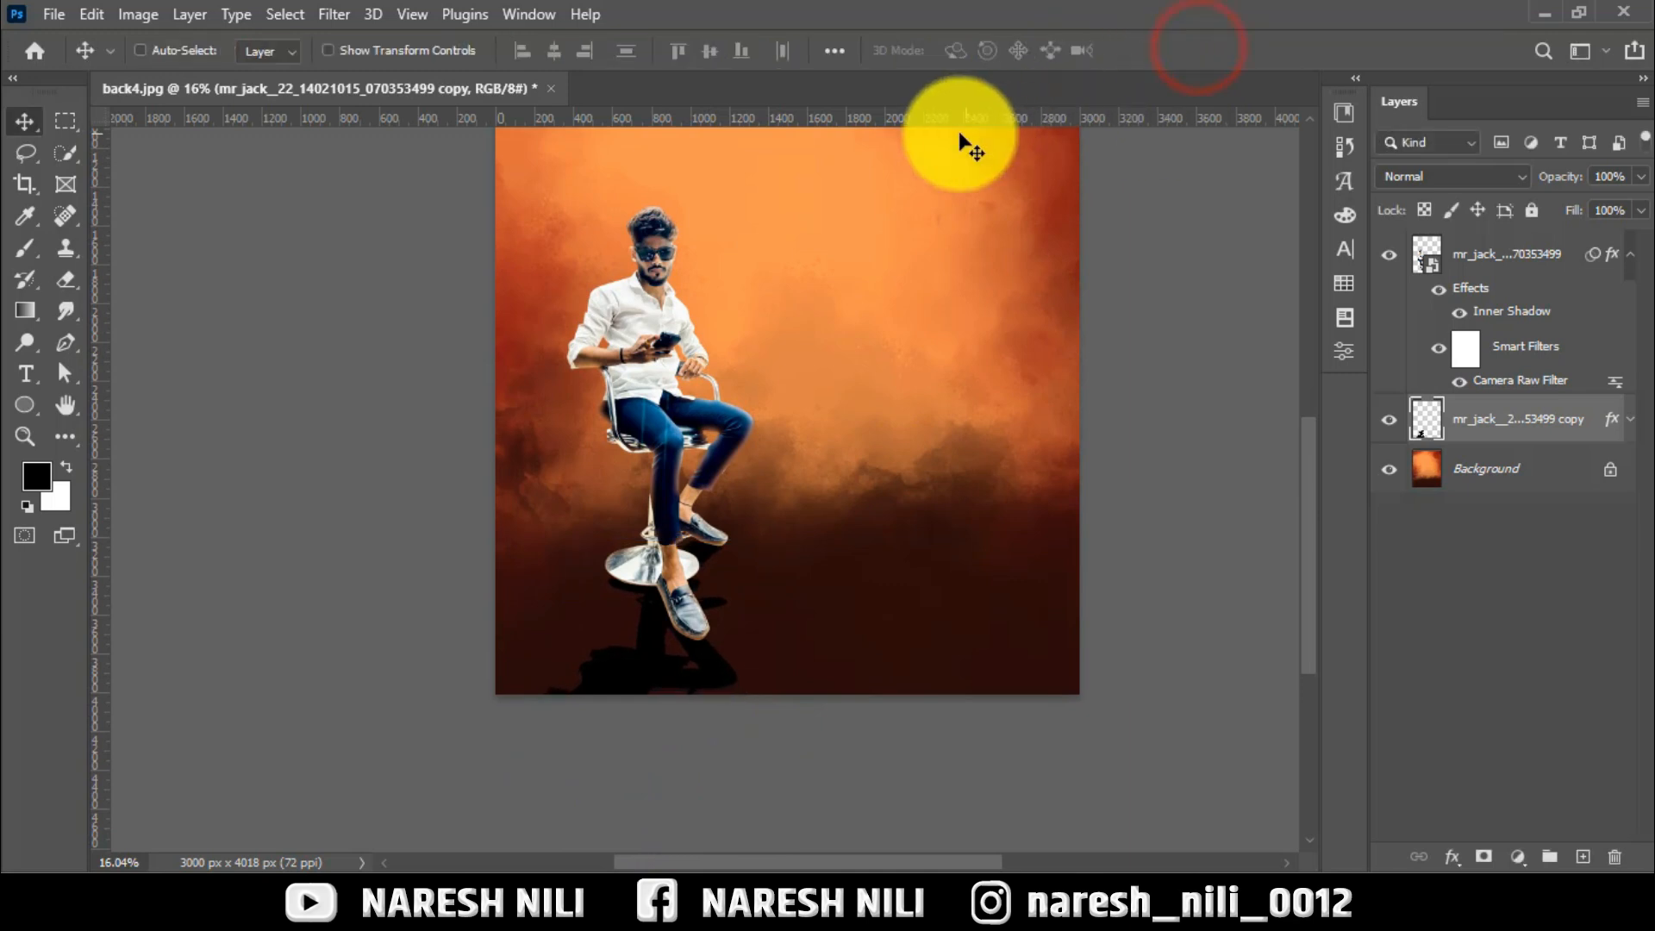
Soften the shadow with a Gaussian Blur and set its layer opacity to 57%
click(336, 15)
click(378, 324)
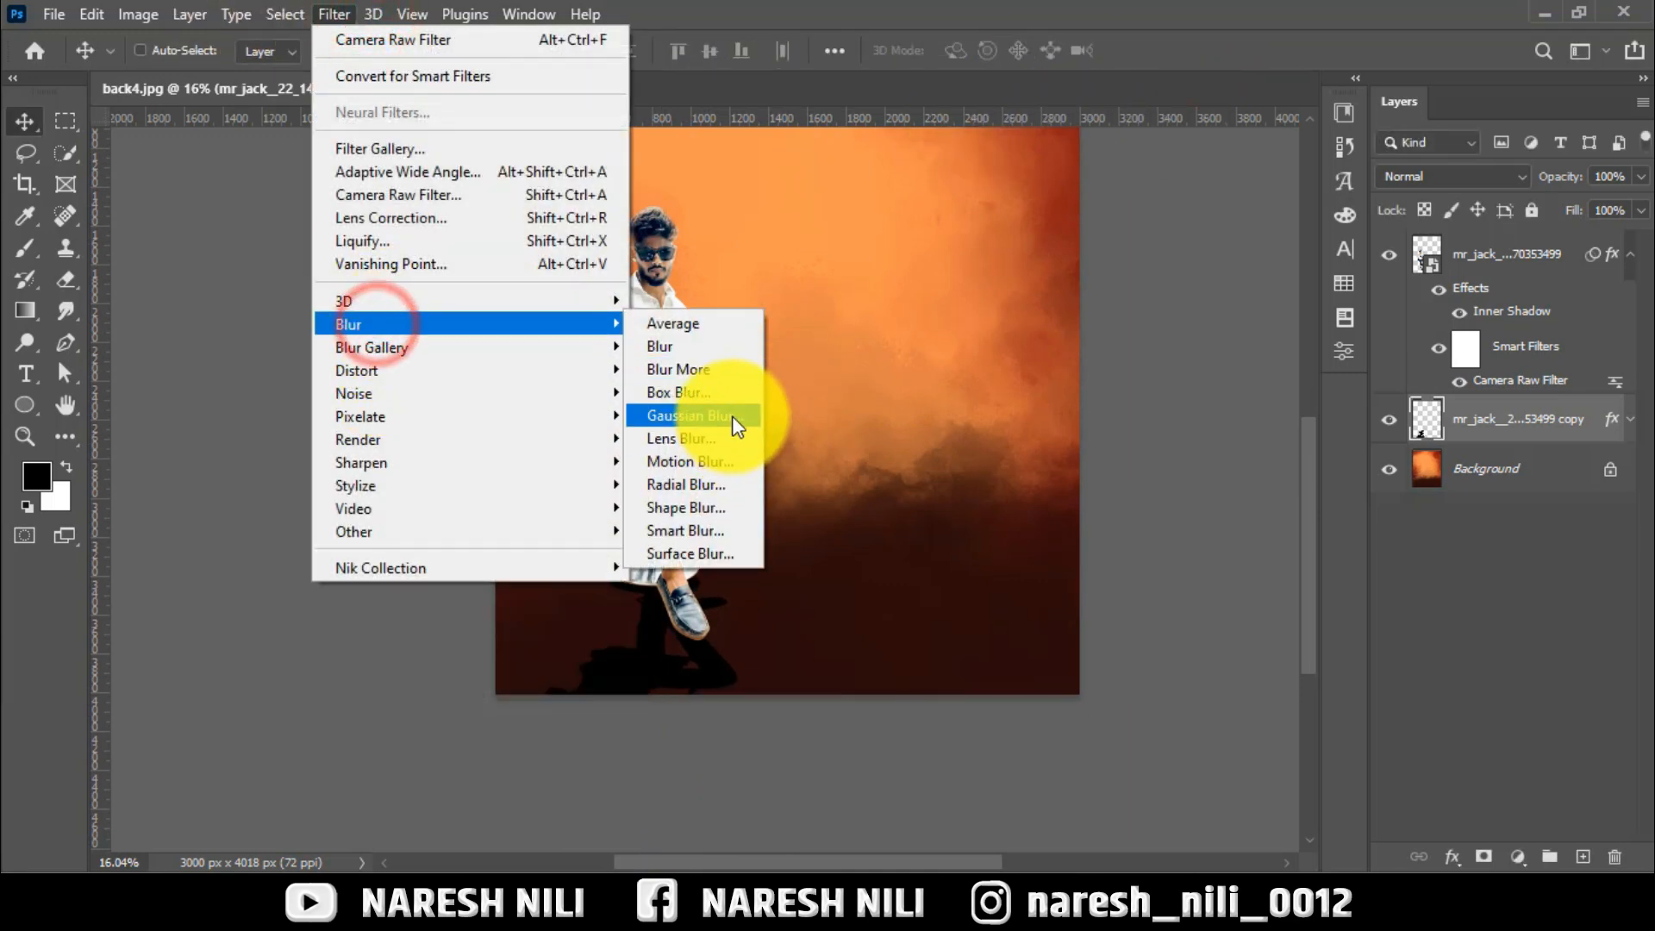
click(732, 416)
click(1404, 324)
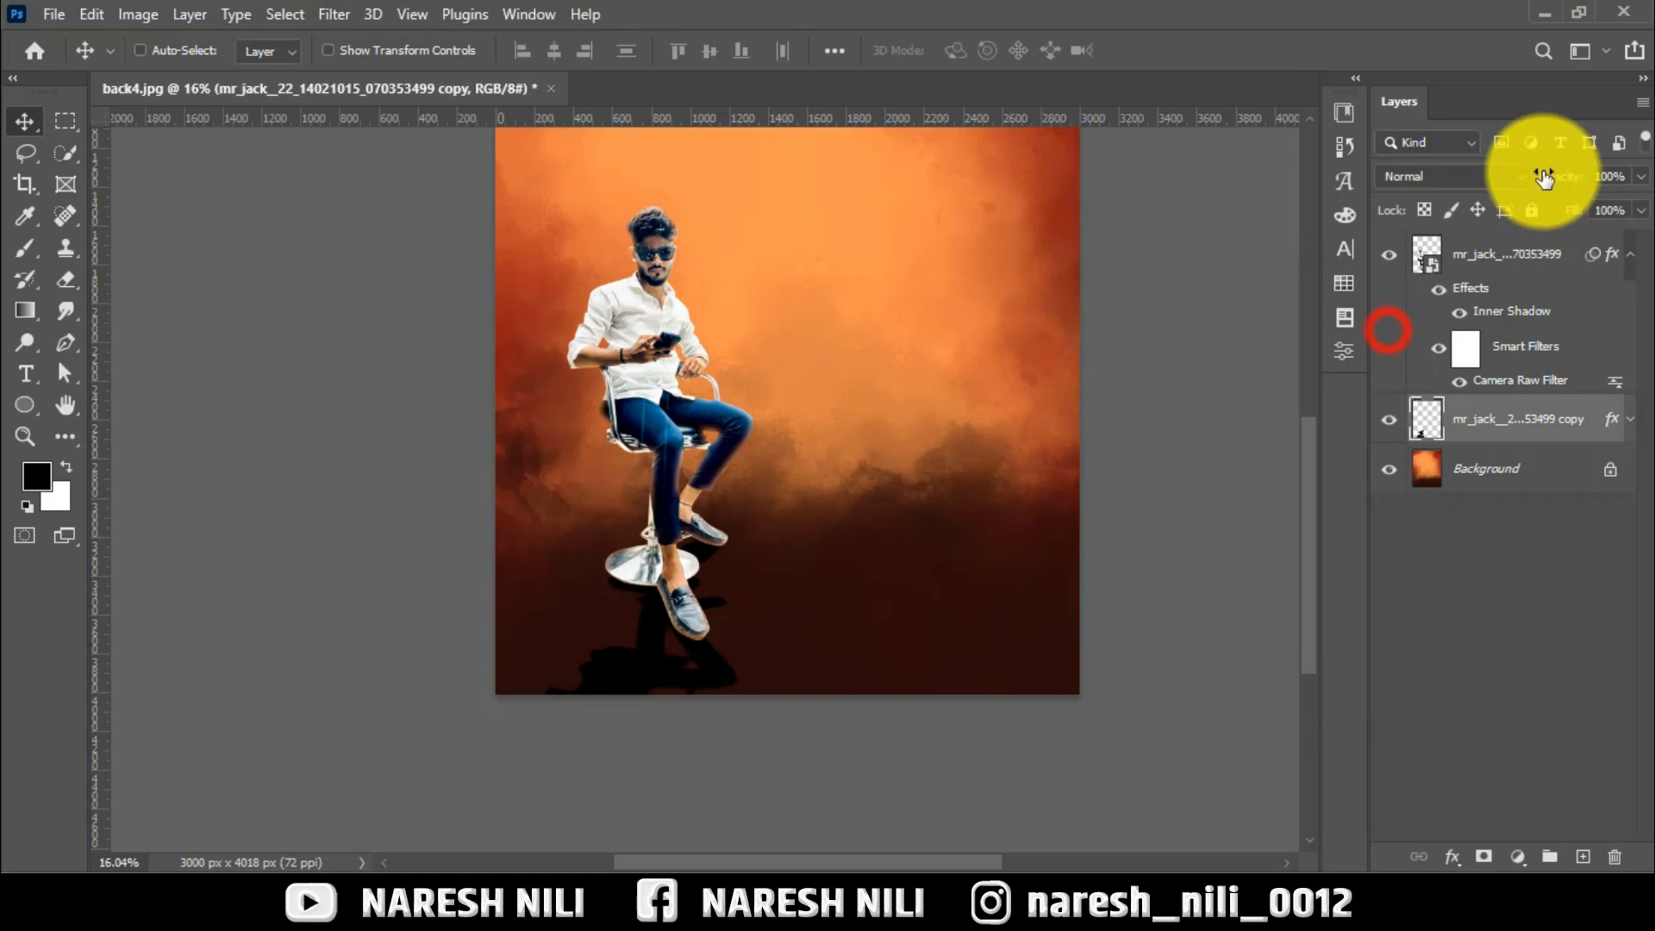
drag(1560, 176, 1433, 201)
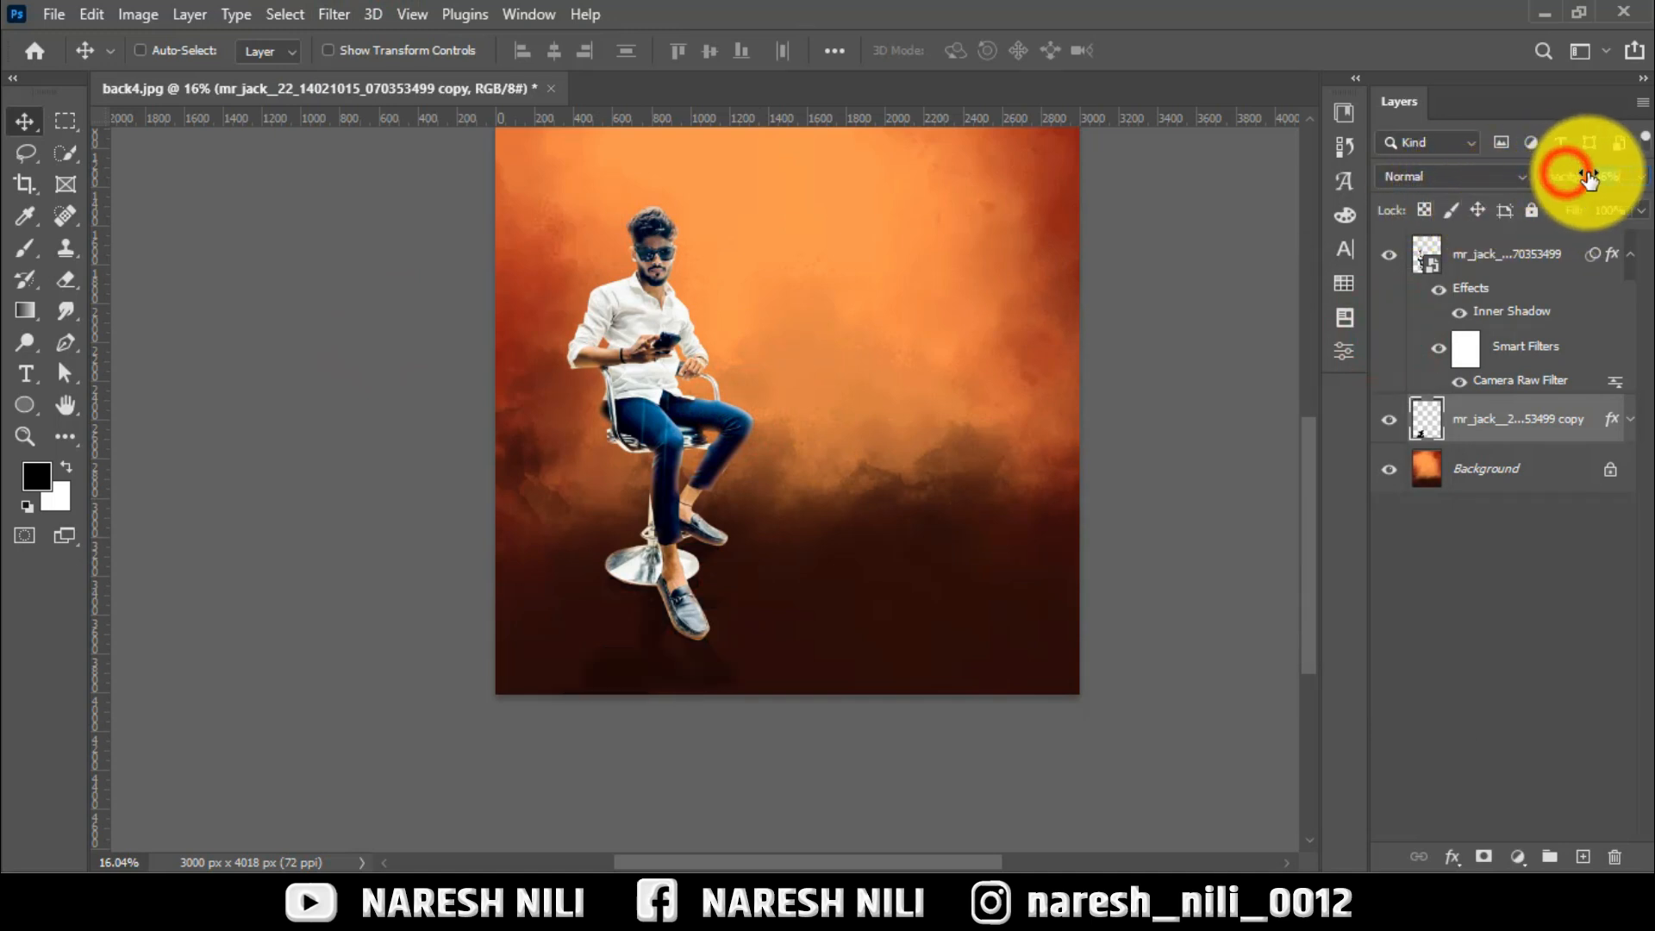
click(1631, 253)
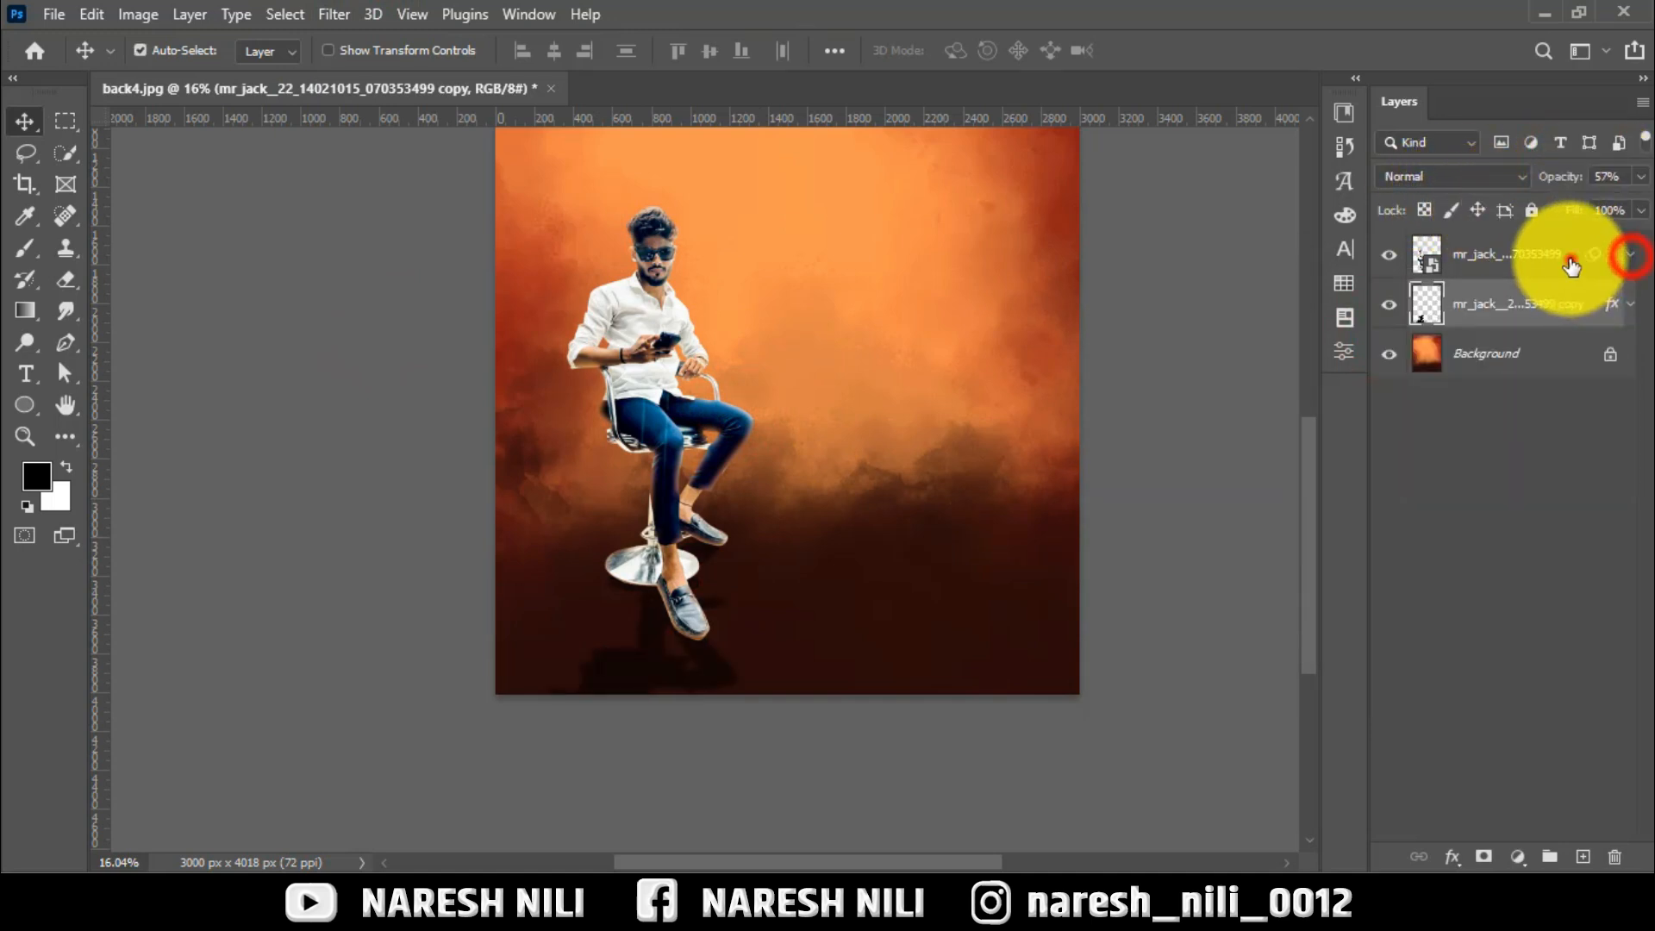
Link the seated man and shadow layers and shift them together slightly toward the canvas's left edge
ctrl+click(1571, 258)
click(1414, 858)
drag(639, 657, 635, 543)
scroll(638, 517, down, 2)
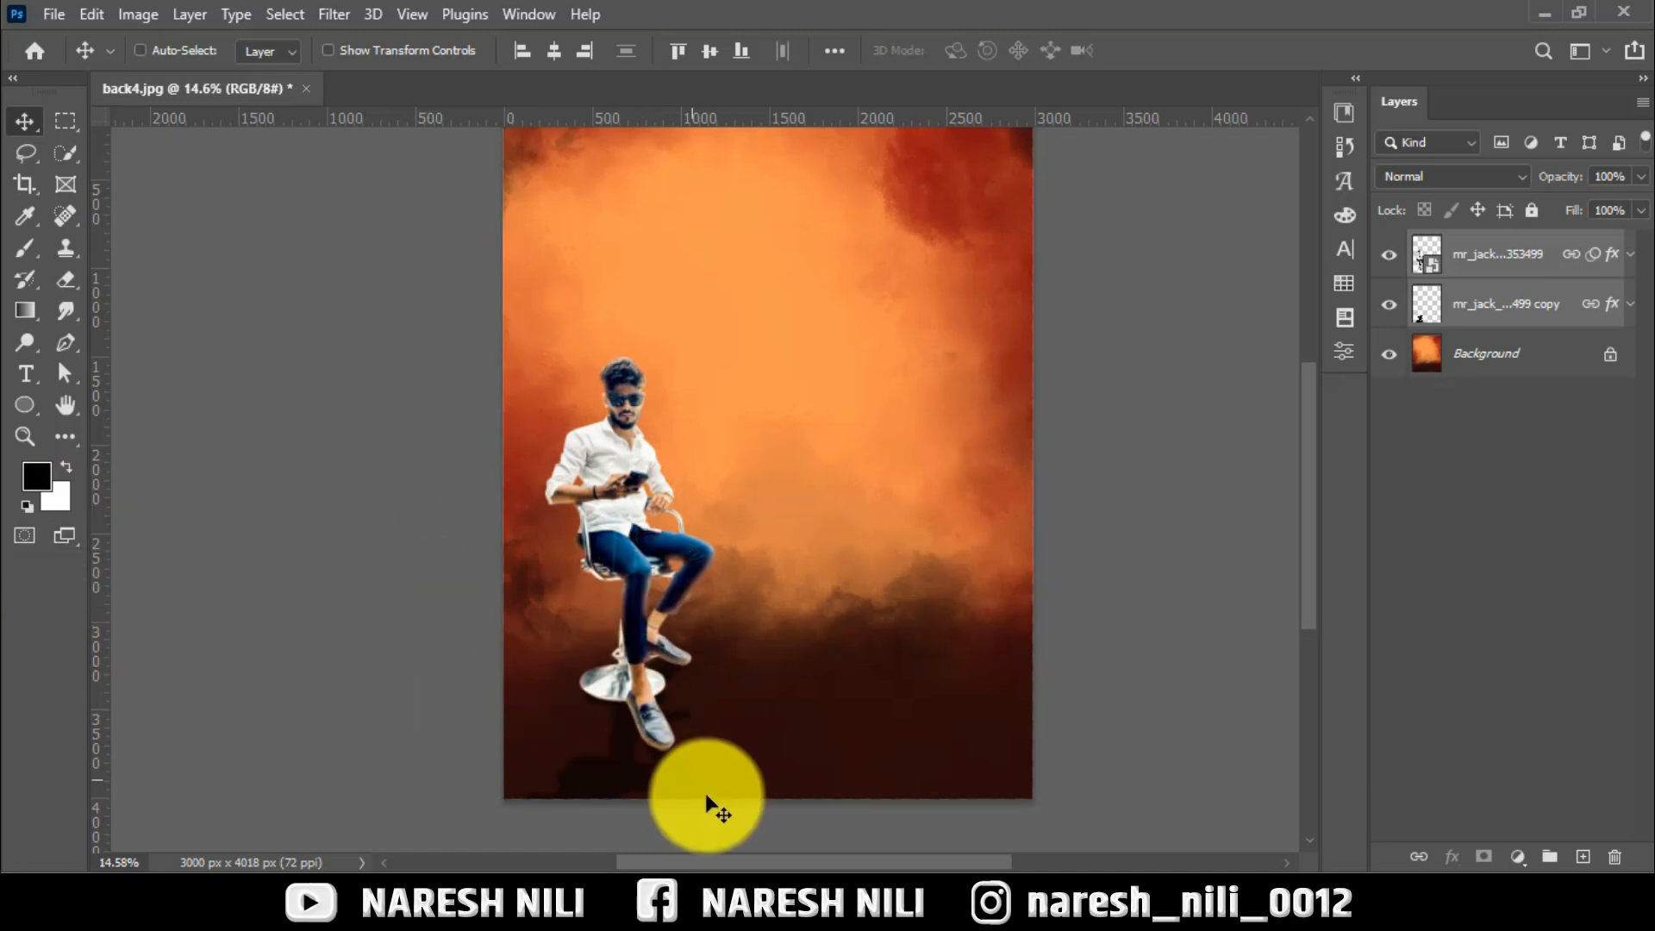
Place the destroyed-city-background (6) image, enlarge it, and put its layer directly above the Background
click(873, 869)
drag(441, 259, 805, 618)
drag(915, 550, 1089, 676)
drag(1088, 185, 1099, 250)
click(1203, 50)
drag(1449, 248, 1471, 377)
scroll(876, 560, down, 2)
Enlarge and reposition the destroyed city image so it covers the whole canvas
key(ctrl+t)
drag(809, 593, 852, 605)
drag(1097, 737, 1276, 819)
drag(1038, 699, 1099, 628)
click(1194, 60)
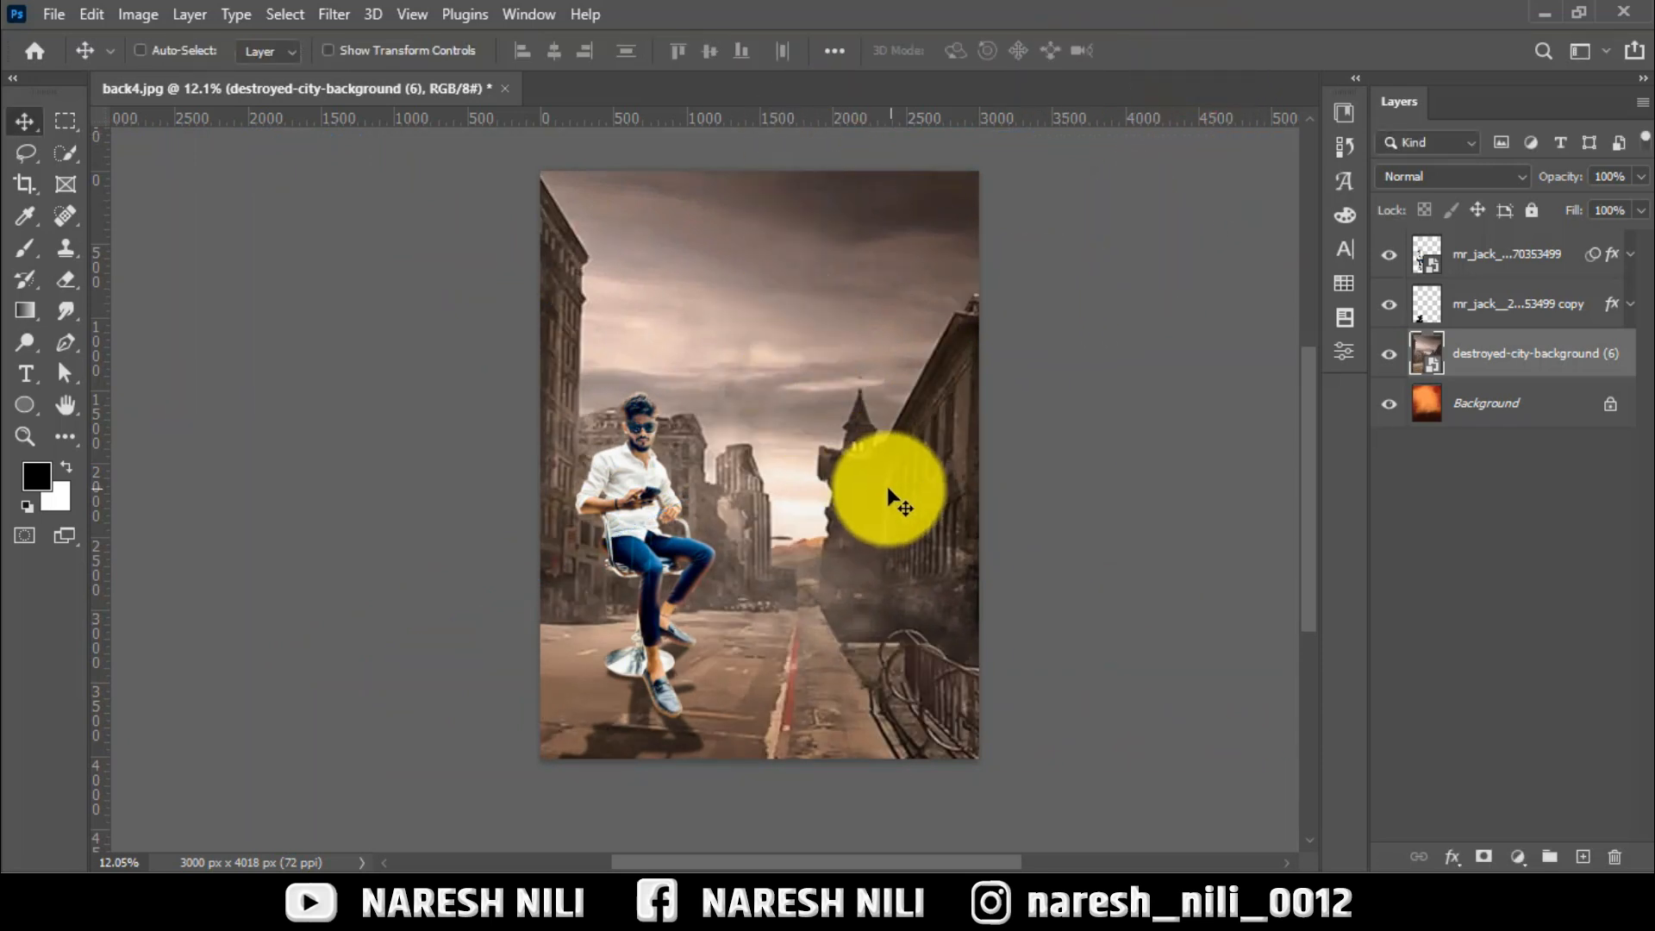
Set the destroyed city layer's blend mode to Overlay and shift it so its buildings stand behind the man
click(1397, 173)
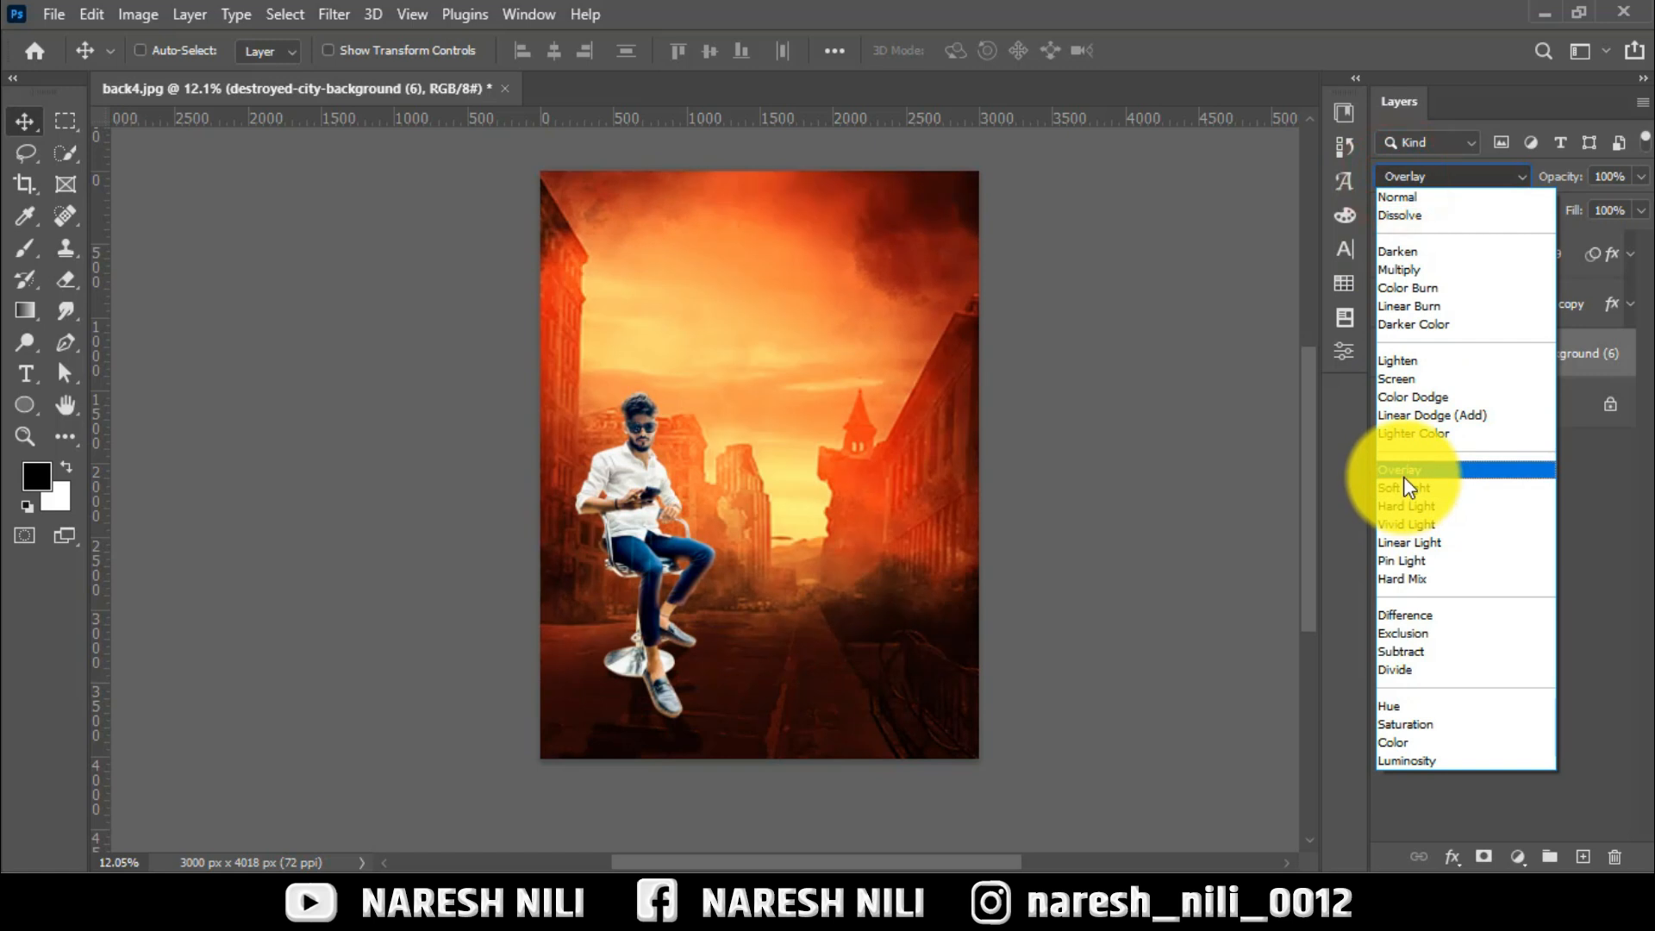
click(1401, 476)
drag(805, 547, 760, 538)
scroll(773, 548, down, 1)
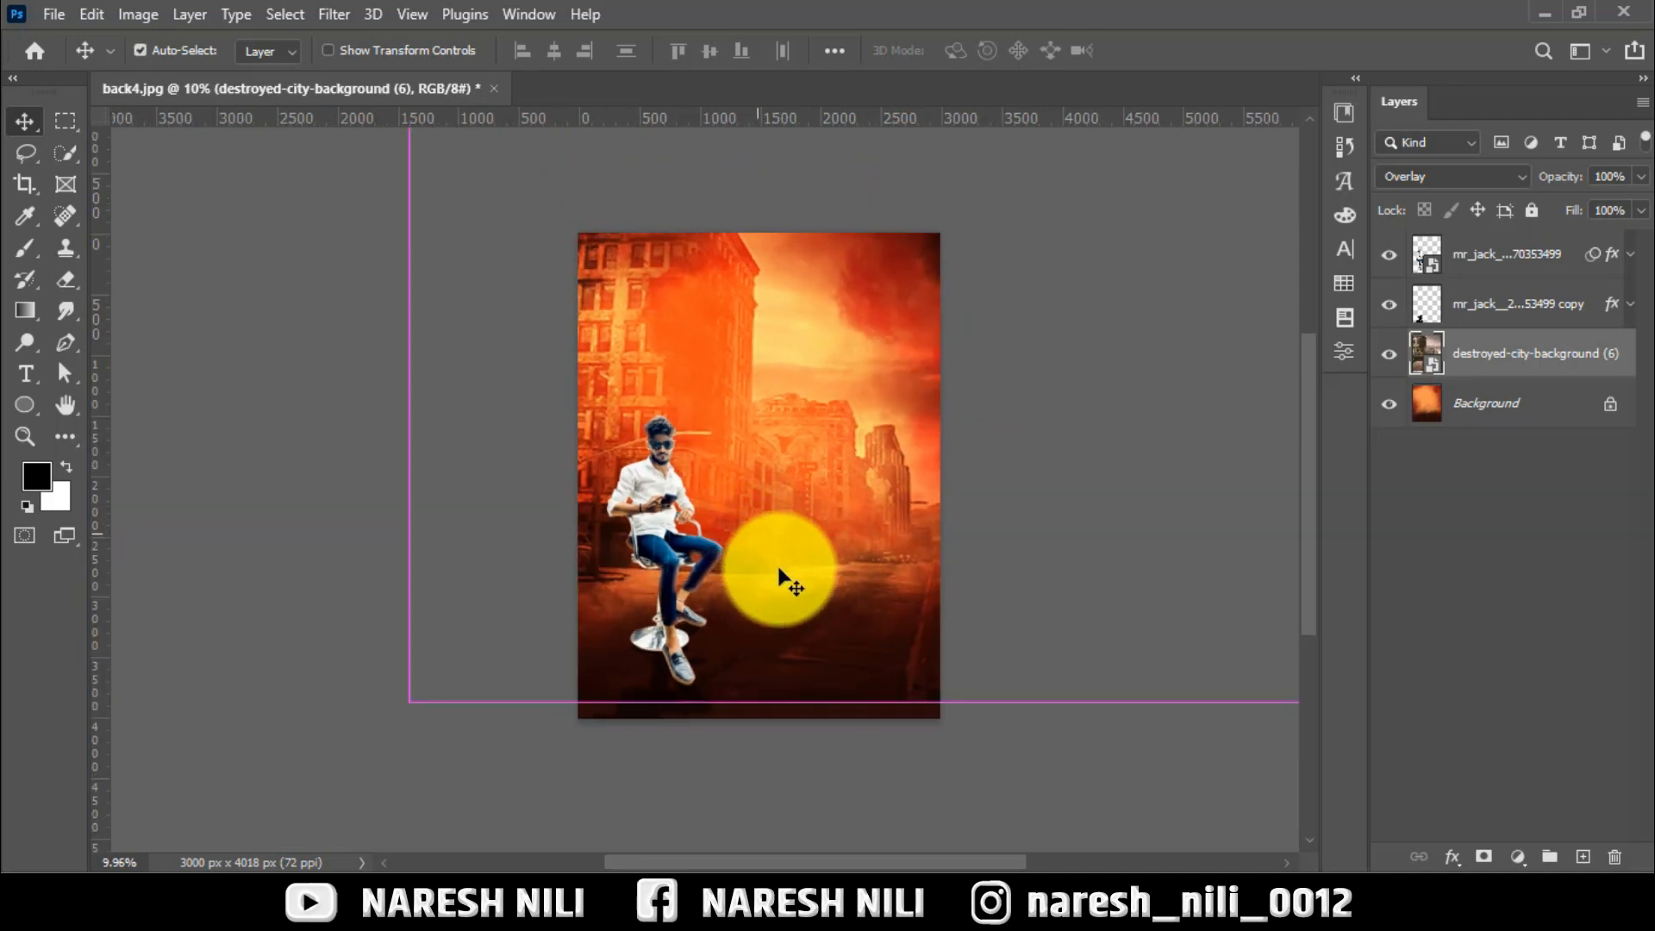
Transform the destroyed city layer: flip it horizontally, enlarge it and tilt it over the canvas
key(ctrl+t)
scroll(646, 695, down, 3)
drag(877, 464, 784, 477)
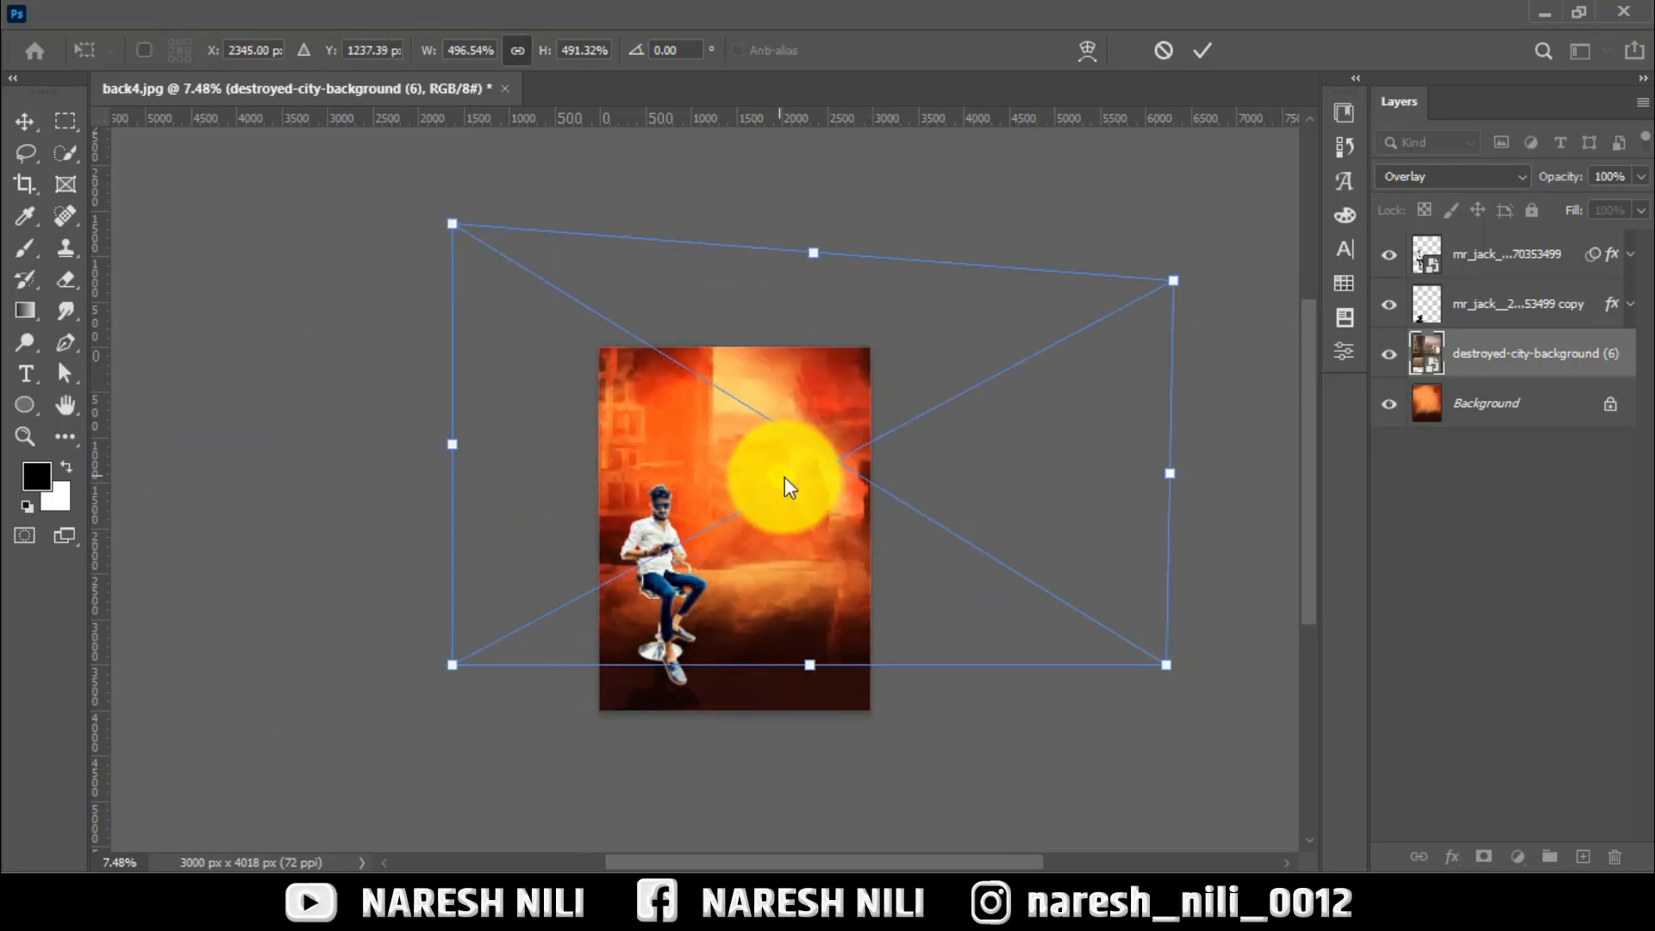
right_click(785, 479)
click(862, 840)
drag(897, 665, 713, 687)
drag(992, 688, 1052, 724)
drag(1075, 680, 1042, 728)
Flip the destroyed city image horizontally again, tilt it about 5.6° and reposition it so buildings stand on both sides of the canvas
right_click(781, 627)
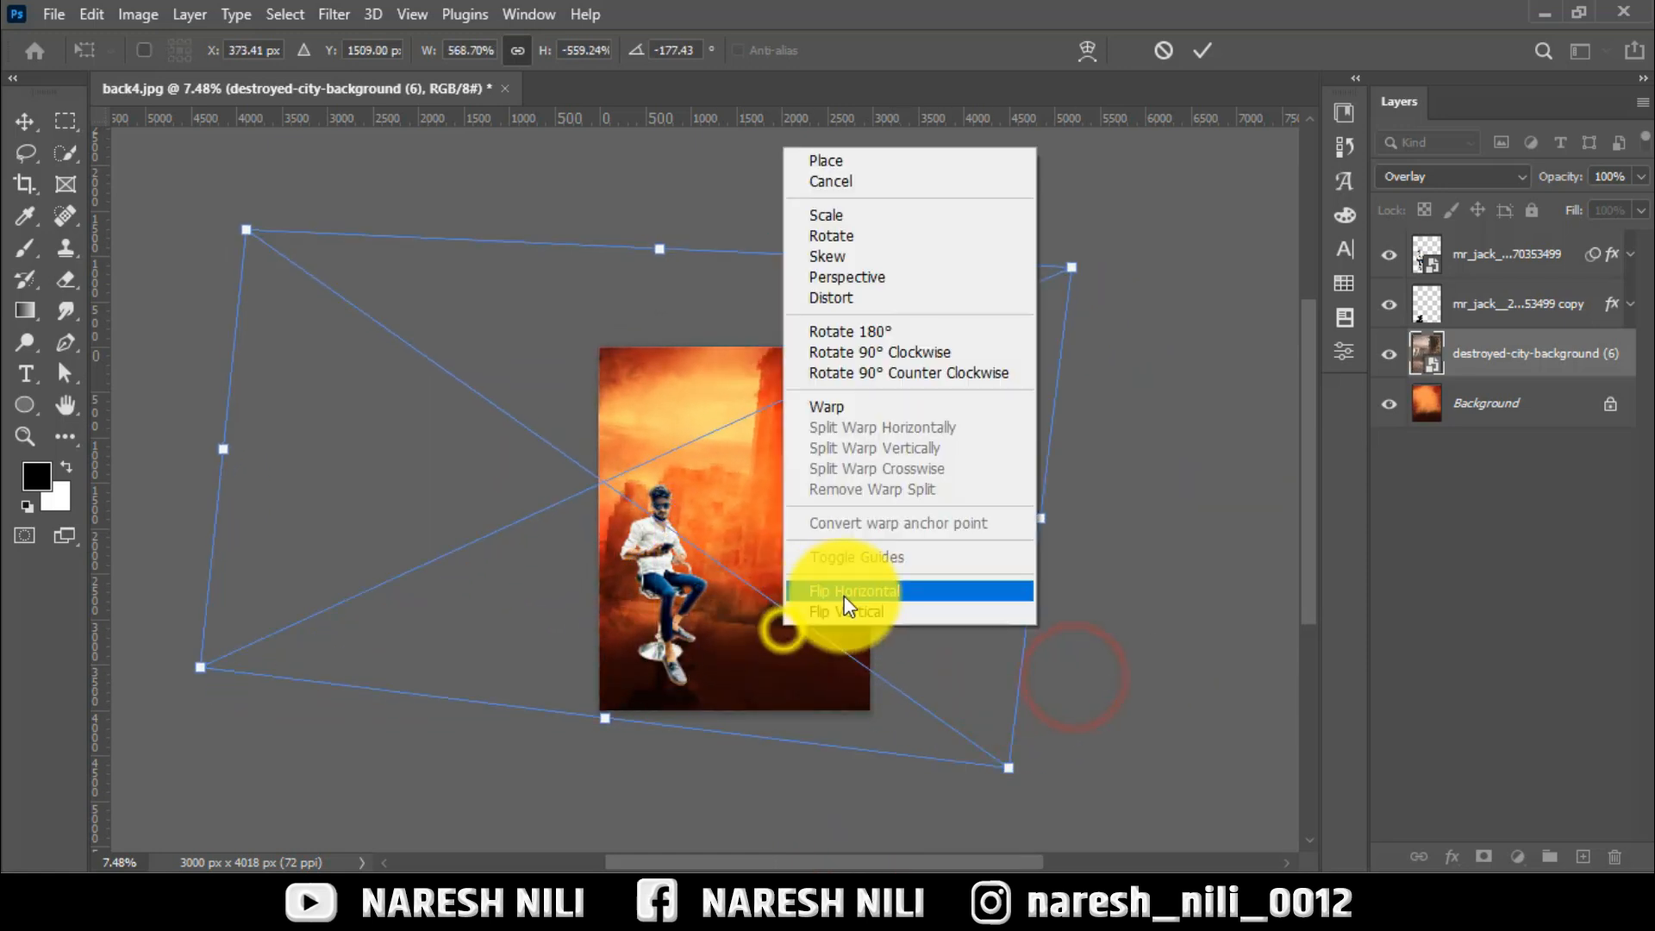
click(854, 586)
drag(750, 593, 856, 578)
drag(1238, 547, 1214, 617)
drag(990, 582, 935, 562)
click(1203, 50)
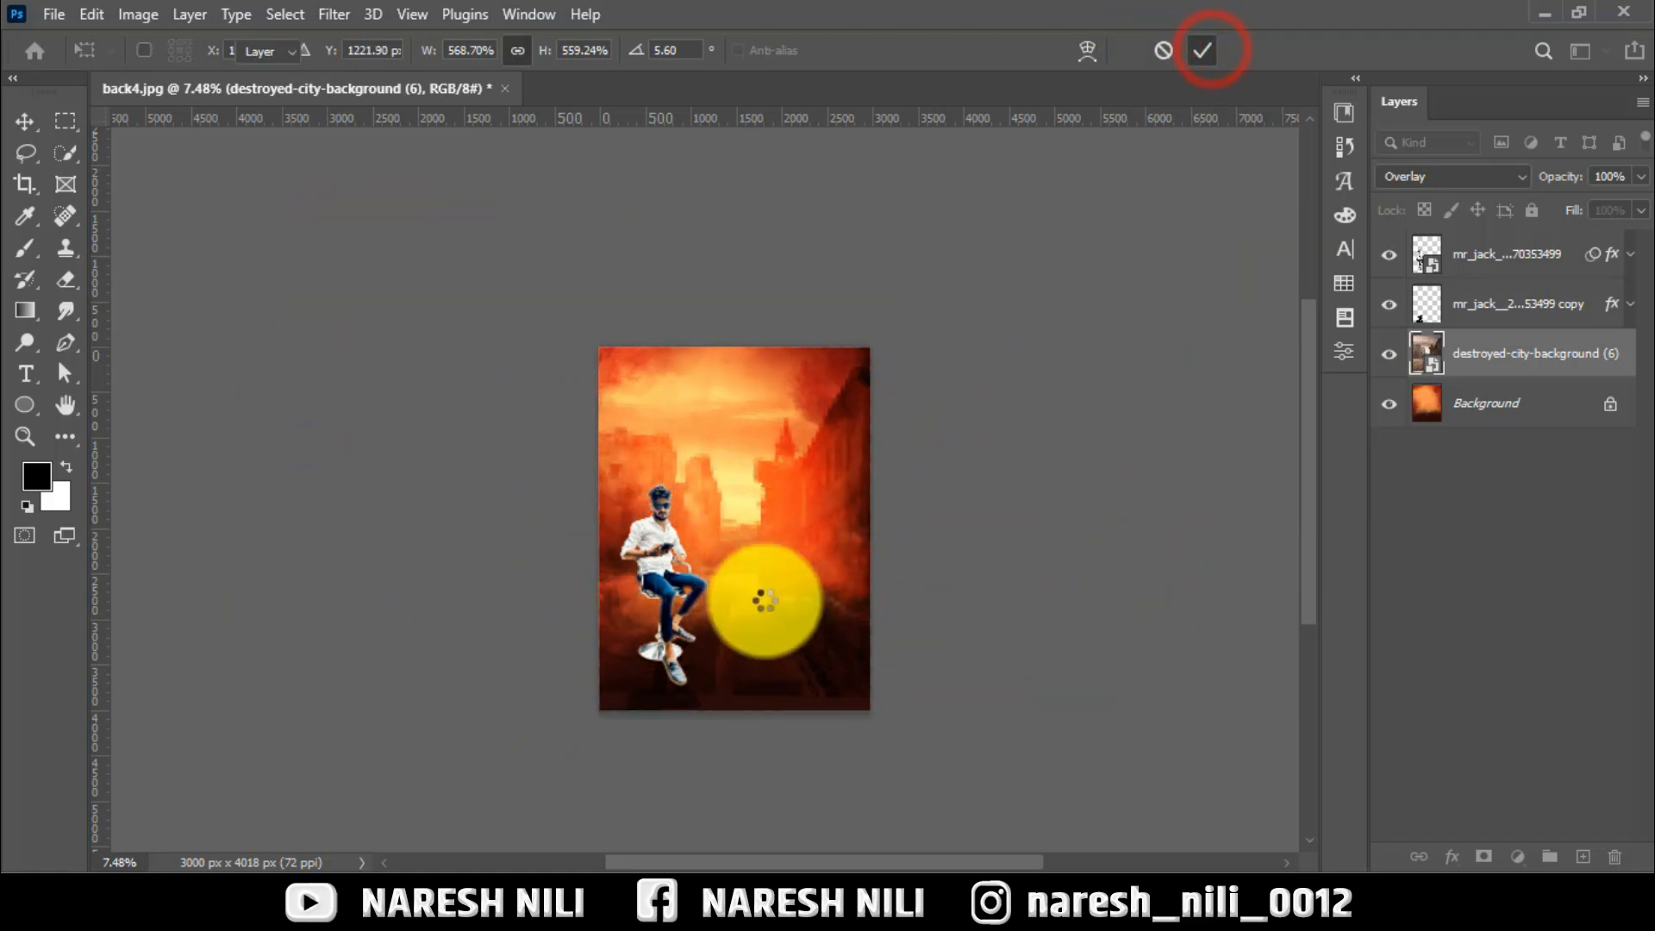
scroll(783, 702, up, 2)
drag(713, 629, 773, 632)
scroll(773, 632, down, 2)
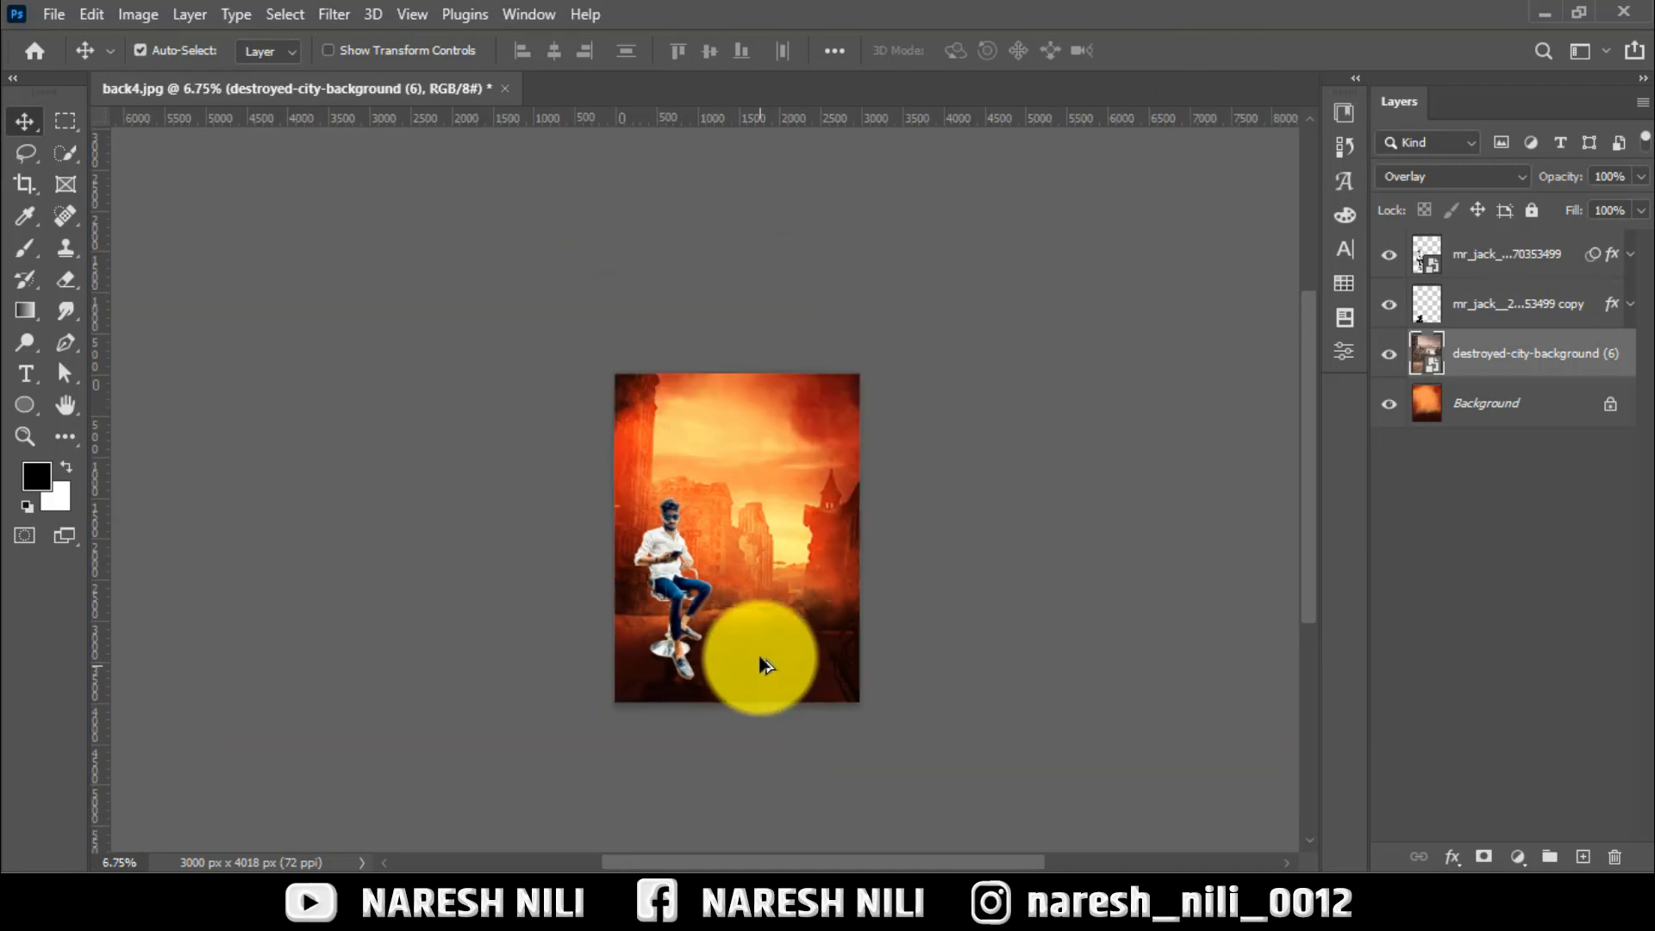
Draw an ellipse about 2977 by 2907 px behind the seated man with the Ellipse tool
scroll(759, 499, up, 2)
scroll(759, 499, up, 1)
click(24, 404)
drag(653, 445, 884, 698)
click(1283, 109)
Change the ellipse's fill to a light yellowish orange
double_click(1422, 353)
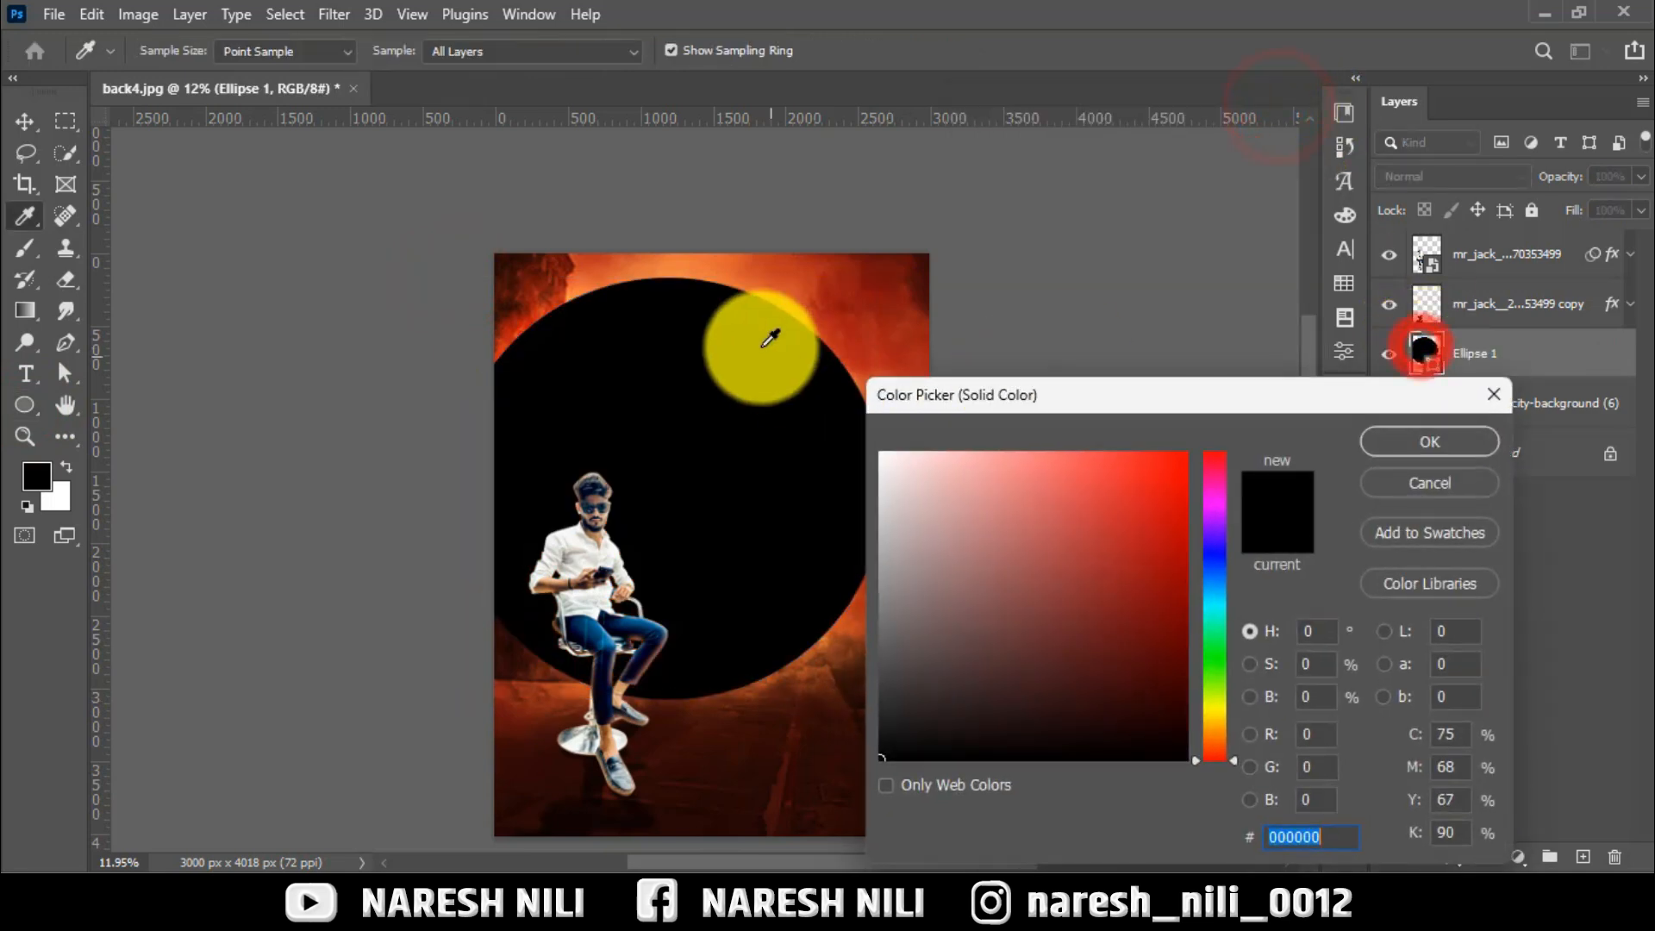
click(896, 453)
click(762, 273)
drag(1078, 453, 972, 442)
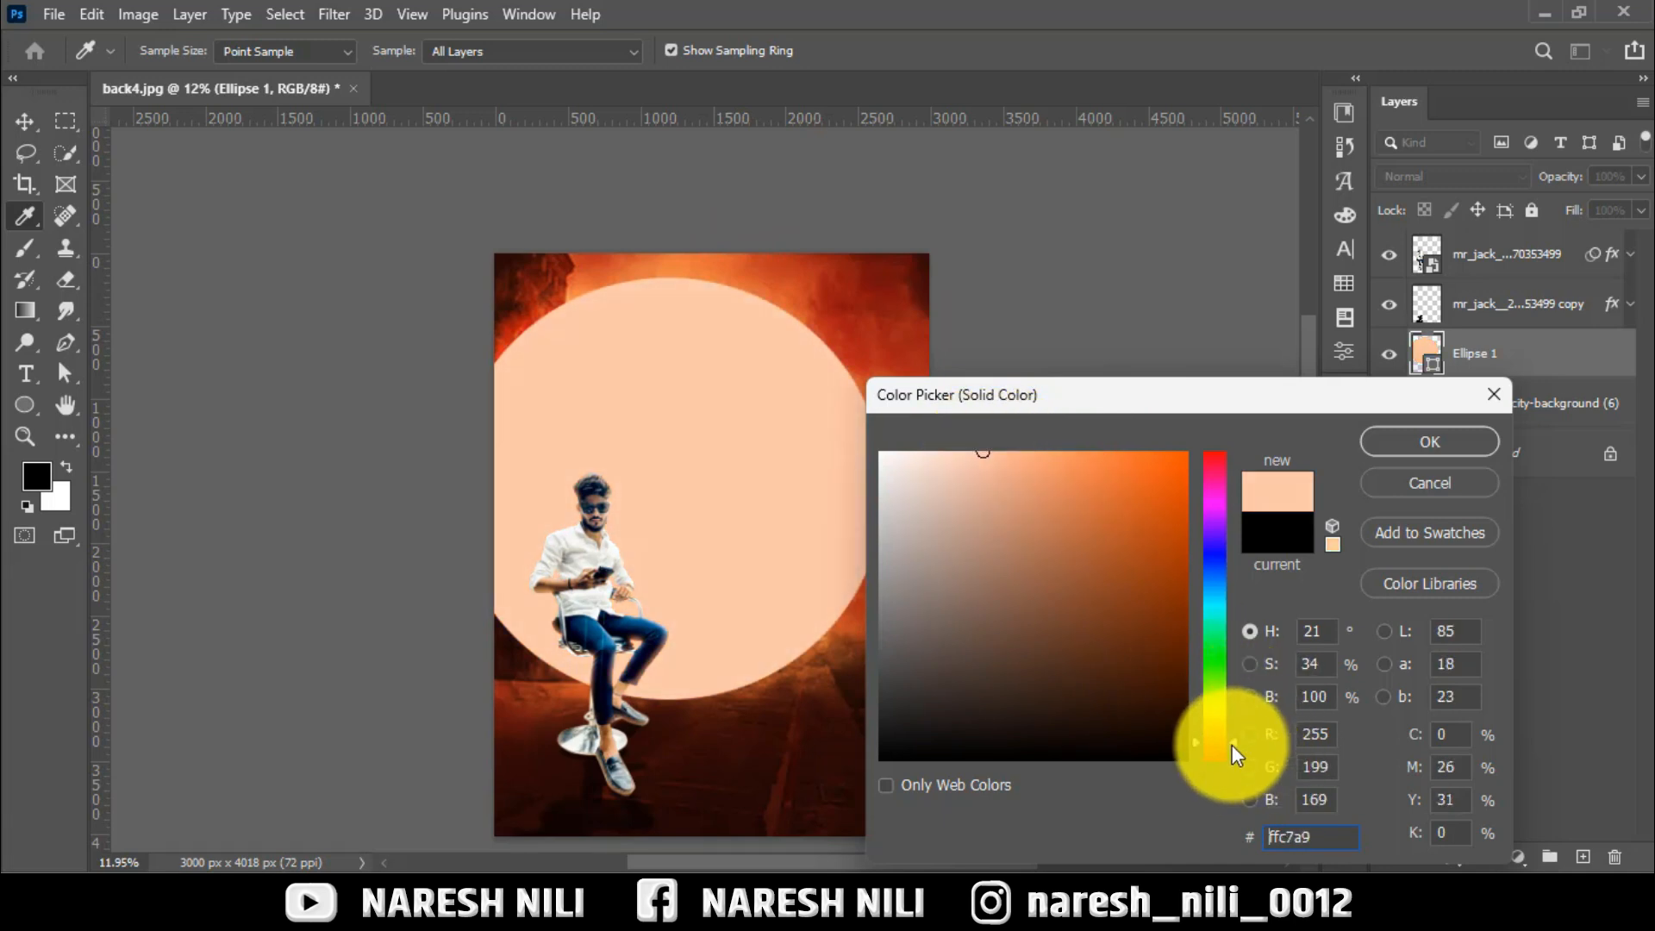
drag(1233, 744, 1229, 733)
click(1374, 448)
Set the Ellipse 1 layer's blend mode to Overlay and shift the circle up and right toward the canvas's upper edge
click(1453, 175)
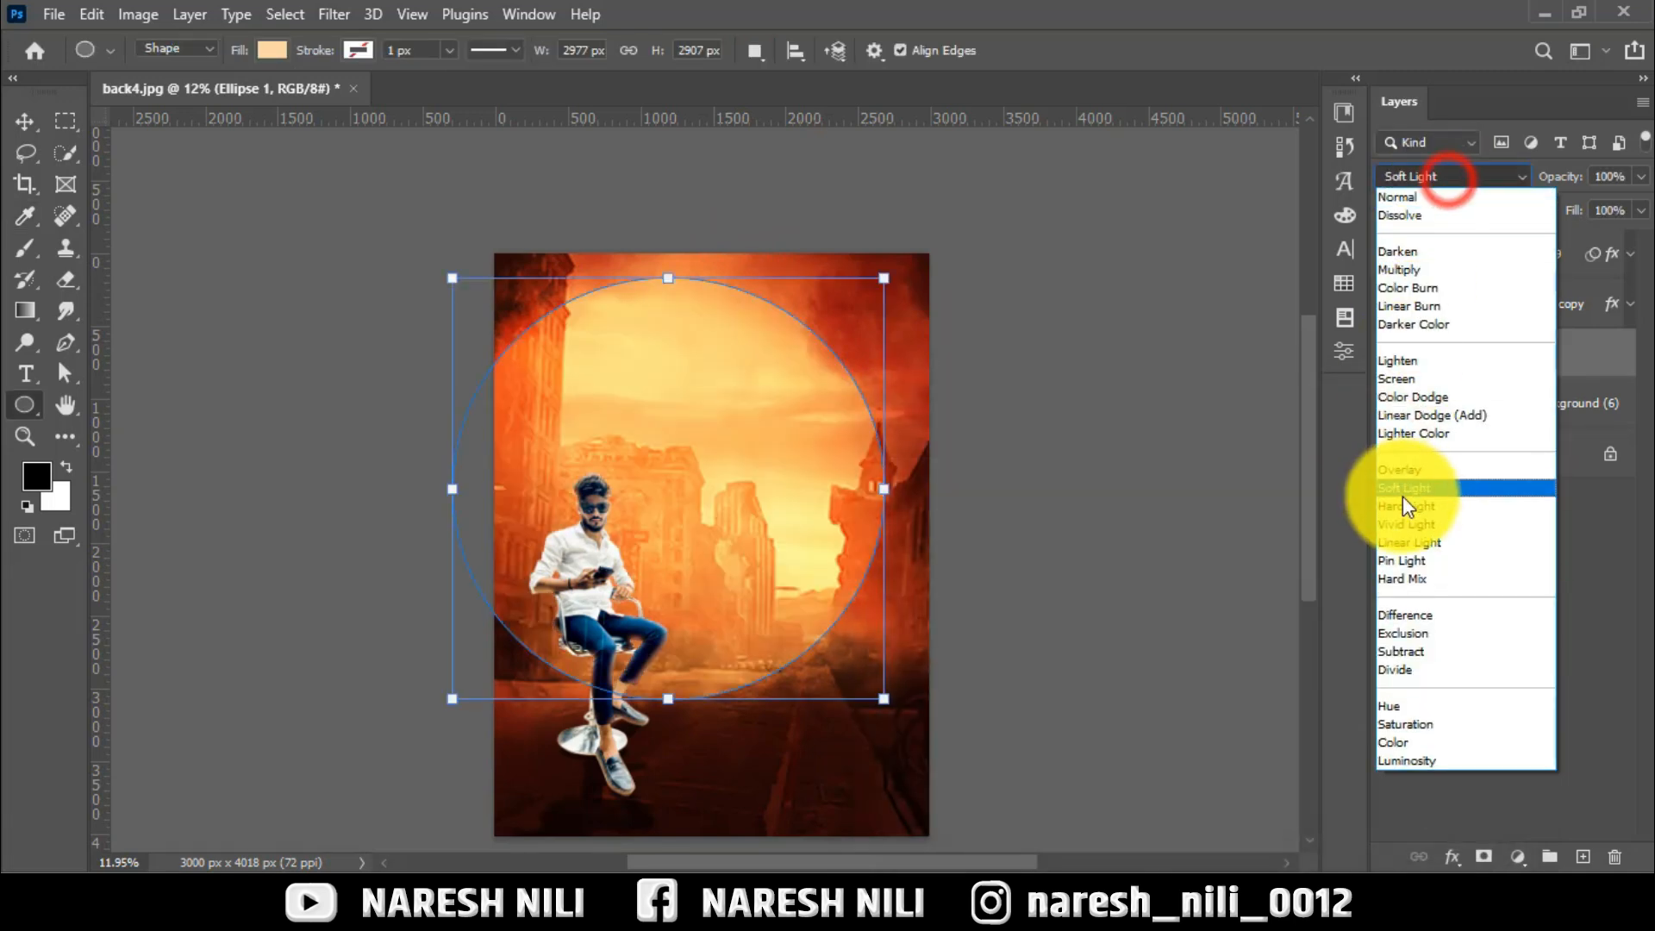
click(1405, 463)
click(25, 122)
drag(690, 454, 721, 423)
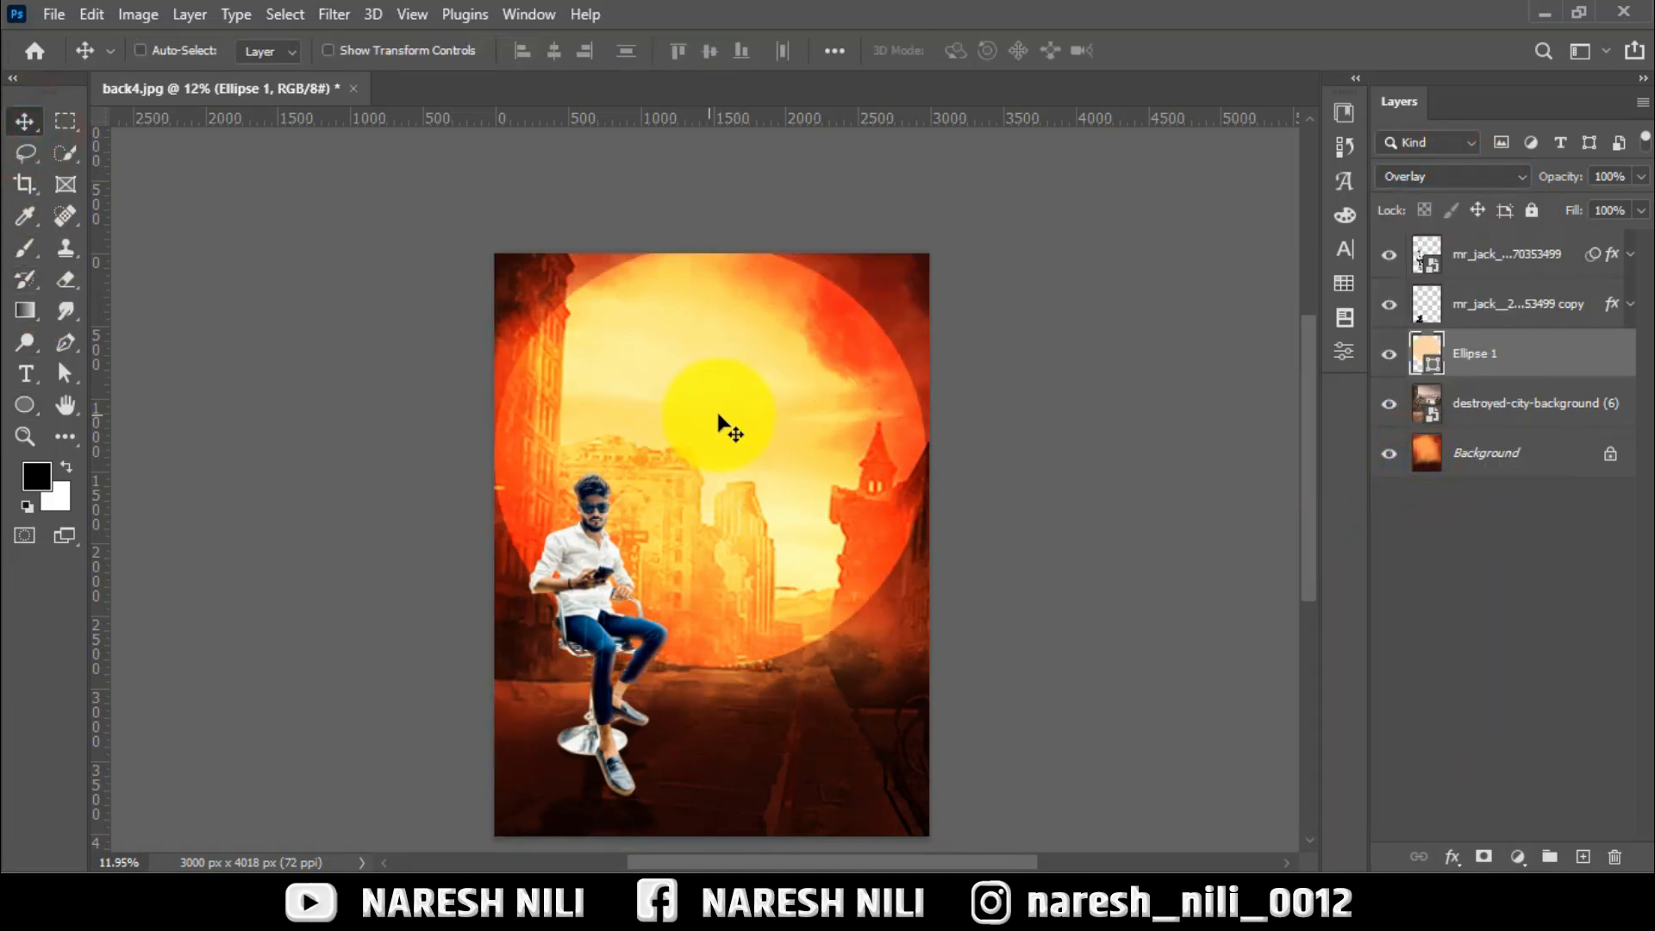
drag(612, 550, 620, 552)
Add a layer mask to the destroyed city layer and invert it to black
click(1514, 407)
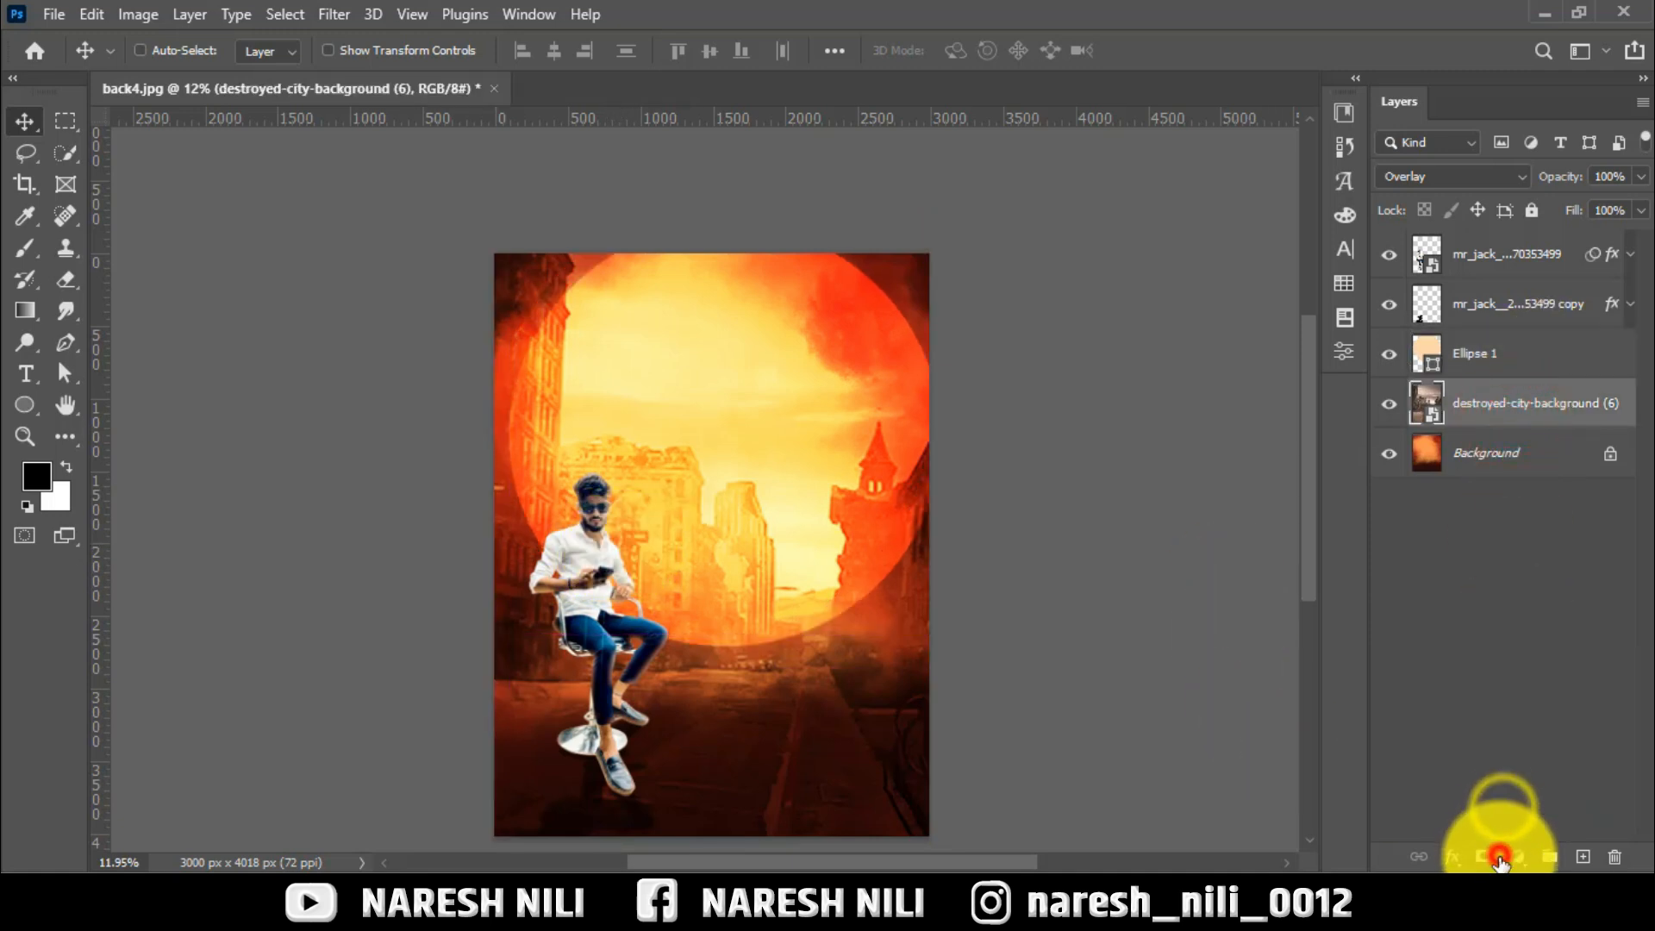
key(ctrl+i)
Paint white on the city mask with a soft 2000 px brush to reveal the ground, upper corners and canvas sides
click(25, 248)
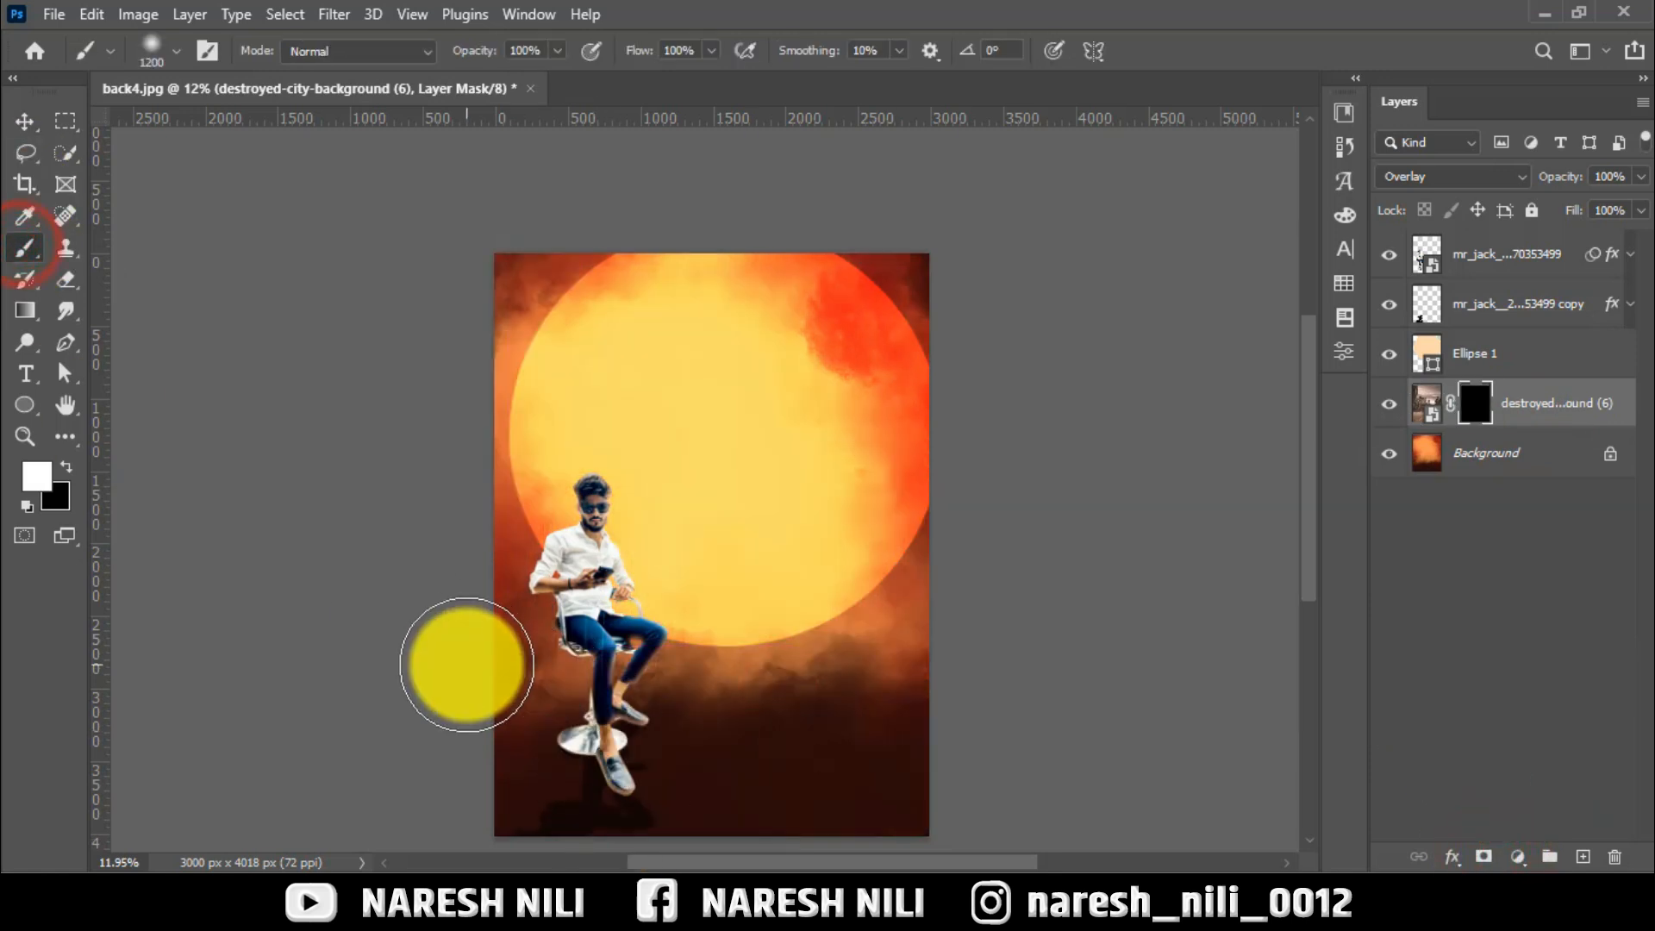
key(bracketright)
key(bracketright)
key(bracketright)
key(bracketright)
key(bracketright)
key(bracketright)
key(bracketright)
click(480, 690)
click(702, 776)
click(891, 750)
click(728, 726)
click(471, 270)
click(887, 233)
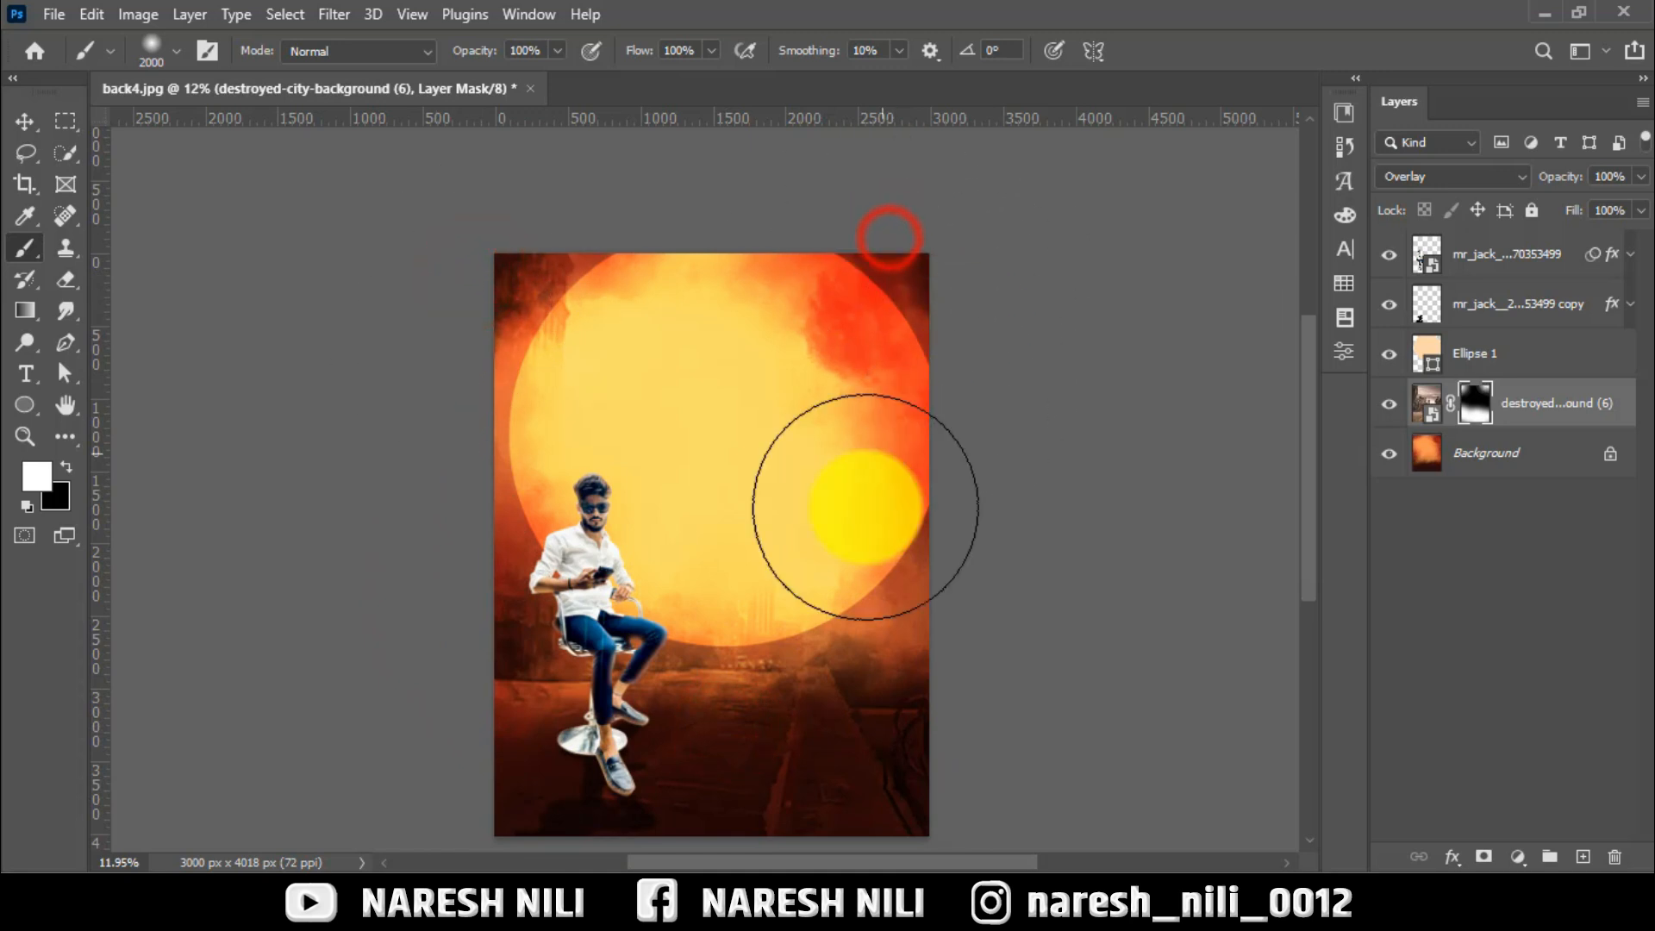
click(930, 657)
click(452, 495)
click(25, 122)
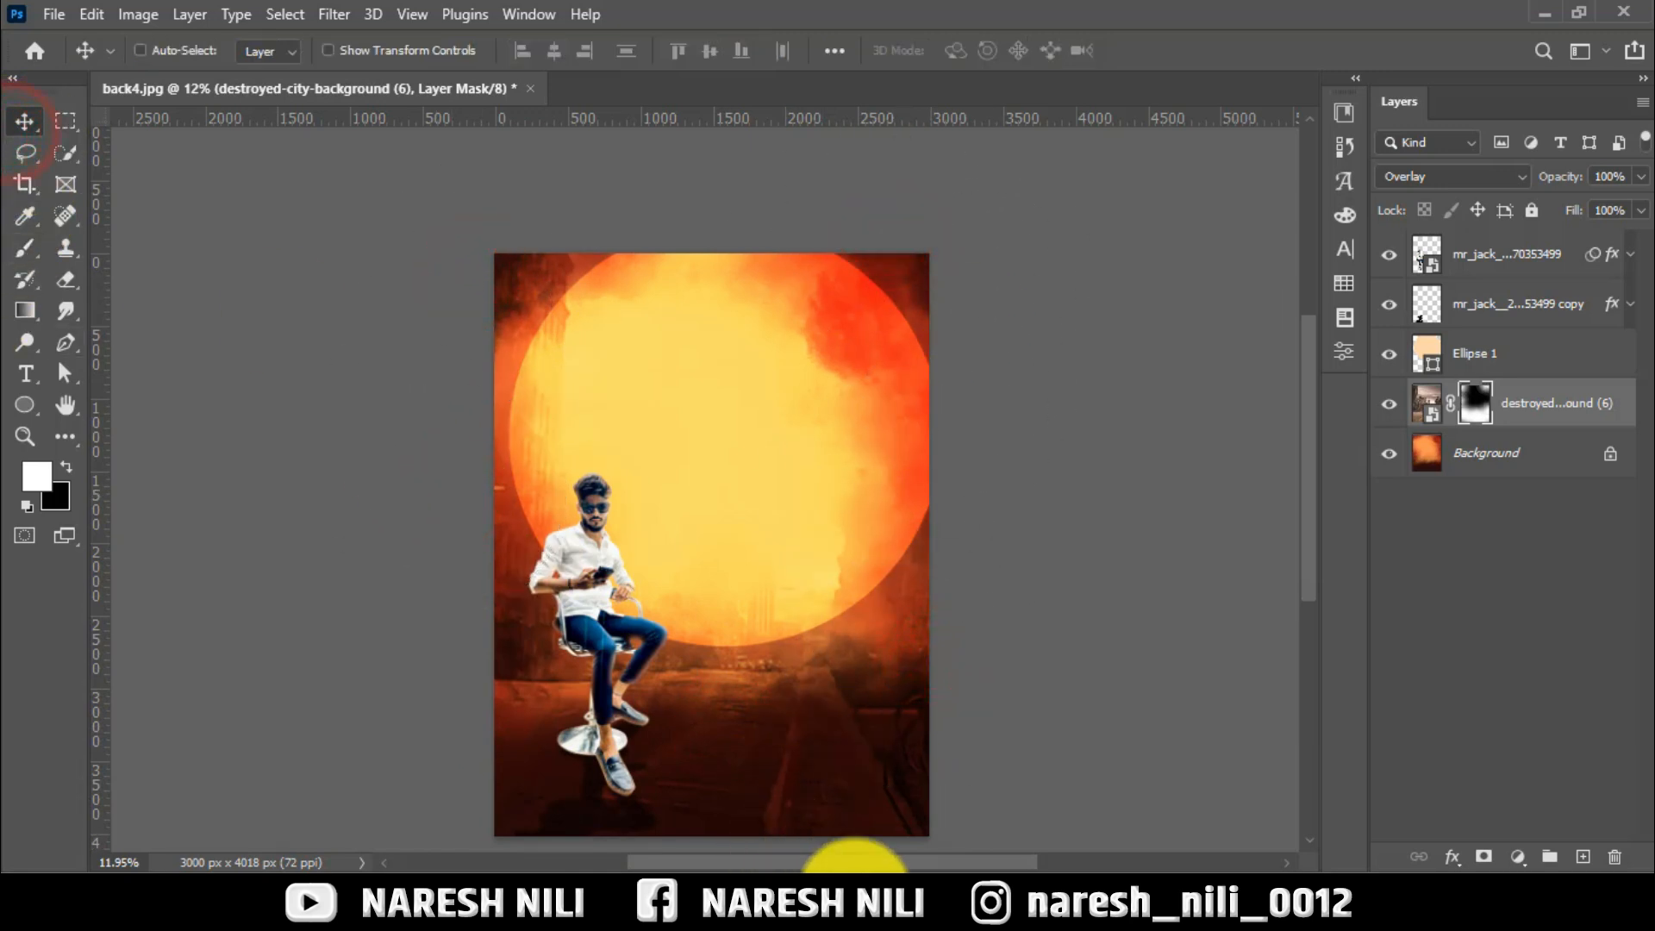
Place the four PSD cutouts ending in 070624477, 070529413, 070505892 and 070404311 from the 5Jan 2k24 folder in File Explorer into the poster
click(875, 901)
click(647, 628)
click(1031, 451)
ctrl+click(1024, 270)
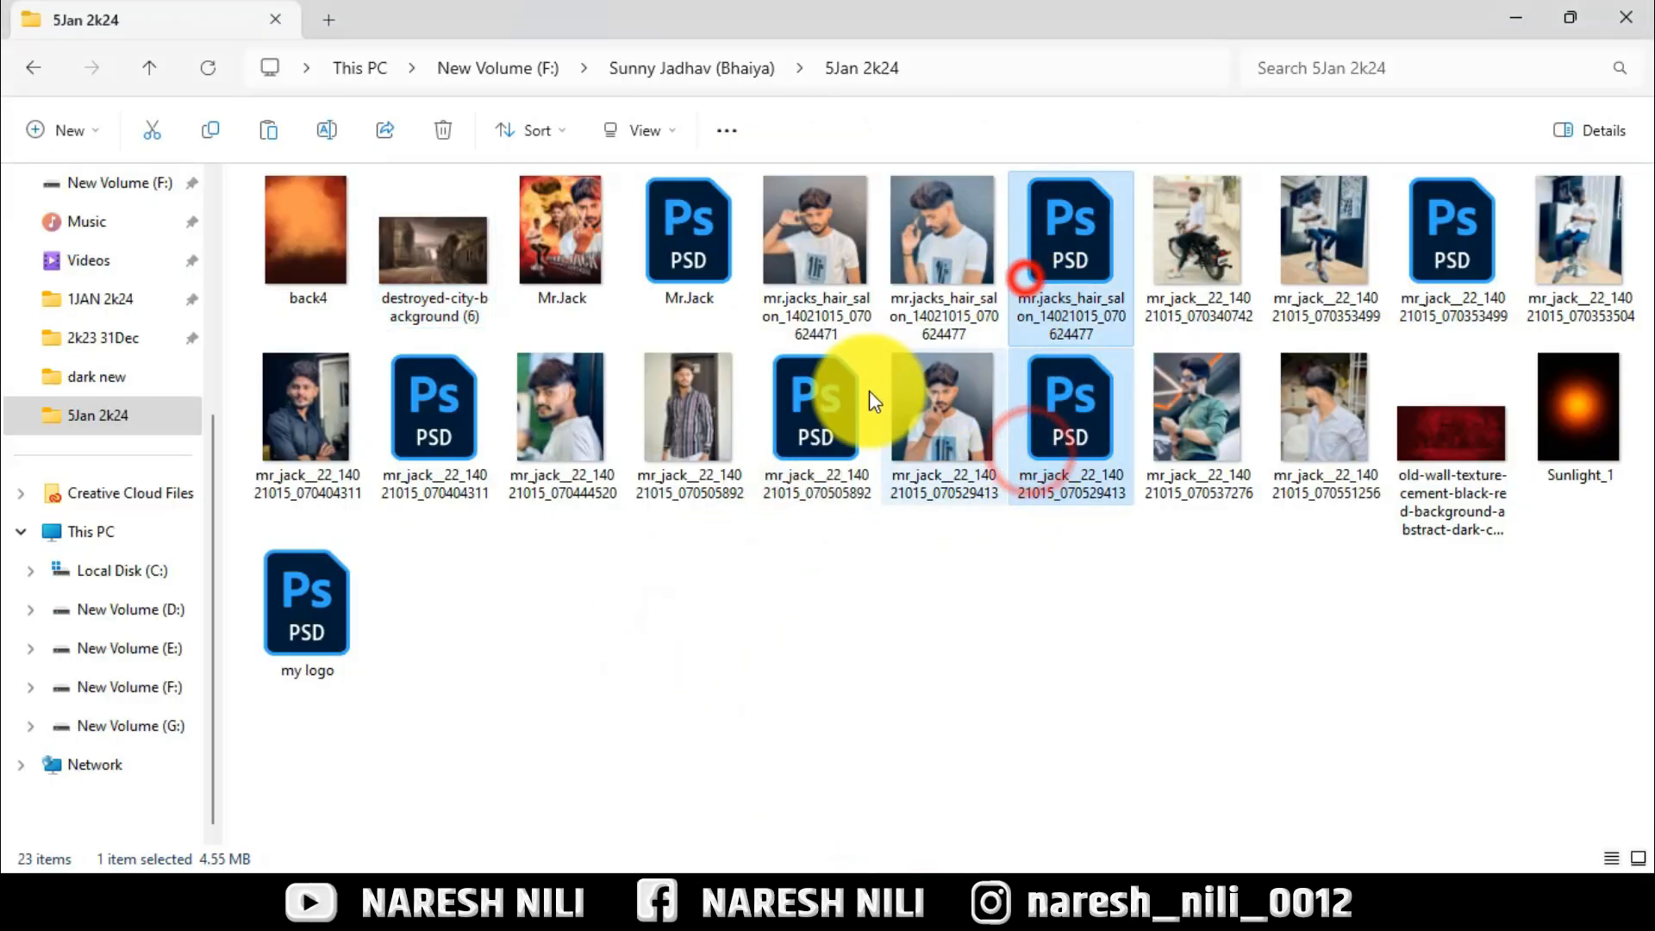
ctrl+click(852, 414)
ctrl+click(438, 405)
drag(1071, 437, 842, 587)
key(Return)
key(Return)
key(Return)
key(Return)
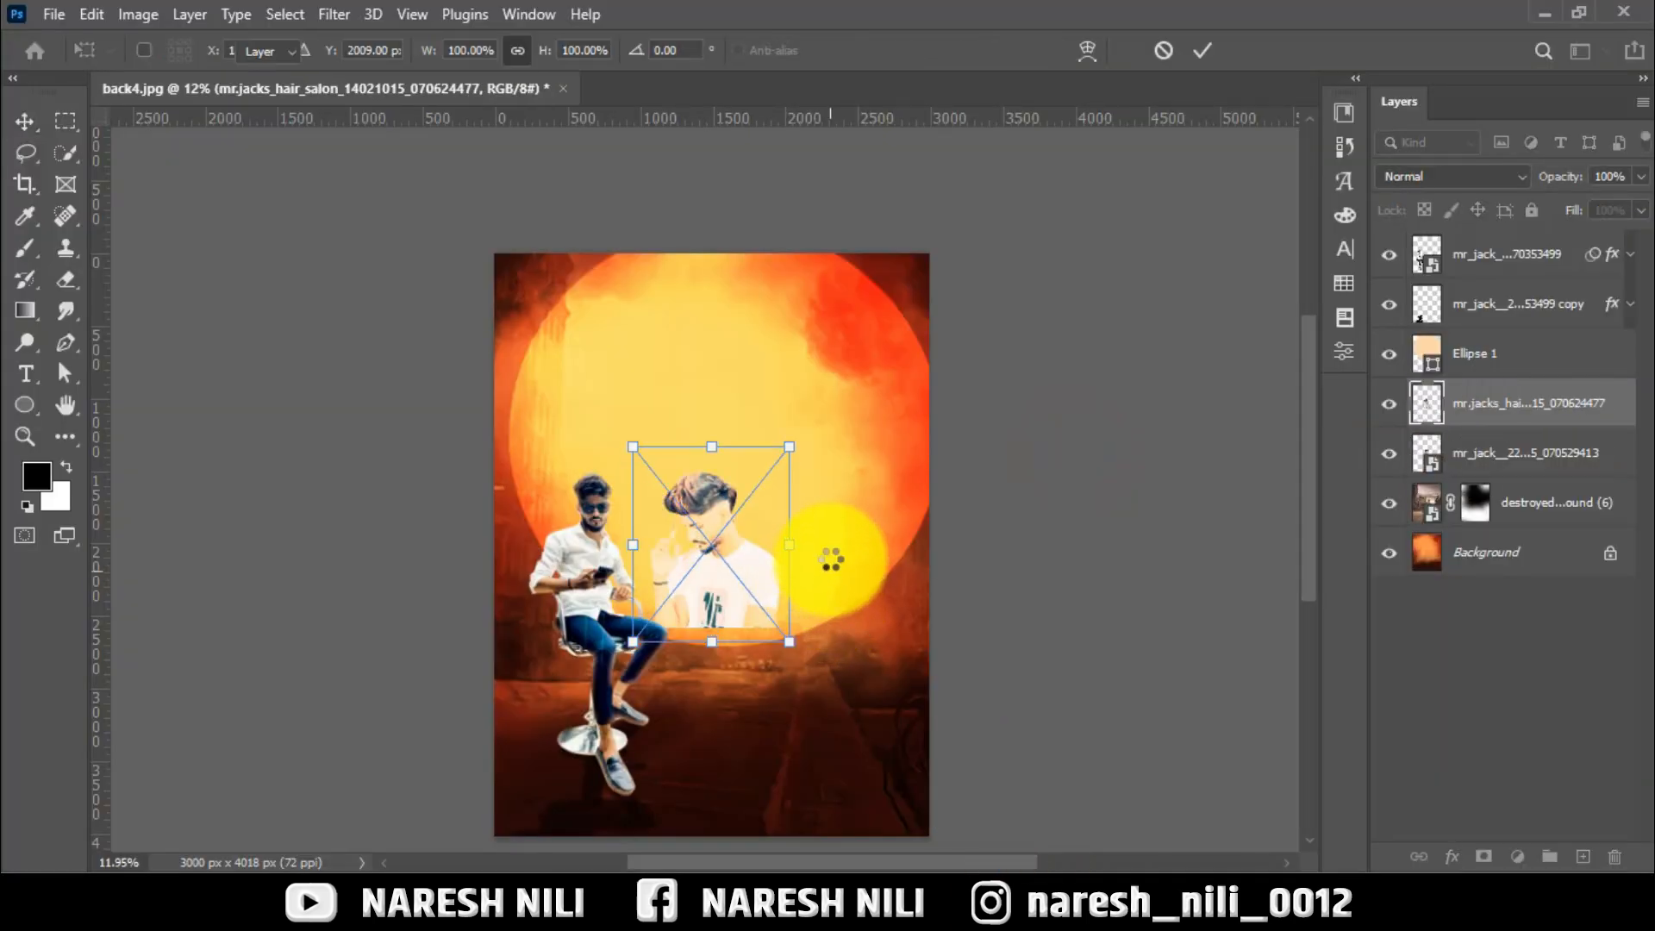
Move the four placed portrait layers above Ellipse 1 and hide all of them except the one ending in 070529413
drag(1390, 402, 1390, 548)
shift+click(1456, 554)
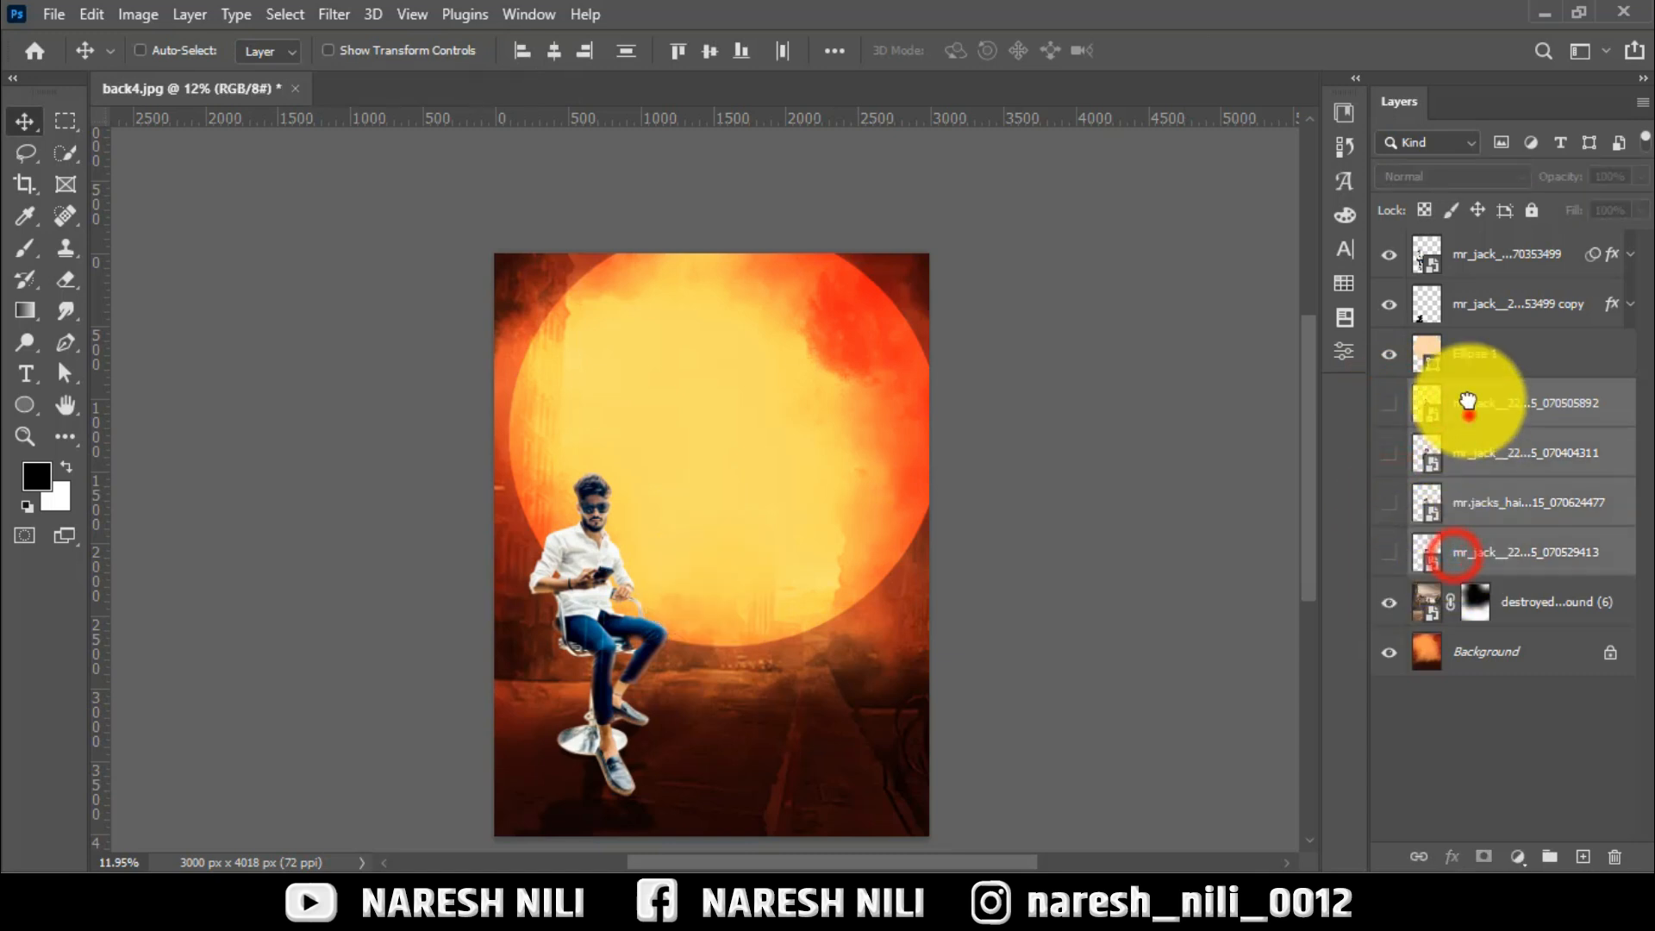
drag(1469, 407, 1466, 284)
drag(1459, 466, 1460, 509)
drag(1390, 357, 1390, 507)
click(1500, 355)
drag(1389, 355, 1390, 448)
Enlarge the 070529413 portrait to about 394%, rotate it about -4° and position it along the canvas's right side
click(1476, 500)
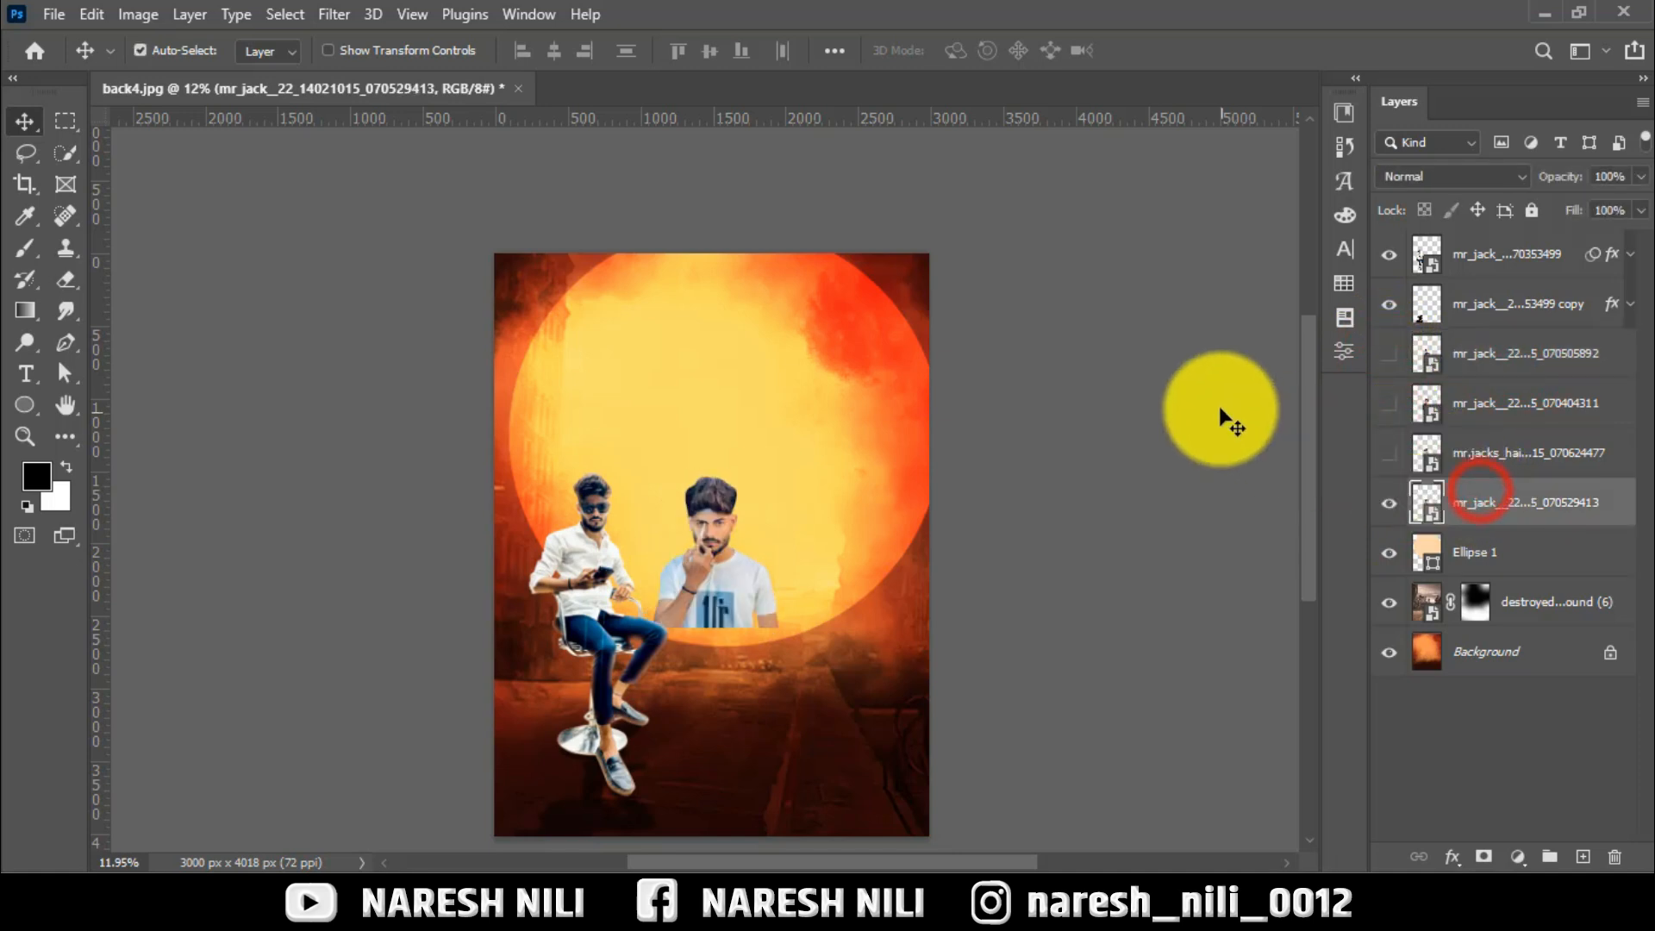
key(ctrl+t)
scroll(366, 686, down, 2)
drag(709, 655, 919, 570)
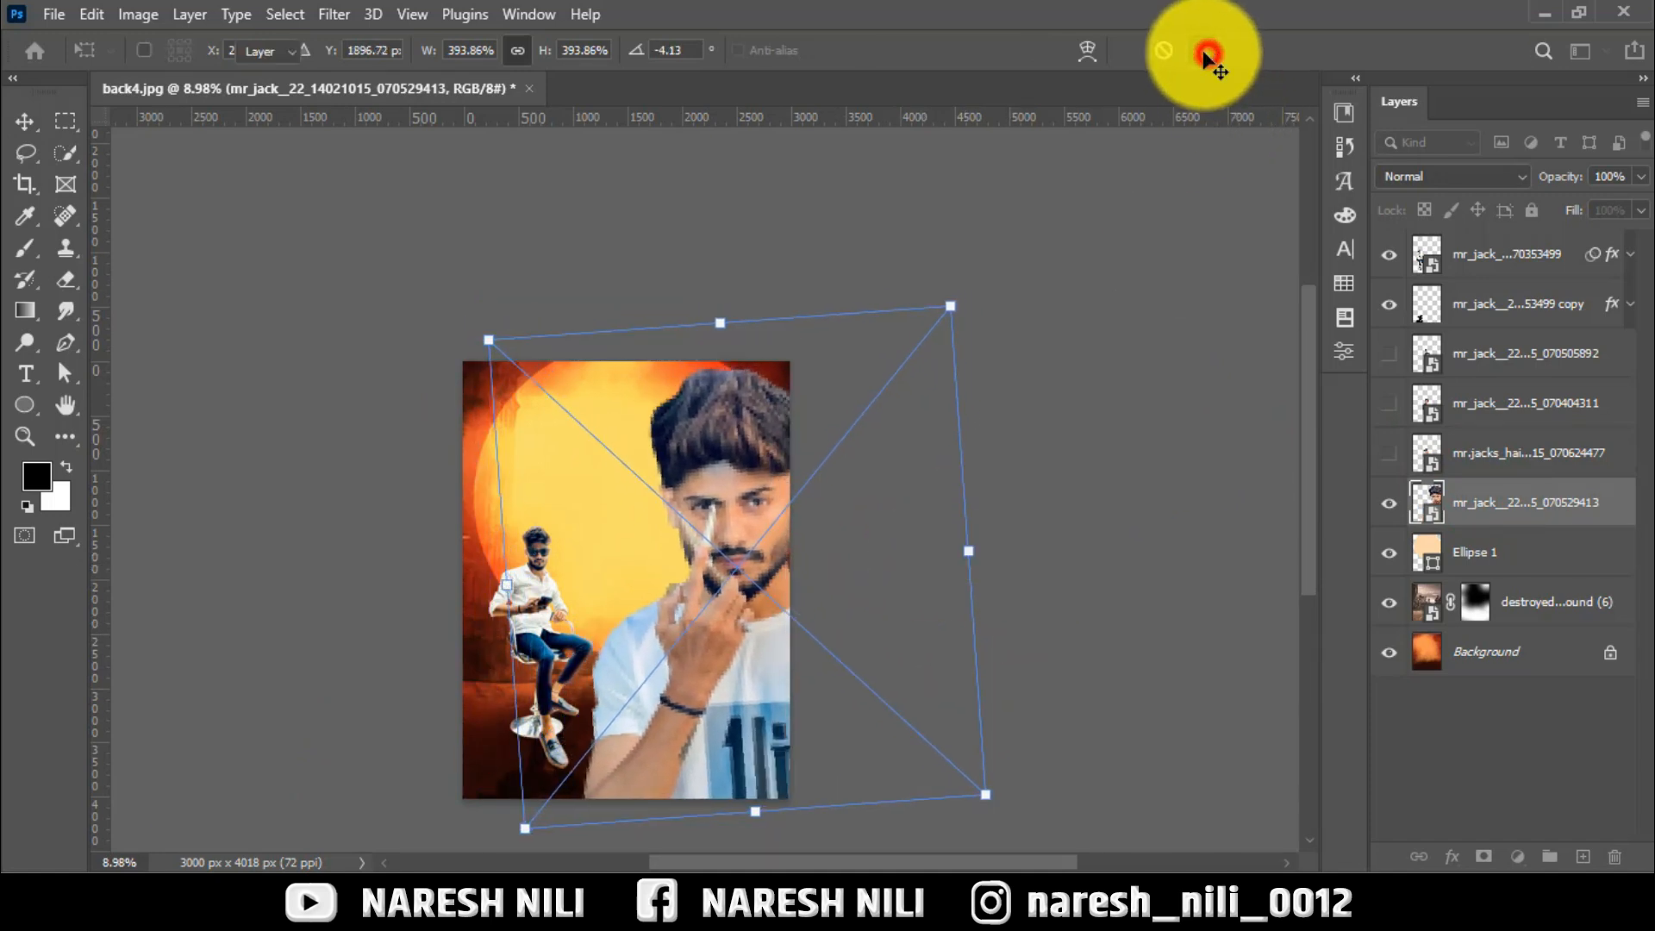
click(1205, 52)
scroll(702, 474, up, 3)
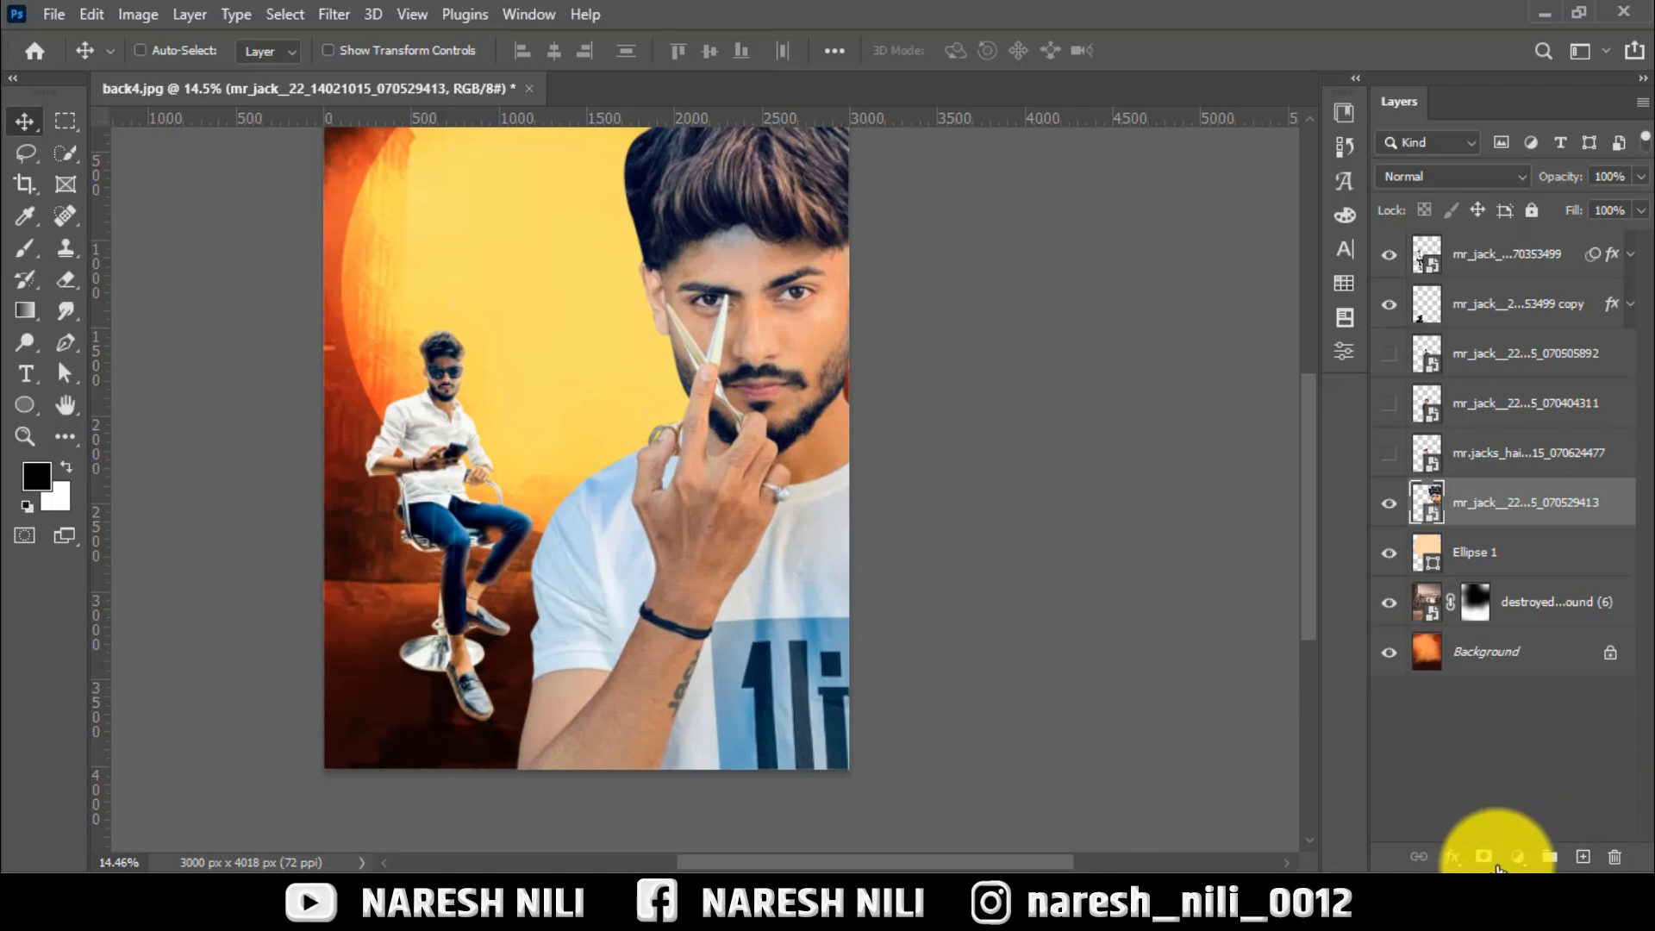
Add a layer mask to the large portrait and fade out its lower part with a soft 1400 px Eraser
click(1490, 860)
drag(493, 589, 784, 804)
drag(695, 710, 810, 682)
mouse_move(613, 690)
mouse_down()
mouse_move(732, 706)
mouse_move(935, 677)
mouse_up()
mouse_move(935, 676)
mouse_down()
mouse_move(471, 760)
mouse_move(517, 774)
mouse_up()
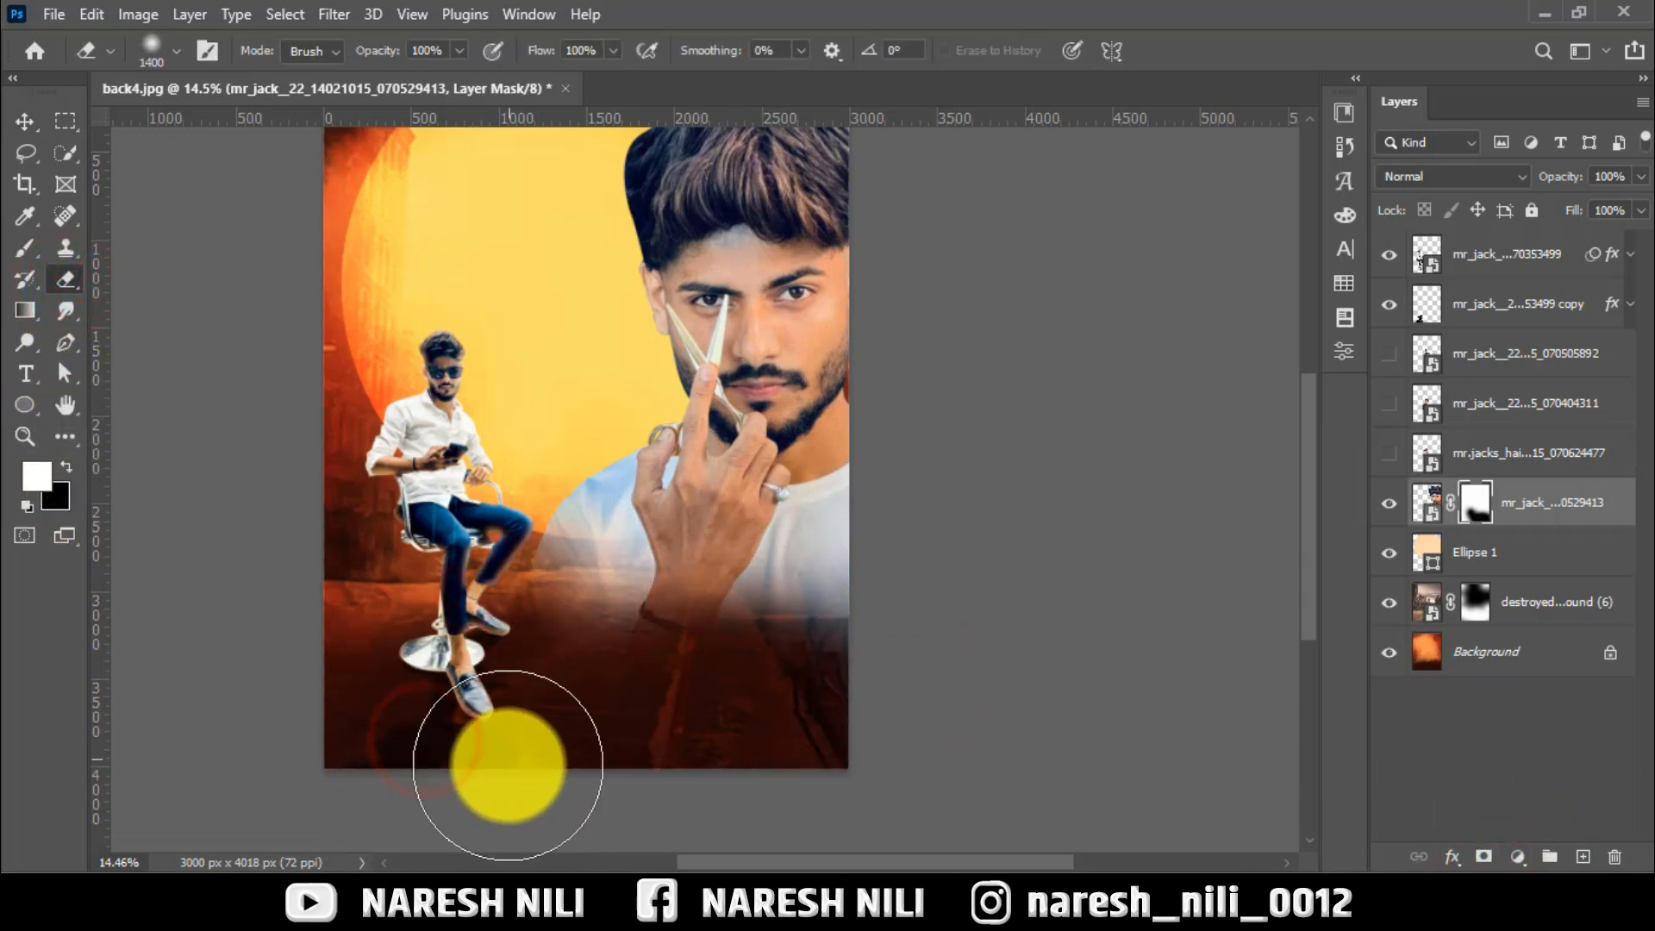
Scale the masked large portrait down to about 95% and reposition it on the canvas's right side
scroll(700, 586, down, 2)
click(25, 120)
key(ctrl+t)
drag(1034, 789, 906, 617)
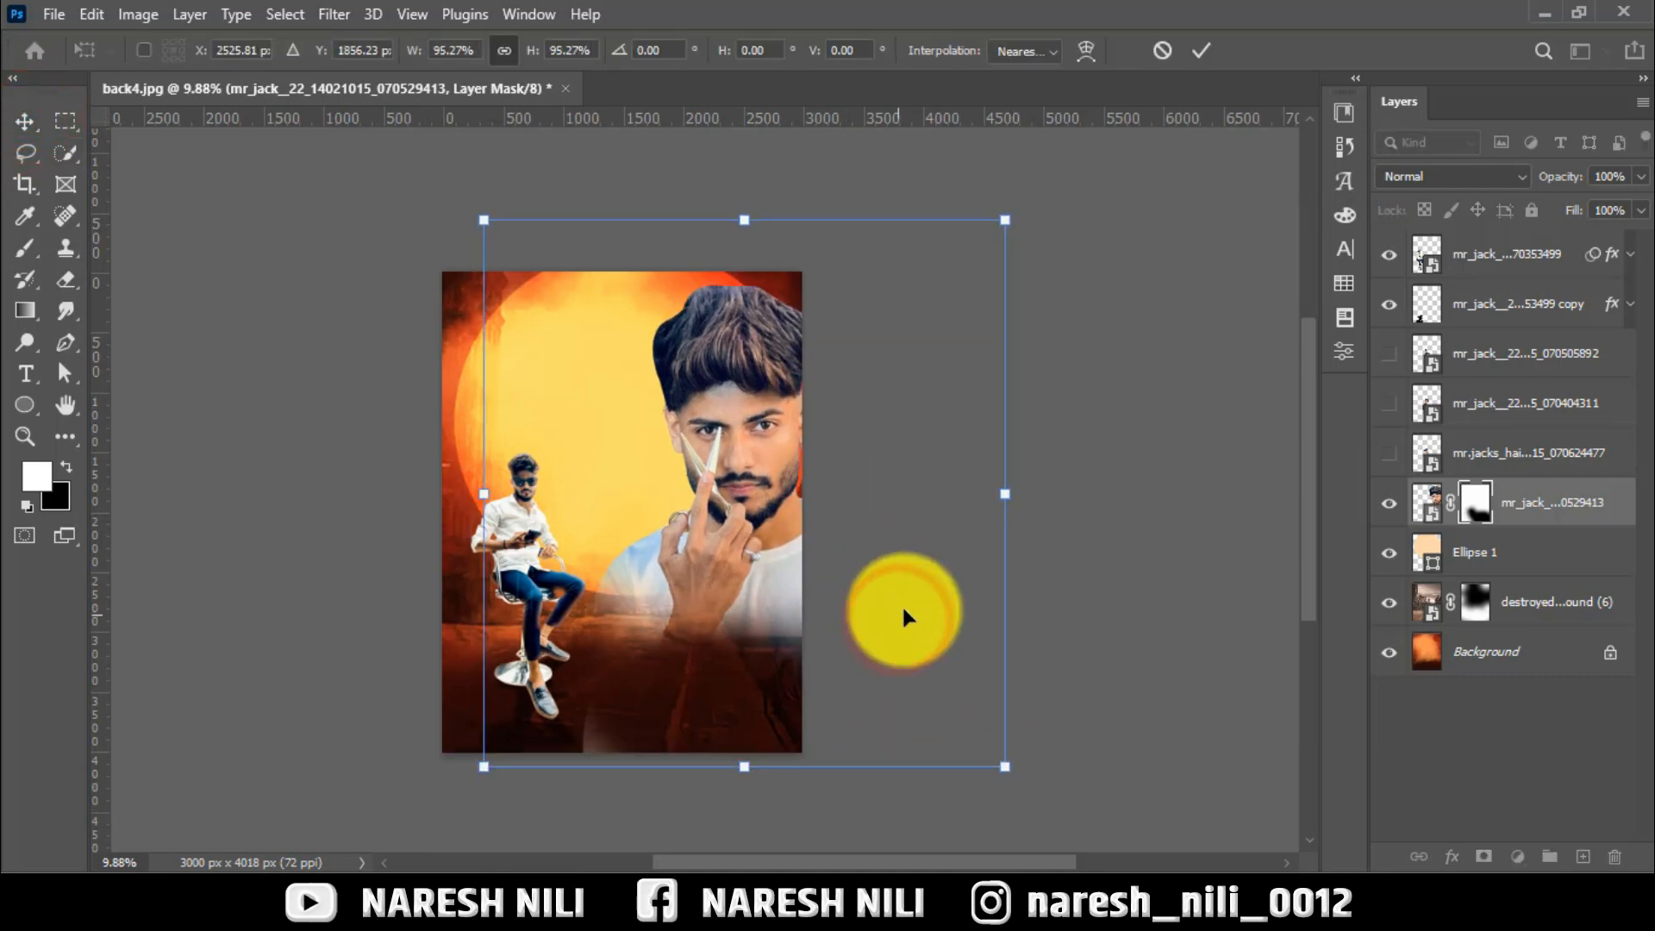
click(1199, 52)
Erase the remaining portrait traces along the canvas's bottom edge on the layer mask
click(65, 280)
drag(555, 757, 628, 766)
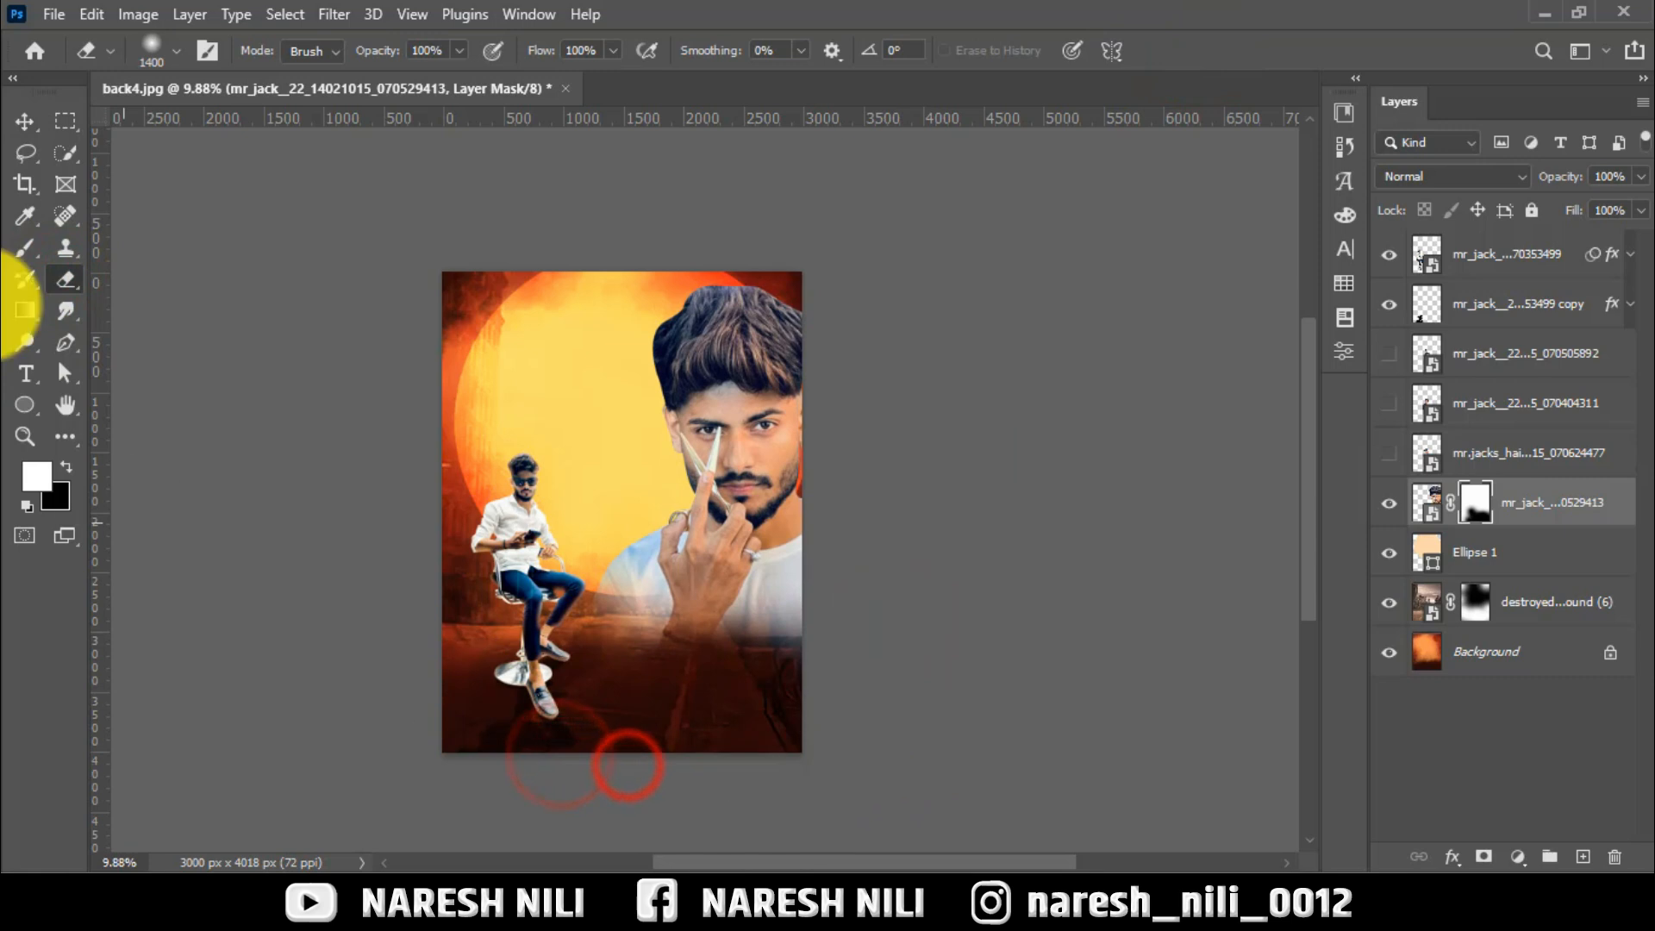
click(24, 119)
scroll(43, 397, up, 2)
Add a new top layer with a black-to-transparent gradient rising from the canvas's bottom, and set its opacity to 69%
click(36, 309)
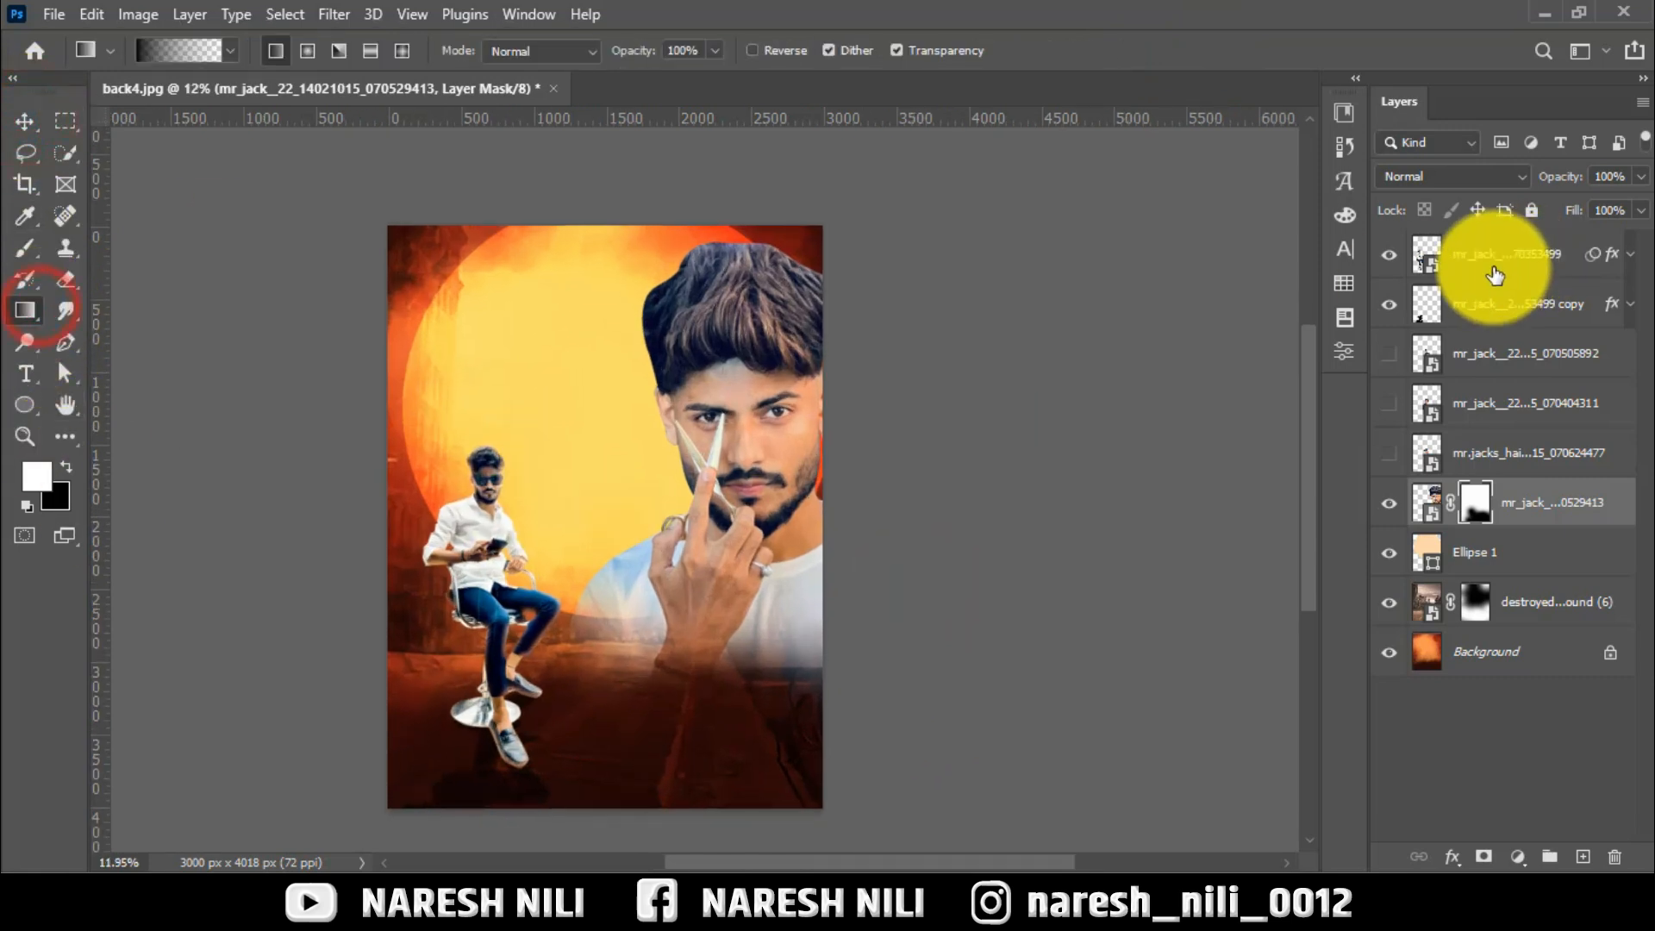
click(1494, 263)
click(1583, 857)
scroll(118, 572, down, 2)
click(690, 711)
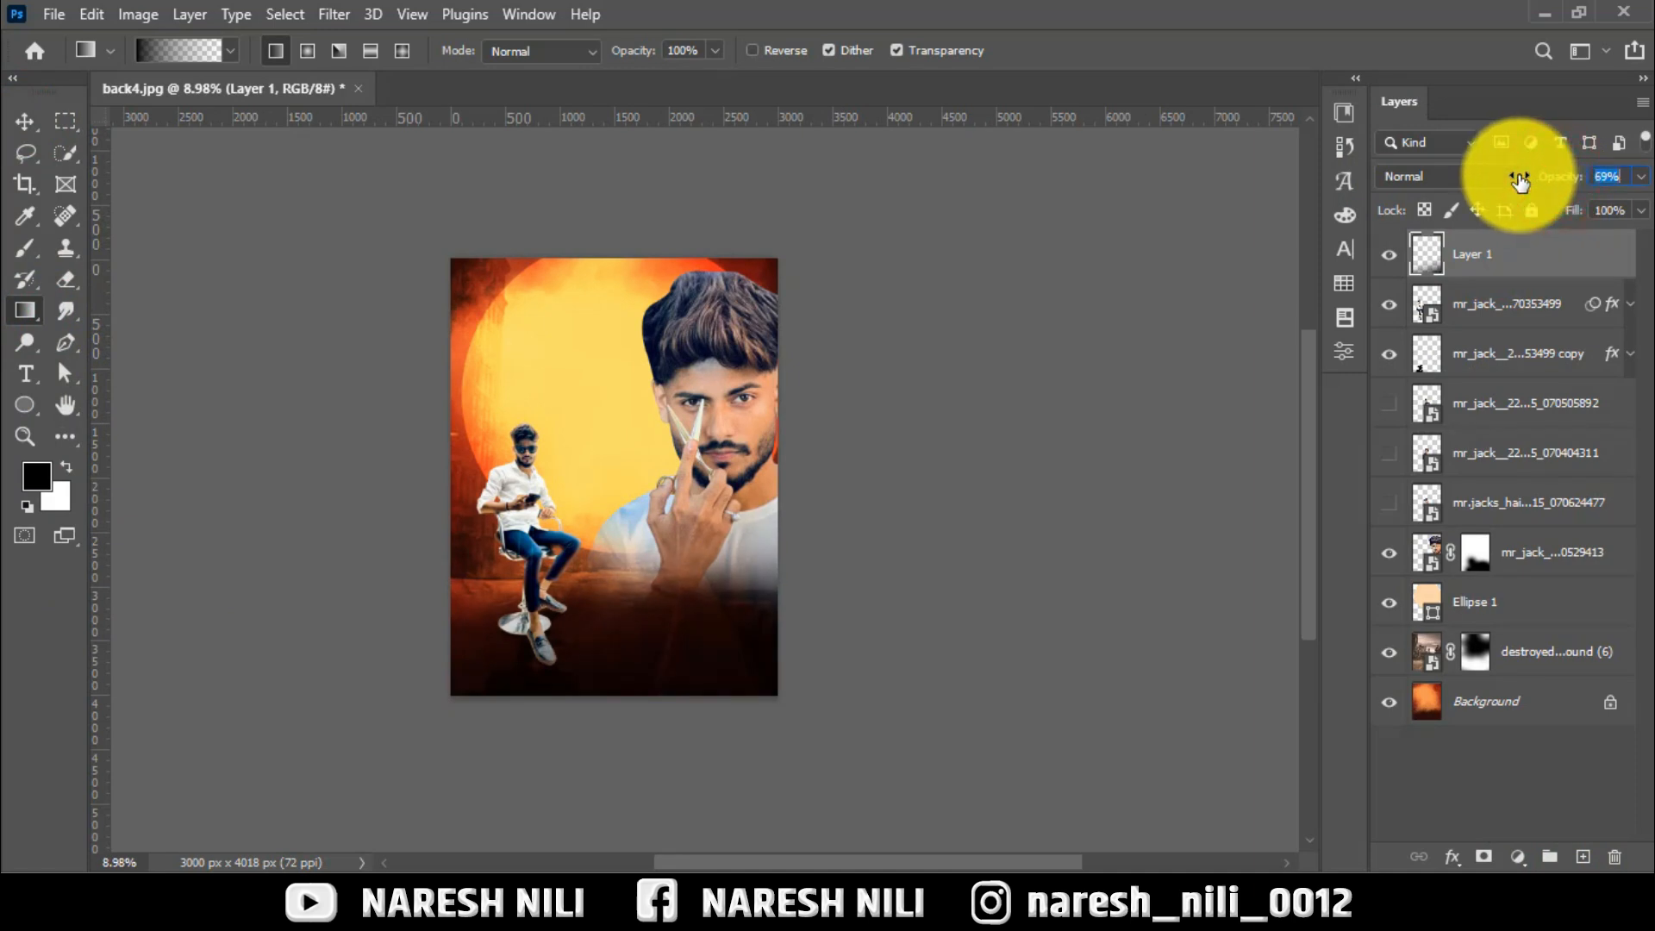
Draw another black-to-transparent gradient upward from below the canvas to darken the ground under the seated man
click(16, 117)
click(24, 252)
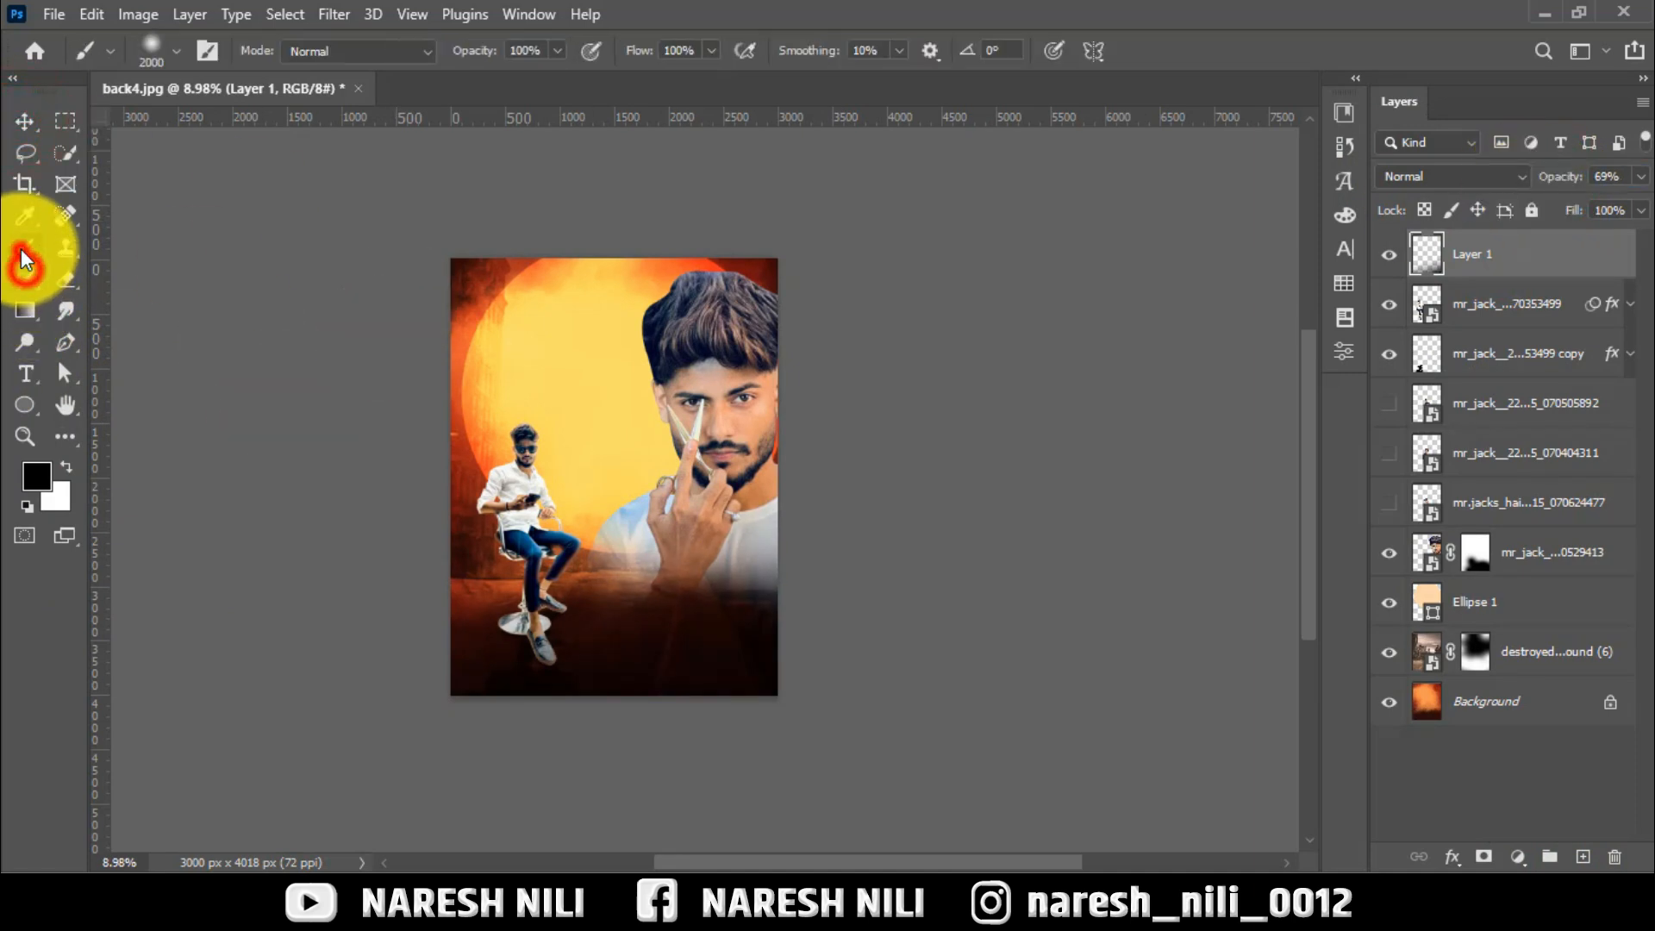
click(23, 310)
drag(535, 766, 540, 608)
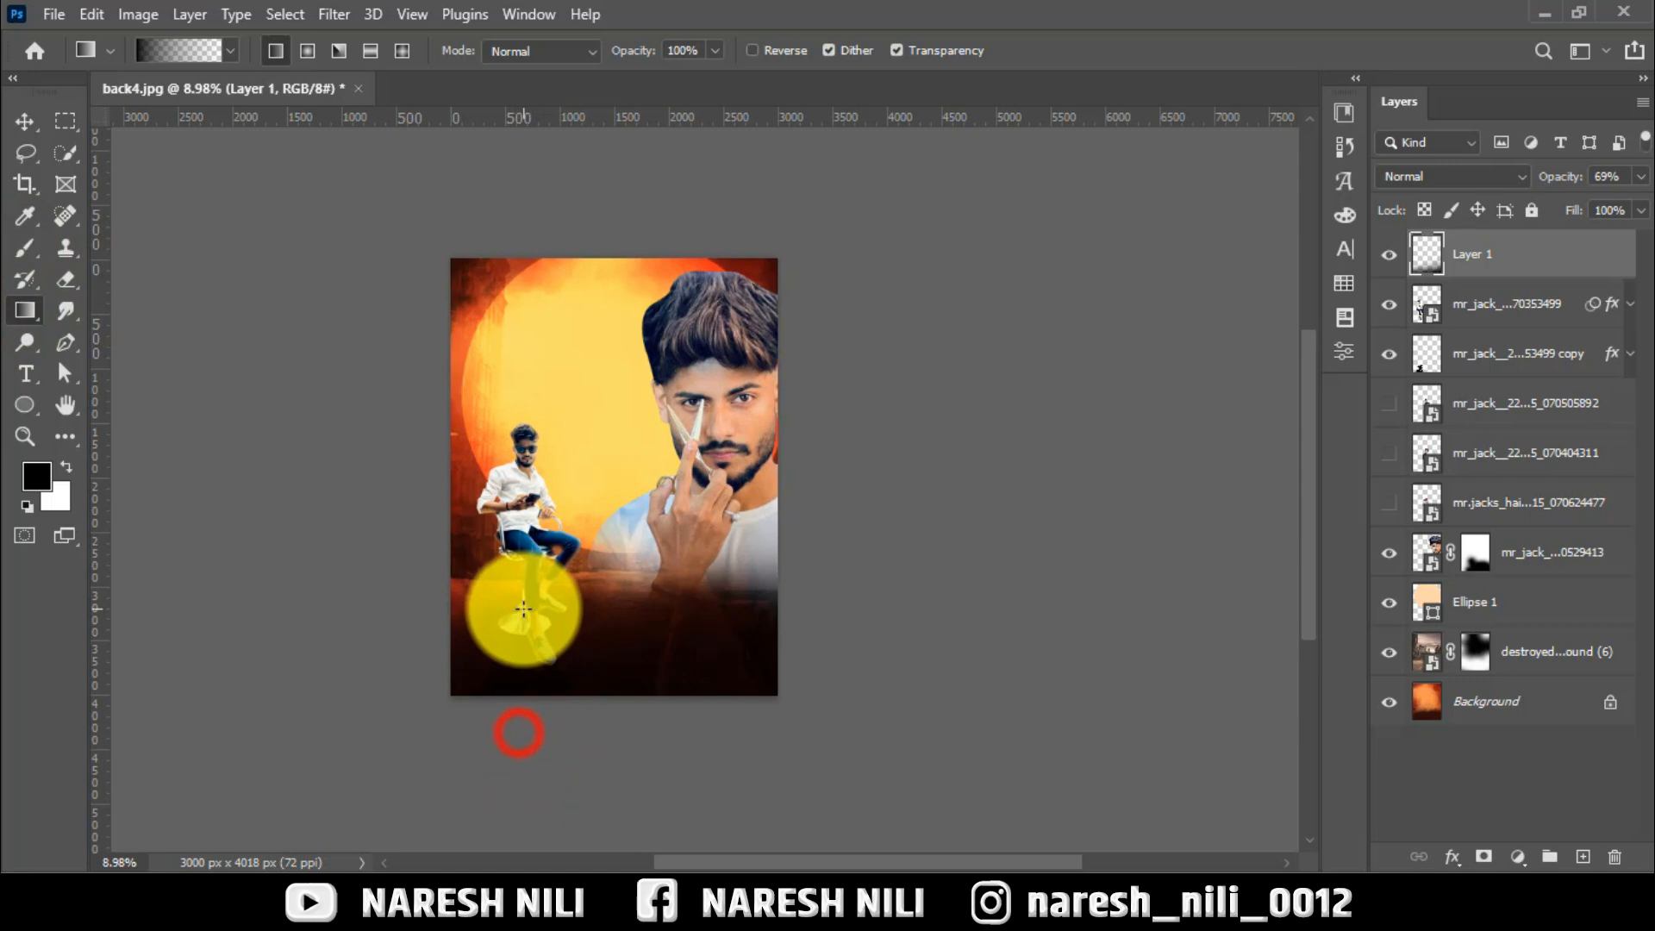
click(24, 121)
scroll(739, 457, up, 3)
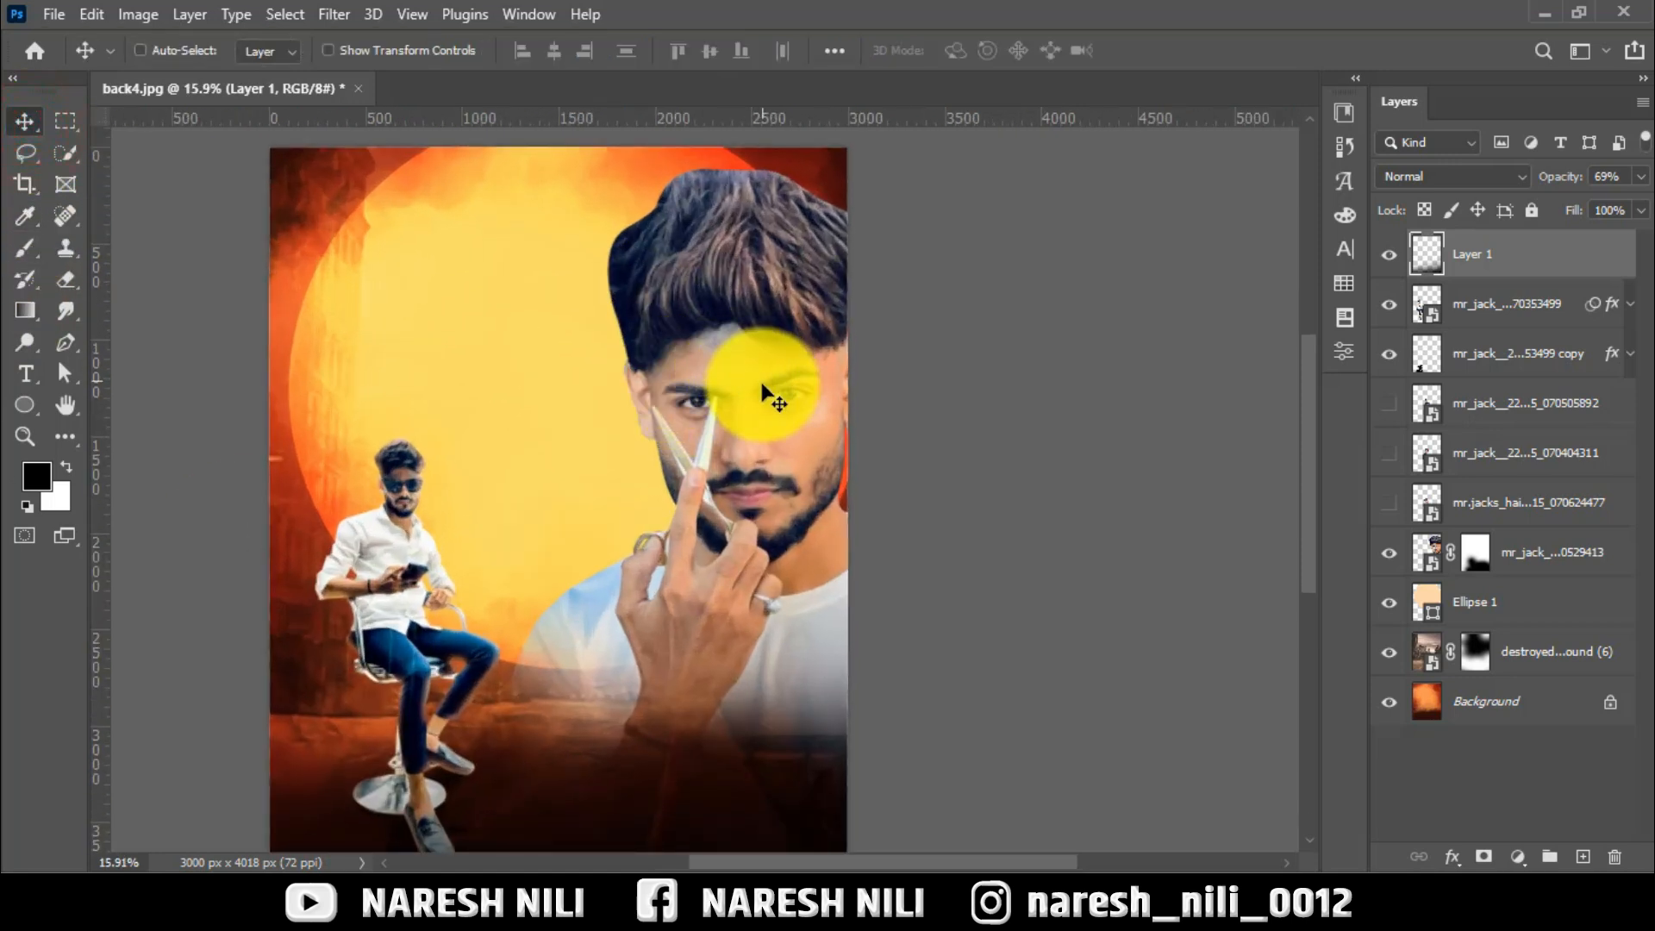
Enlarge the 070529413 portrait to about 104% and shift it slightly down and right
scroll(880, 384, down, 2)
click(1481, 552)
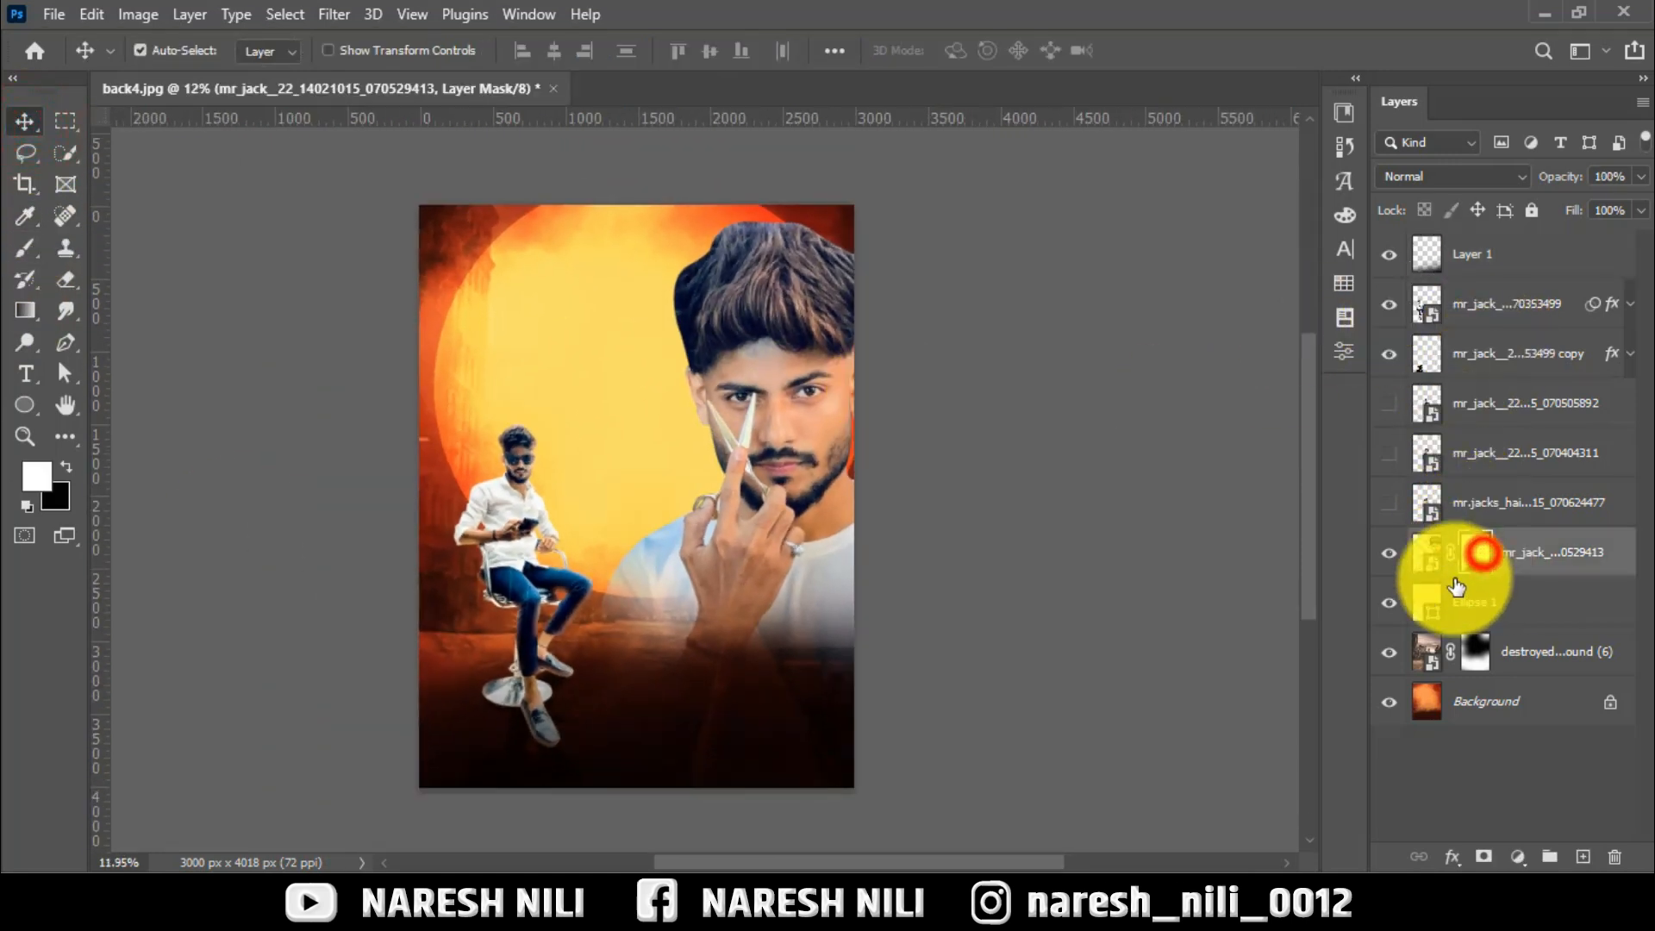
key(ctrl+t)
drag(1061, 795, 1073, 811)
drag(1009, 647, 1022, 658)
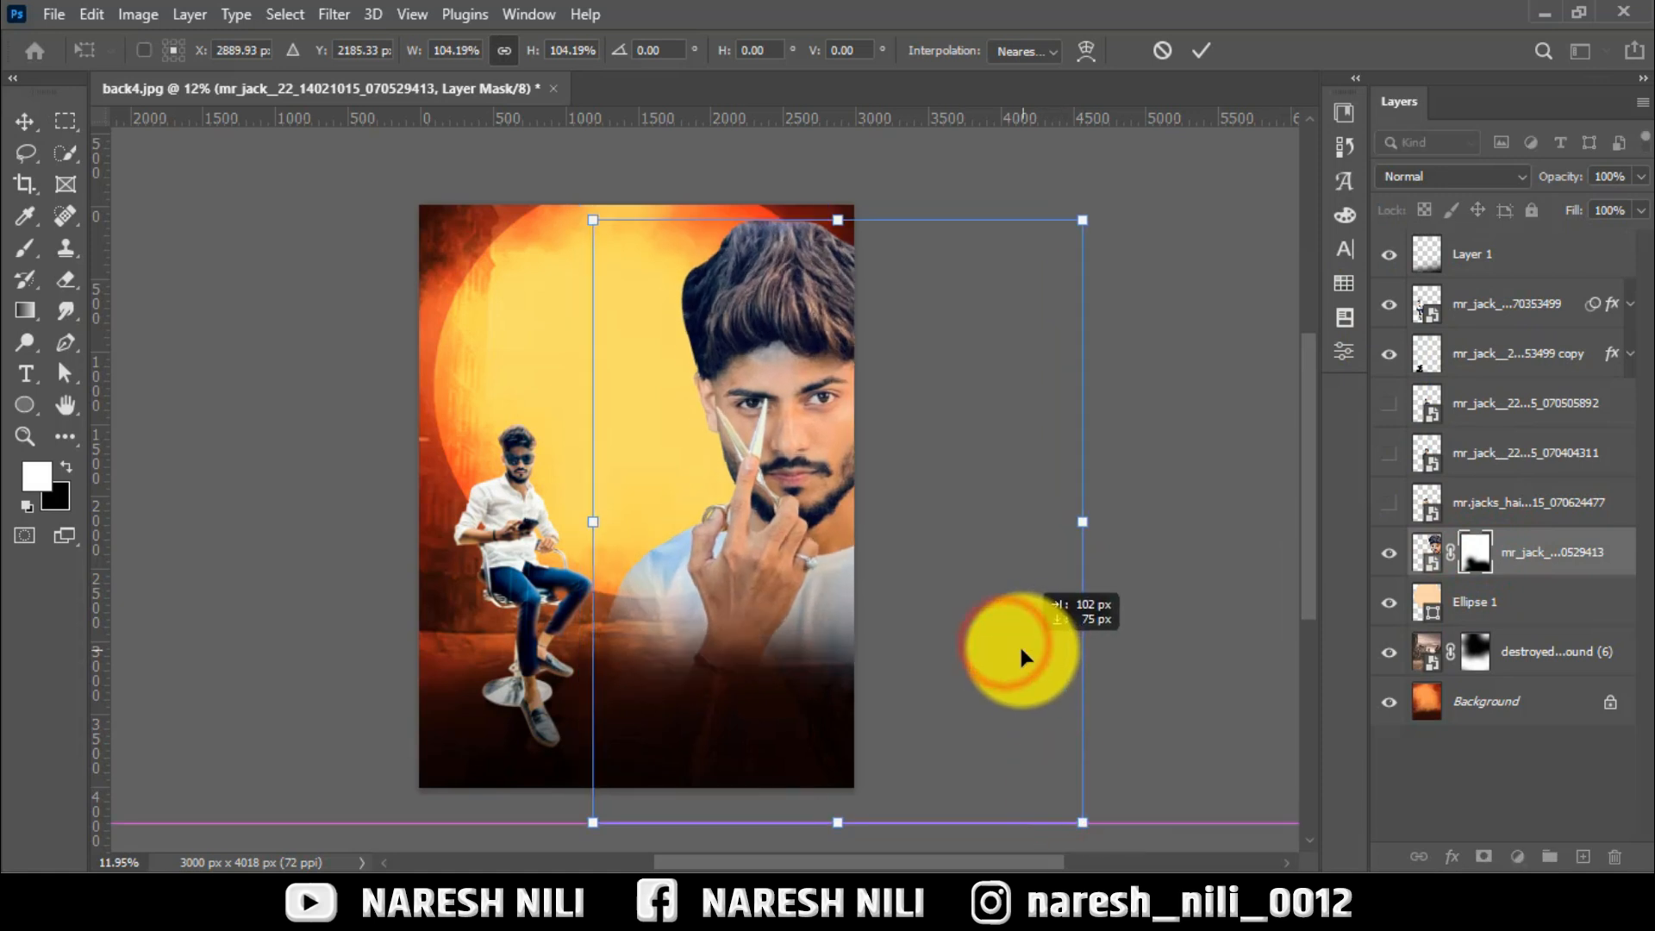
click(1201, 50)
scroll(818, 401, up, 1)
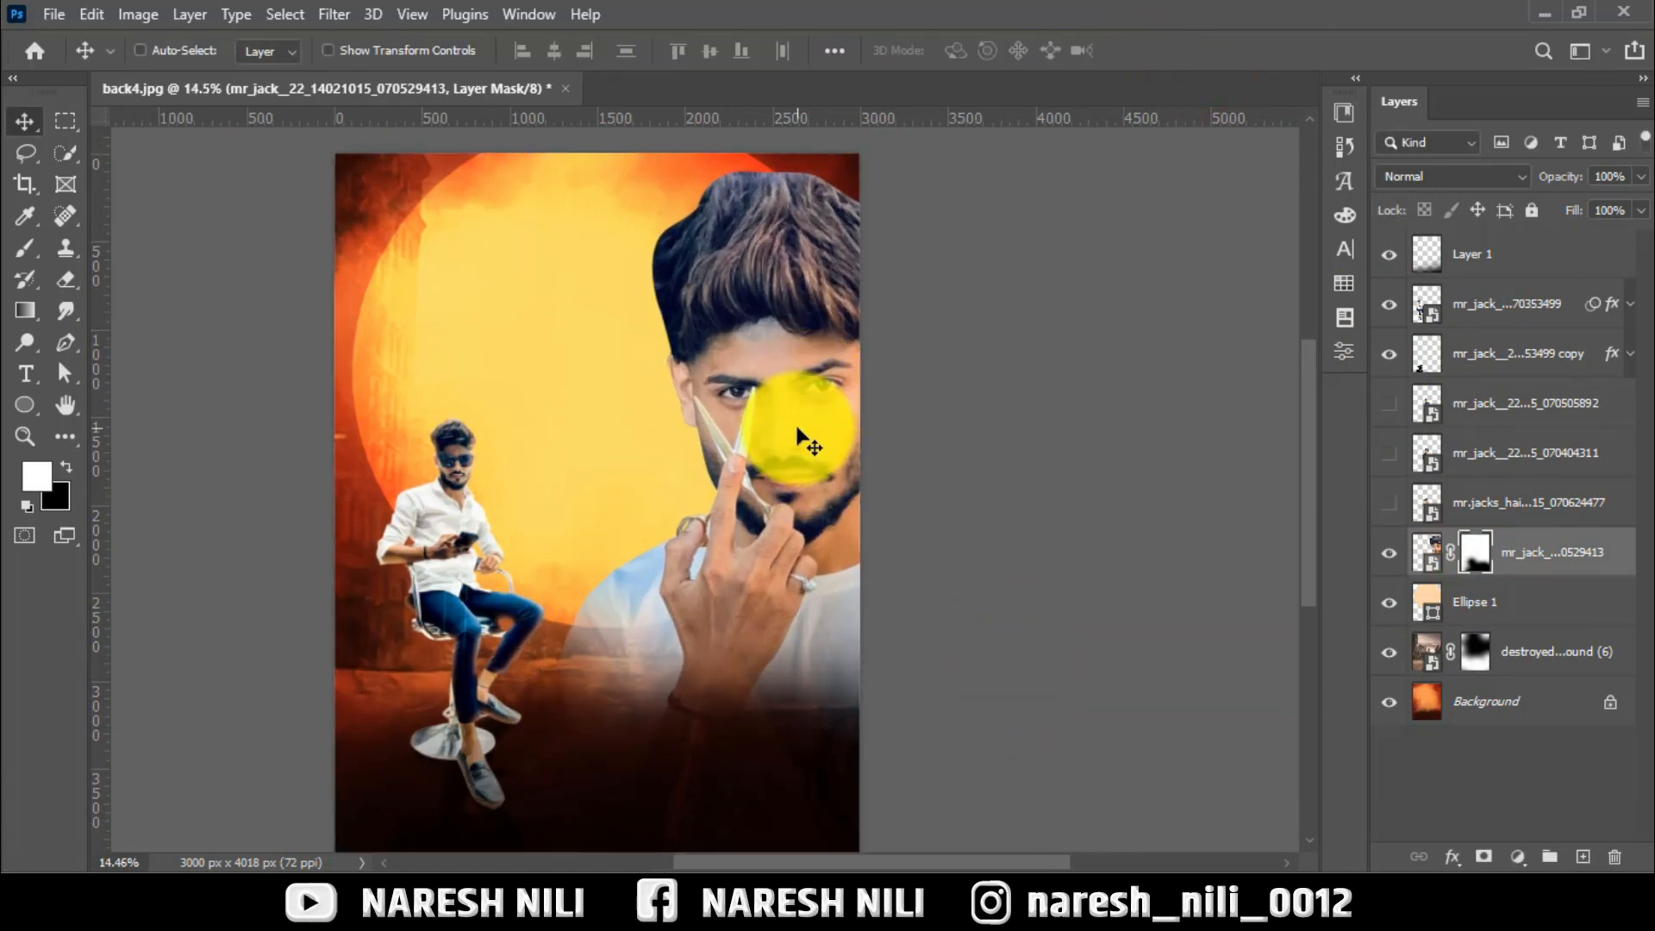
Open the Camera Raw Filter on the large portrait and raise its luminance noise reduction to nearly the maximum
key(ctrl)
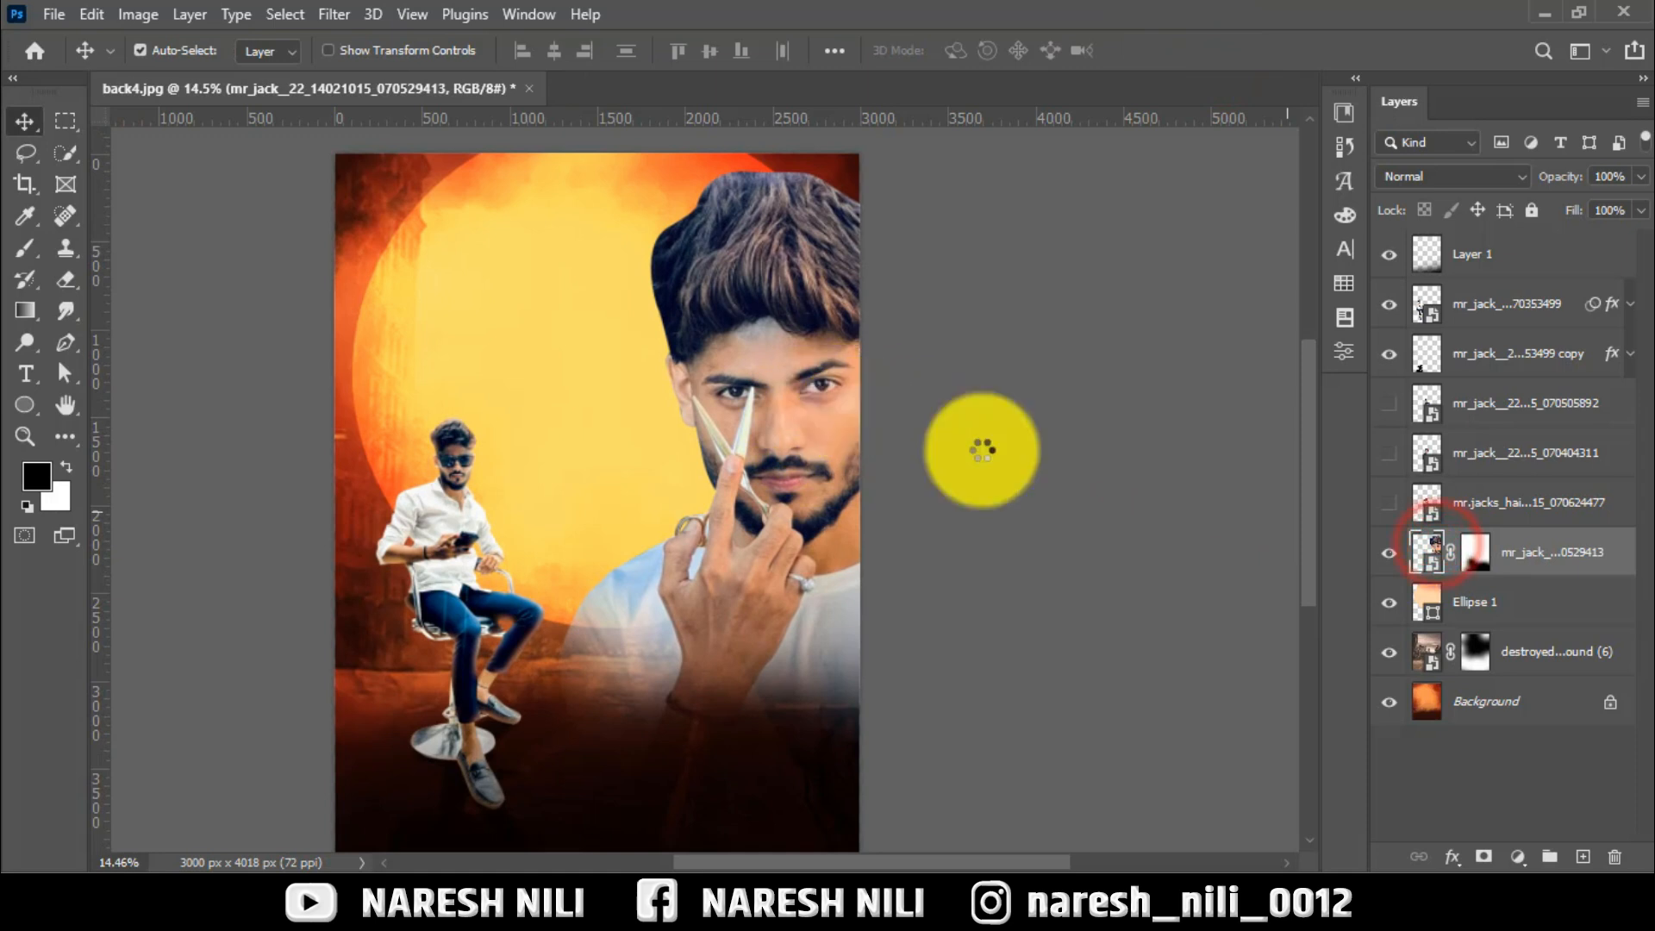
key(ctrl+shift+a)
click(1256, 264)
drag(1325, 562, 1346, 562)
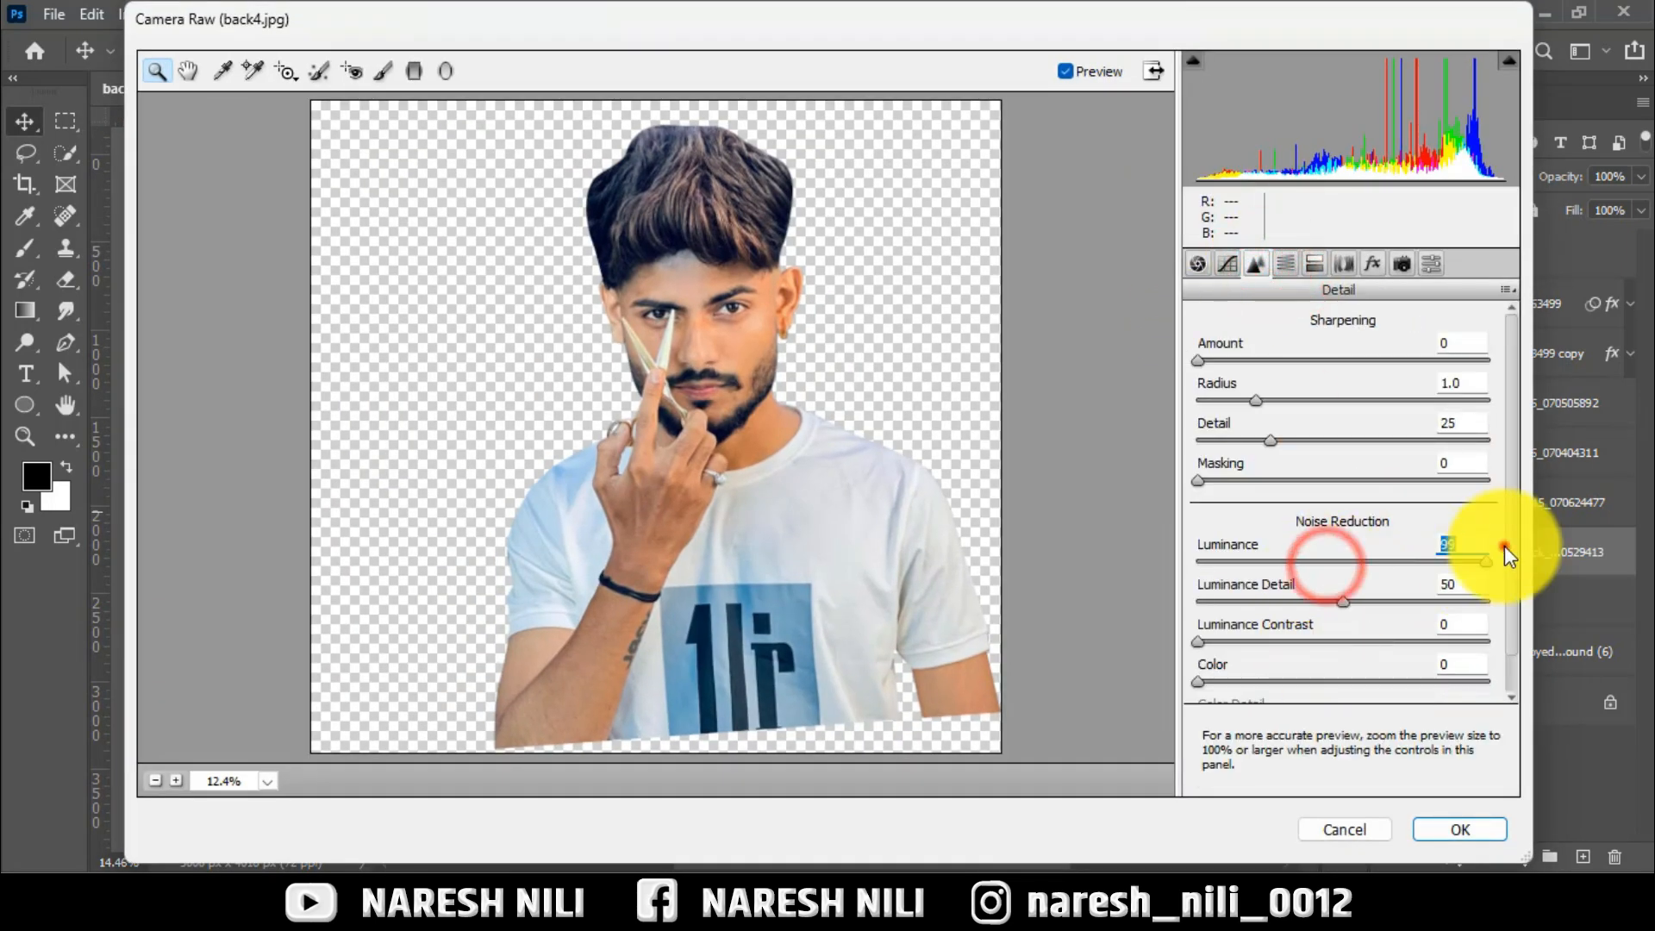
Set Temperature to +11, Clarity to +31 and Blacks to -27, raise the Whites, and apply the Camera Raw Filter
click(1198, 263)
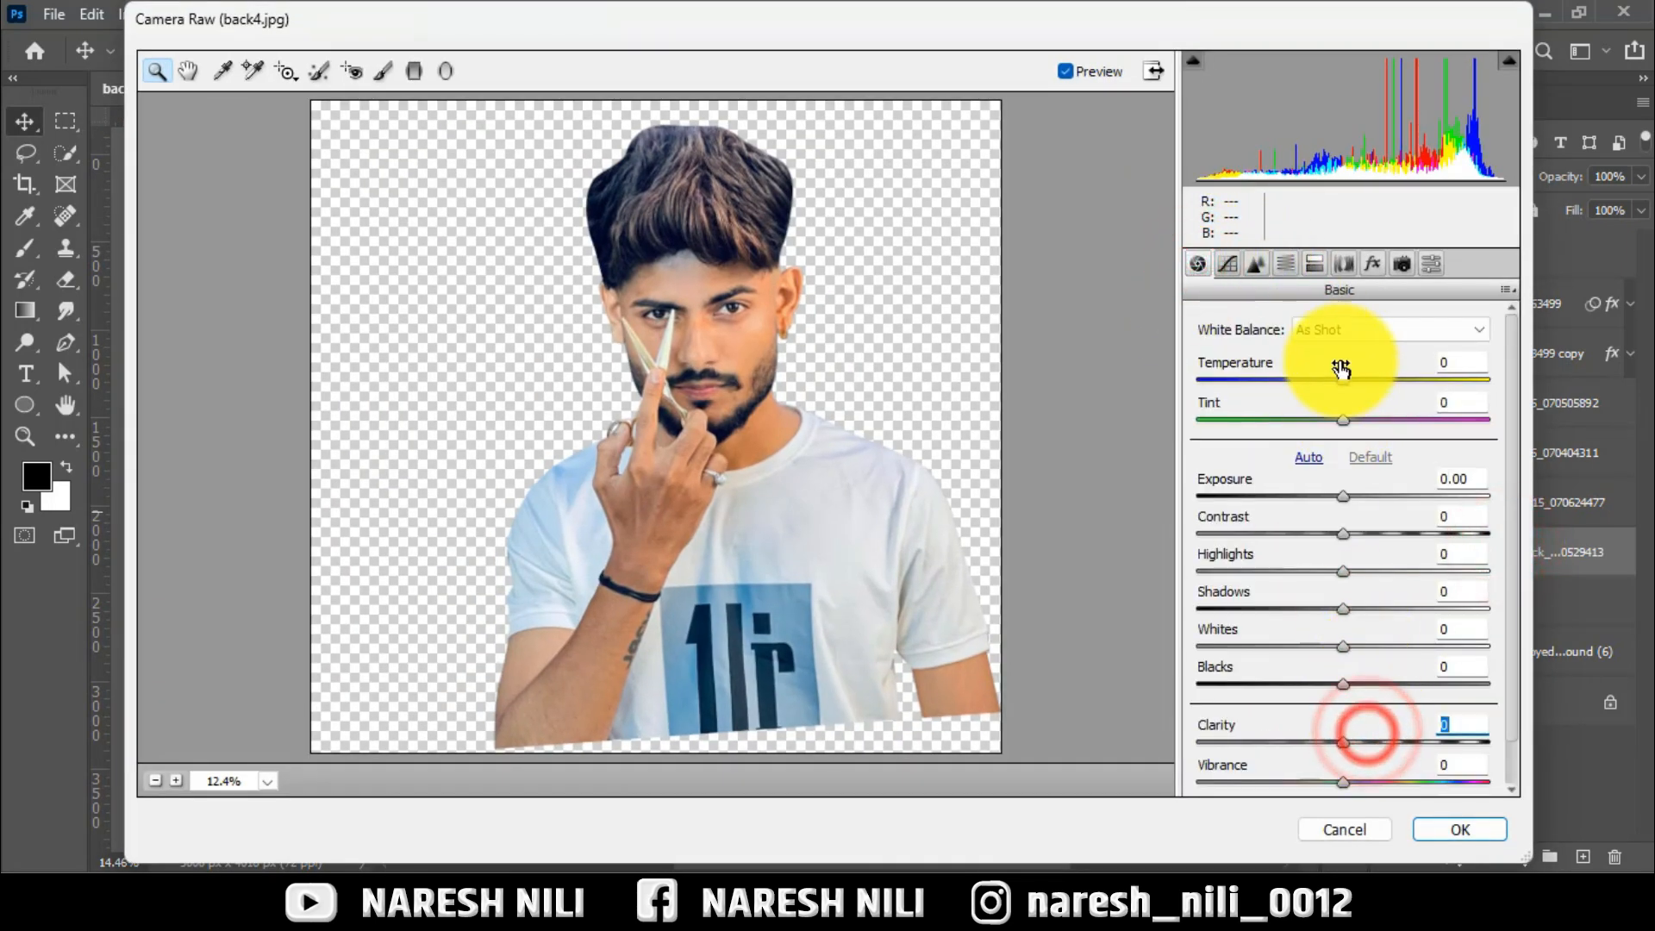
drag(1343, 379, 1360, 380)
drag(1343, 741, 1388, 742)
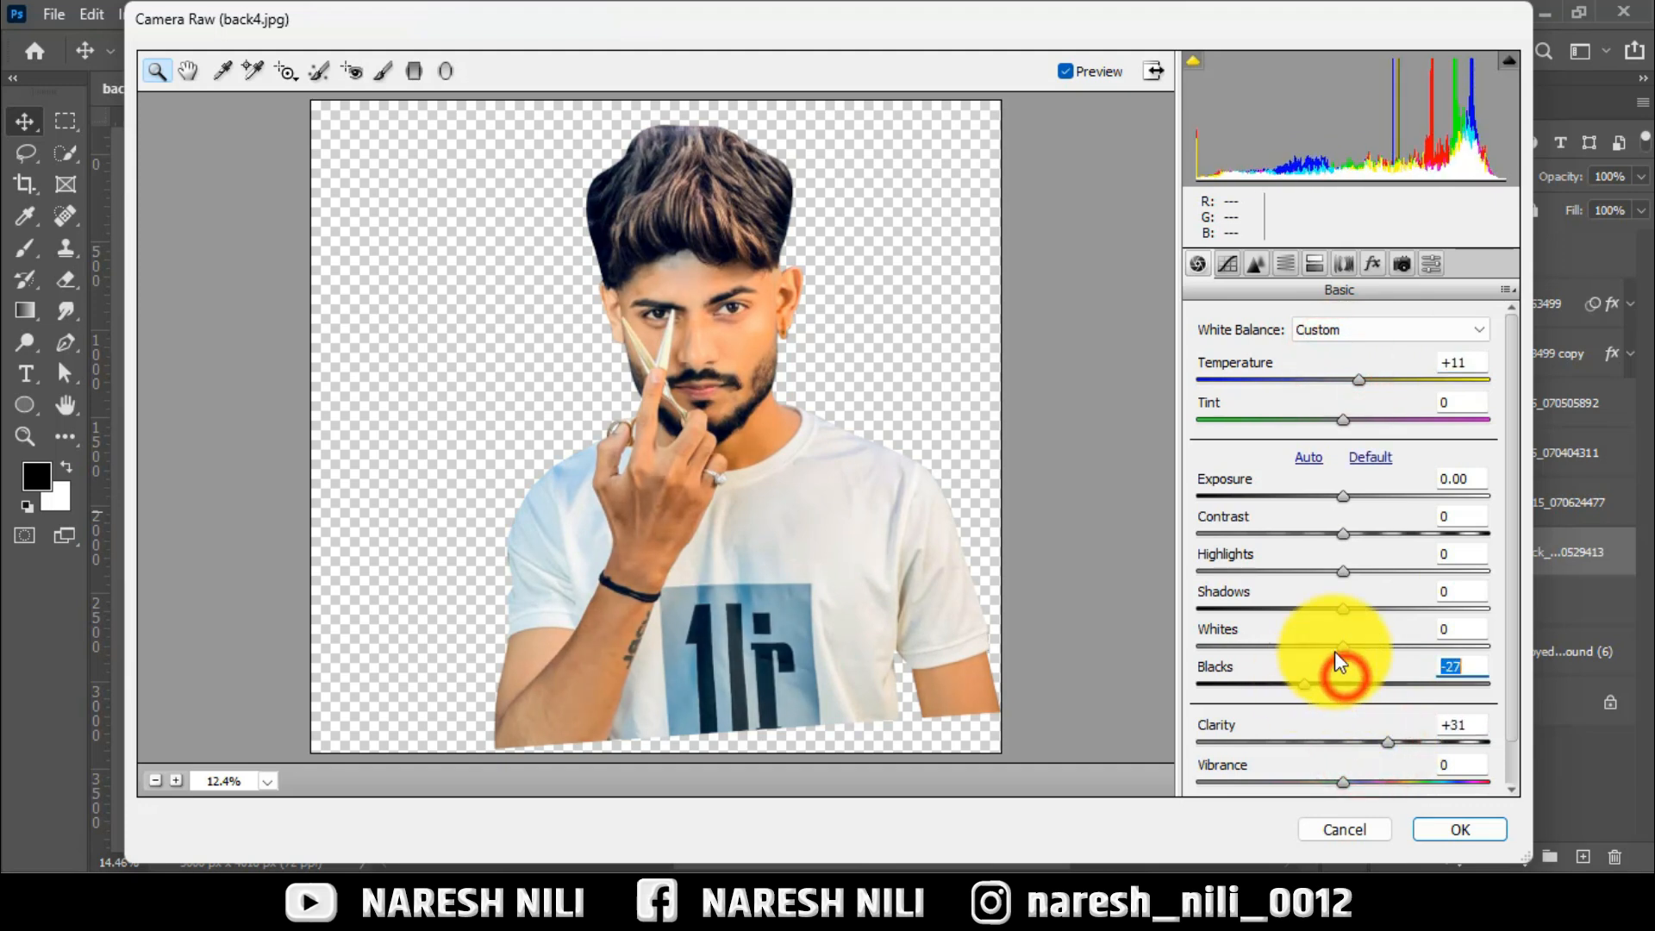
drag(1338, 646, 1364, 643)
click(1446, 826)
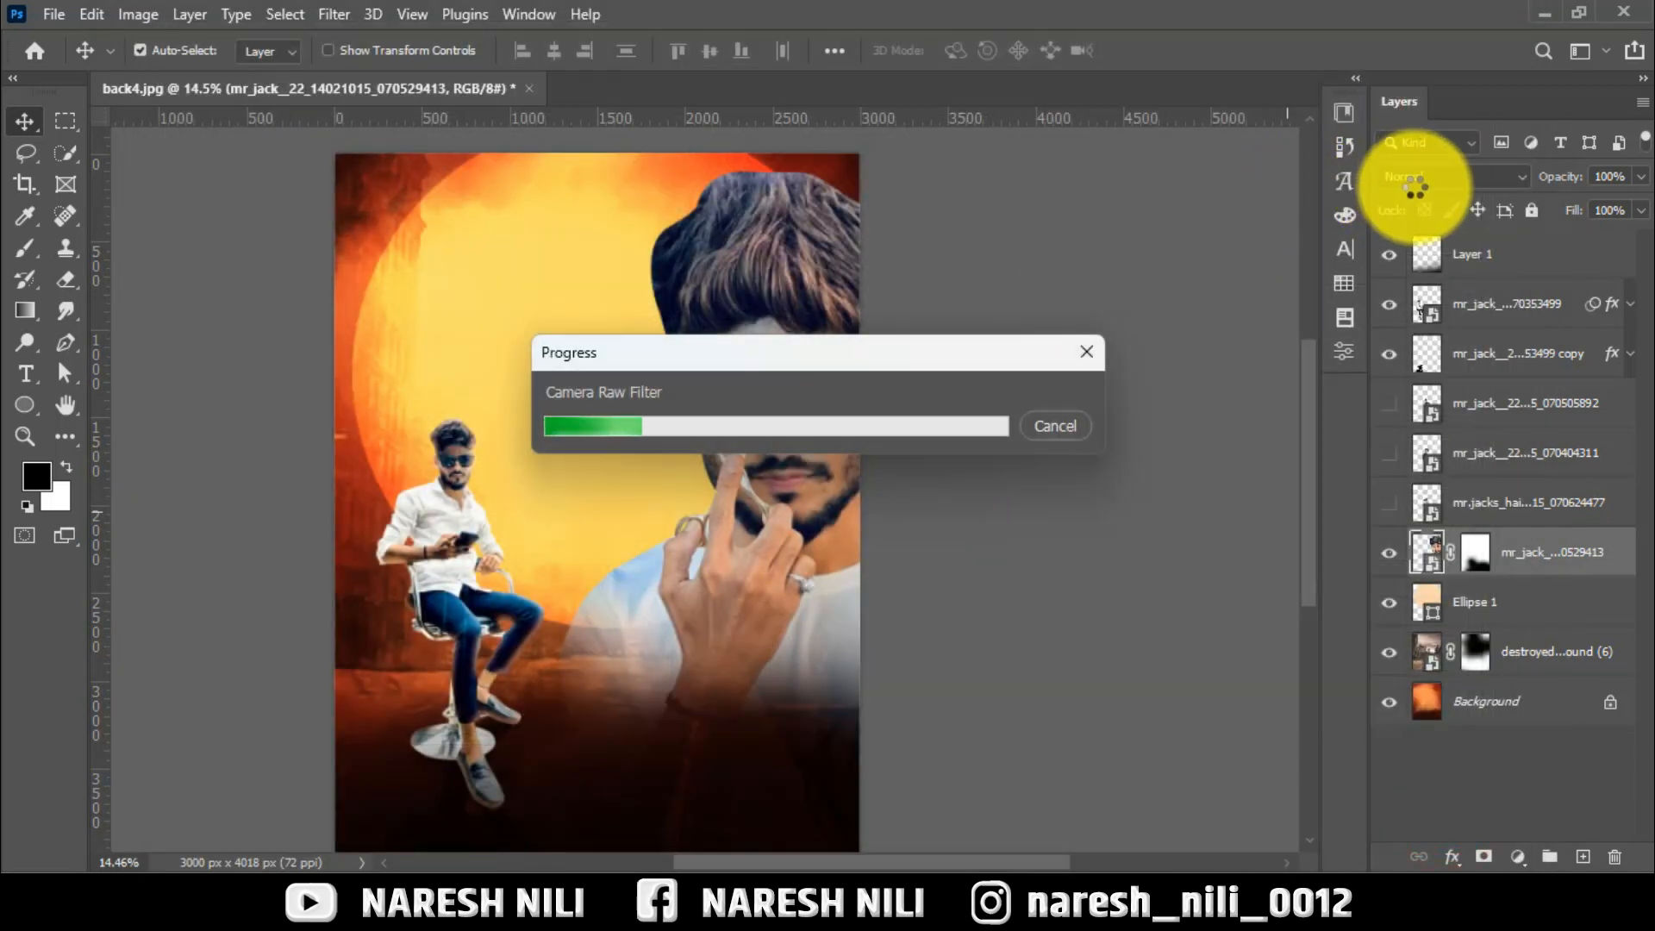
scroll(758, 489, down, 3)
scroll(757, 483, up, 2)
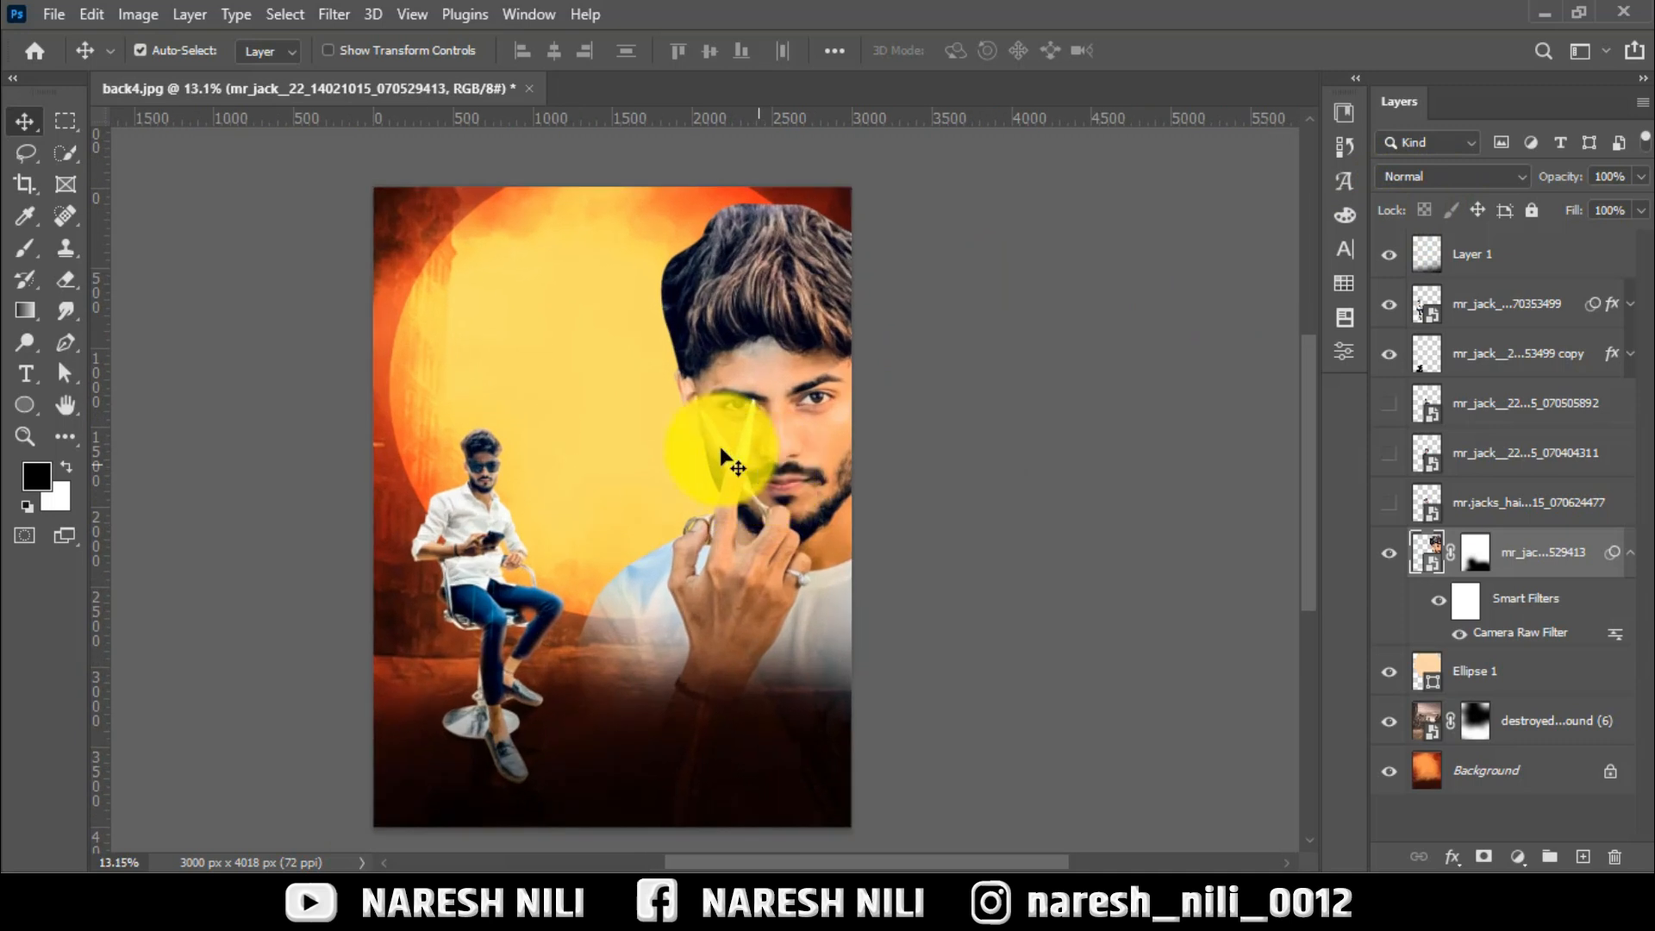
Add a layer mask to the 070624477 portrait, then enlarge it and place it in the poster's upper left
click(1630, 552)
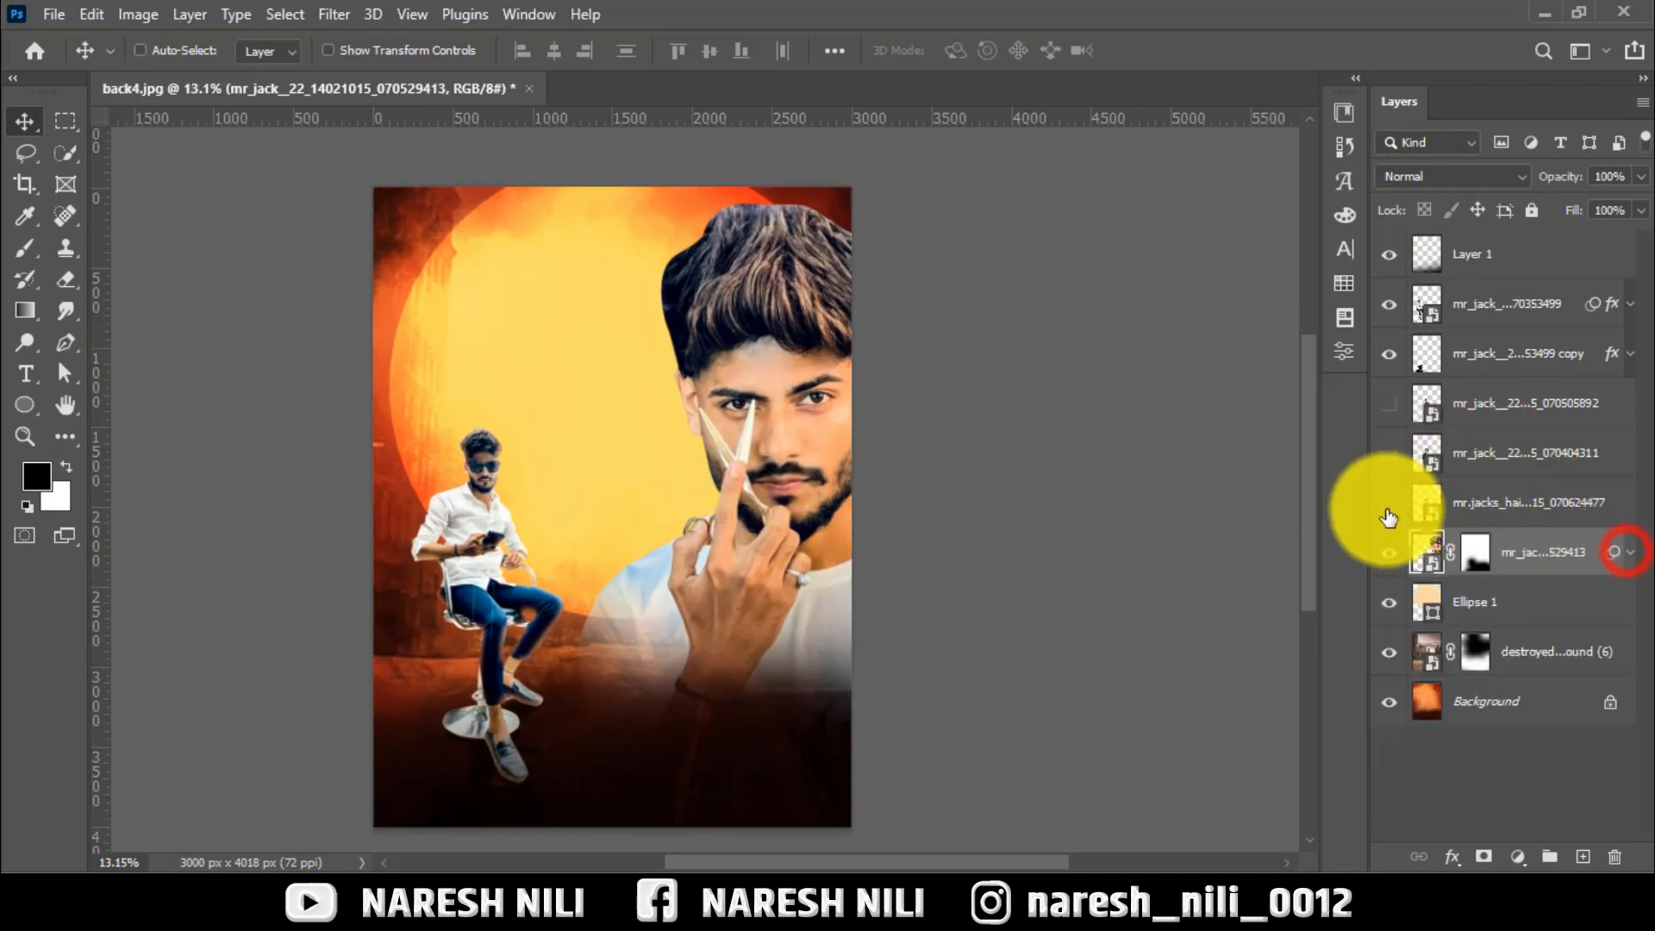
click(1474, 499)
click(1492, 856)
key(ctrl+t)
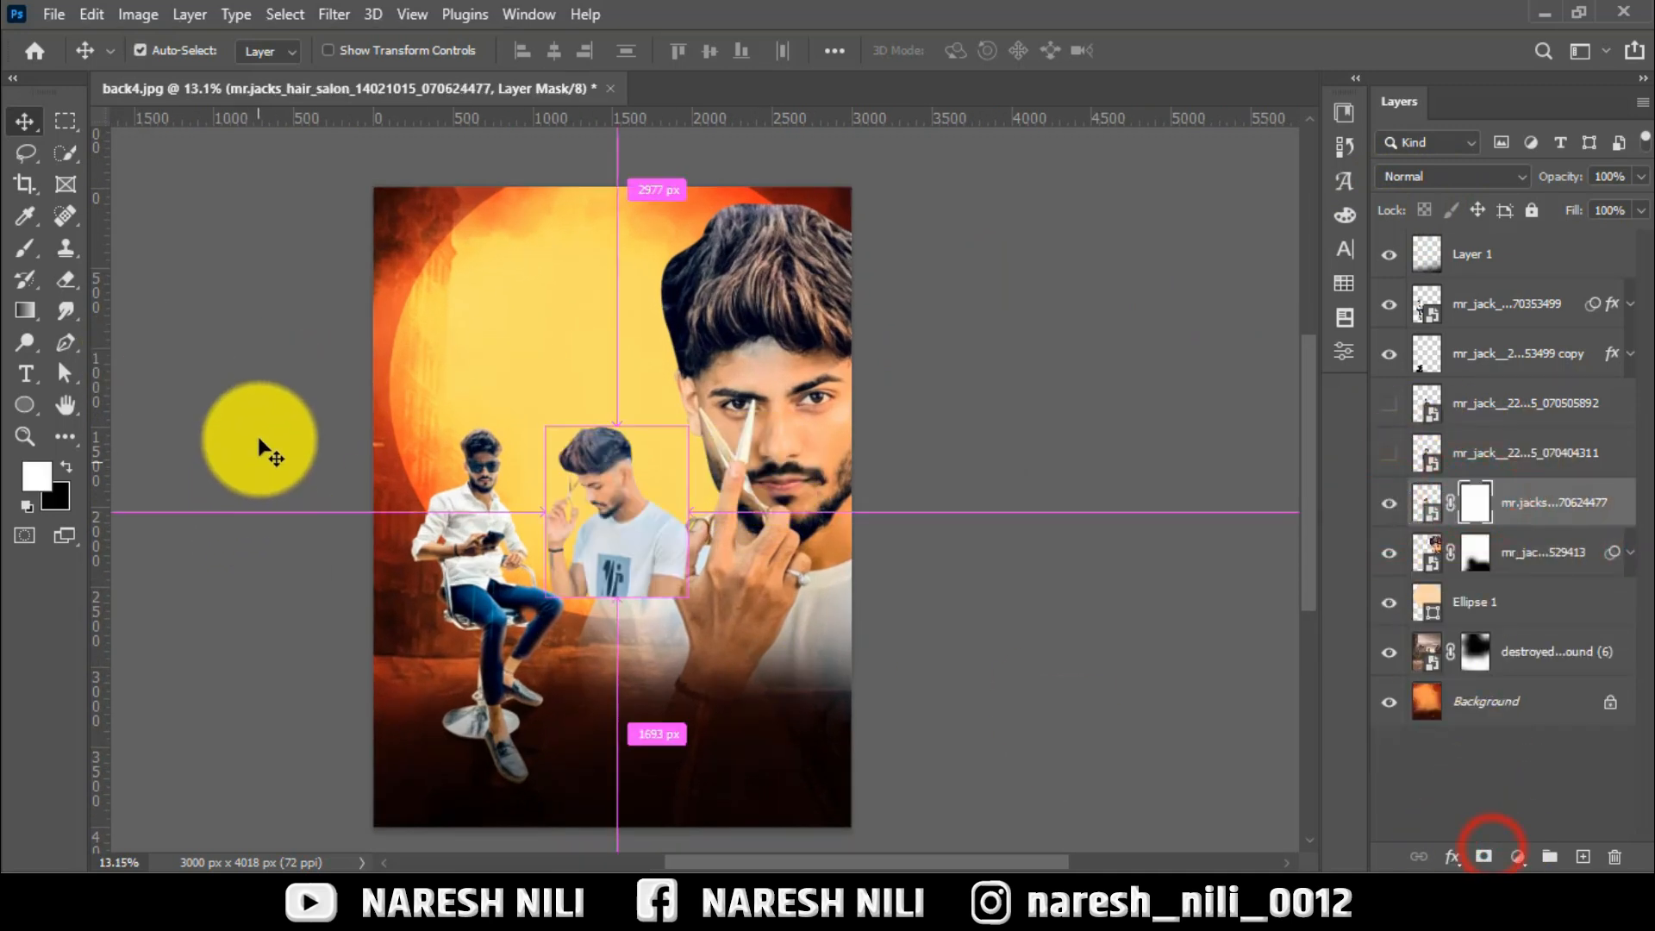
drag(699, 589, 905, 655)
drag(737, 599, 675, 438)
drag(865, 474, 934, 422)
click(1201, 50)
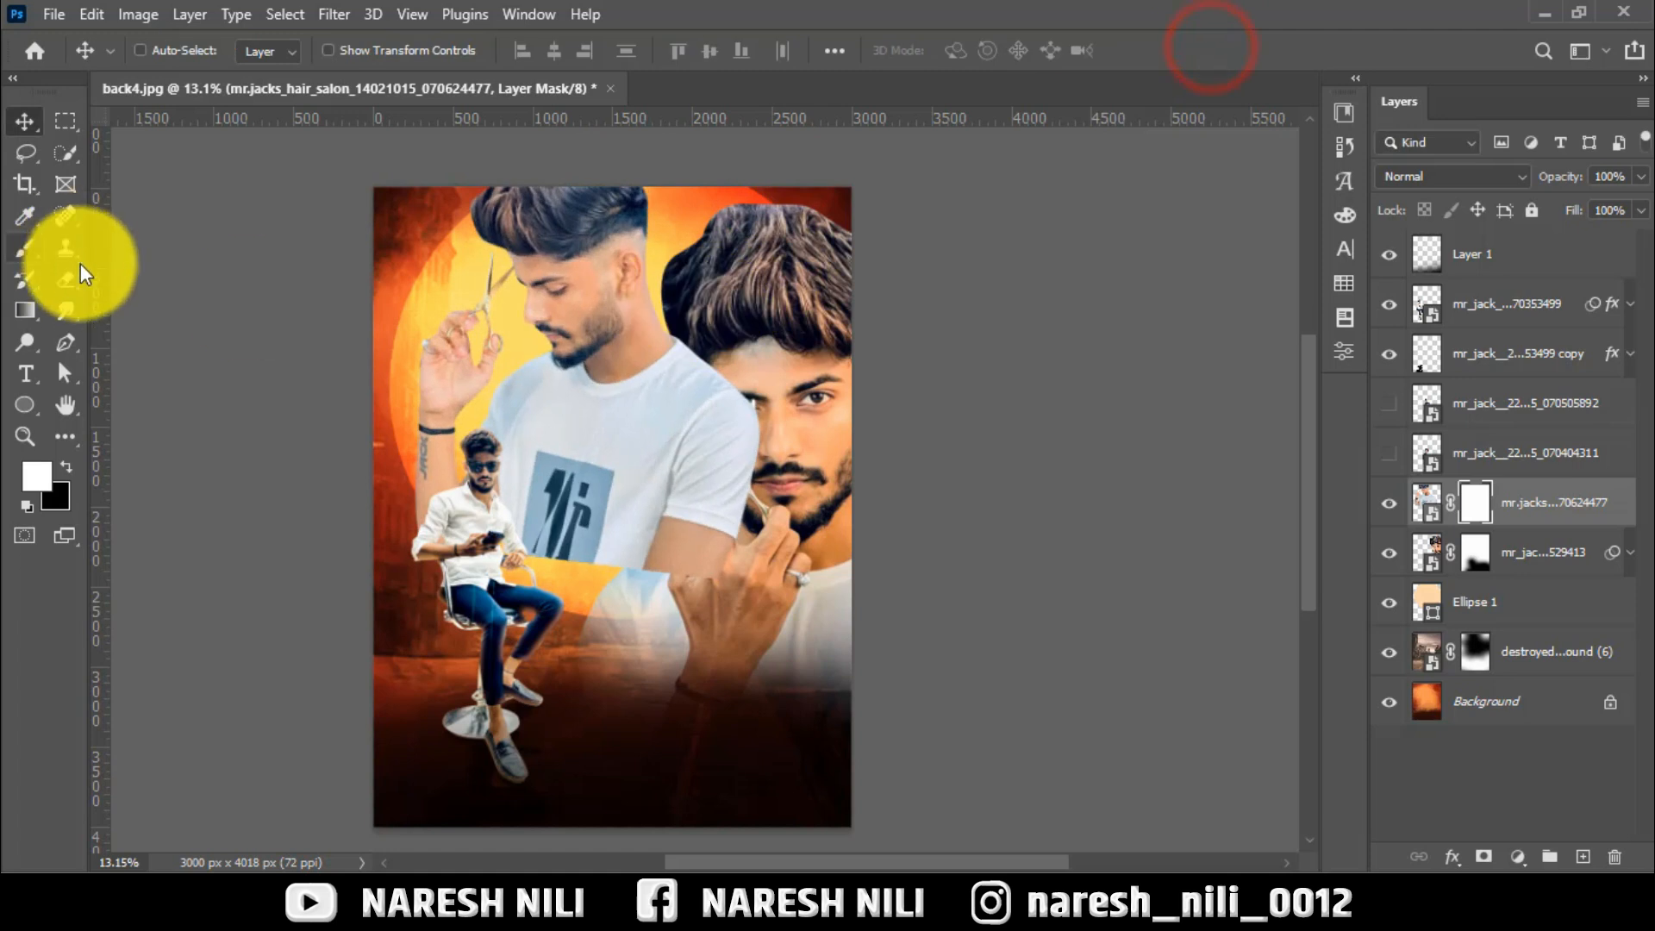
Fade the portrait's lower part with a large soft eraser on its mask and place it behind the 070529413 portrait, shifted slightly
mouse_move(386, 517)
mouse_down()
mouse_move(407, 534)
mouse_move(712, 543)
mouse_up()
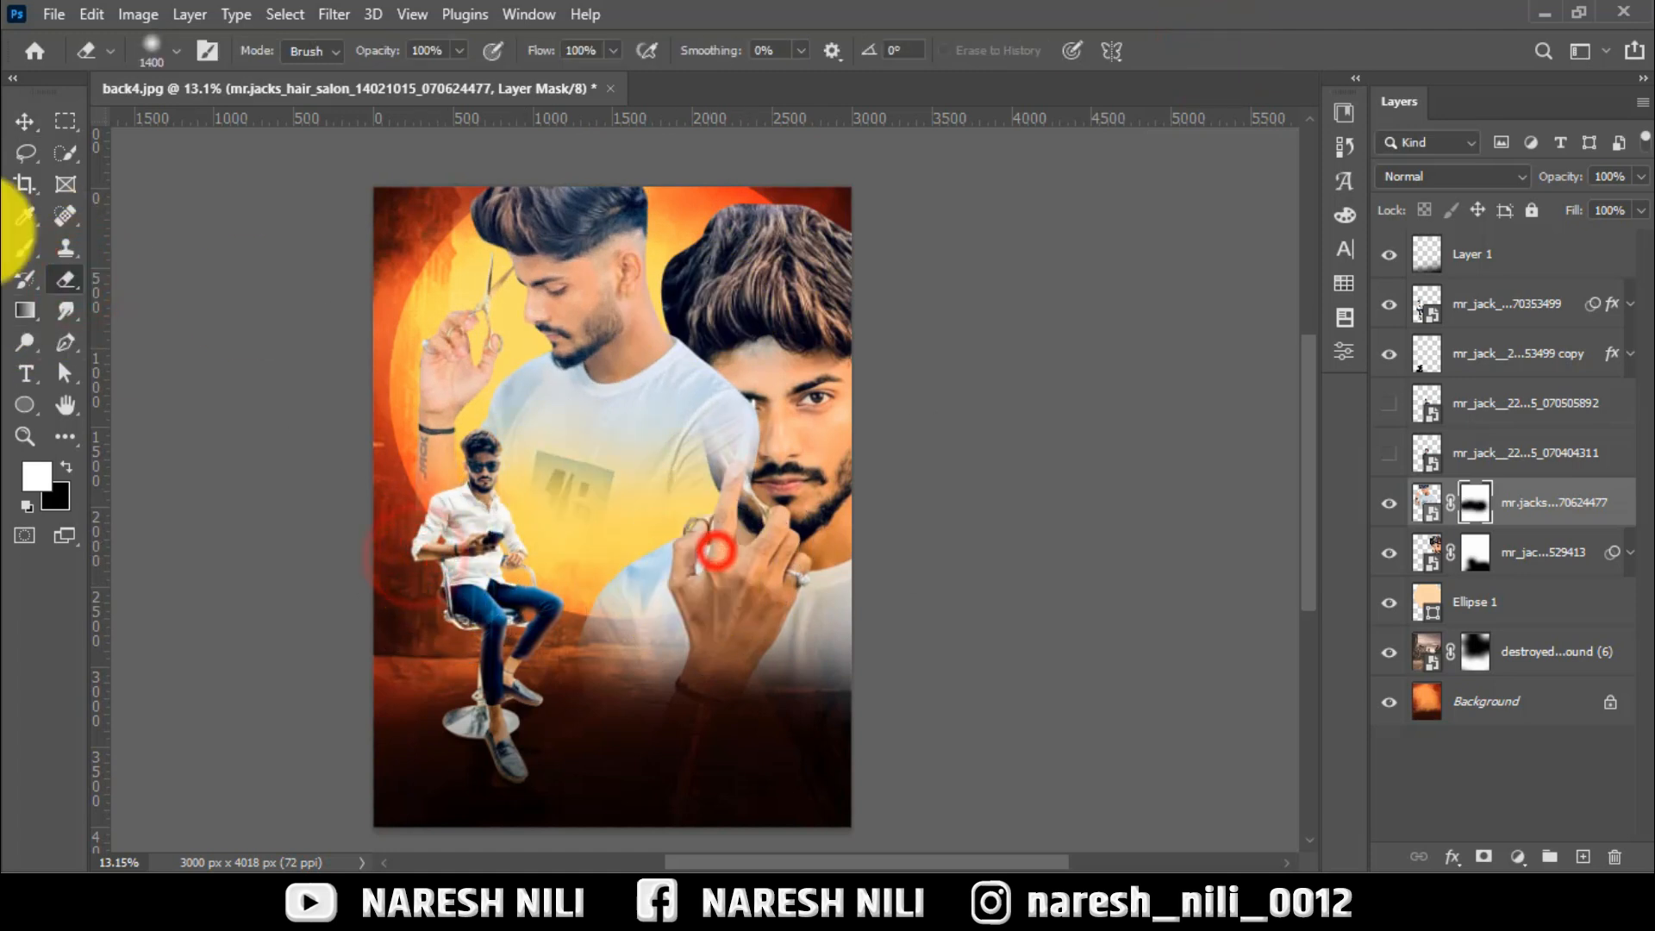
click(23, 121)
drag(1539, 502, 1552, 574)
mouse_move(550, 274)
mouse_down()
mouse_move(532, 312)
mouse_move(576, 310)
mouse_move(565, 293)
mouse_up()
Enlarge the Ellipse 1 circle slightly and reposition it behind the portraits
click(1509, 599)
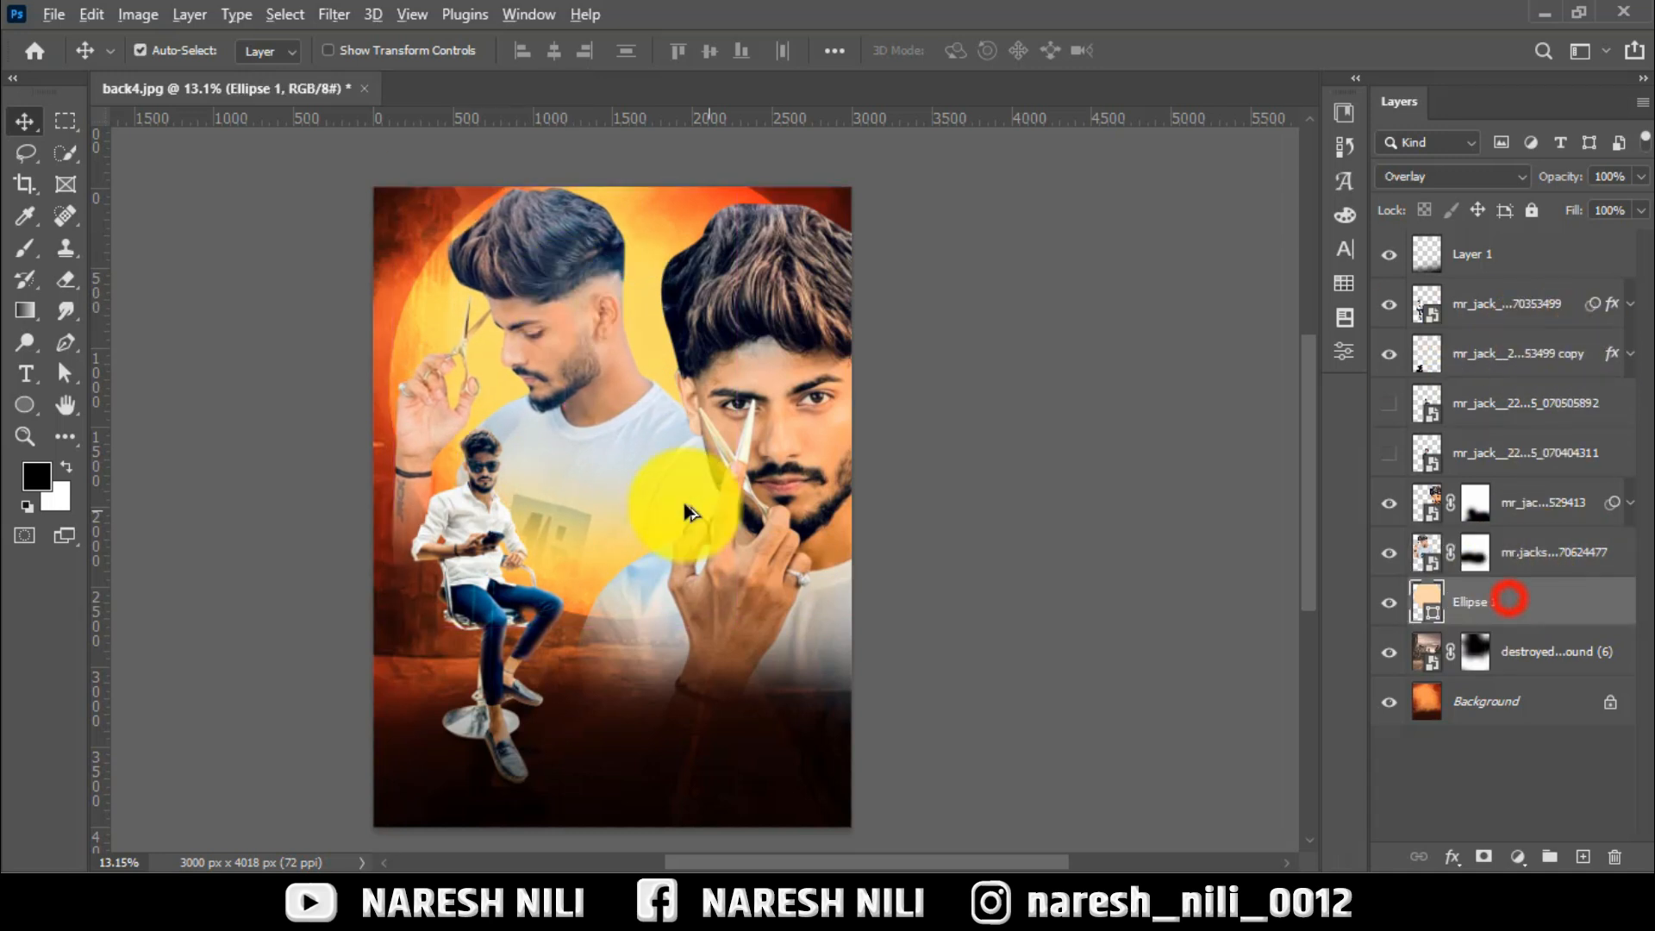
scroll(685, 508, down, 3)
key(ctrl+t)
drag(823, 589, 852, 619)
drag(806, 524, 806, 538)
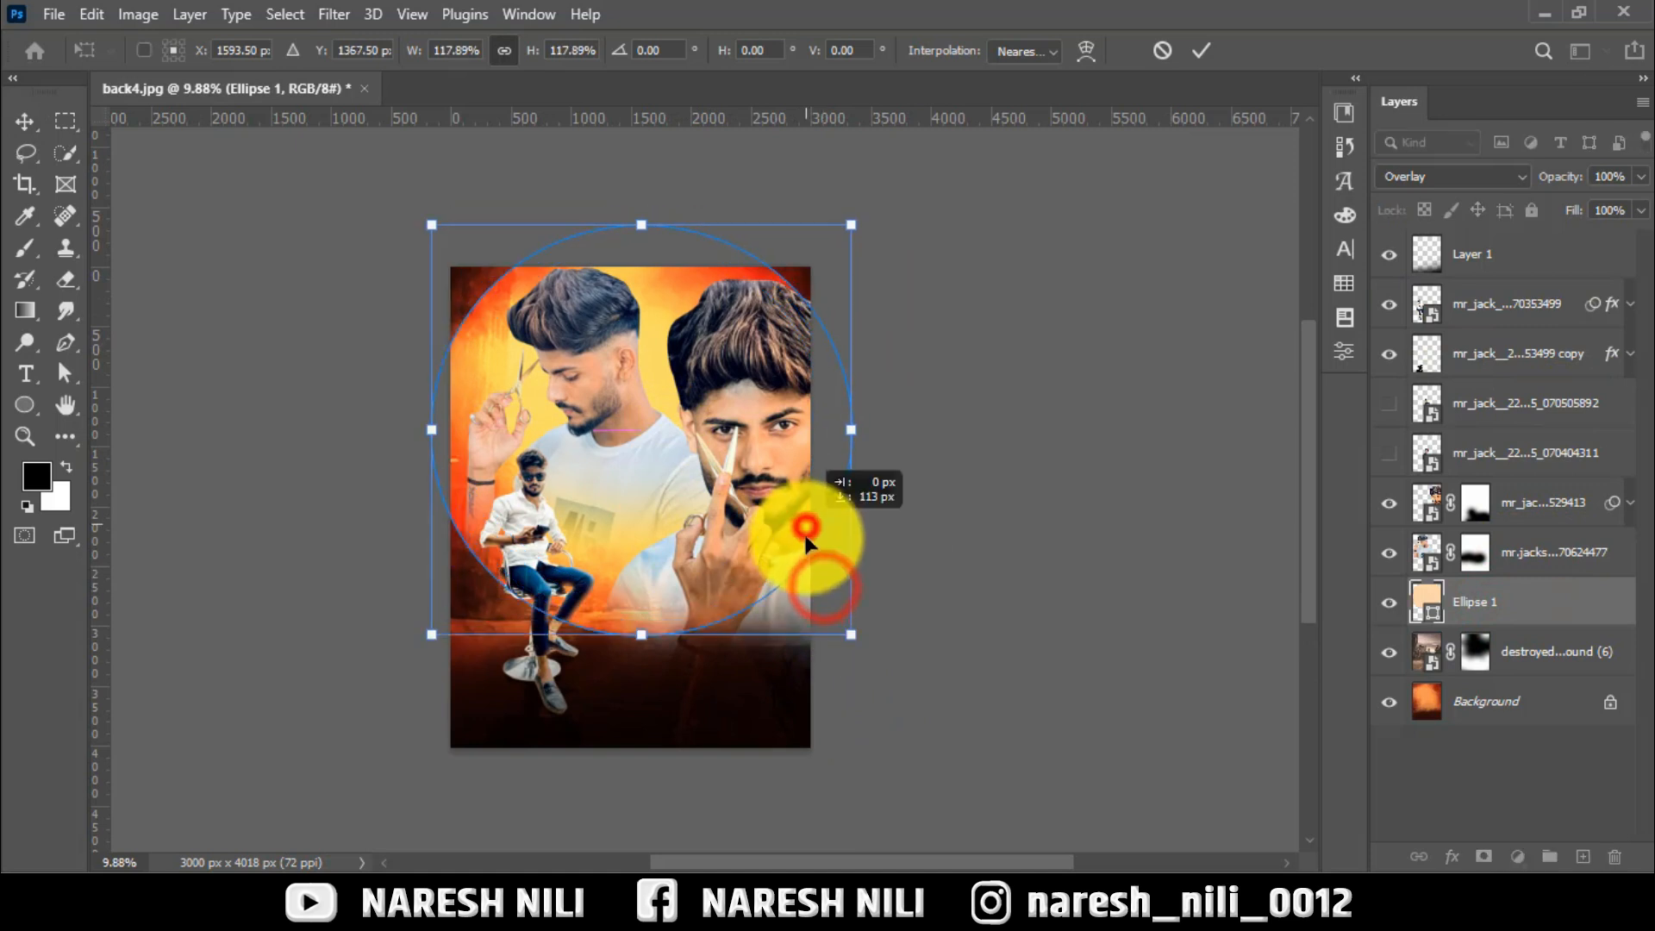
drag(852, 638, 836, 621)
mouse_move(747, 498)
mouse_down()
mouse_move(762, 494)
mouse_move(746, 496)
mouse_up()
click(1200, 50)
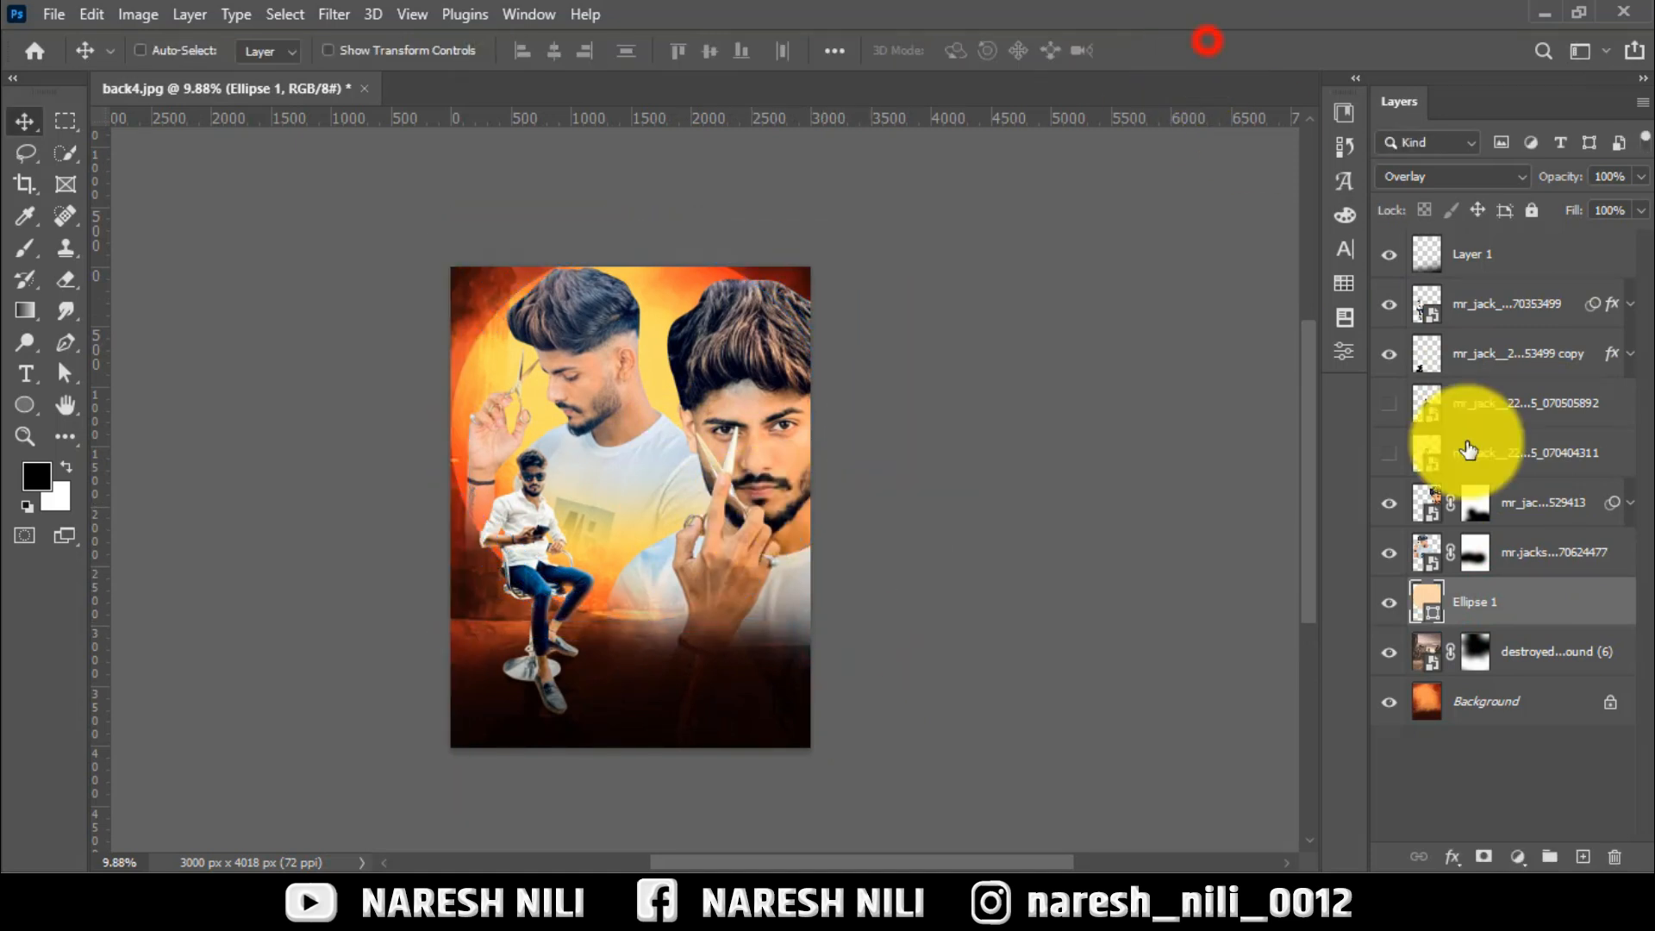
Scale the 070624477 portrait to about 89.24% and move it back up to the poster's top edge
click(1543, 552)
key(ctrl+r)
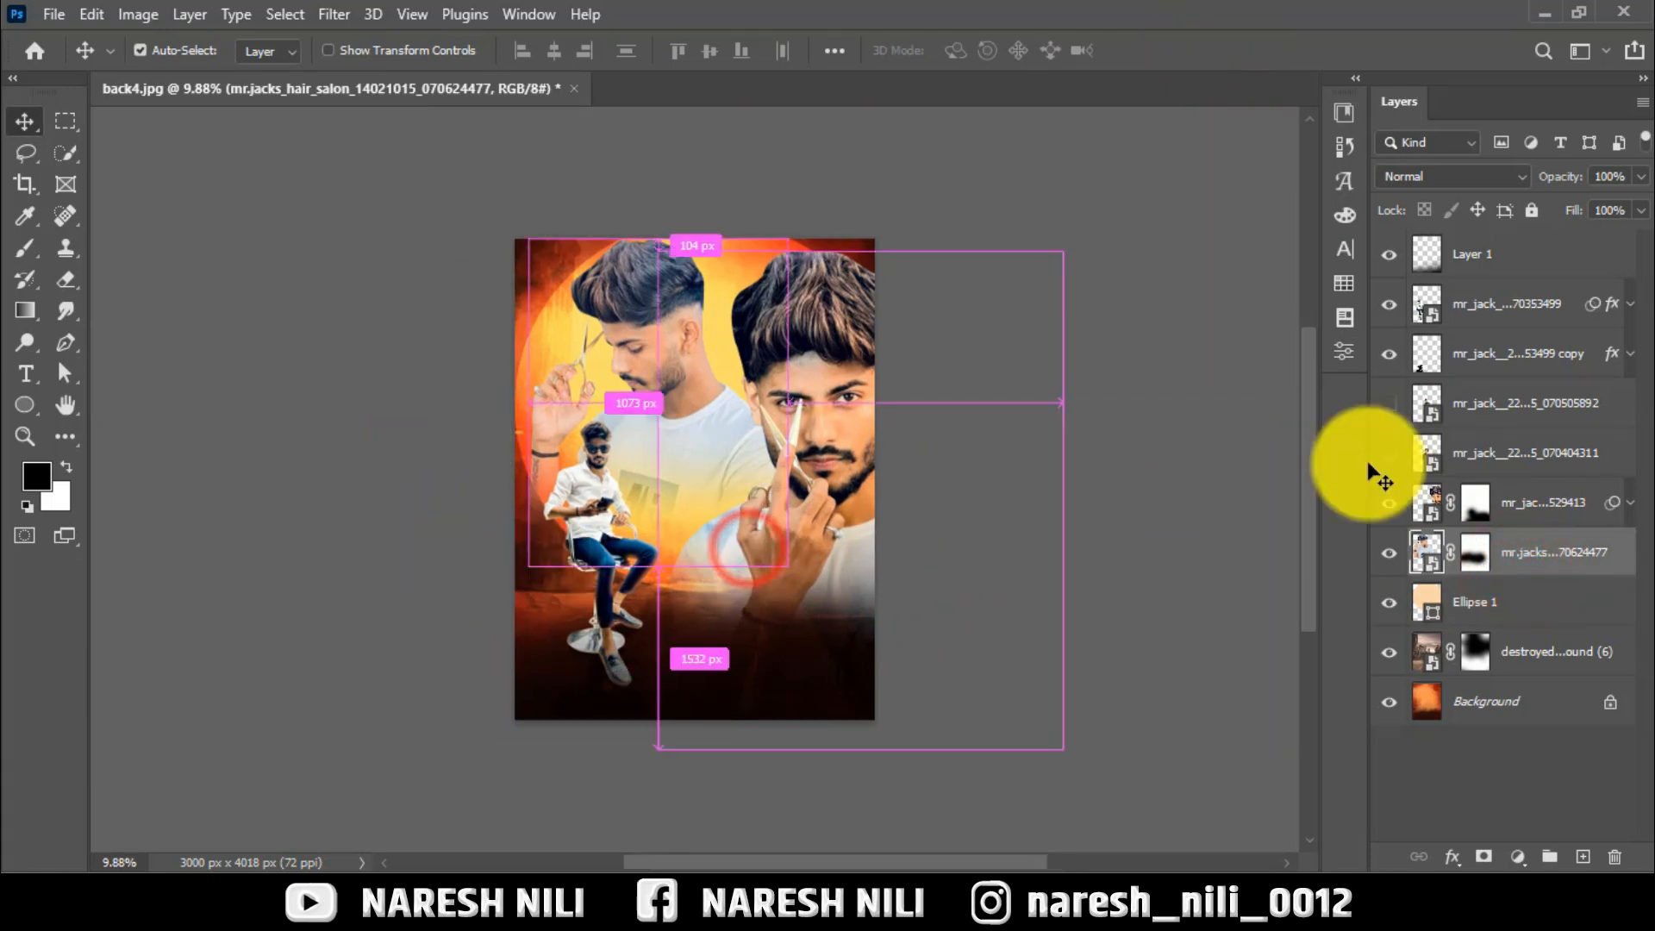
key(t)
click(24, 123)
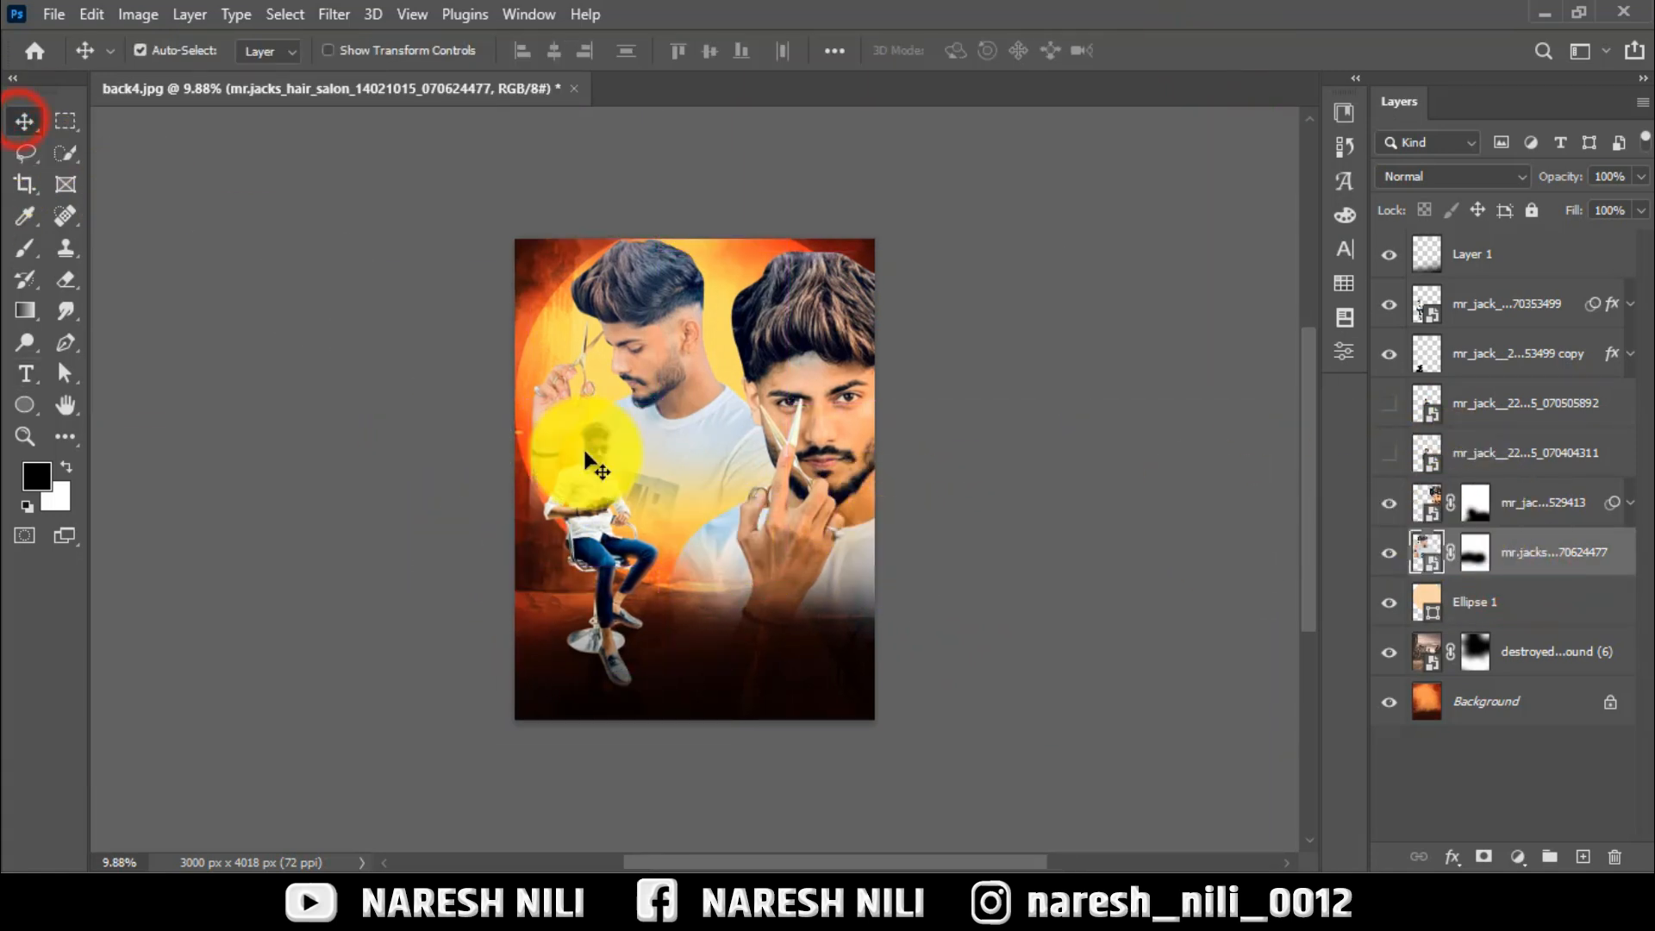
key(ctrl+t)
drag(785, 565, 772, 548)
drag(684, 411, 676, 391)
click(1201, 50)
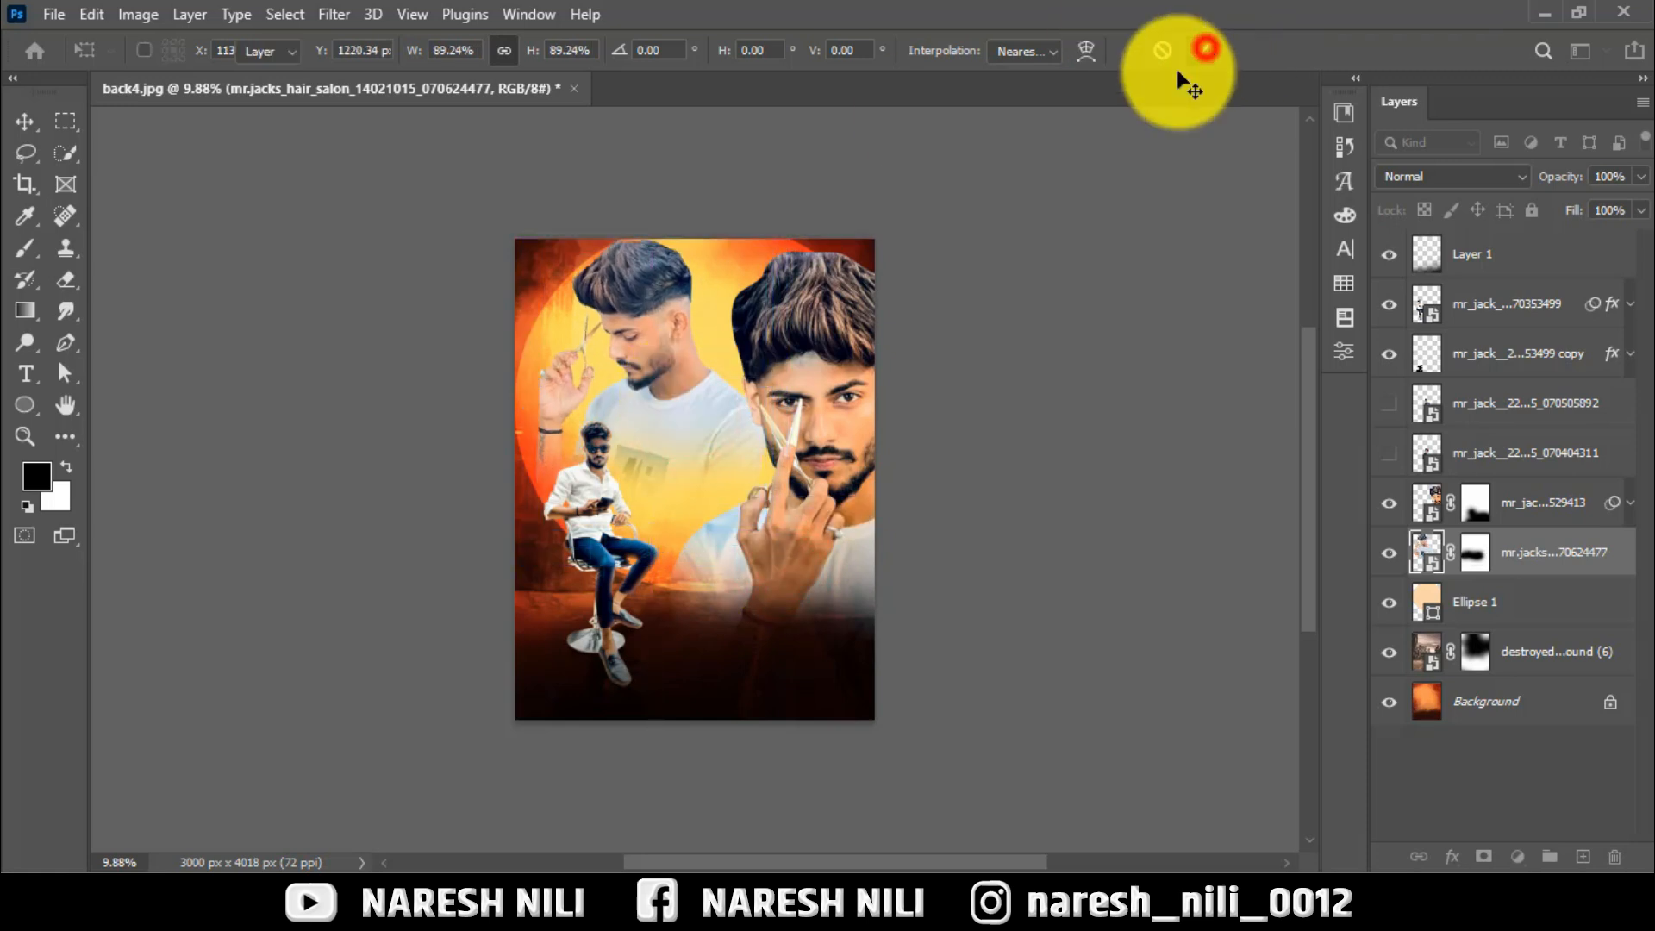
Show the 070404311 portrait of the man in the dark shirt and add a layer mask to it
scroll(780, 289, up, 1)
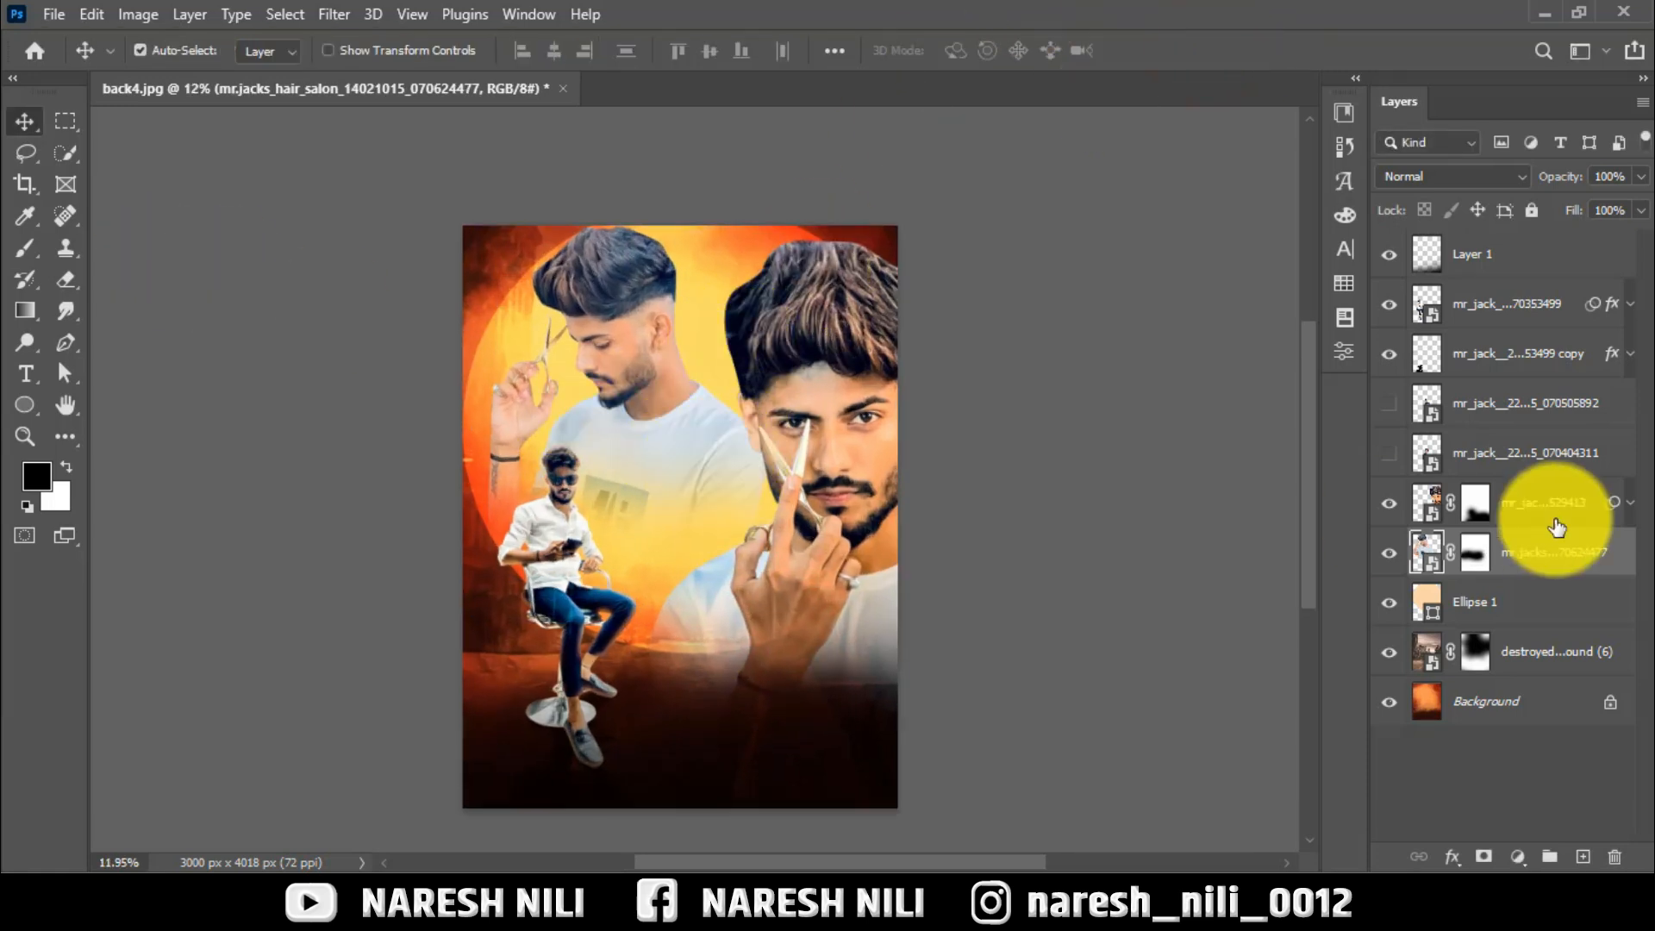
click(1389, 452)
click(1427, 452)
scroll(776, 635, up, 1)
click(1483, 857)
scroll(406, 488, up, 1)
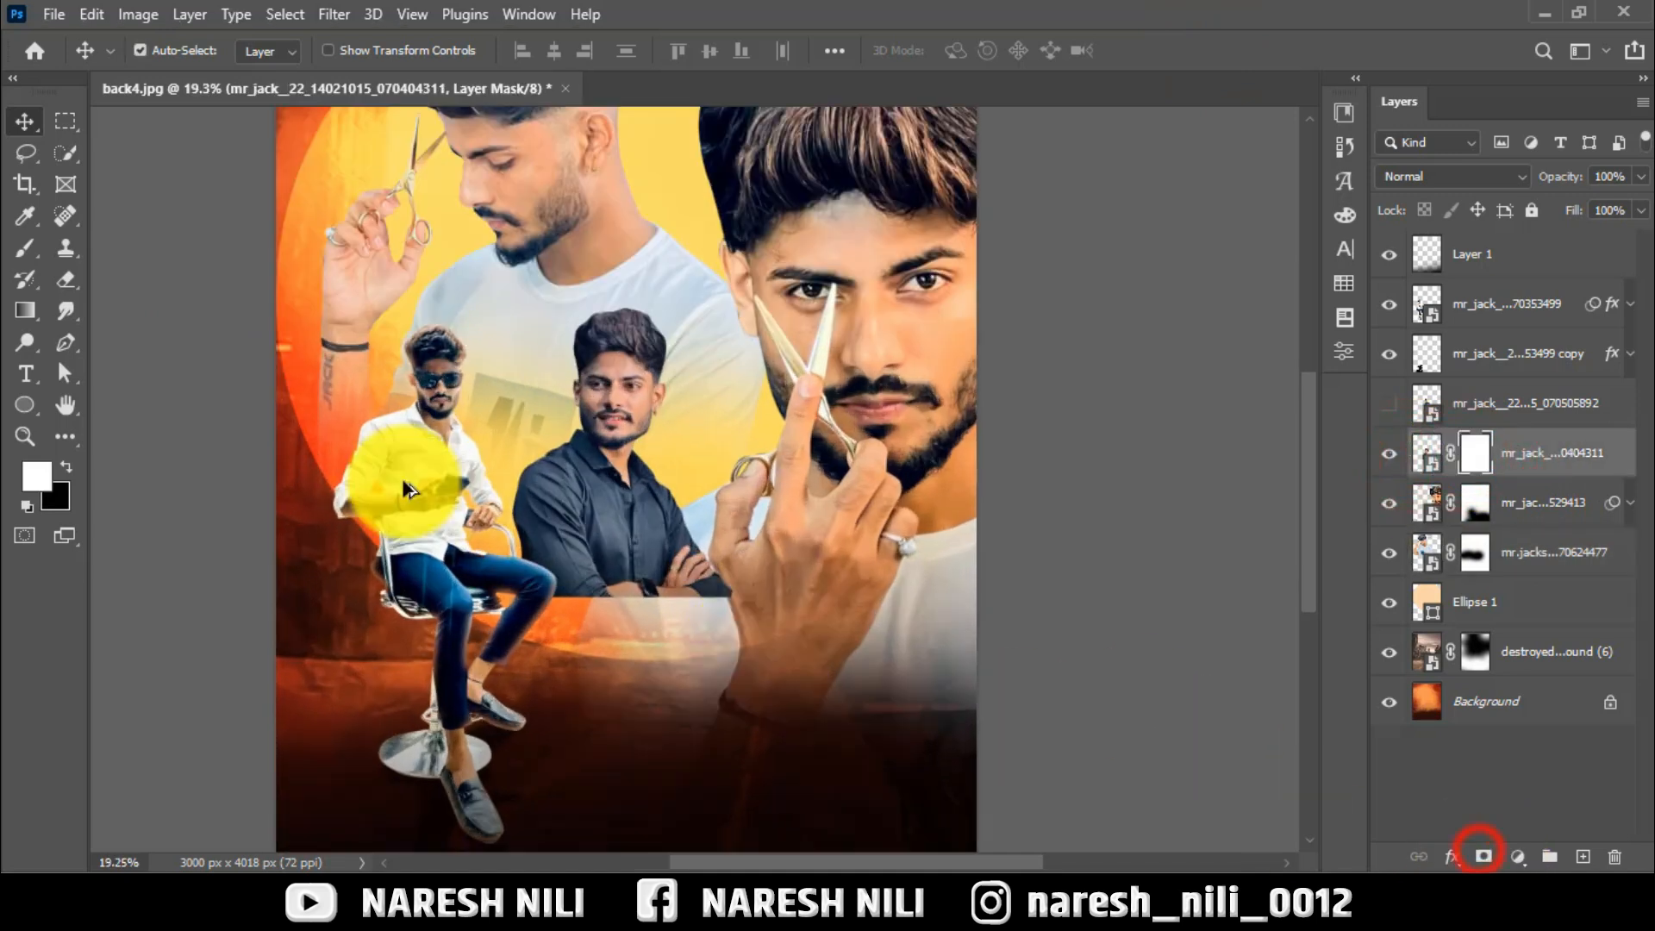
Fade the dark-shirted man's lower body with a soft eraser on the mask and move his layer below the 070529413 portrait
click(67, 278)
mouse_move(524, 518)
mouse_down()
mouse_move(546, 600)
mouse_move(515, 606)
mouse_move(646, 623)
mouse_move(690, 589)
mouse_move(592, 636)
mouse_move(765, 546)
mouse_up()
drag(1525, 453, 1526, 536)
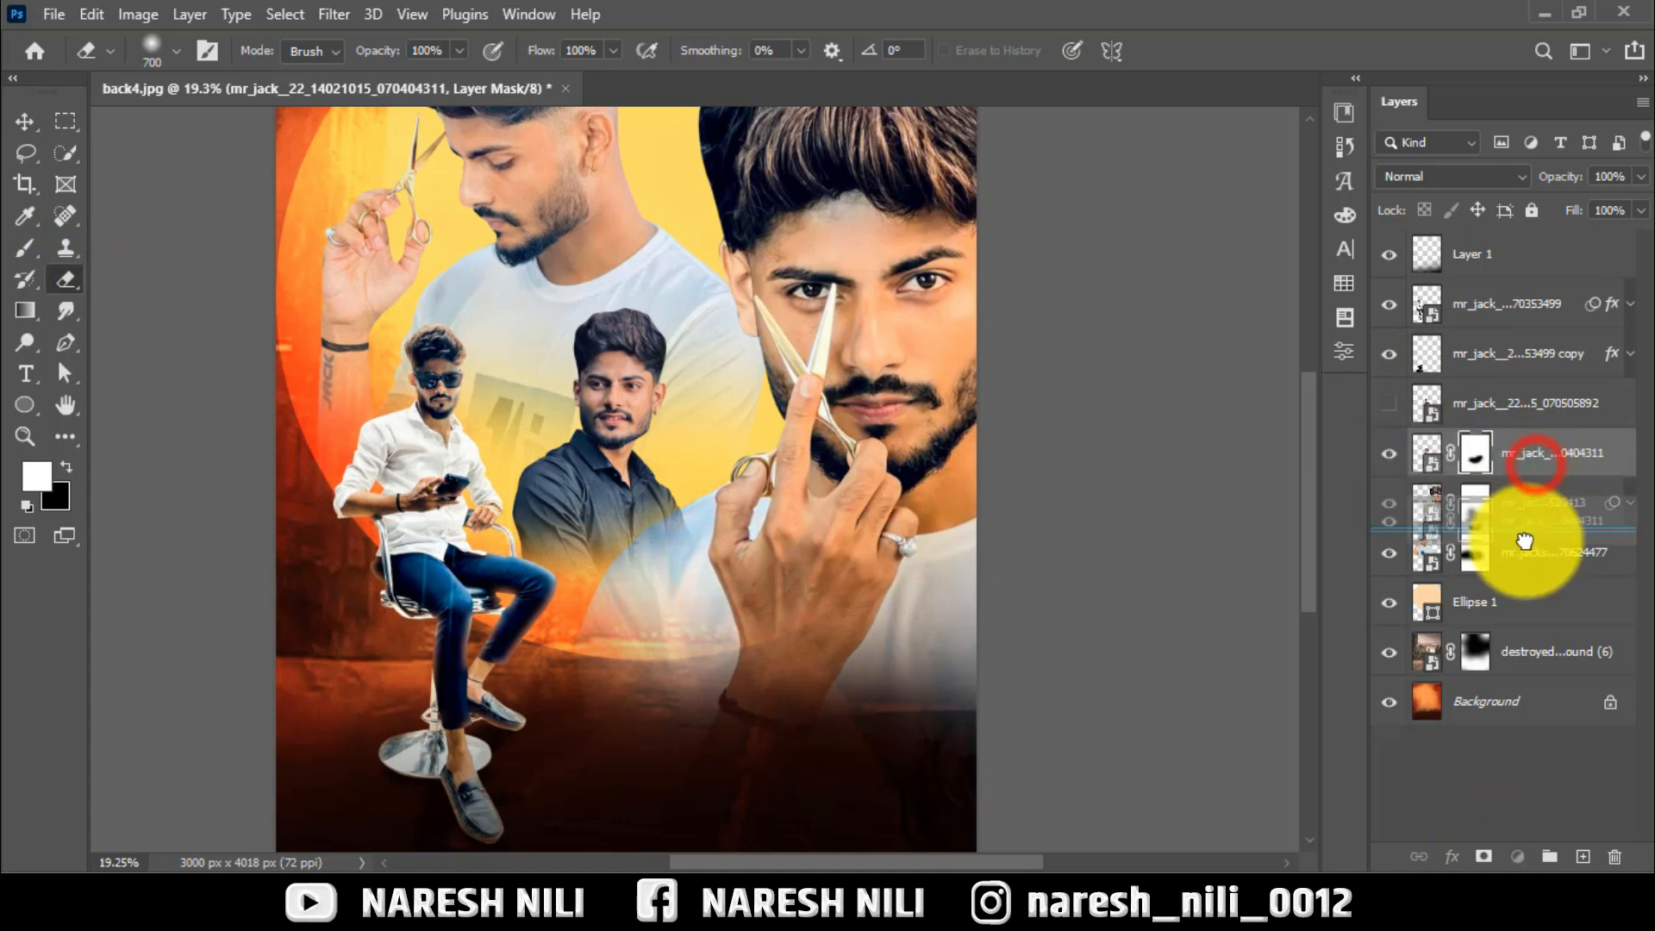
key(x)
click(26, 118)
Show the 070505892 portrait of the man in the striped shirt and fade his lower body with a layer mask
click(1387, 402)
click(1431, 397)
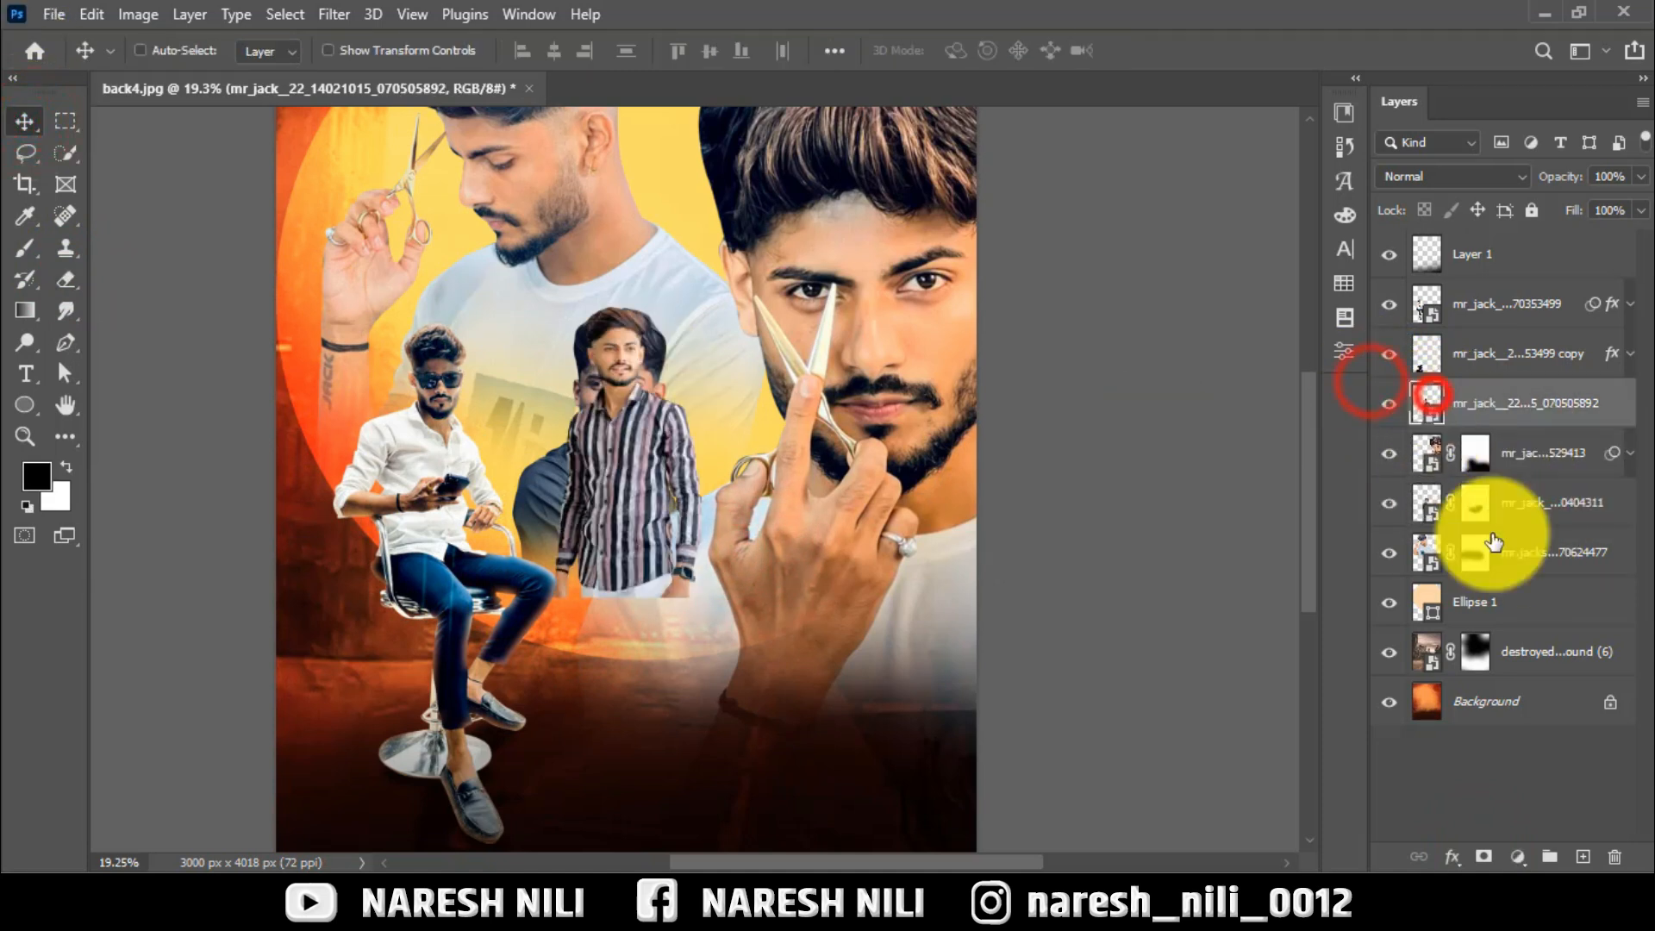
click(1483, 856)
click(67, 277)
mouse_move(595, 604)
mouse_down()
mouse_move(647, 621)
mouse_move(776, 614)
mouse_up()
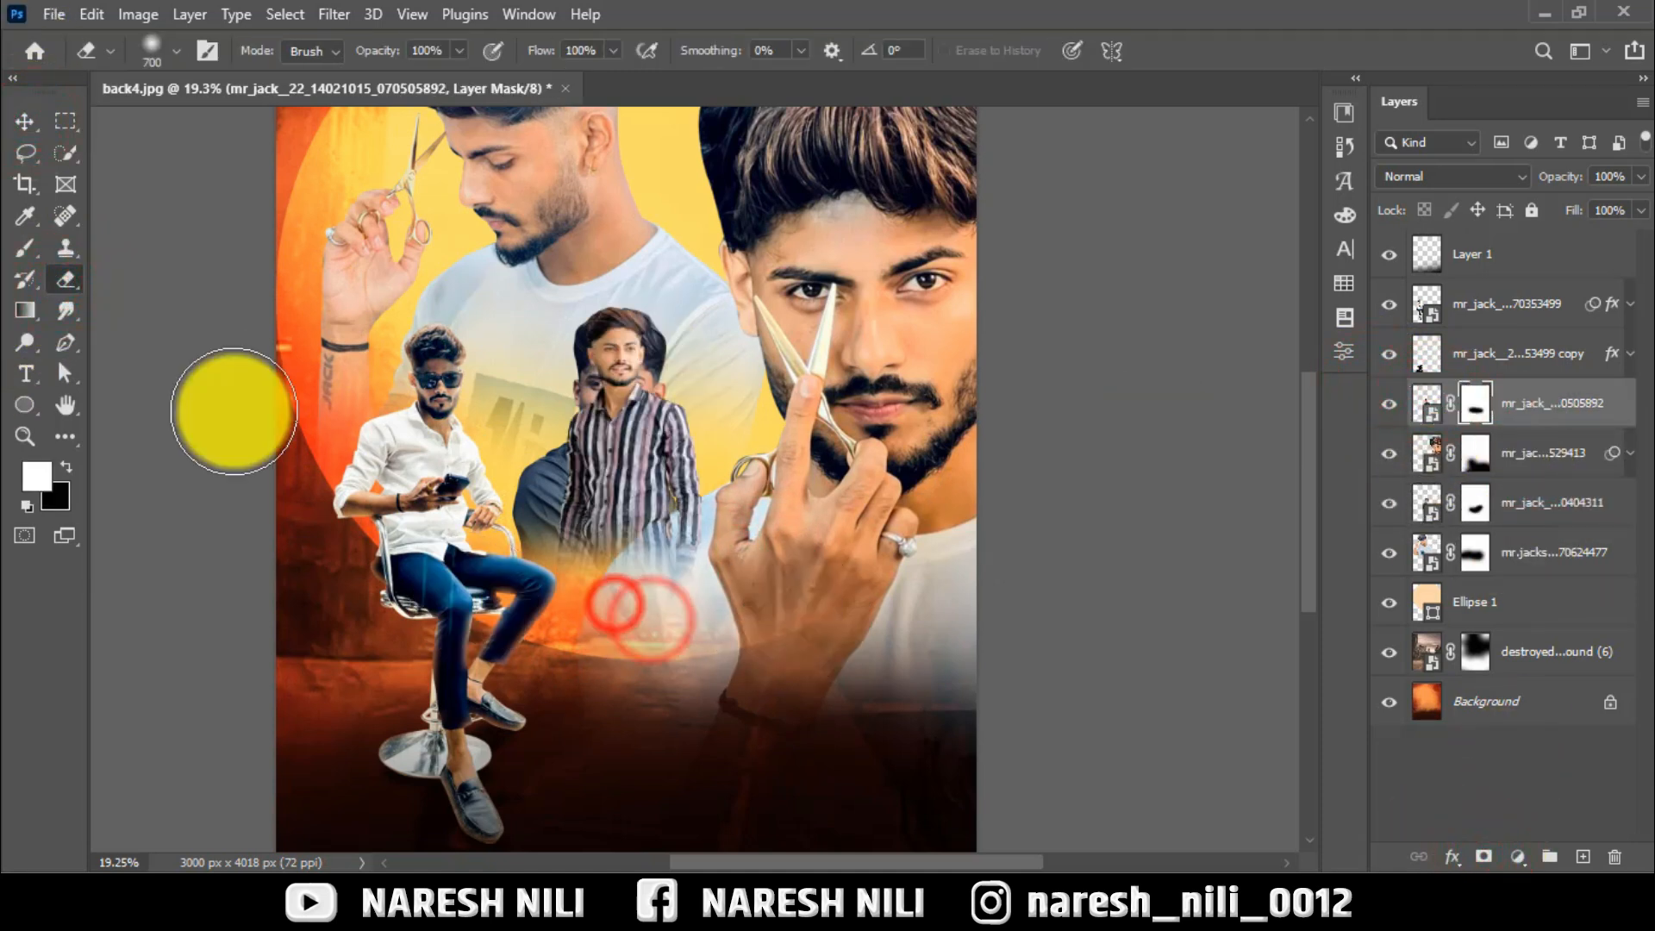
Move the 070505892 layer below the 070529413 portrait and shift the striped-shirt man up and to the right
click(26, 118)
drag(1543, 403, 1530, 452)
drag(687, 428, 719, 395)
Move the dark-shirted man up and rotate him to about -2.02 degrees
ctrl+click(628, 349)
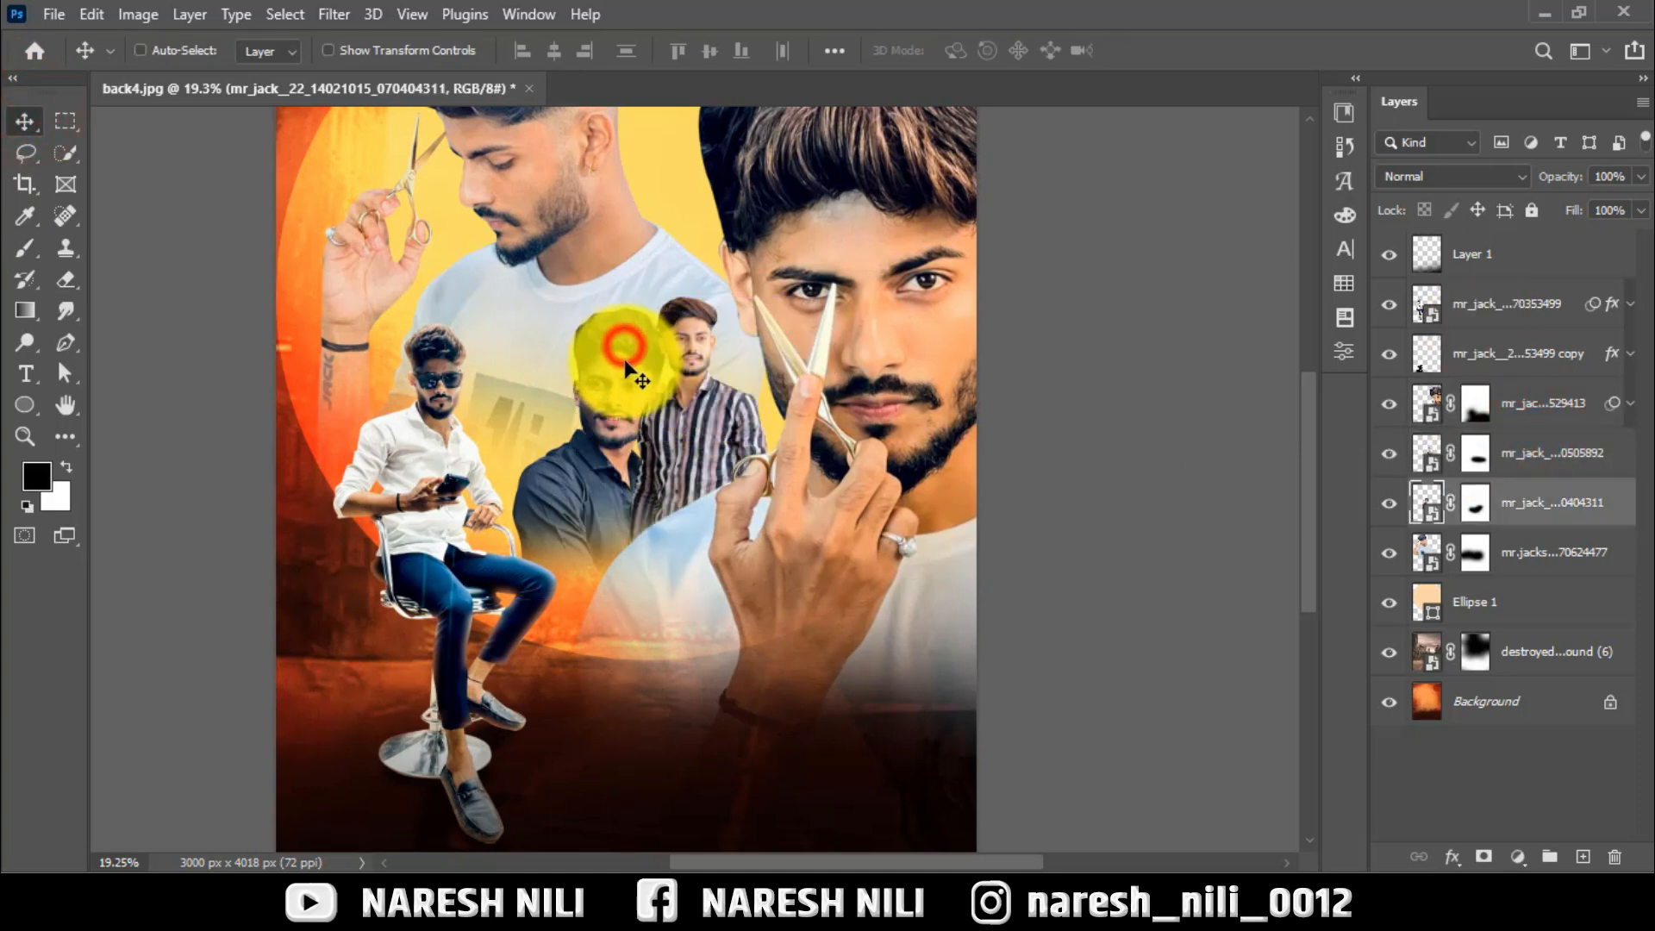
key(ctrl+r)
key(ctrl+t)
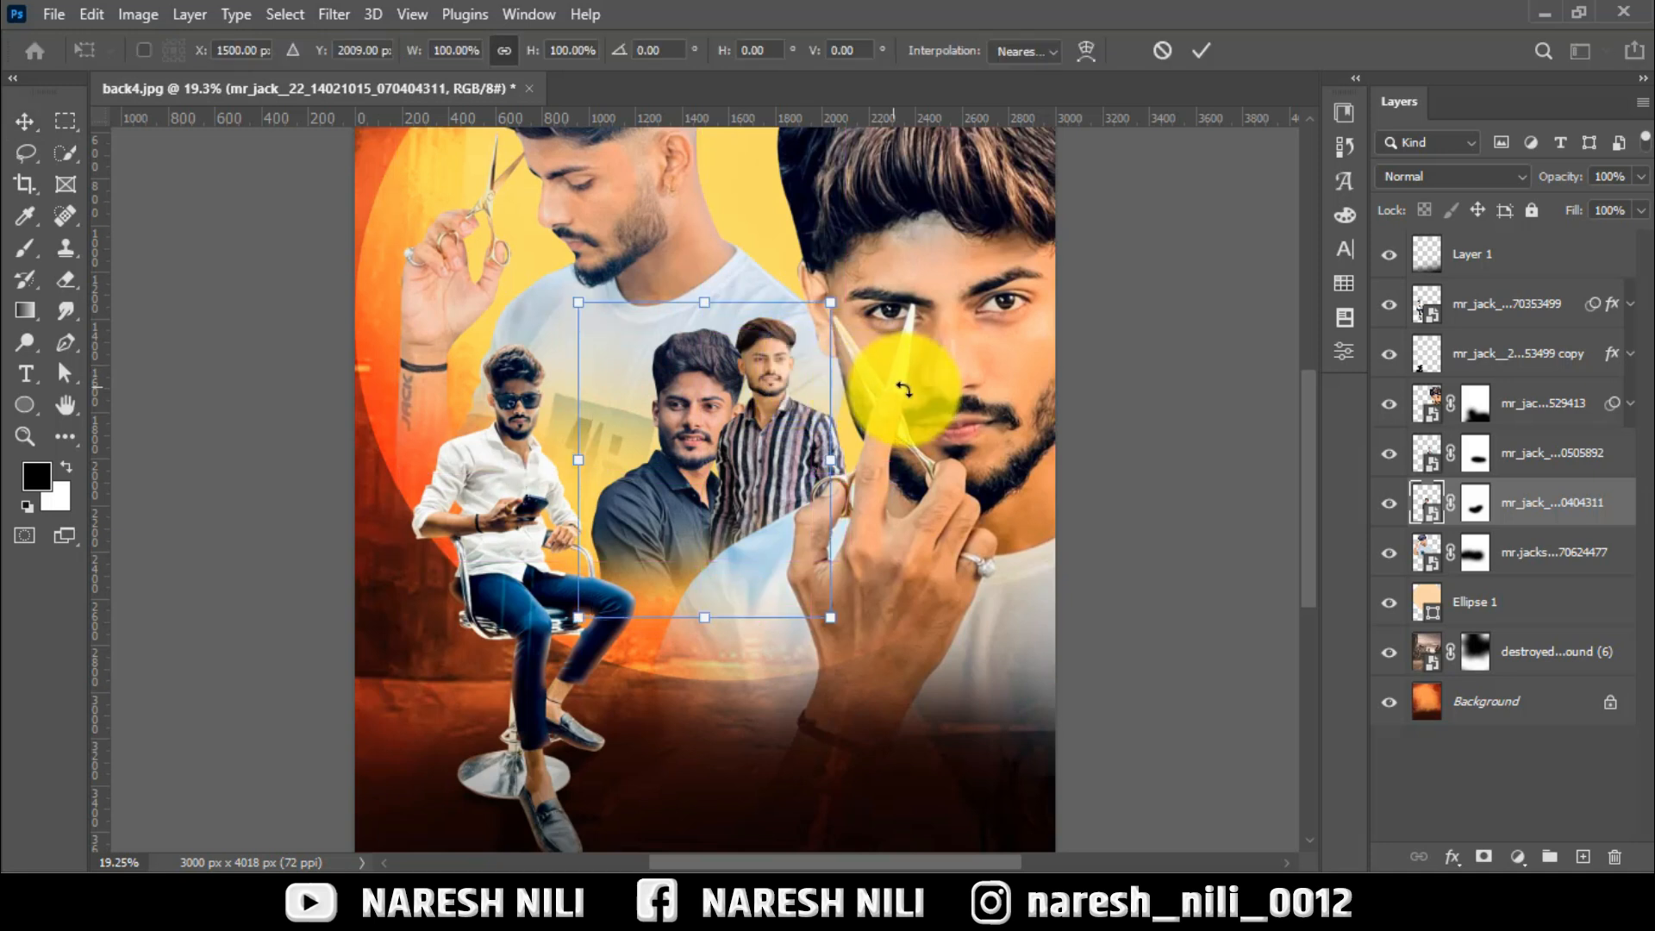
drag(709, 383, 717, 338)
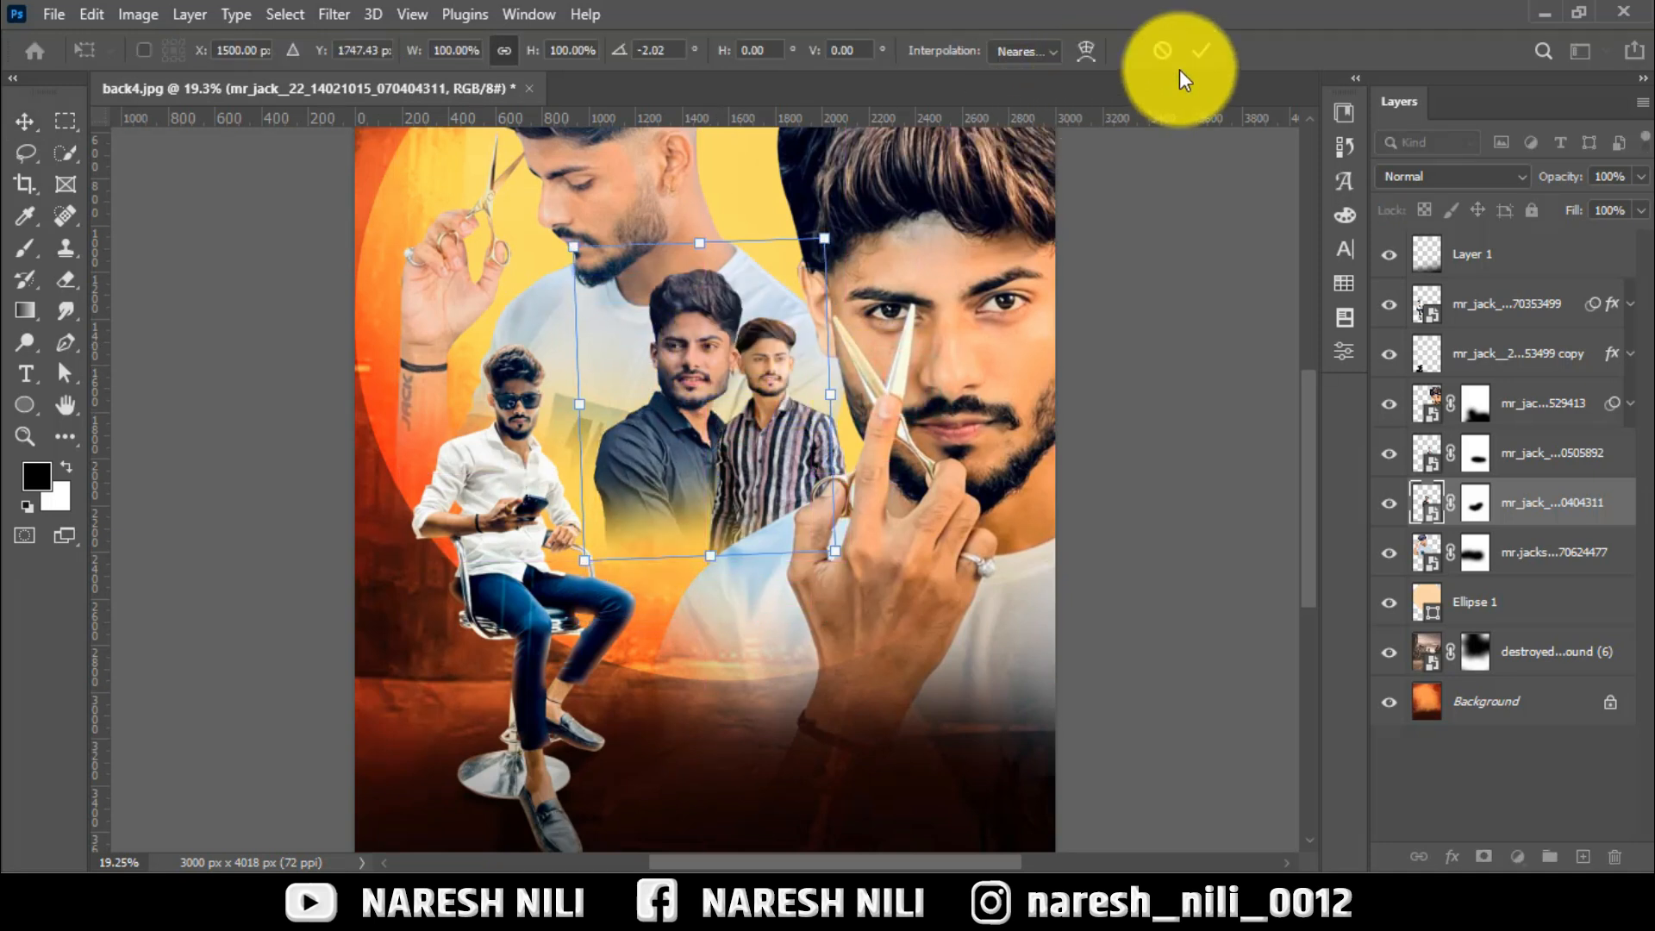
click(1201, 50)
Move the striped-shirt man up beside the dark-shirted man and enlarge him slightly
scroll(858, 222, up, 2)
ctrl+click(726, 431)
drag(727, 423, 737, 384)
key(ctrl+t)
drag(936, 702, 958, 748)
drag(850, 610, 853, 629)
click(1207, 50)
Set the dark-shirted man's rotation to about -0.97 degrees and nudge him slightly left
ctrl+click(645, 336)
key(t)
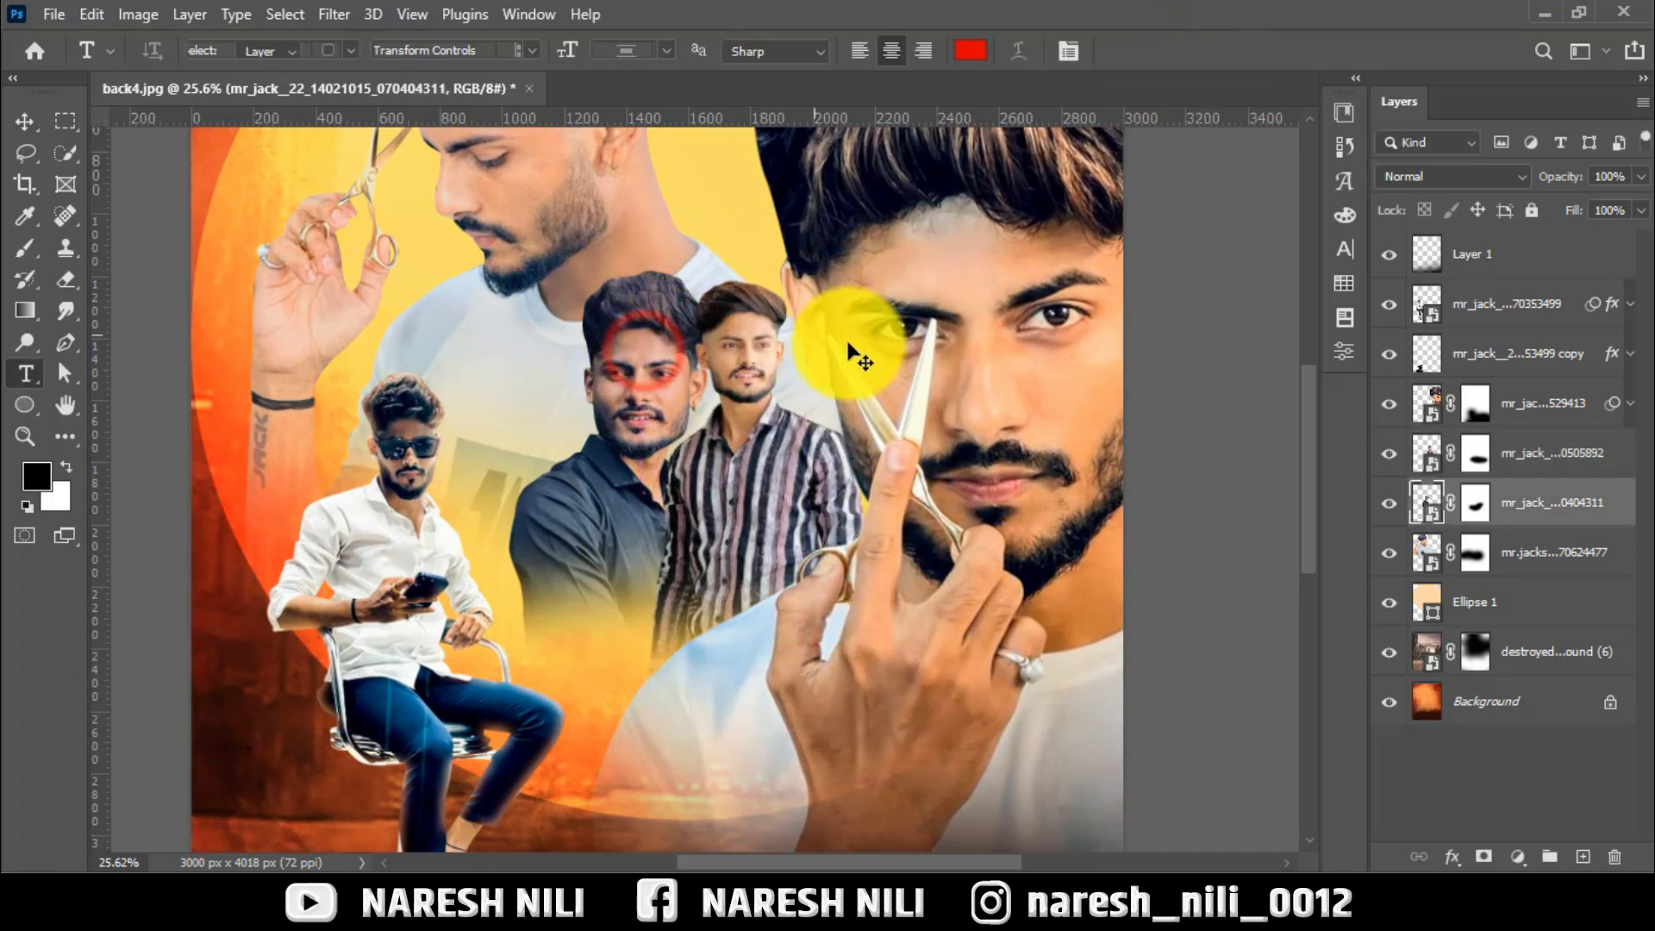
key(ctrl+t)
drag(898, 359, 888, 310)
key(Left)
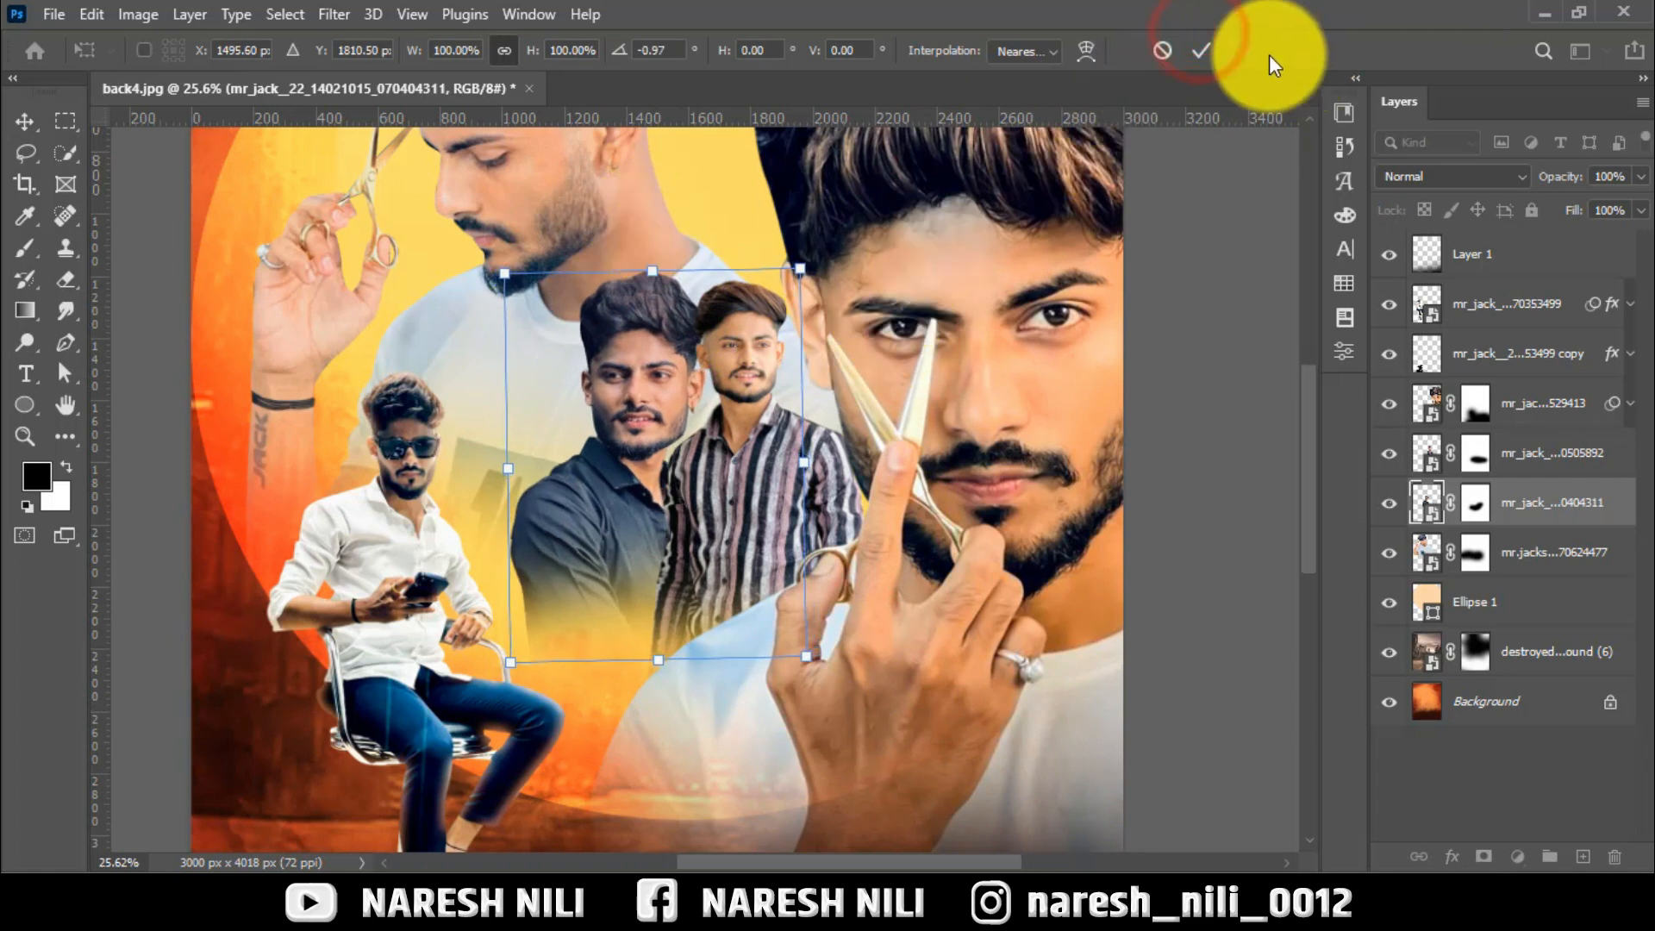
click(1208, 48)
key(t)
key(ctrl+0)
click(24, 120)
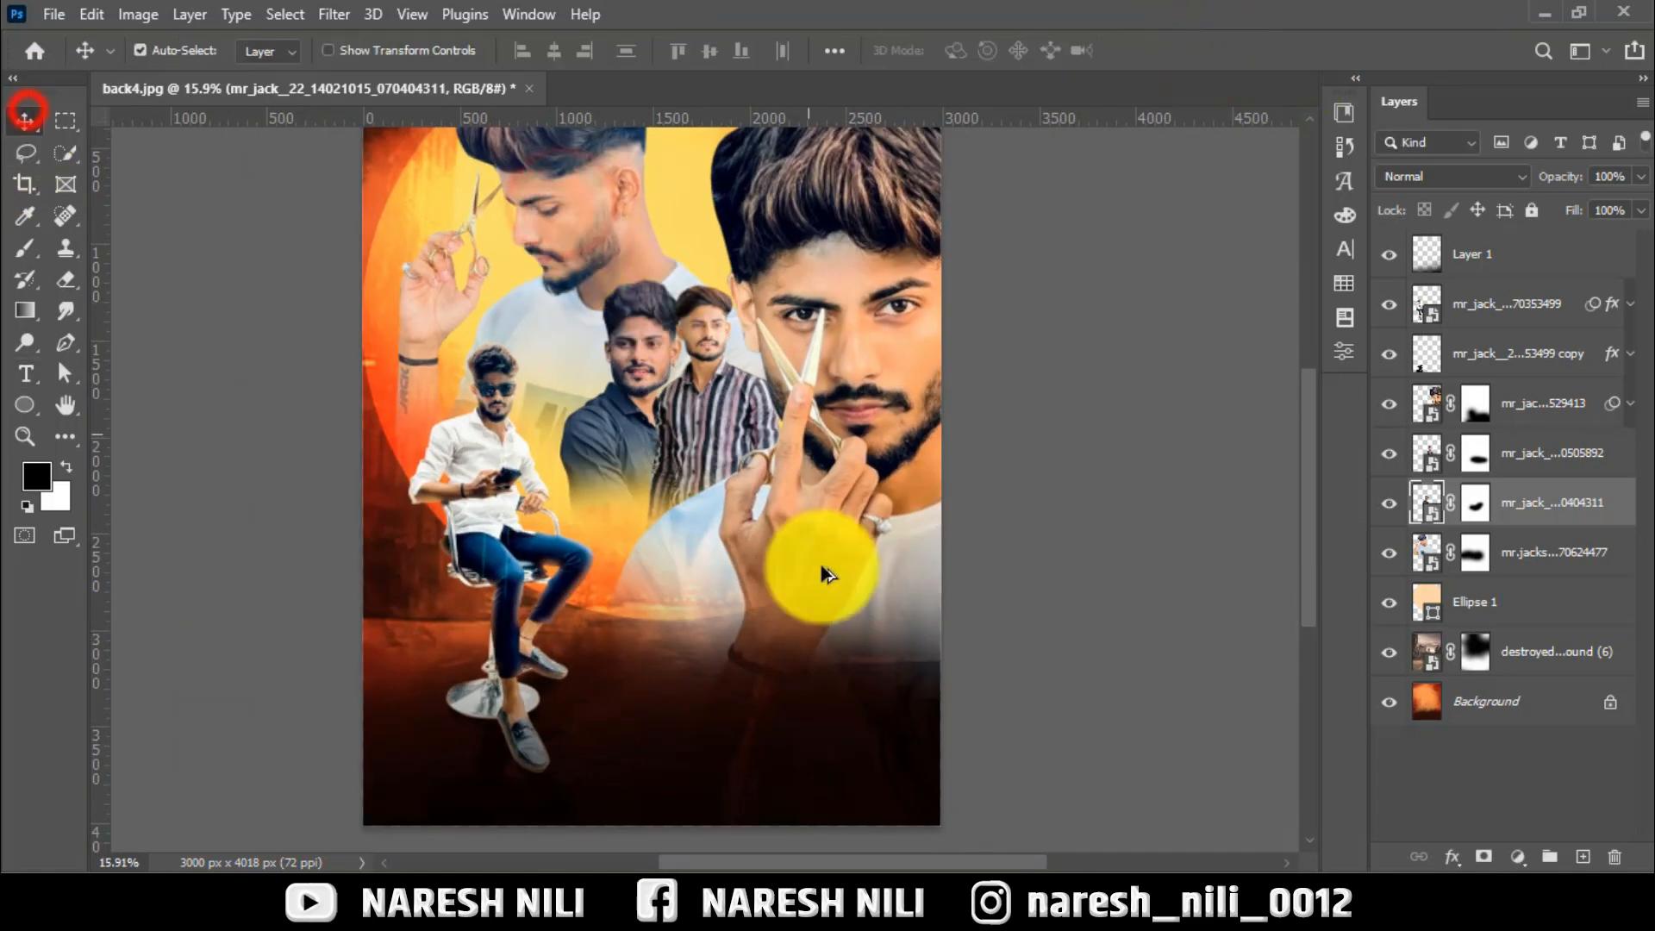
Shift the 070624477 portrait down and right, then scale it together with the two small portraits to about 108.63% and reposition them
scroll(813, 537, down, 1)
drag(641, 278, 687, 354)
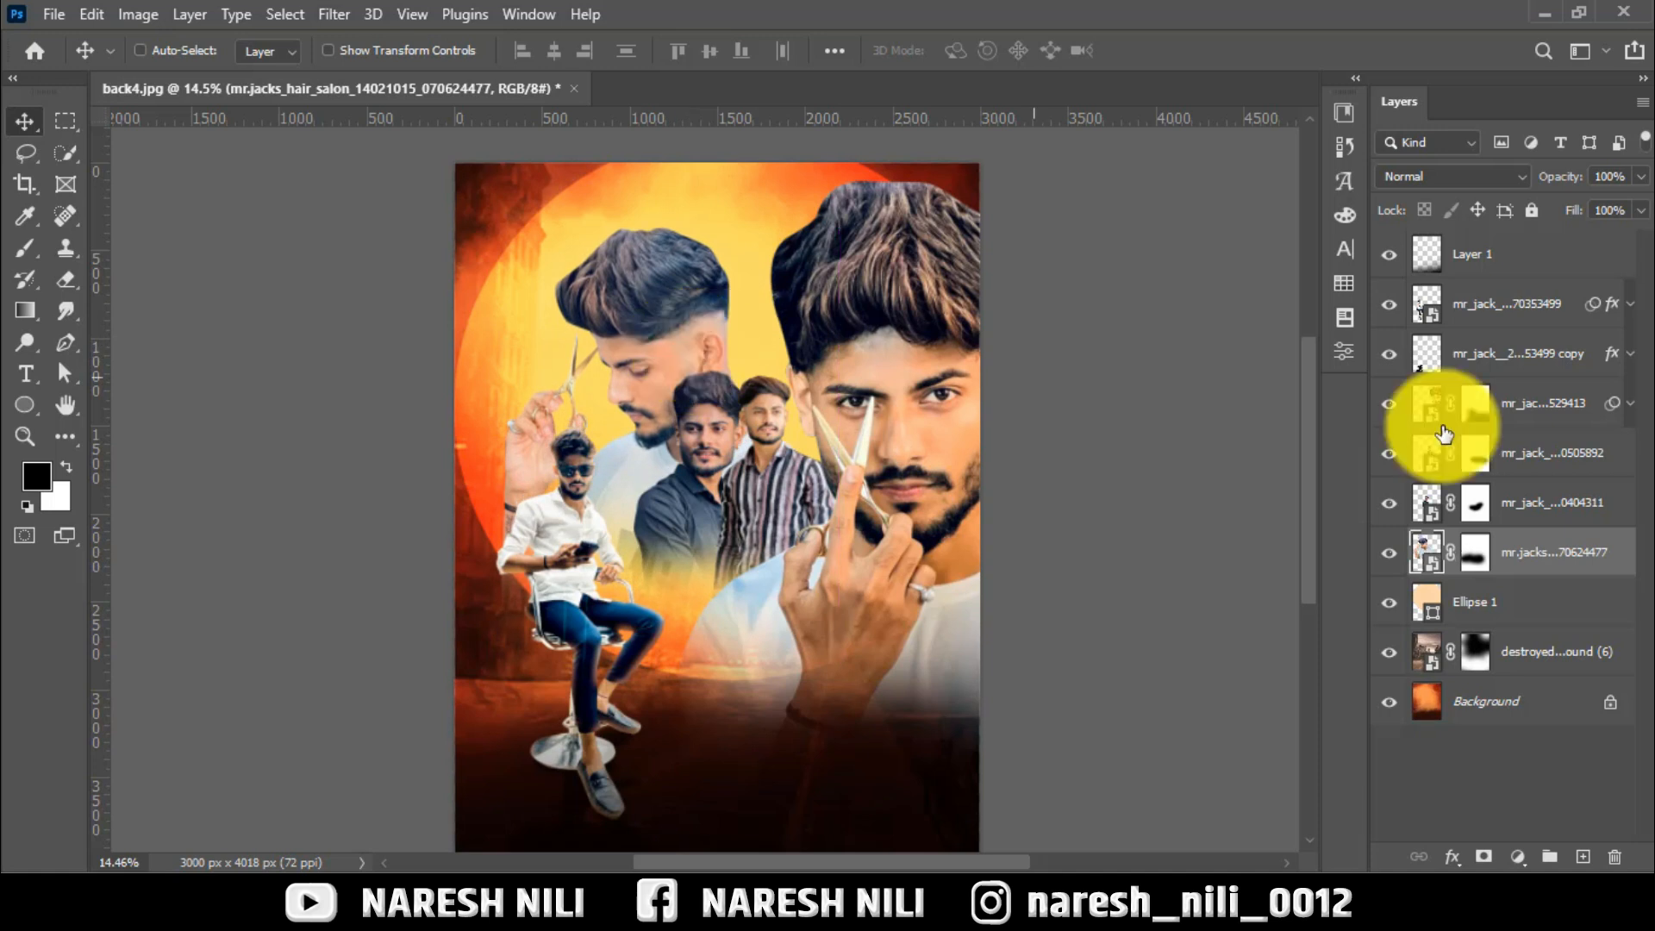
shift+click(1466, 452)
key(ctrl+t)
drag(851, 656, 869, 683)
drag(805, 555, 901, 403)
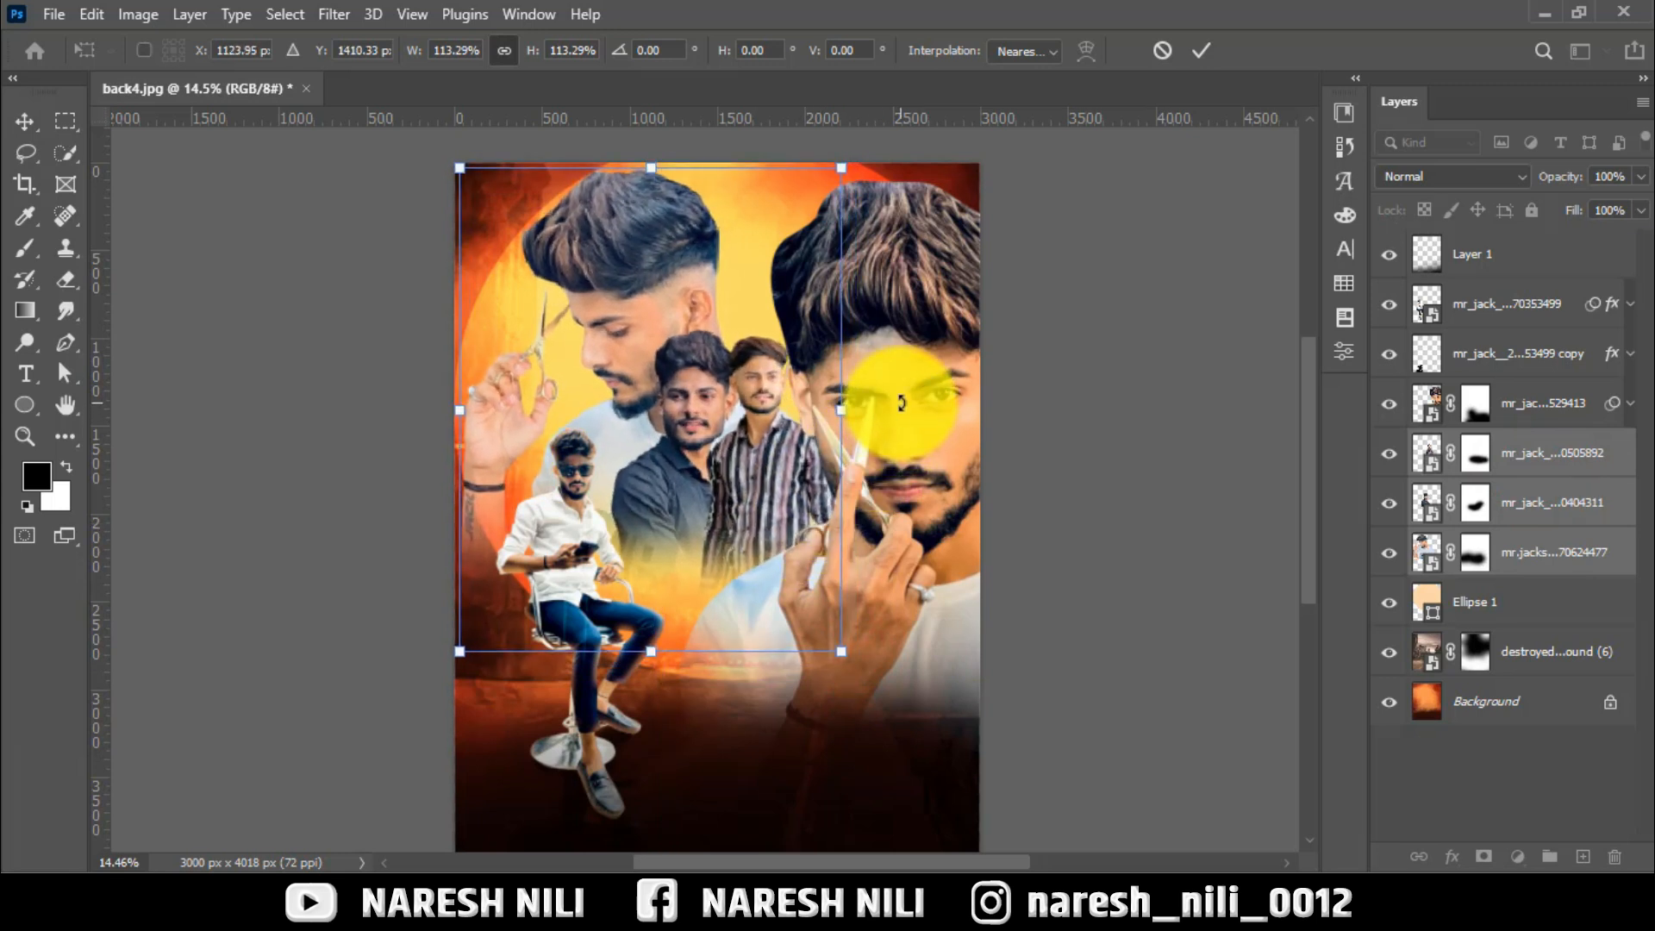
drag(842, 654, 834, 642)
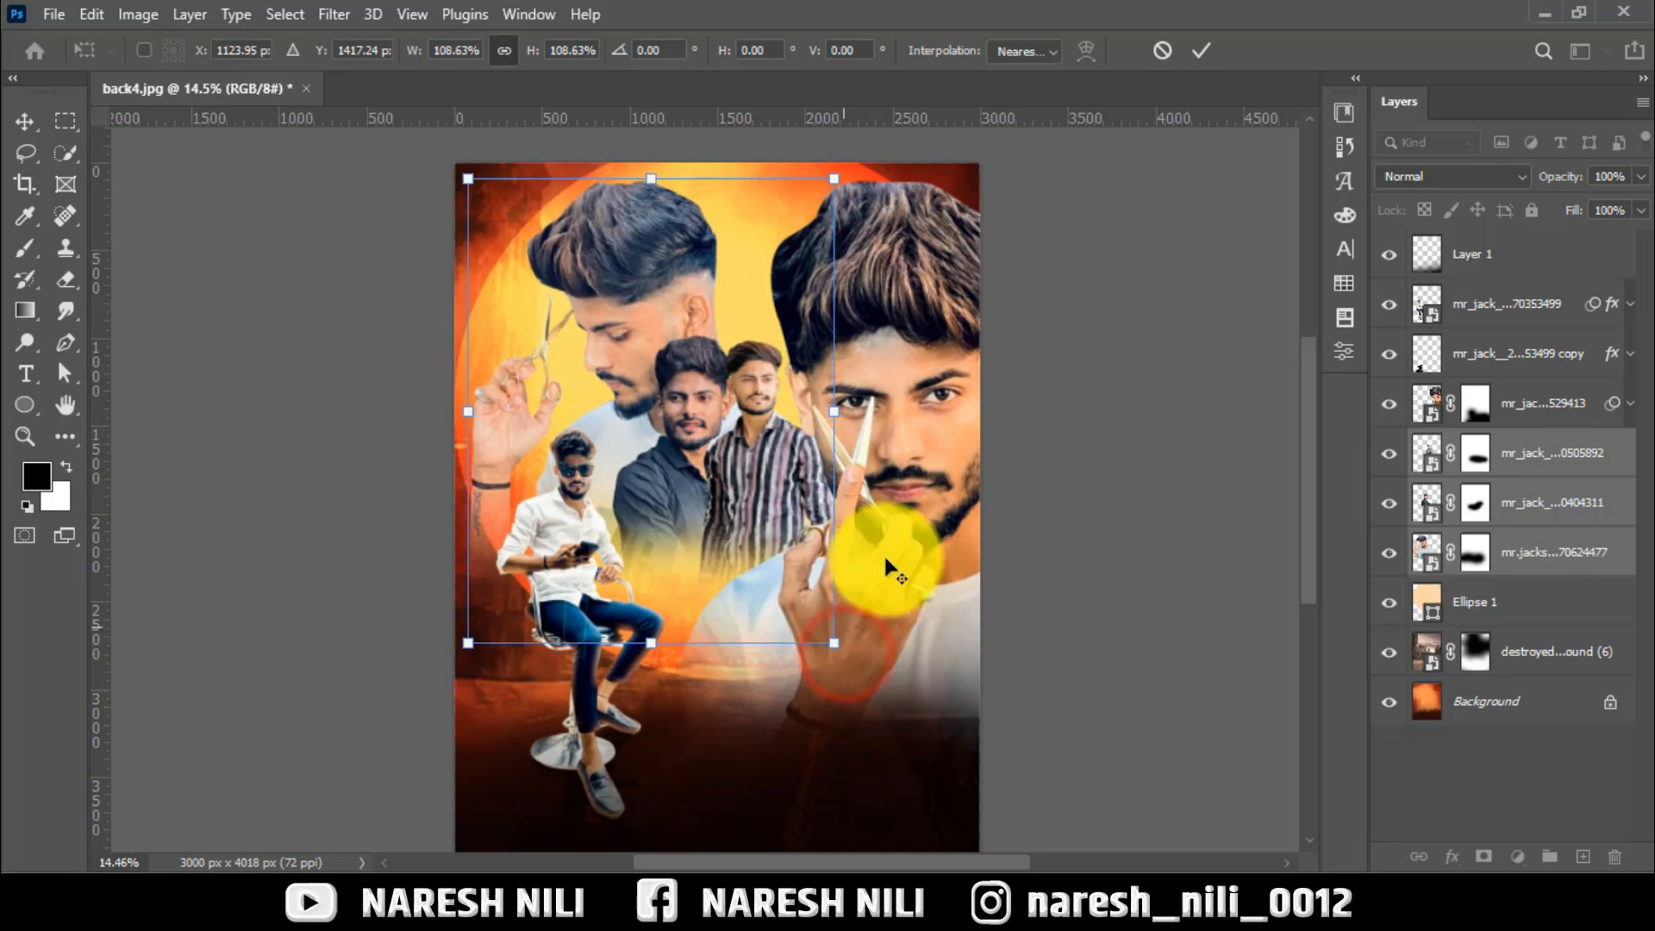
click(1208, 55)
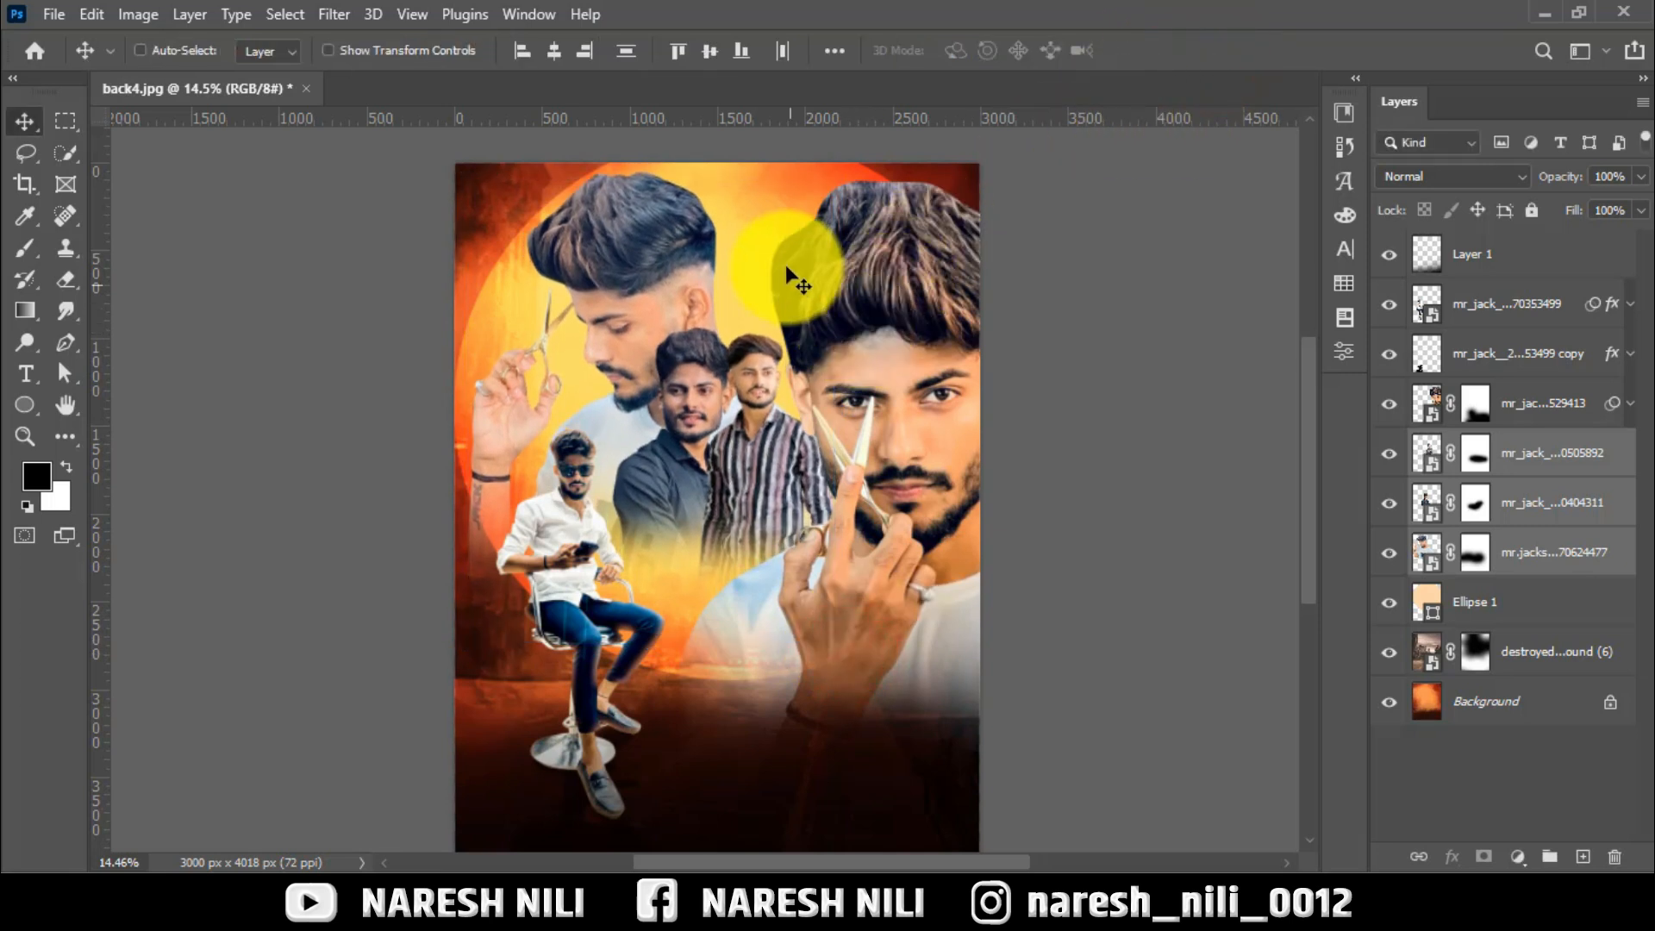
Nudge the large 070529413 portrait slightly upward
click(1515, 401)
mouse_move(936, 362)
mouse_down()
mouse_move(938, 343)
mouse_move(901, 411)
mouse_move(913, 379)
mouse_up()
scroll(880, 406, down, 1)
scroll(802, 534, left, 1)
Move the dark-shirted man in the 070404311 layer up by about 48 px
click(1515, 454)
ctrl+click(1512, 504)
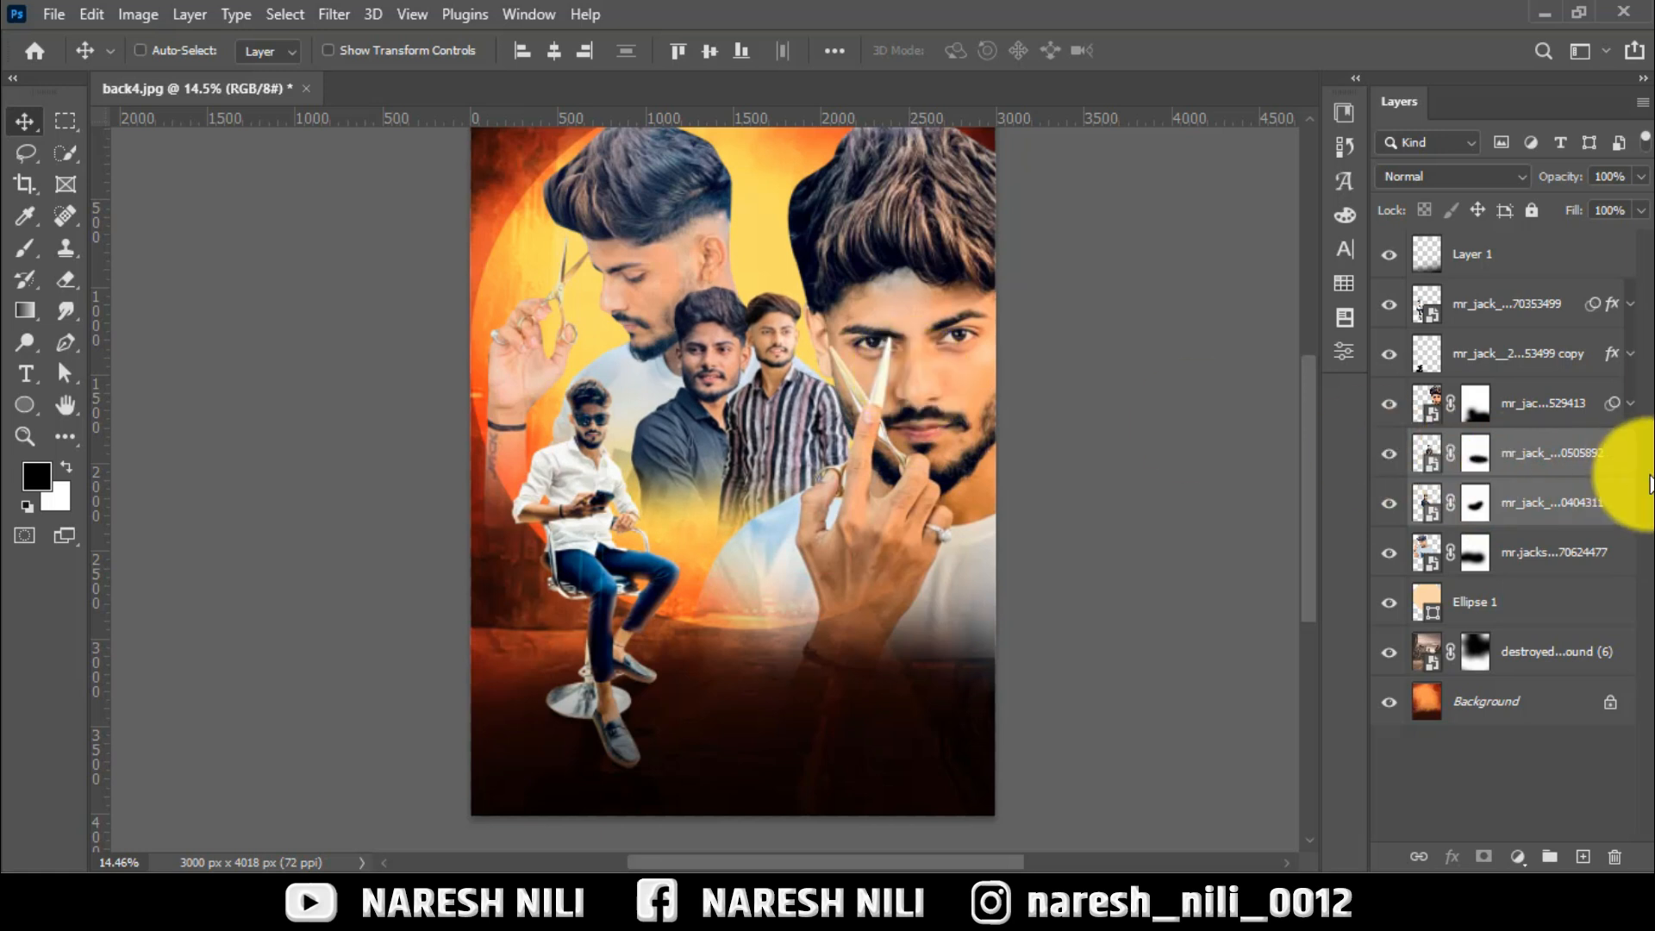
click(1518, 507)
key(ctrl+t)
drag(720, 403, 720, 410)
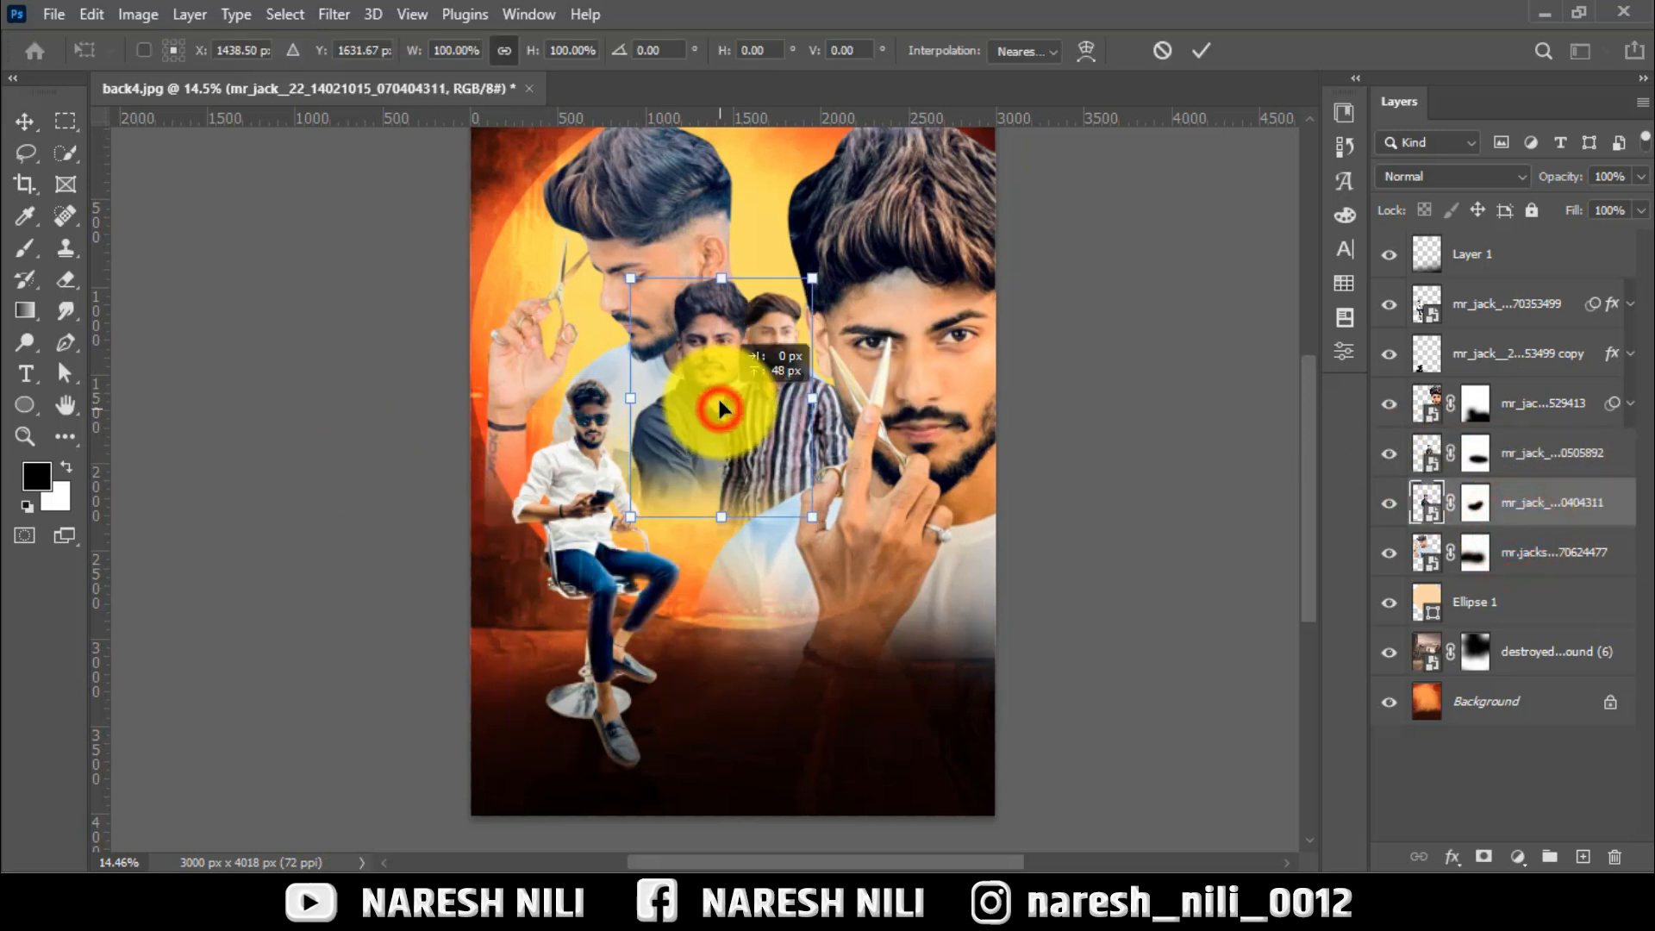
click(1201, 50)
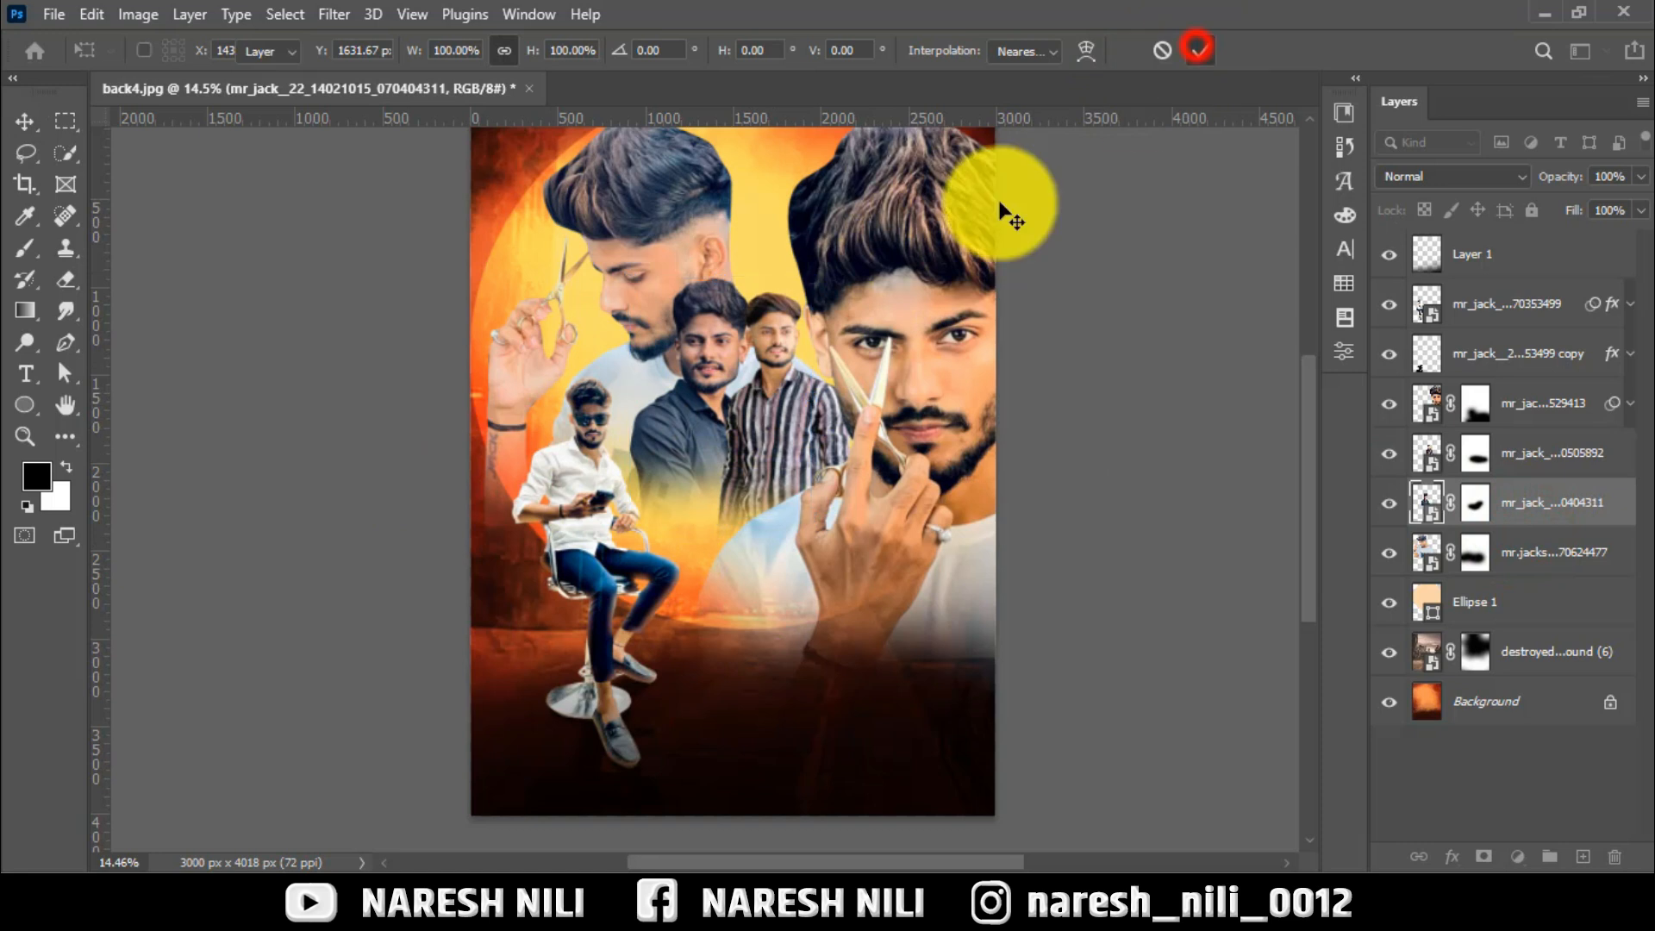
Duplicate the Background layer directly above the seated man's layer and set the copy's blend mode to Color
scroll(752, 413, down, 2)
scroll(752, 414, up, 1)
click(1427, 700)
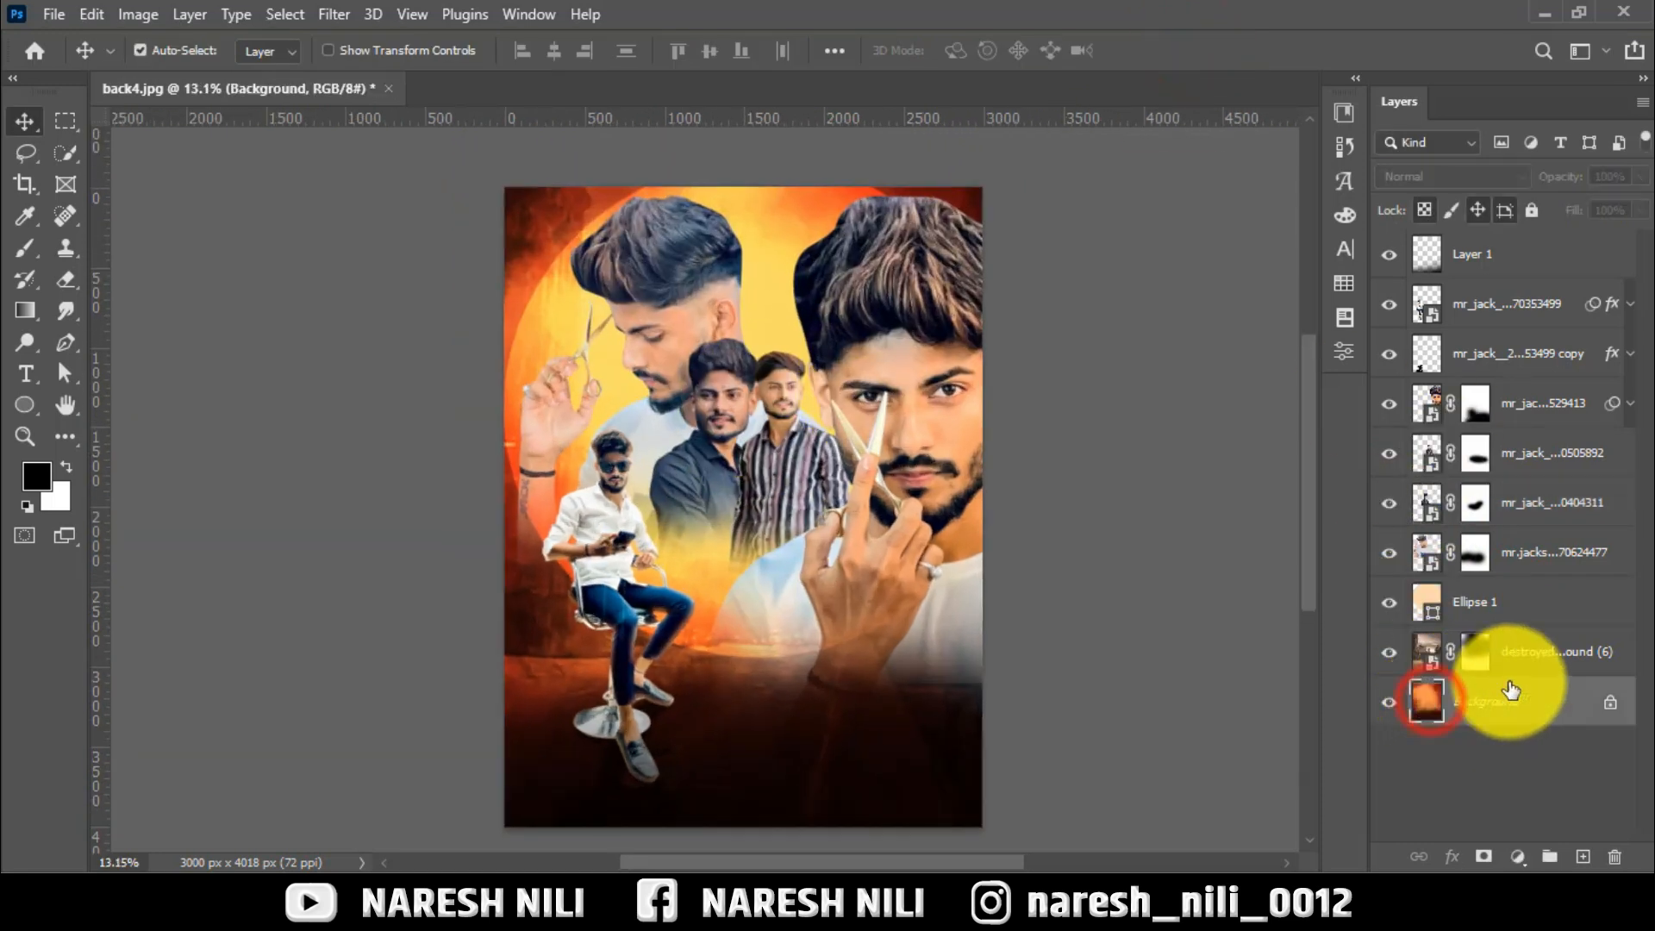
drag(1501, 671, 1470, 280)
click(1441, 176)
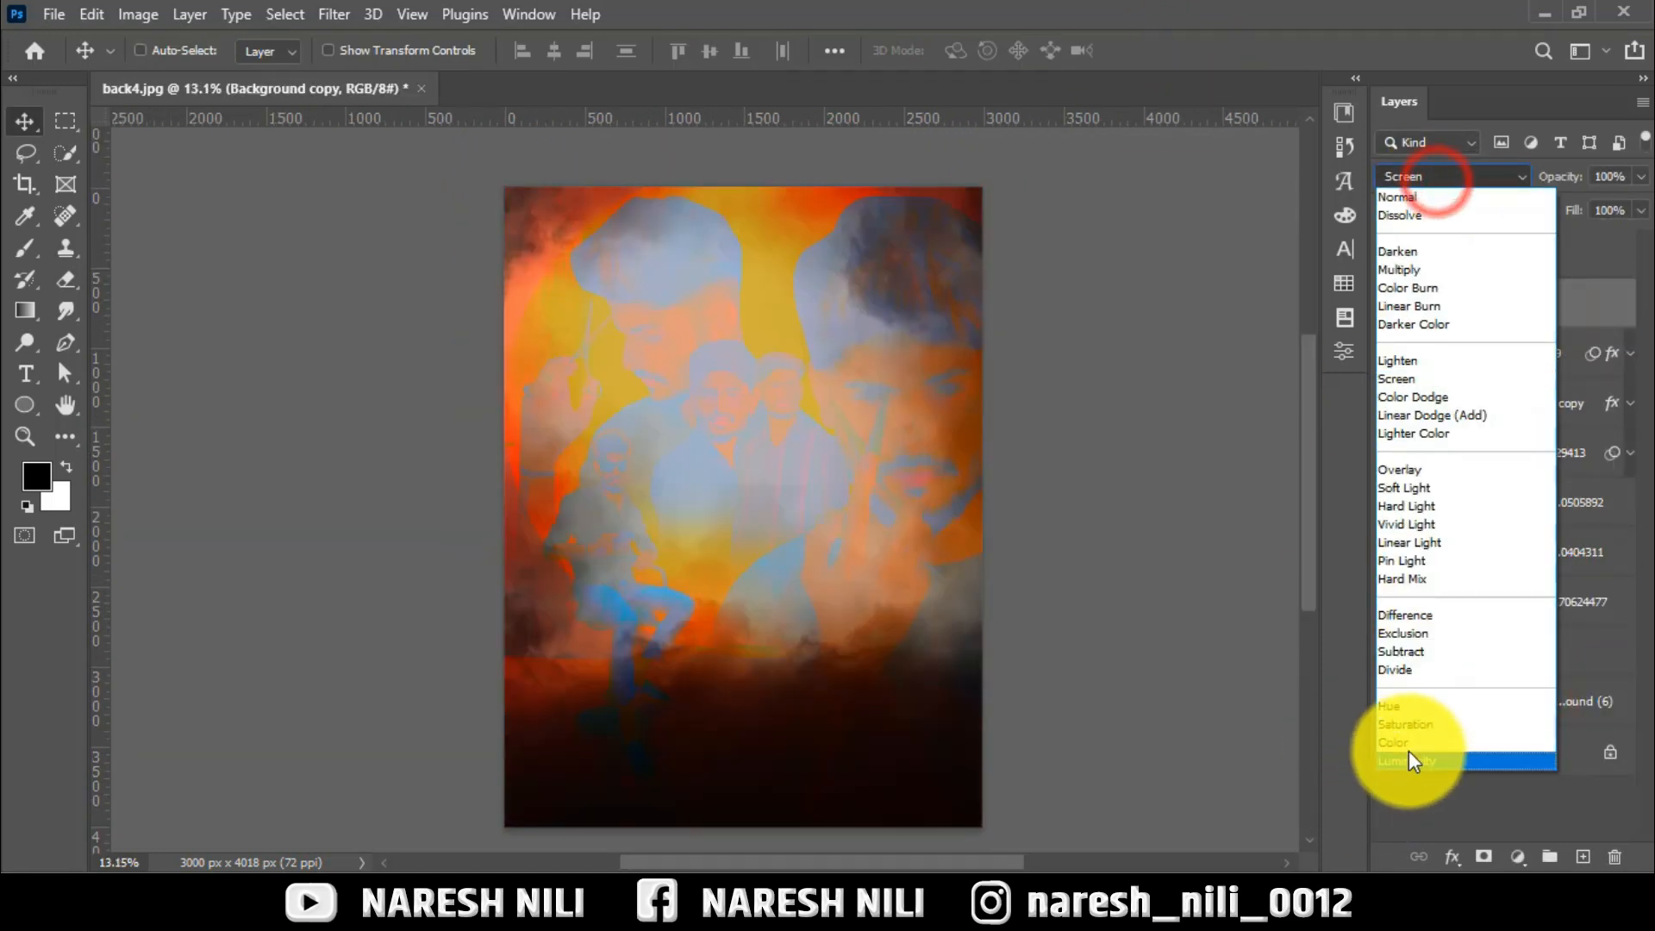
click(1406, 747)
Apply Hue/Saturation to the background copy with Saturation -47 and Lightness +13
click(141, 14)
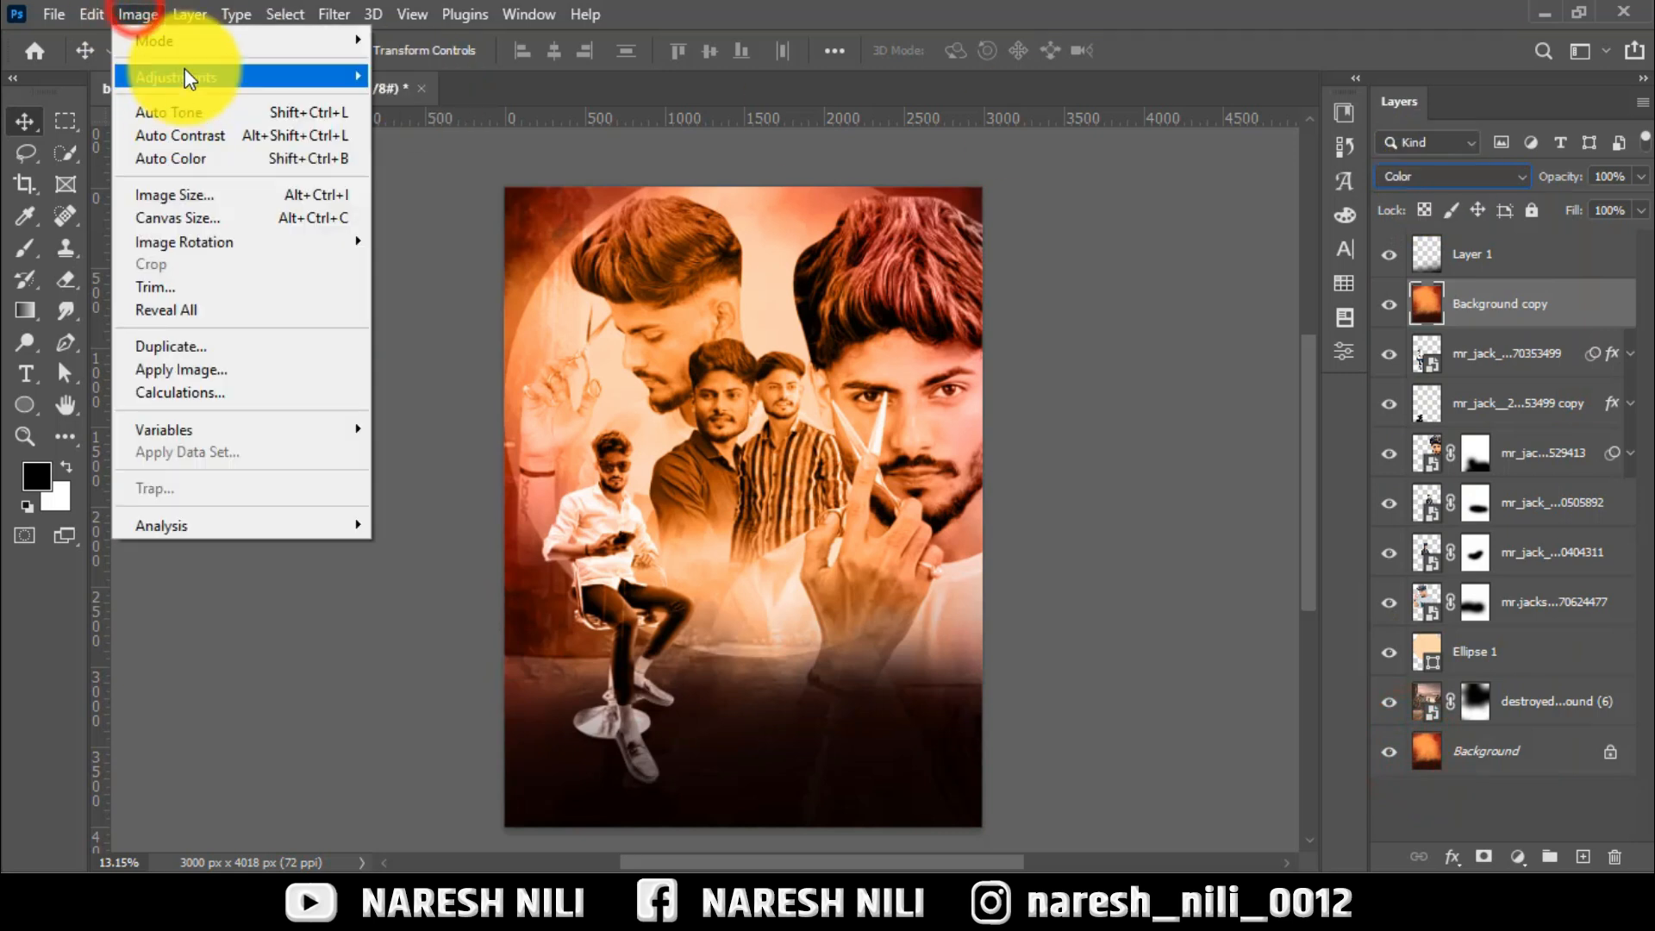
click(228, 76)
click(463, 205)
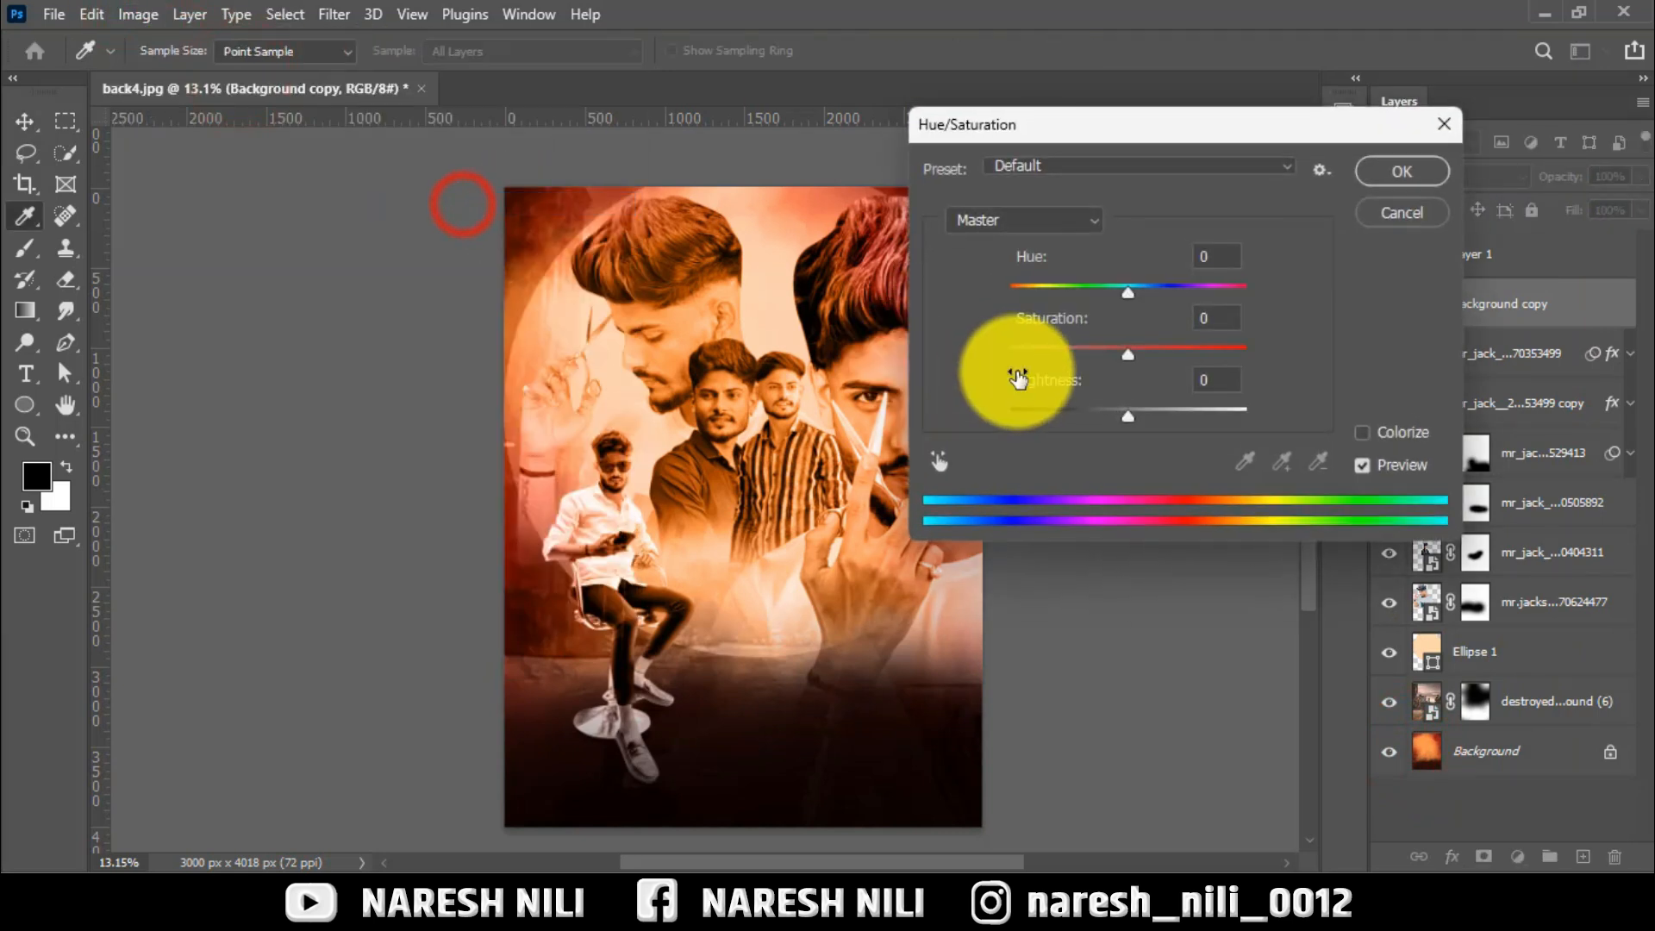
drag(1067, 350, 1075, 349)
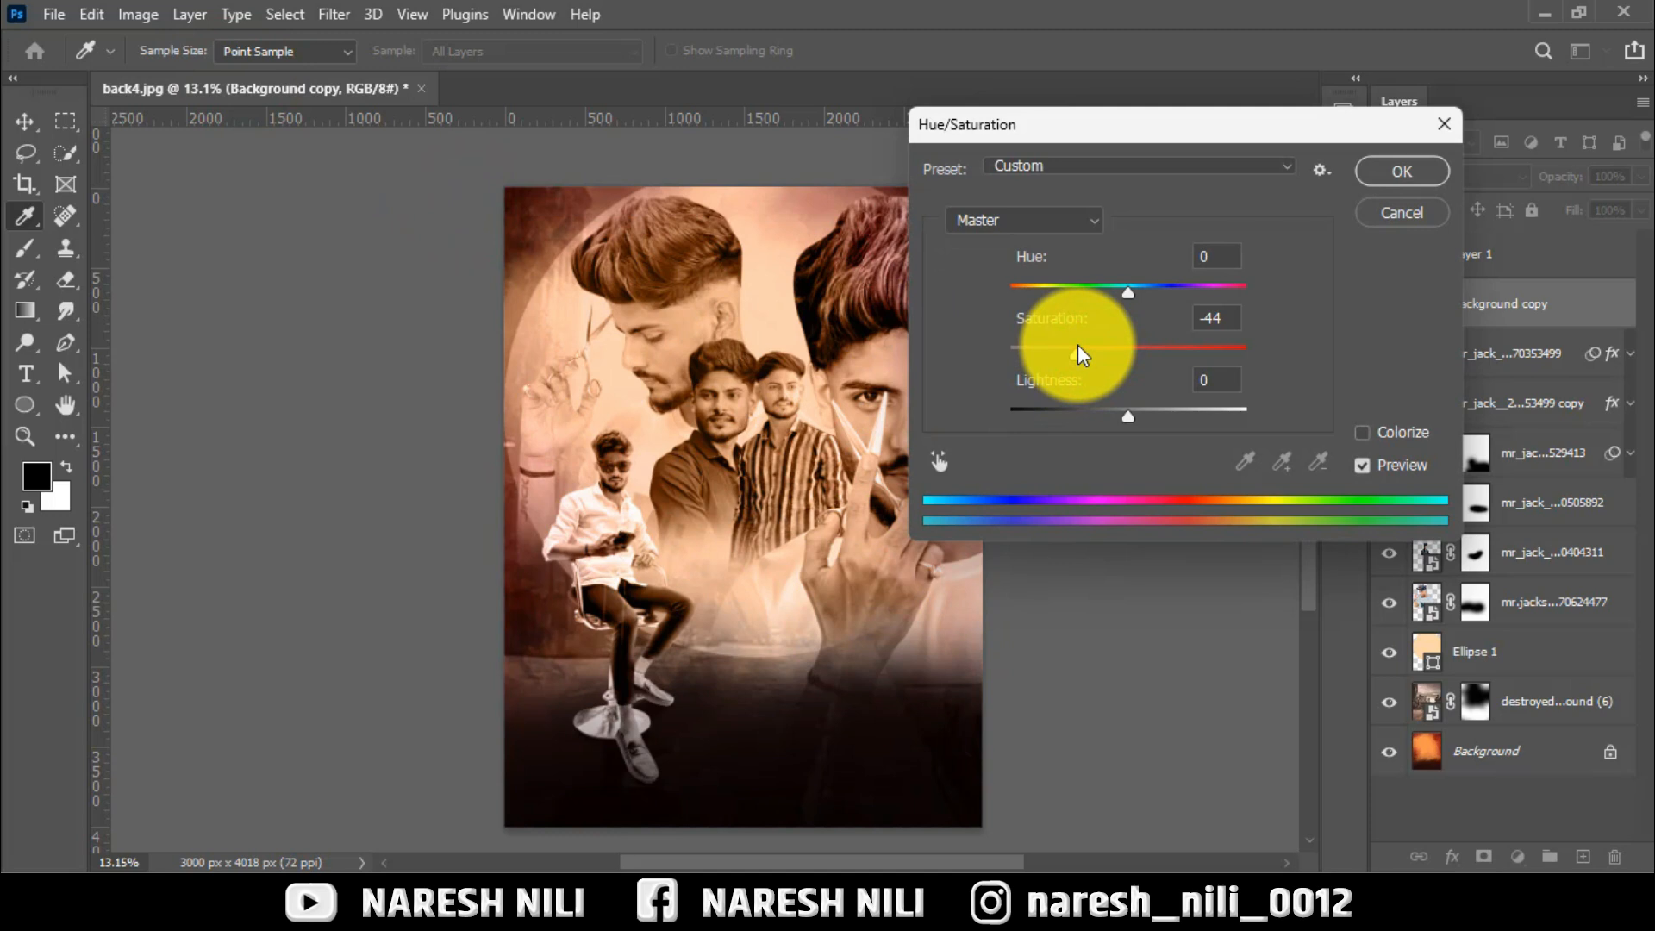
drag(1127, 414, 1144, 411)
click(1402, 171)
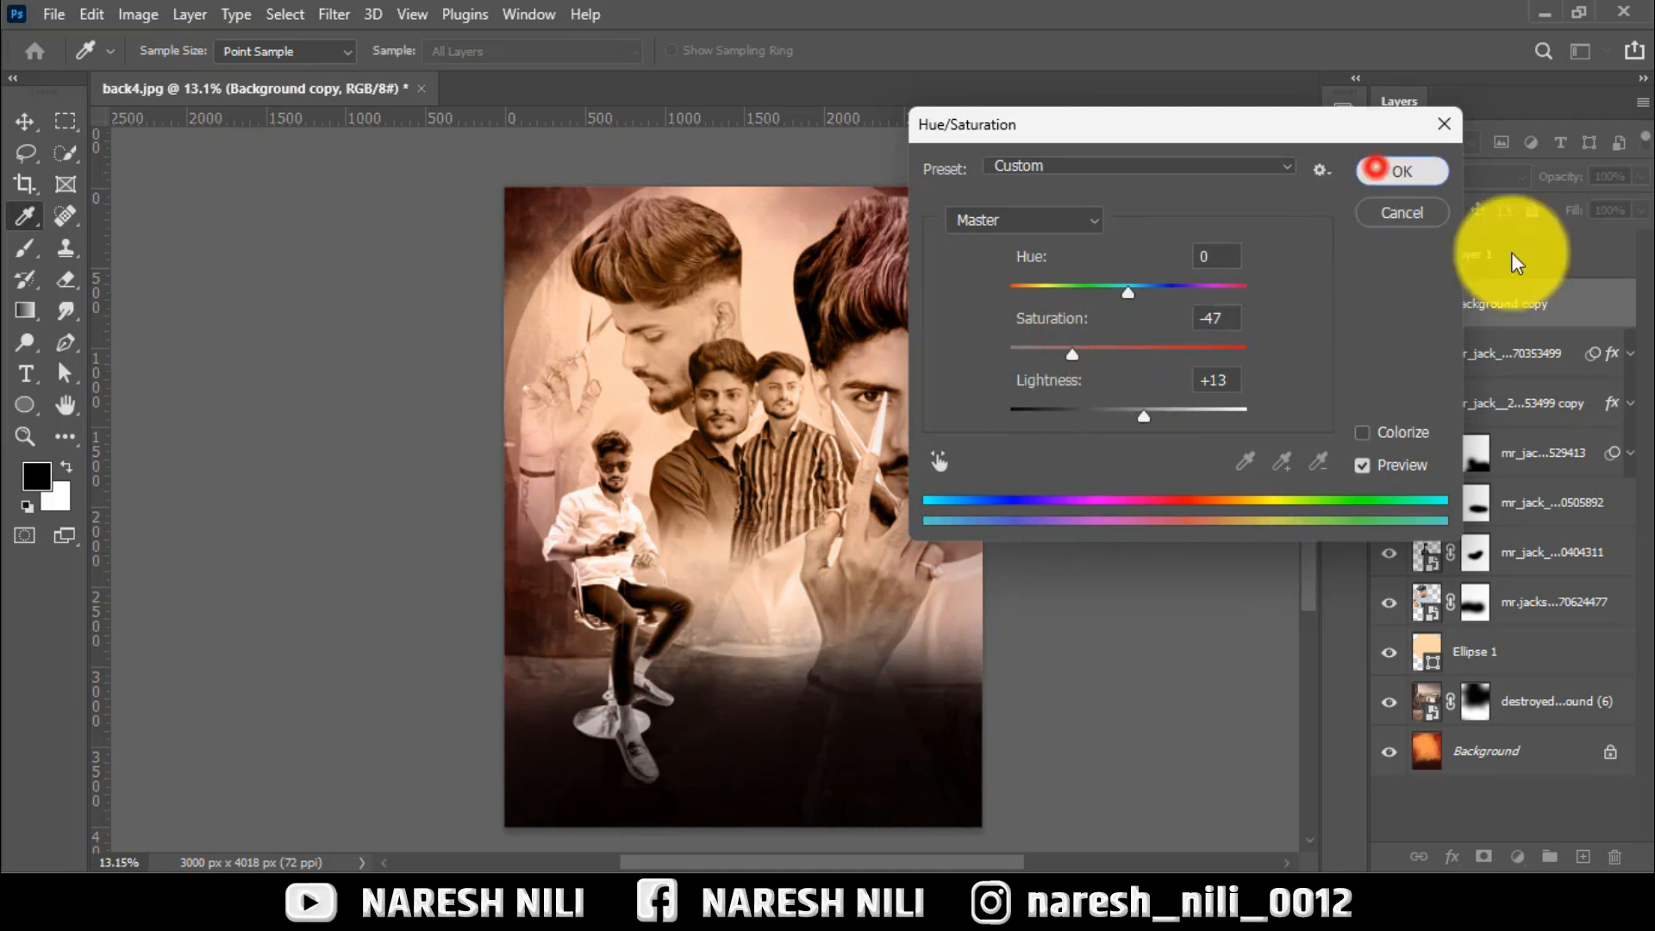
Clip the background copy to the seated man's layer with a clipping mask
key(v)
right_click(1528, 315)
click(1278, 465)
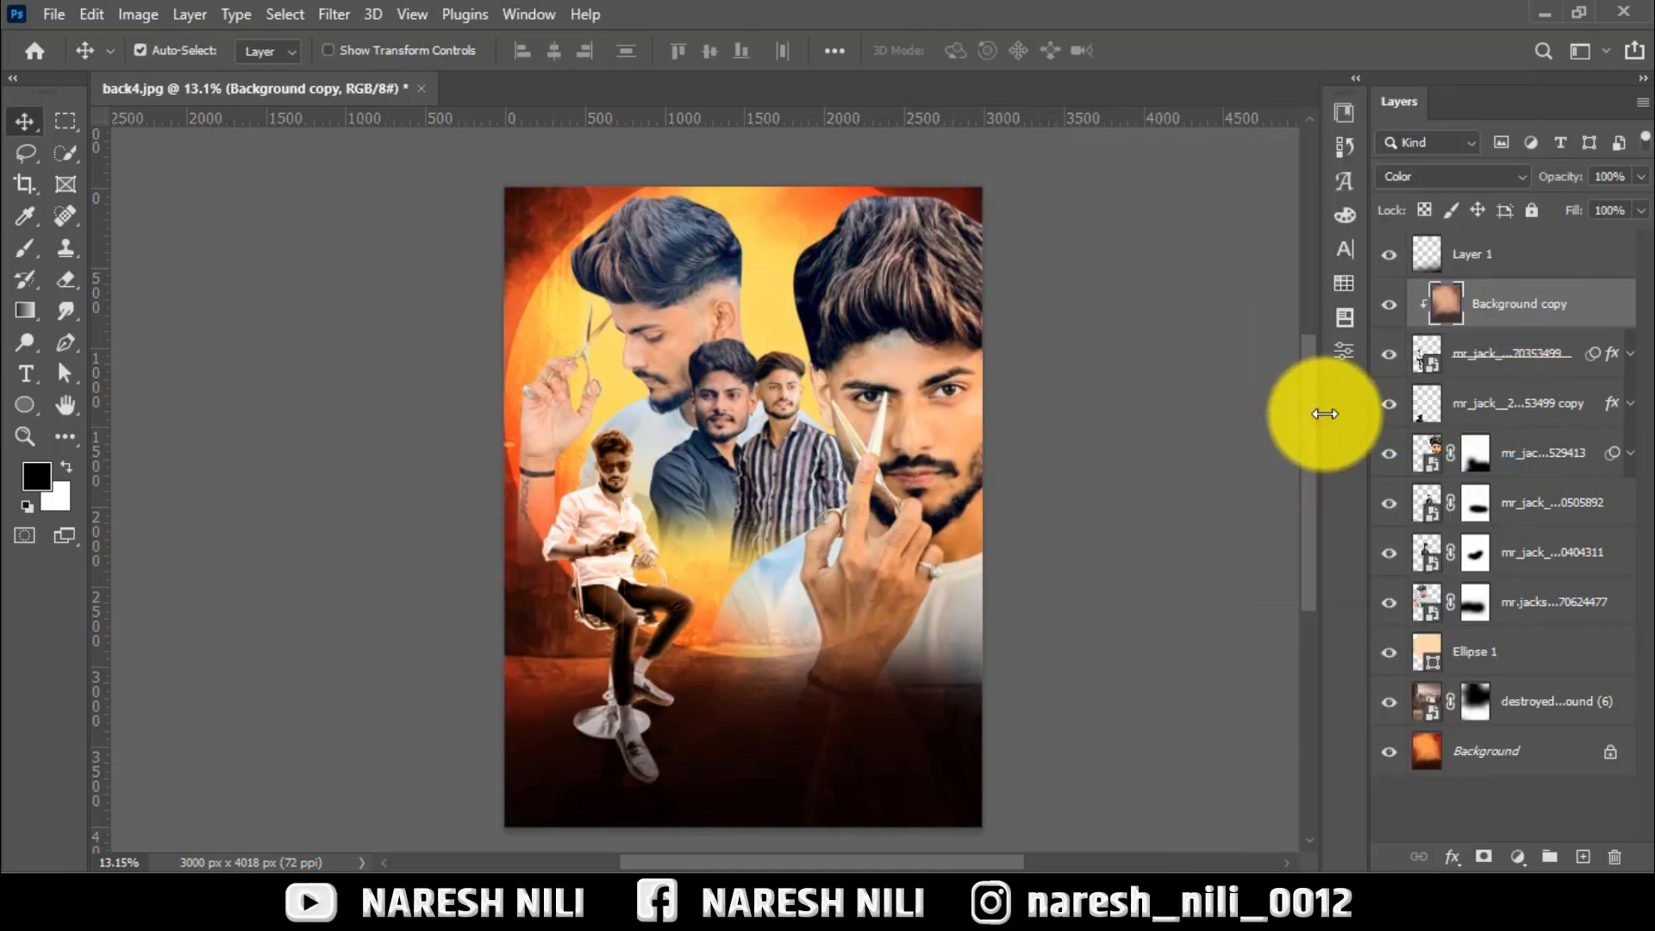
Duplicate the Color-mode background copy directly above the 070404311 portrait layer and clip it to that layer
click(1507, 303)
key(ctrl+k)
click(1394, 102)
key(ctrl+j)
drag(1482, 303, 1511, 487)
right_click(1484, 558)
click(1258, 469)
Duplicate the clipped background copy directly above the 070505892 portrait layer and clip the new copy to that layer
key(ctrl+j)
right_click(1511, 503)
click(1305, 472)
click(888, 425)
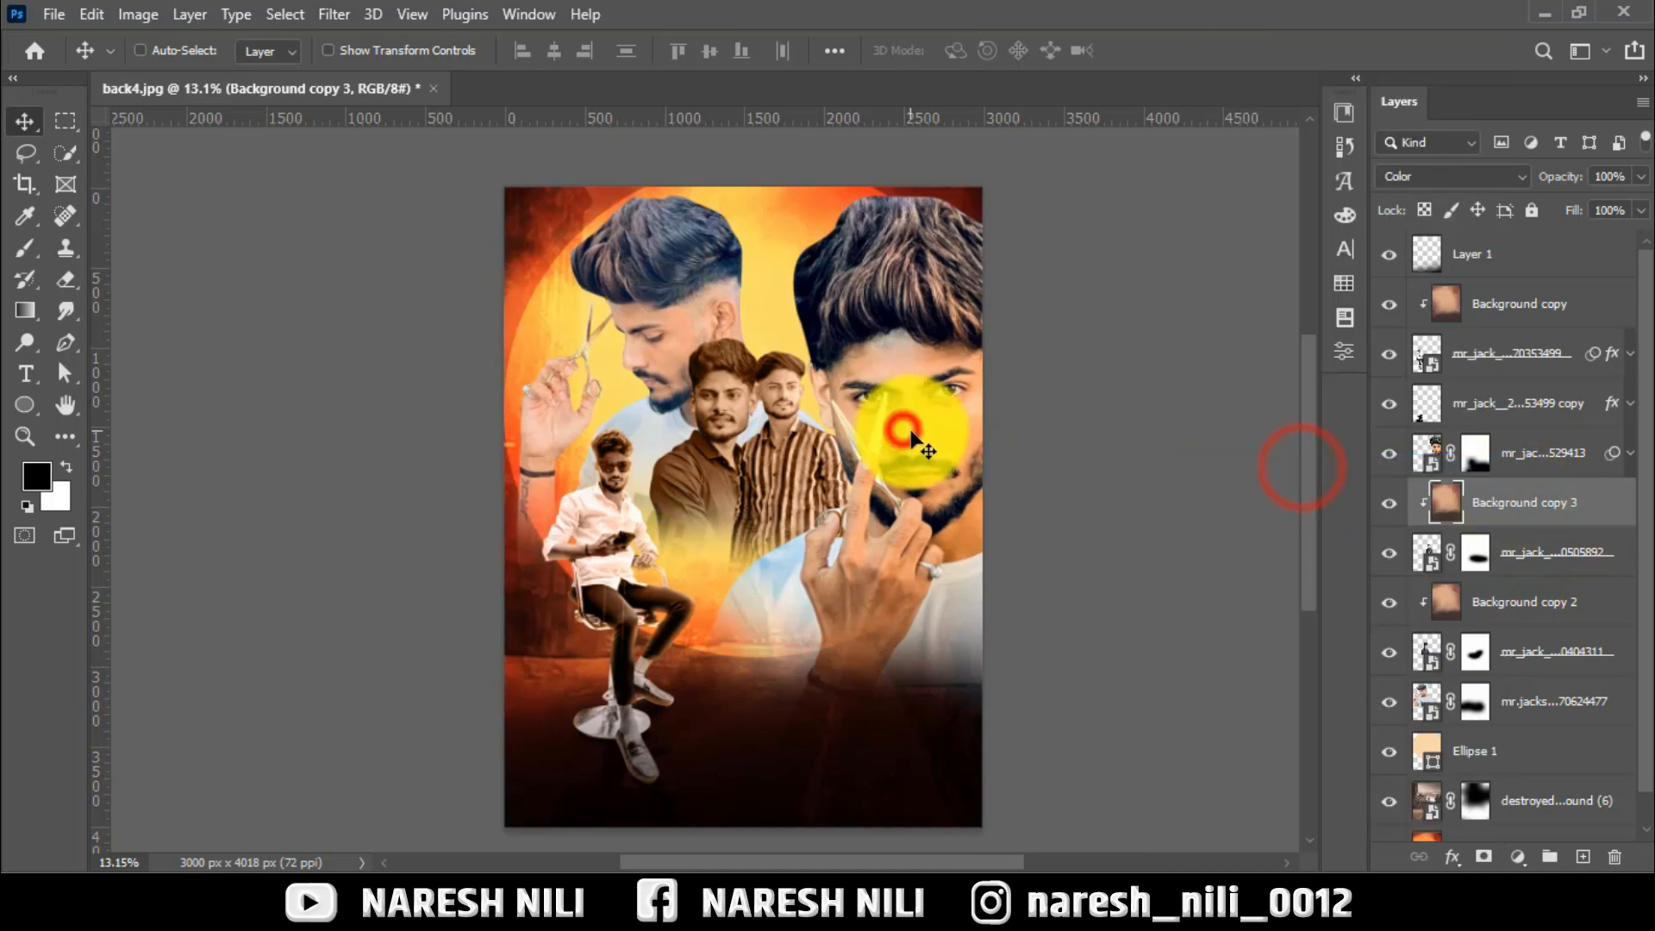
Set the blend mode of the 070624477 side-profile portrait layer to Luminosity
click(1513, 705)
click(1453, 175)
click(1418, 758)
click(1097, 536)
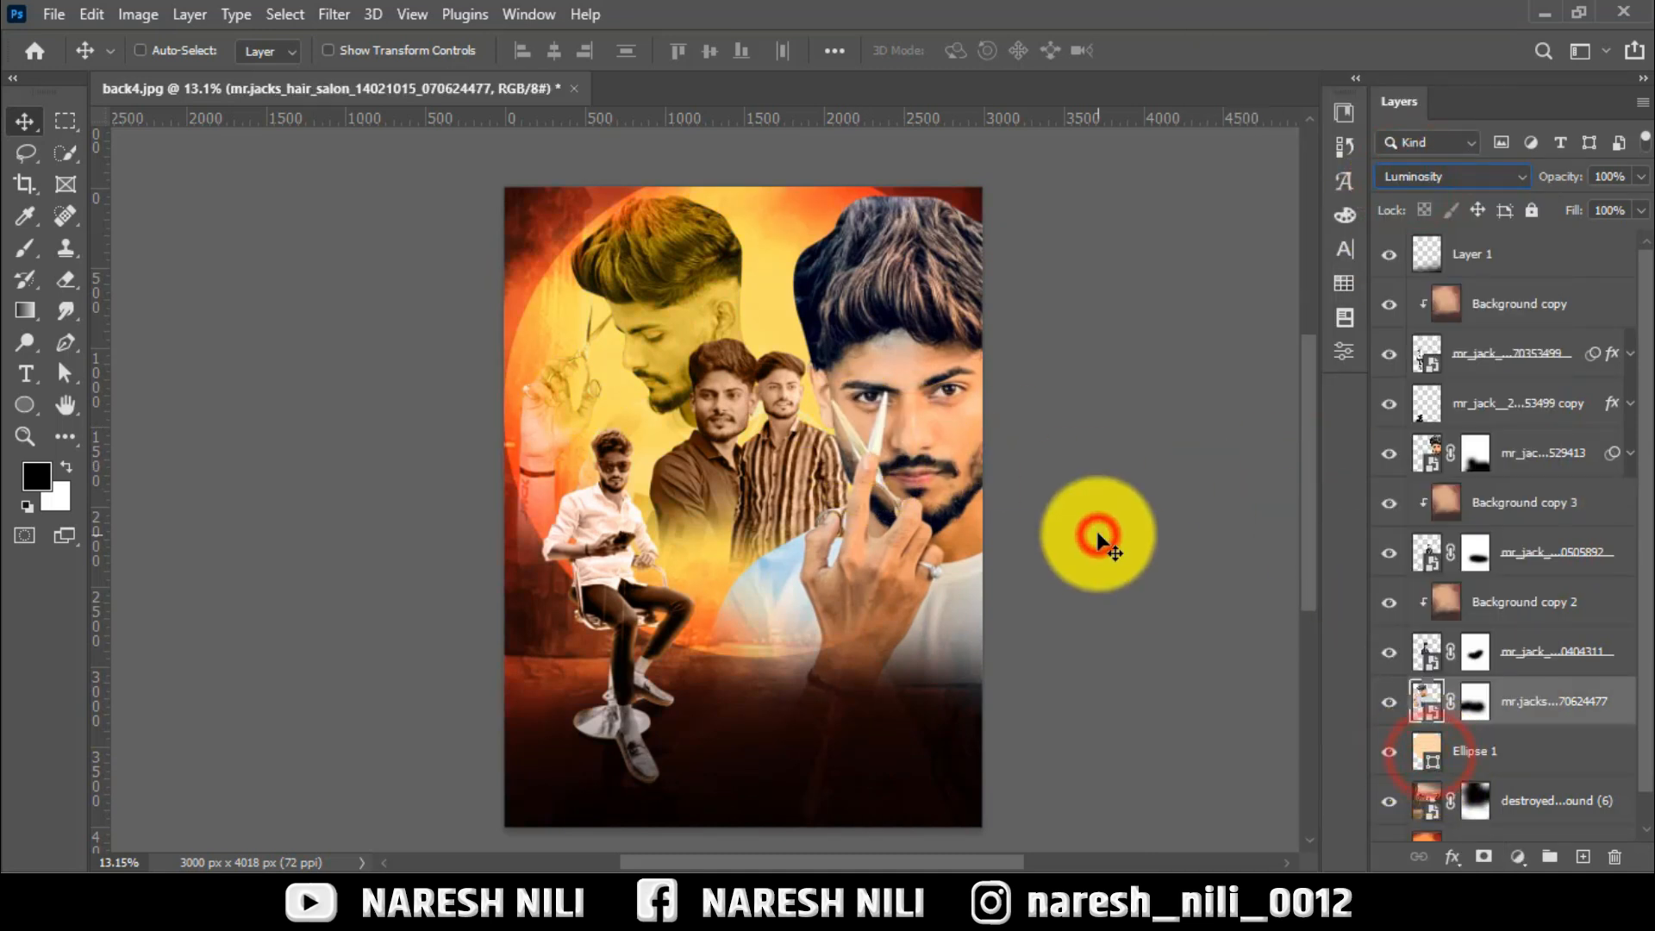
Copy the Camera Raw smart filter from the 070529413 portrait layer to the 070505892, 070404311 and 070624477 layers
click(1630, 452)
click(1524, 498)
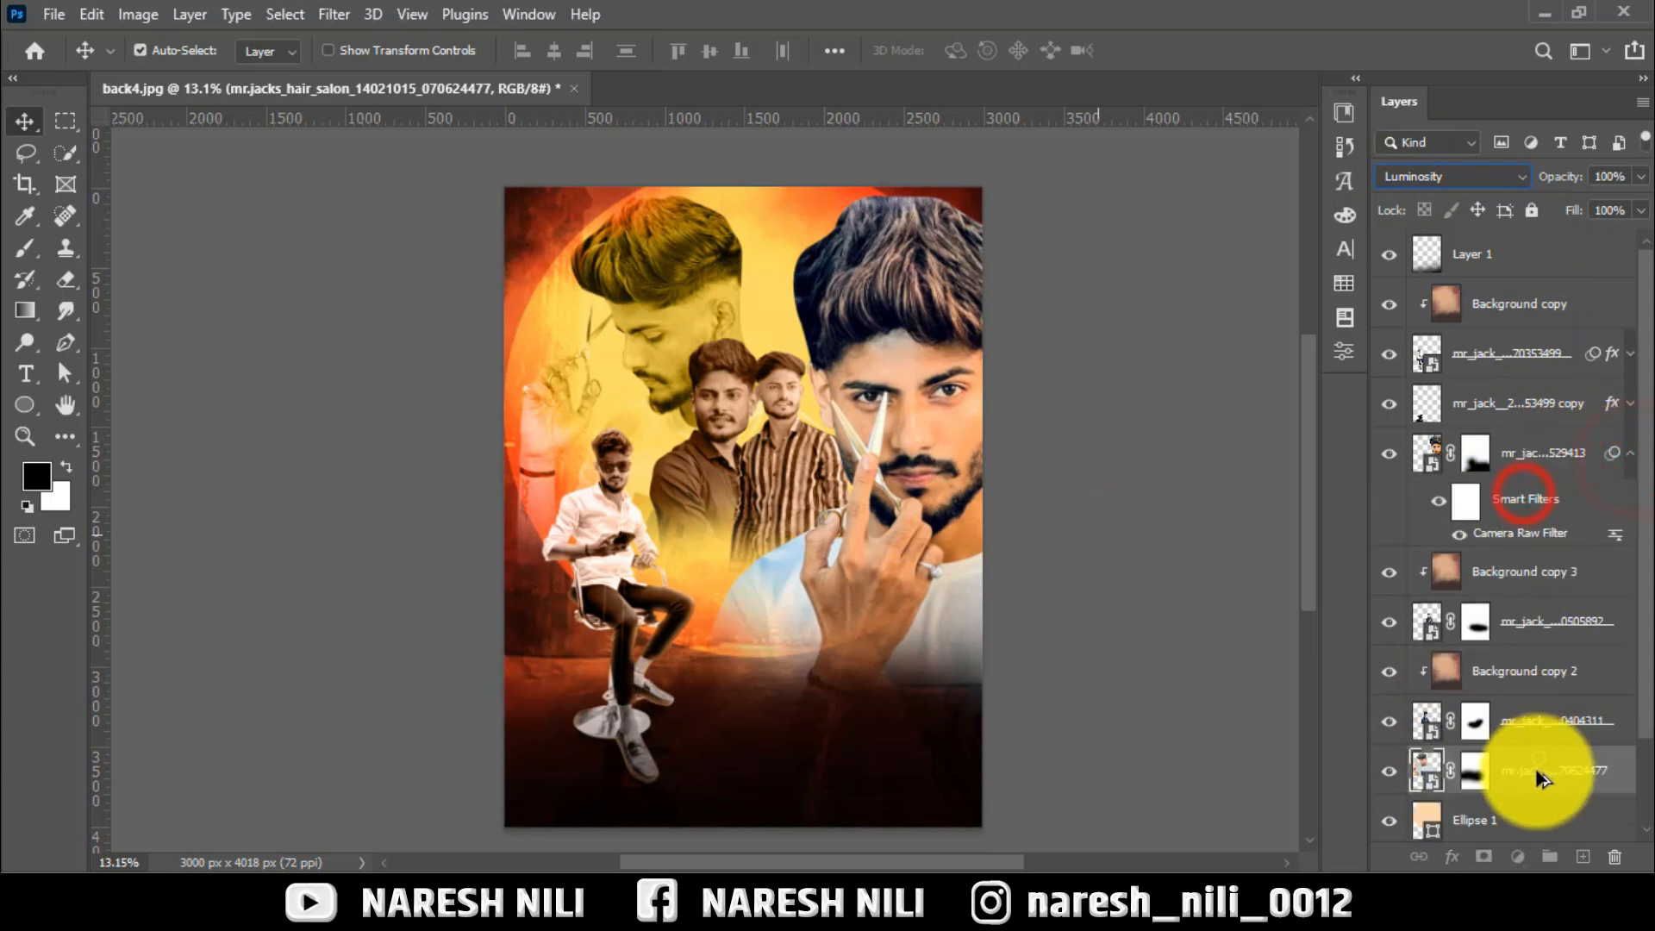
drag(1522, 496, 1576, 670)
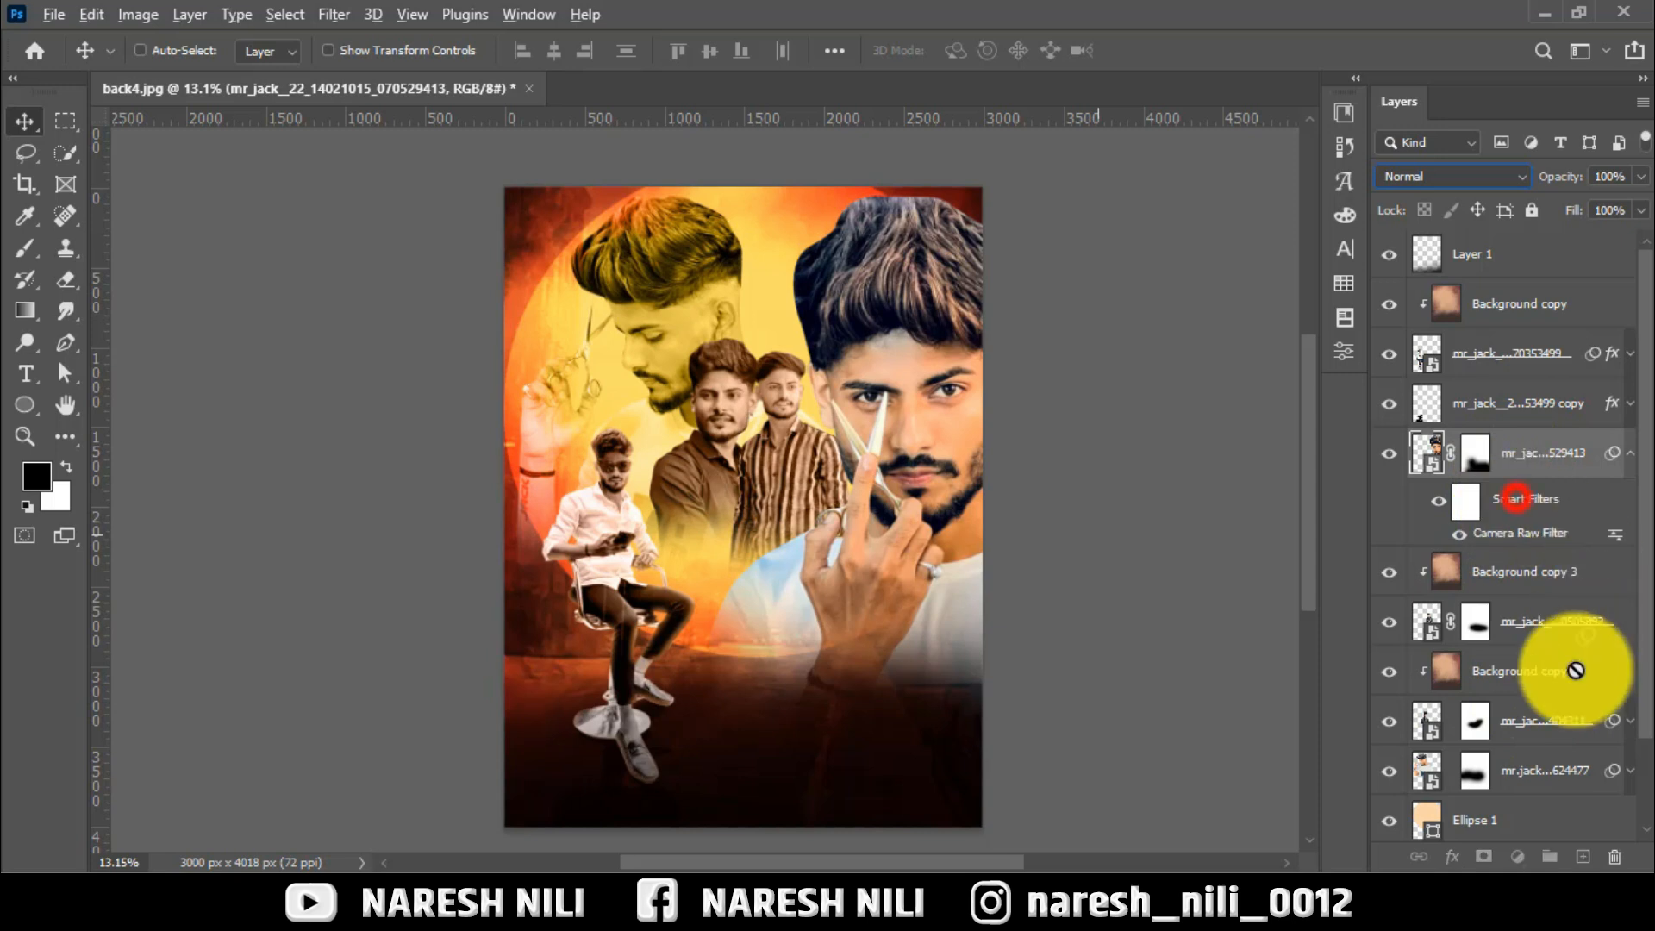
drag(1548, 614, 1532, 499)
click(1626, 455)
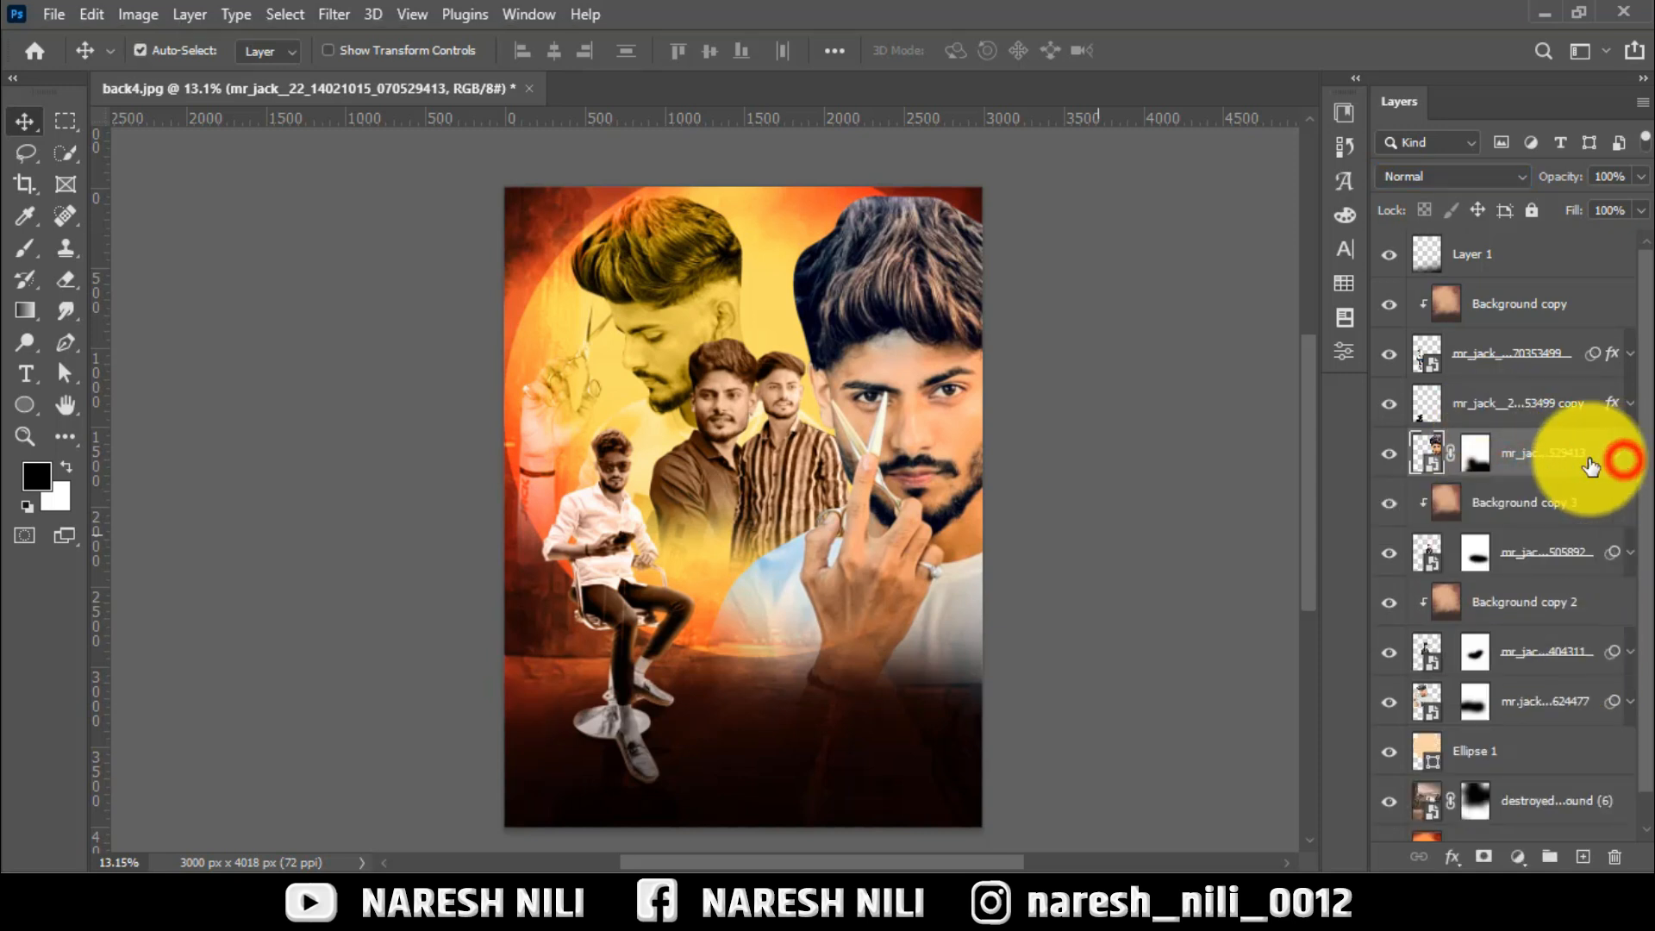
Add an orange Screen-mode Inner Shadow to the 070529413 portrait layer with 73% opacity and 98 px size
right_click(1544, 475)
click(1272, 35)
click(662, 306)
drag(903, 65, 1460, 153)
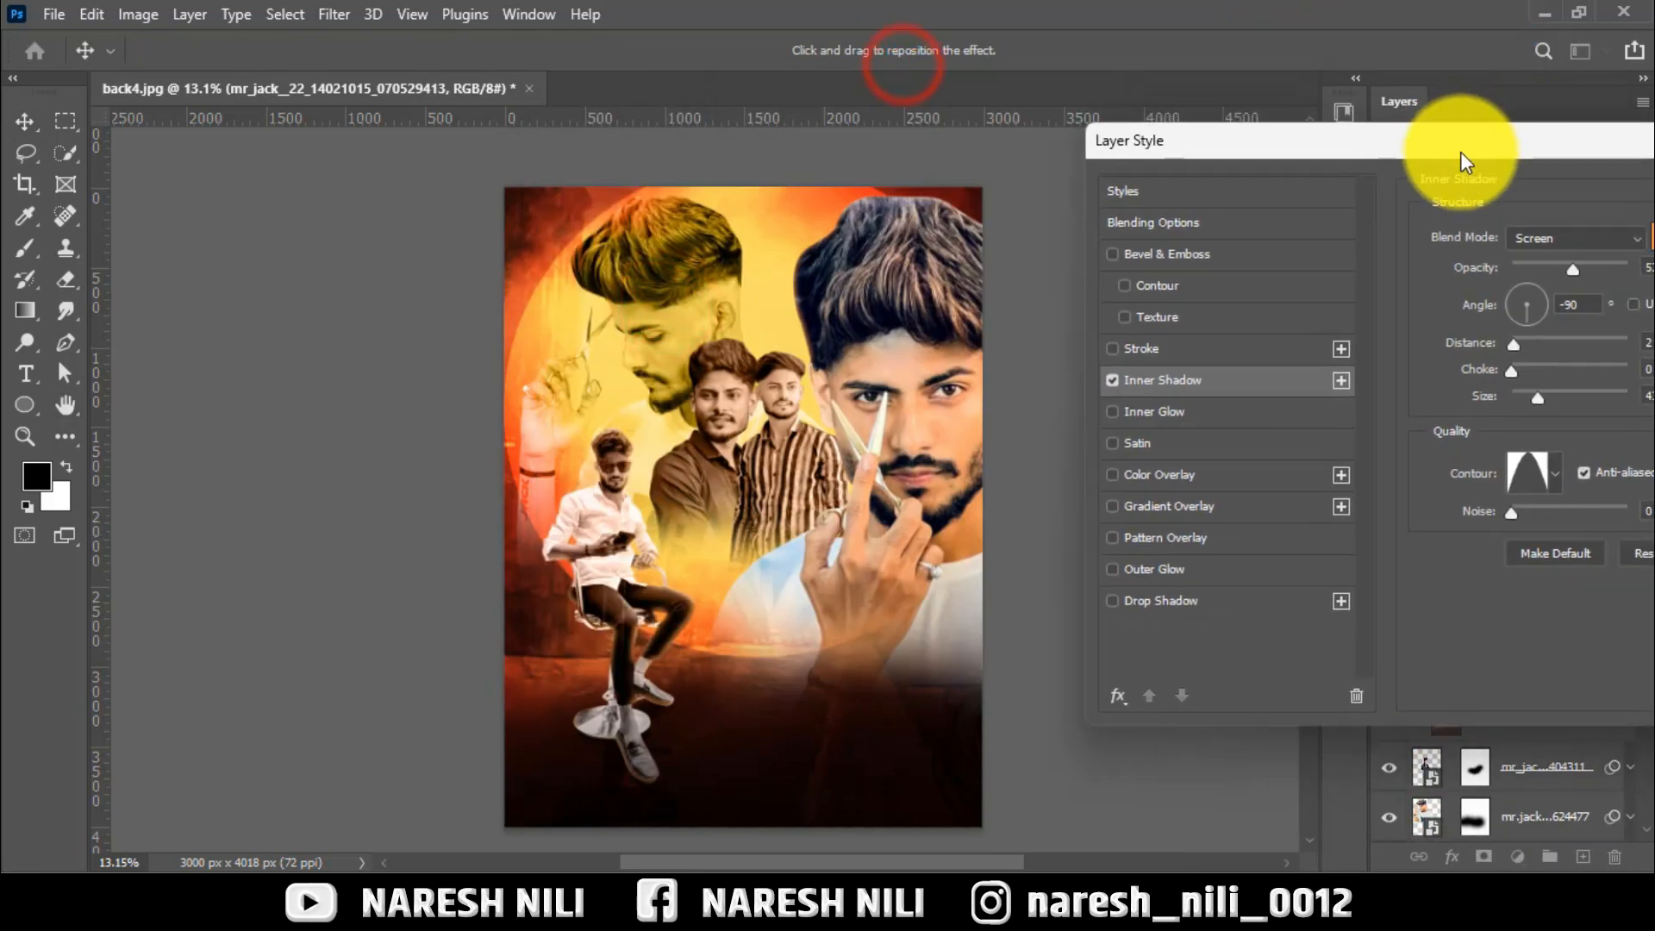
drag(1565, 396, 1561, 397)
click(1597, 273)
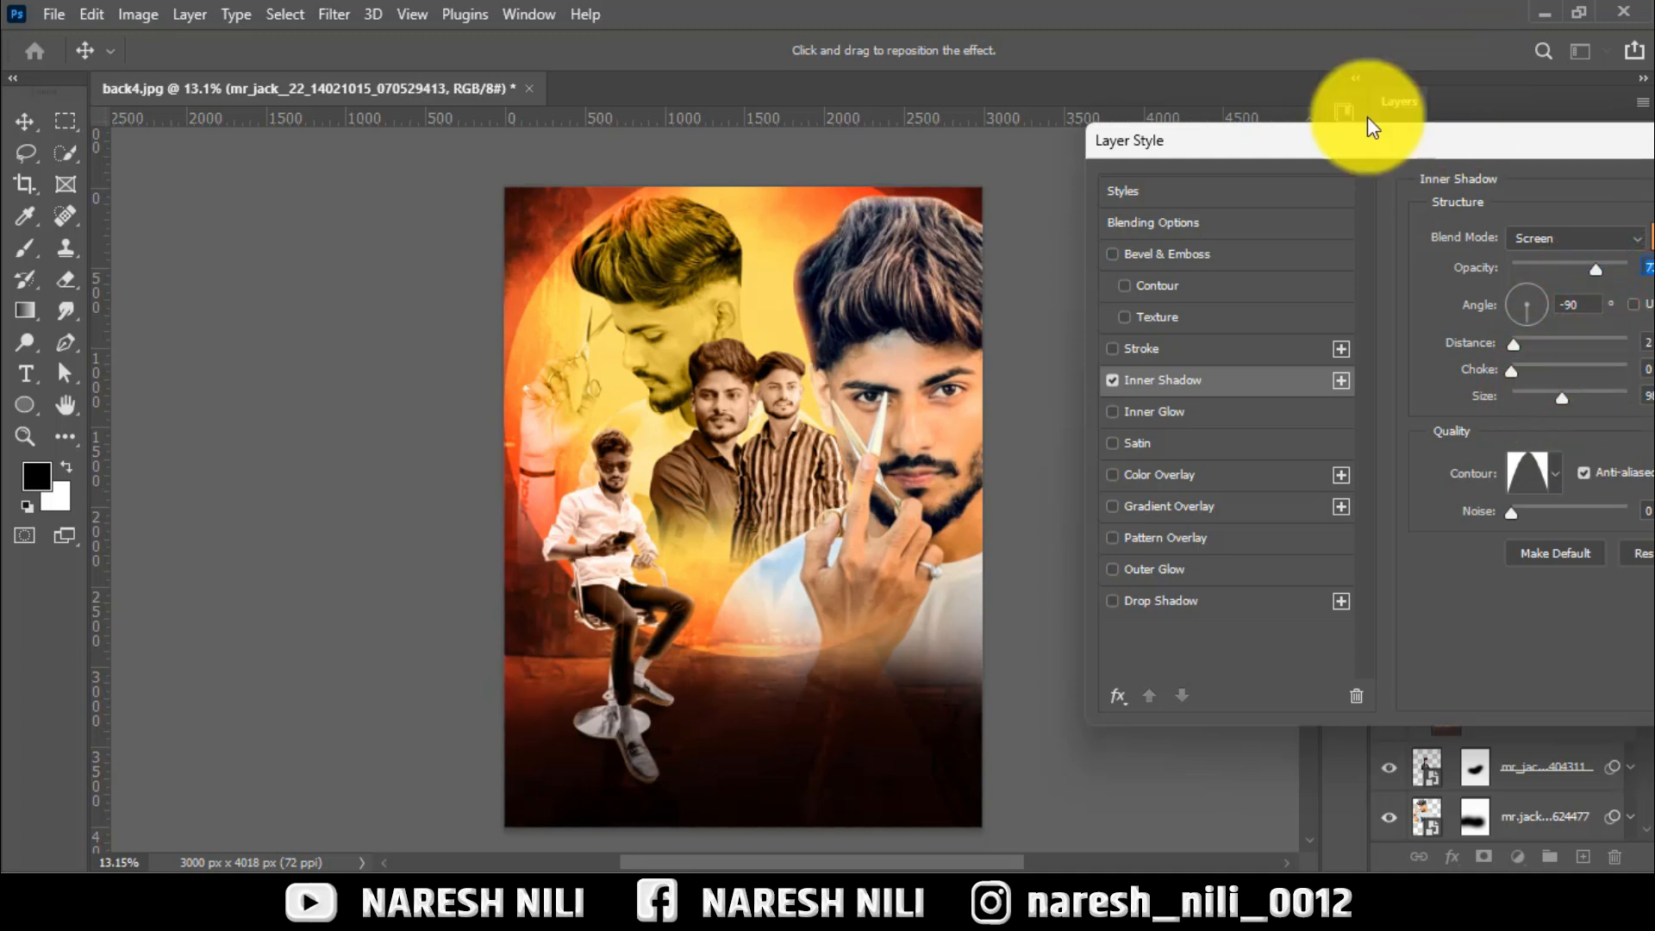
drag(1428, 138, 843, 176)
click(1288, 216)
Copy the Inner Shadow effect from the 070529413 layer to the 070624477 side-profile layer
drag(1471, 485, 1544, 668)
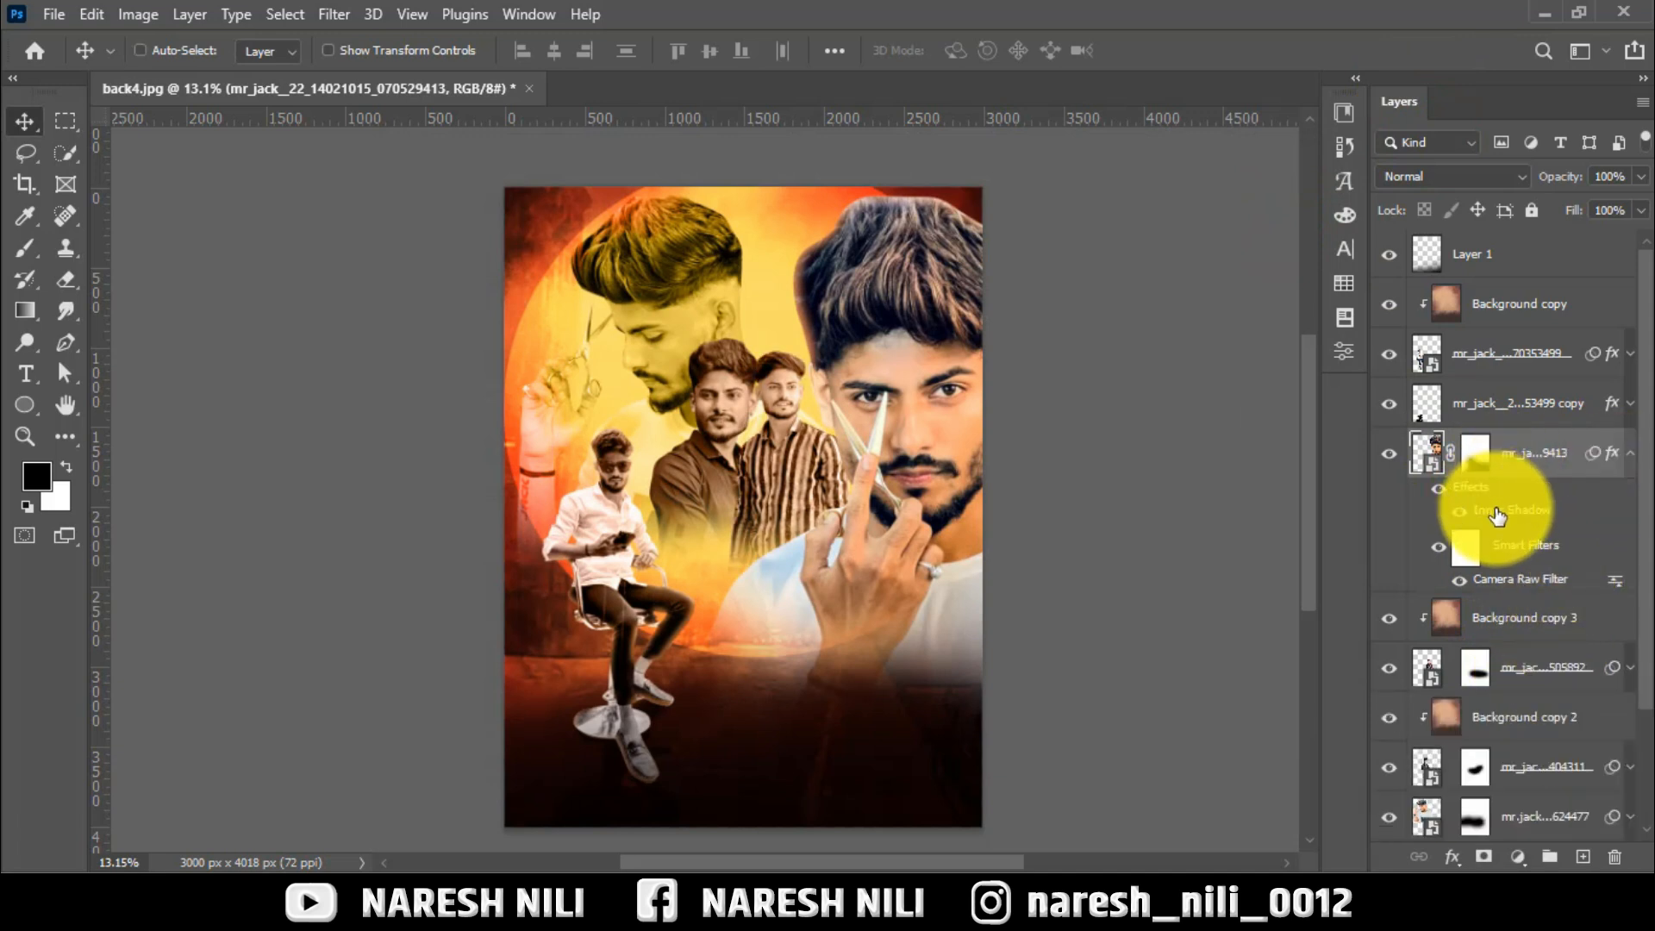
key(ctrl+z)
drag(1478, 440, 1519, 763)
click(1630, 404)
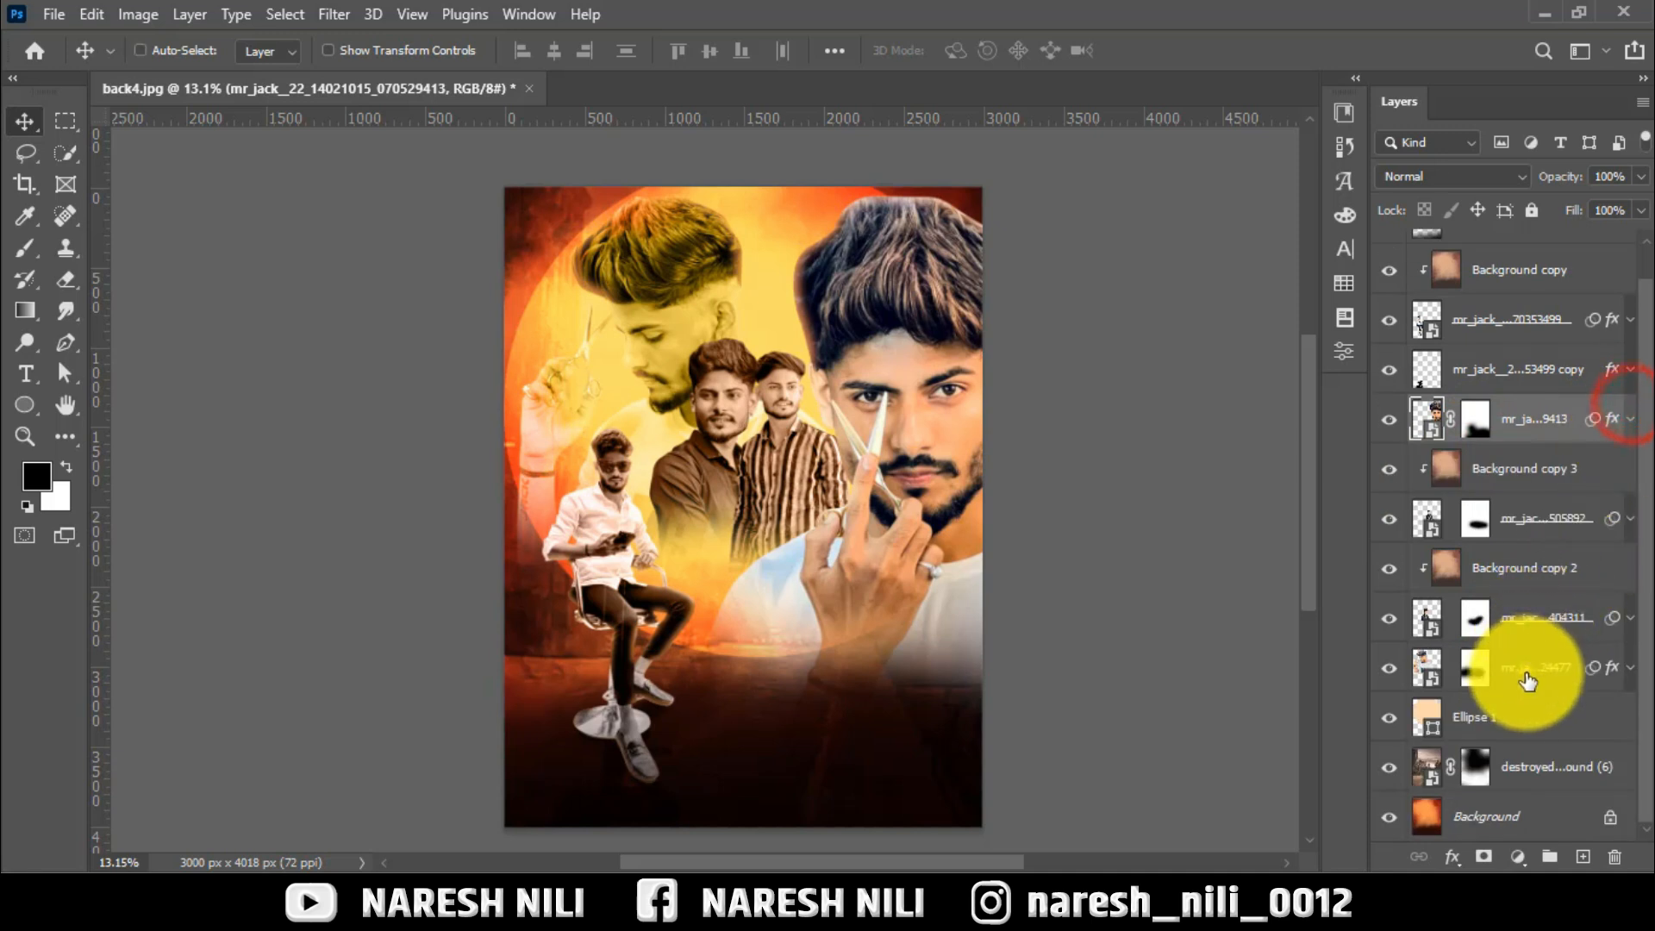
Set the side-profile layer's Inner Shadow to 51 px size and 64% opacity
right_click(1526, 668)
click(1214, 34)
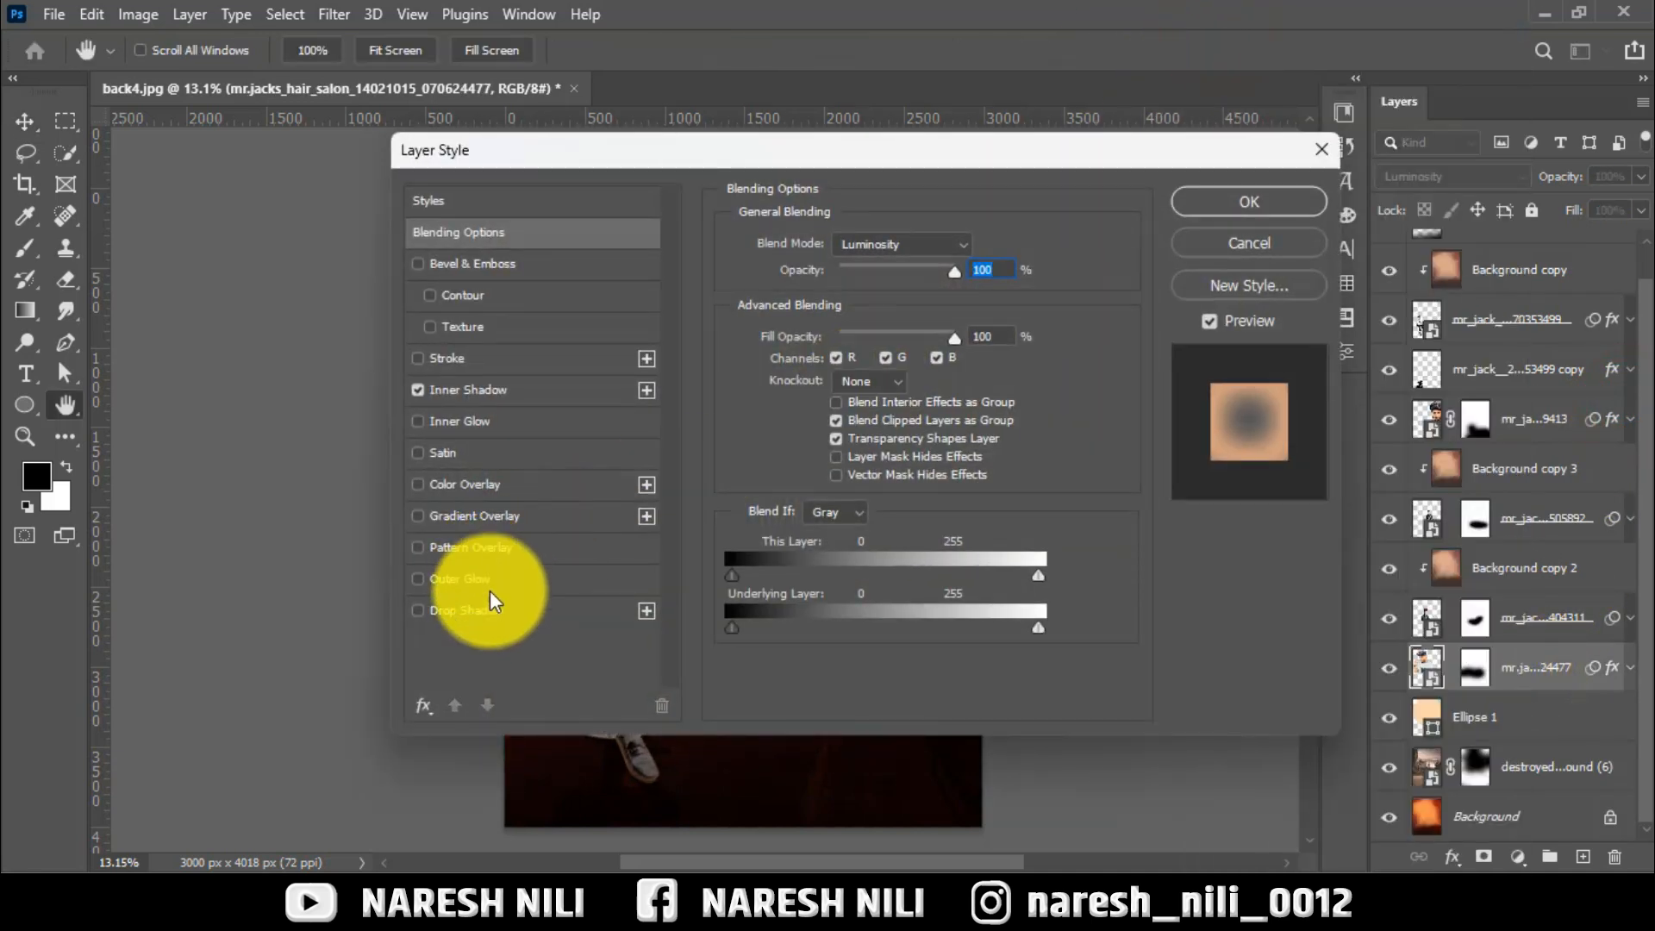
click(419, 611)
click(483, 390)
click(417, 610)
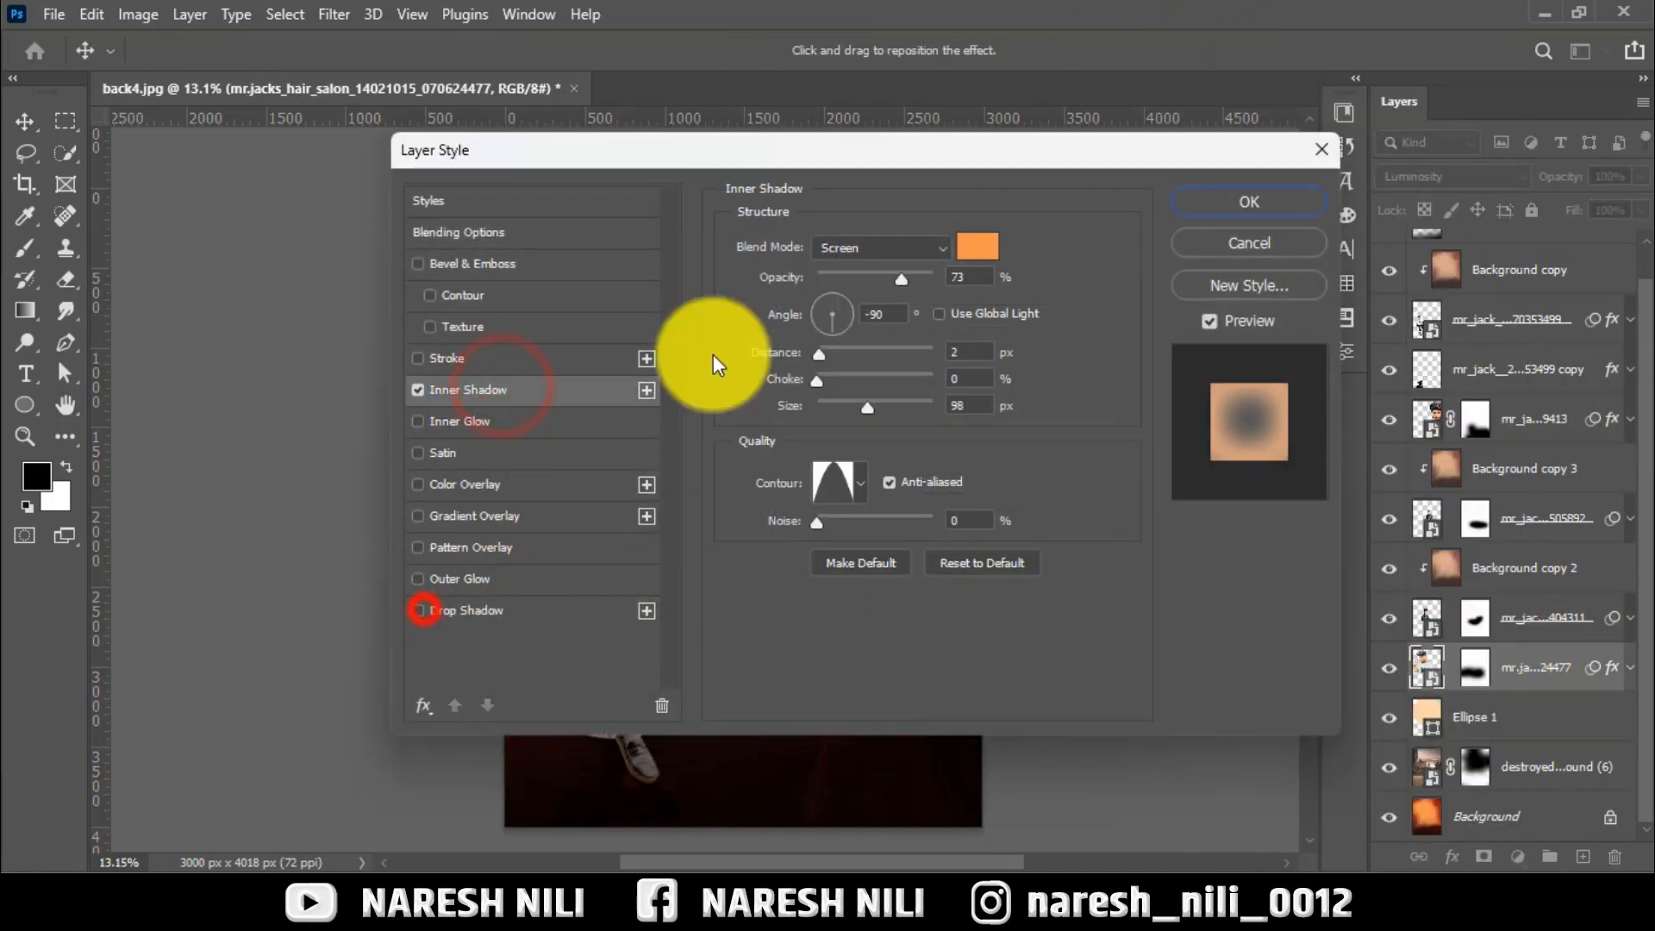
drag(854, 148, 1289, 95)
drag(1281, 350, 1284, 349)
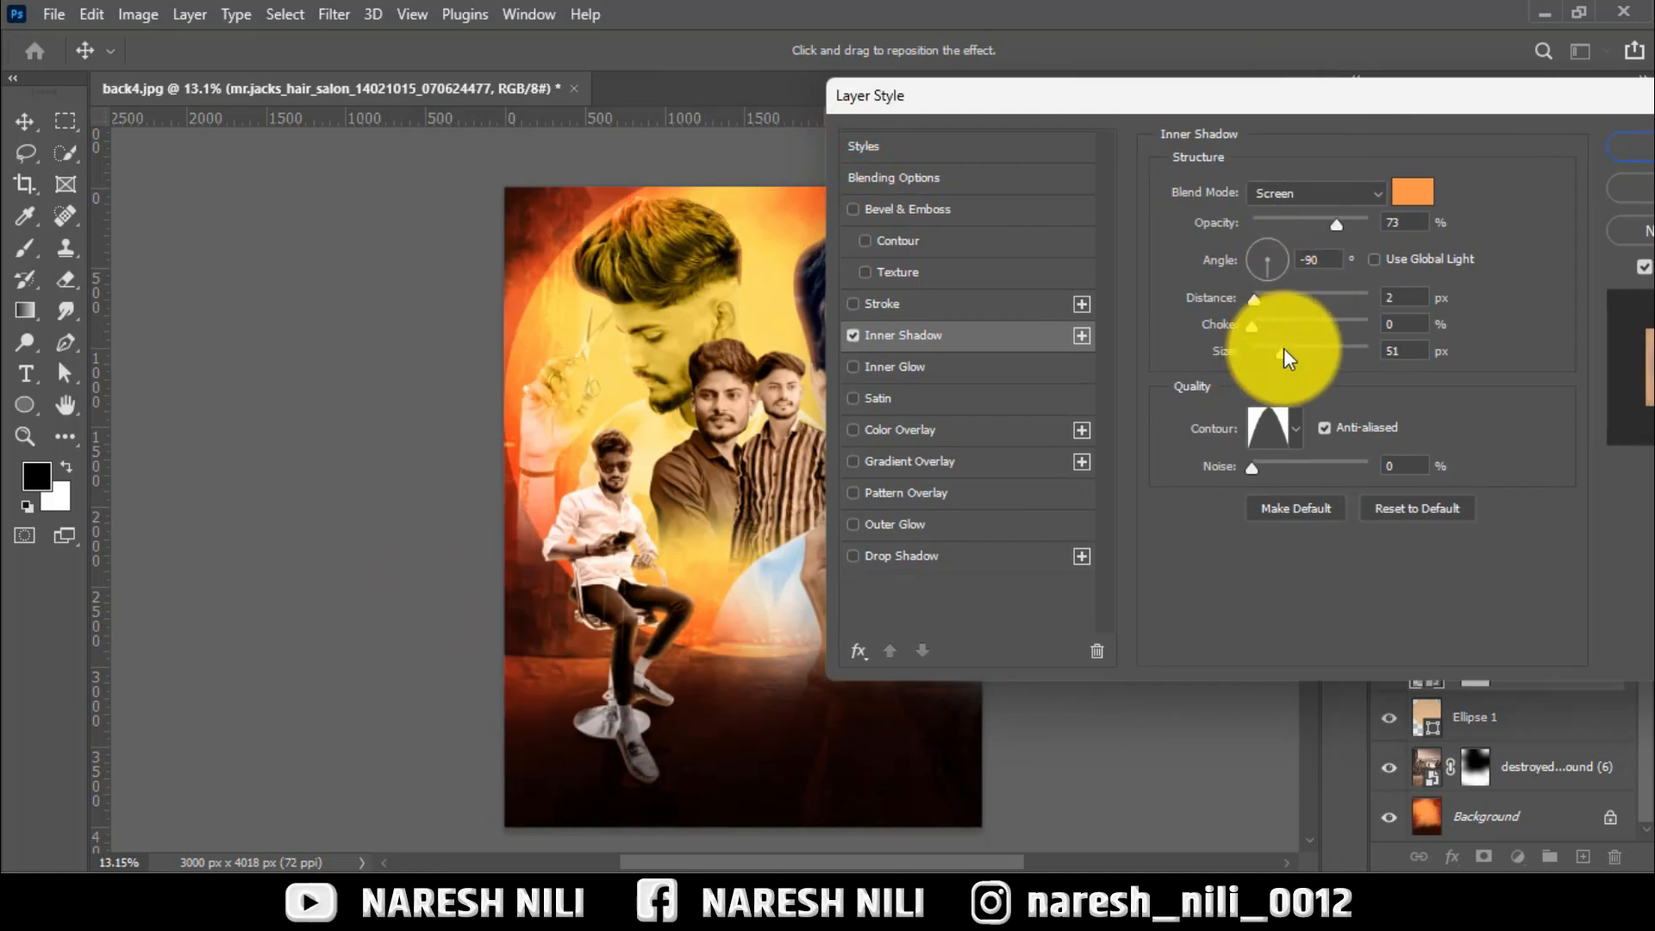
click(1326, 223)
click(1628, 146)
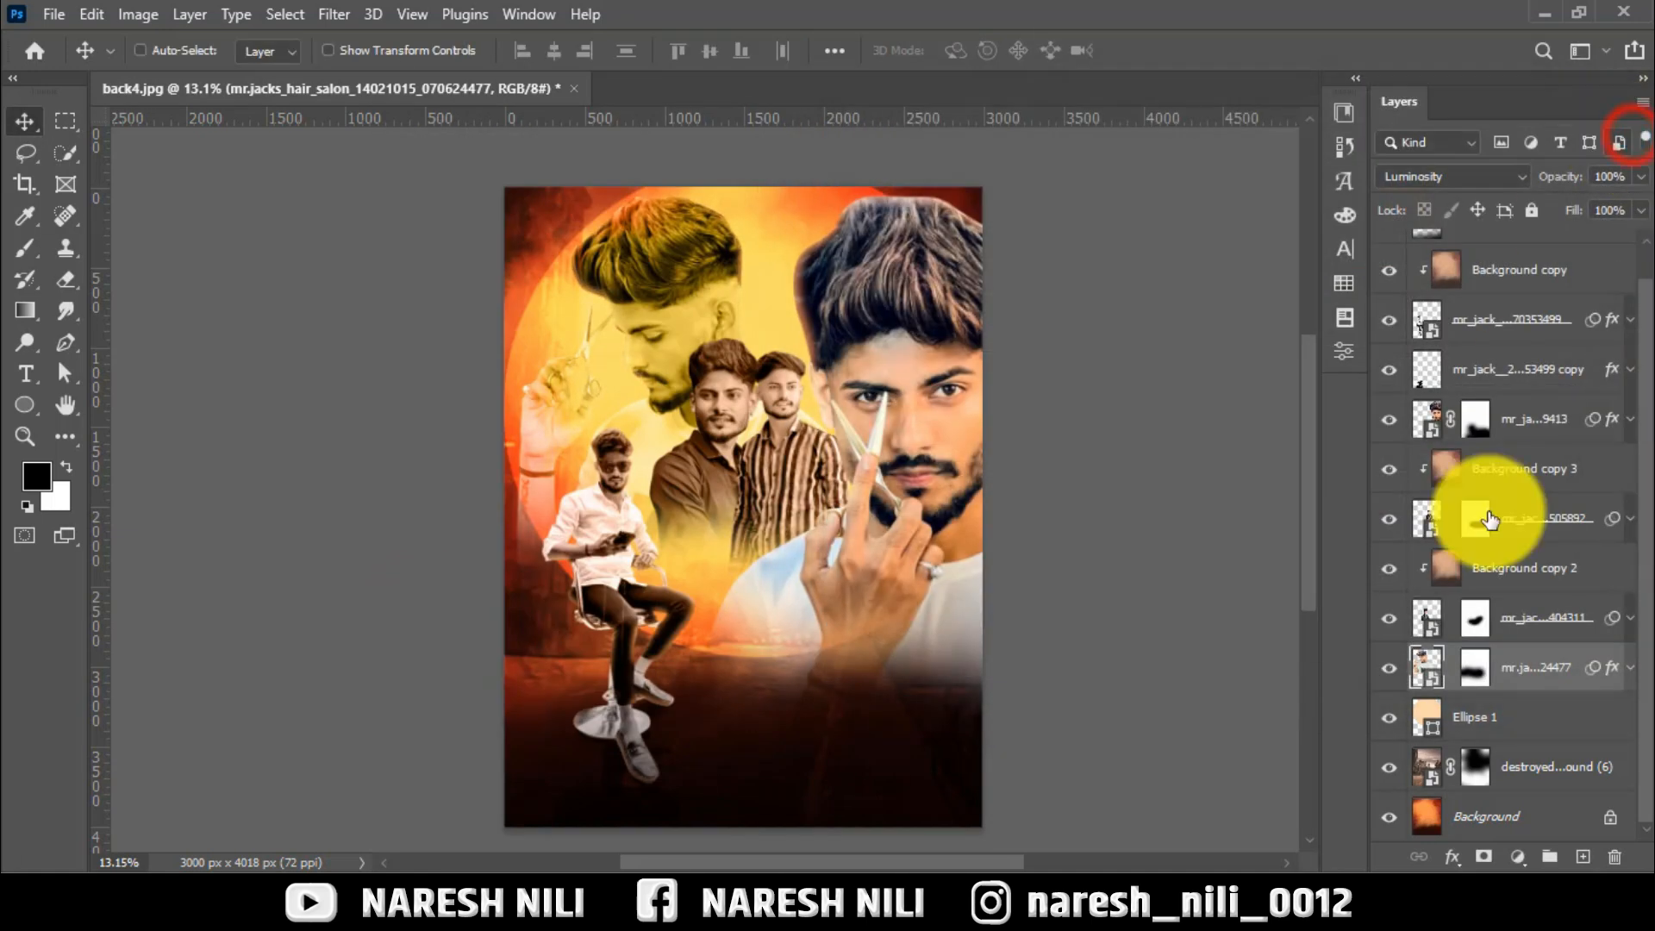
Add an Inner Shadow with 31% opacity and 8 px size to the 070505892 layer and copy it to the 070404311 layer
double_click(1520, 519)
click(776, 340)
drag(991, 100, 1211, 116)
drag(1368, 370, 1353, 369)
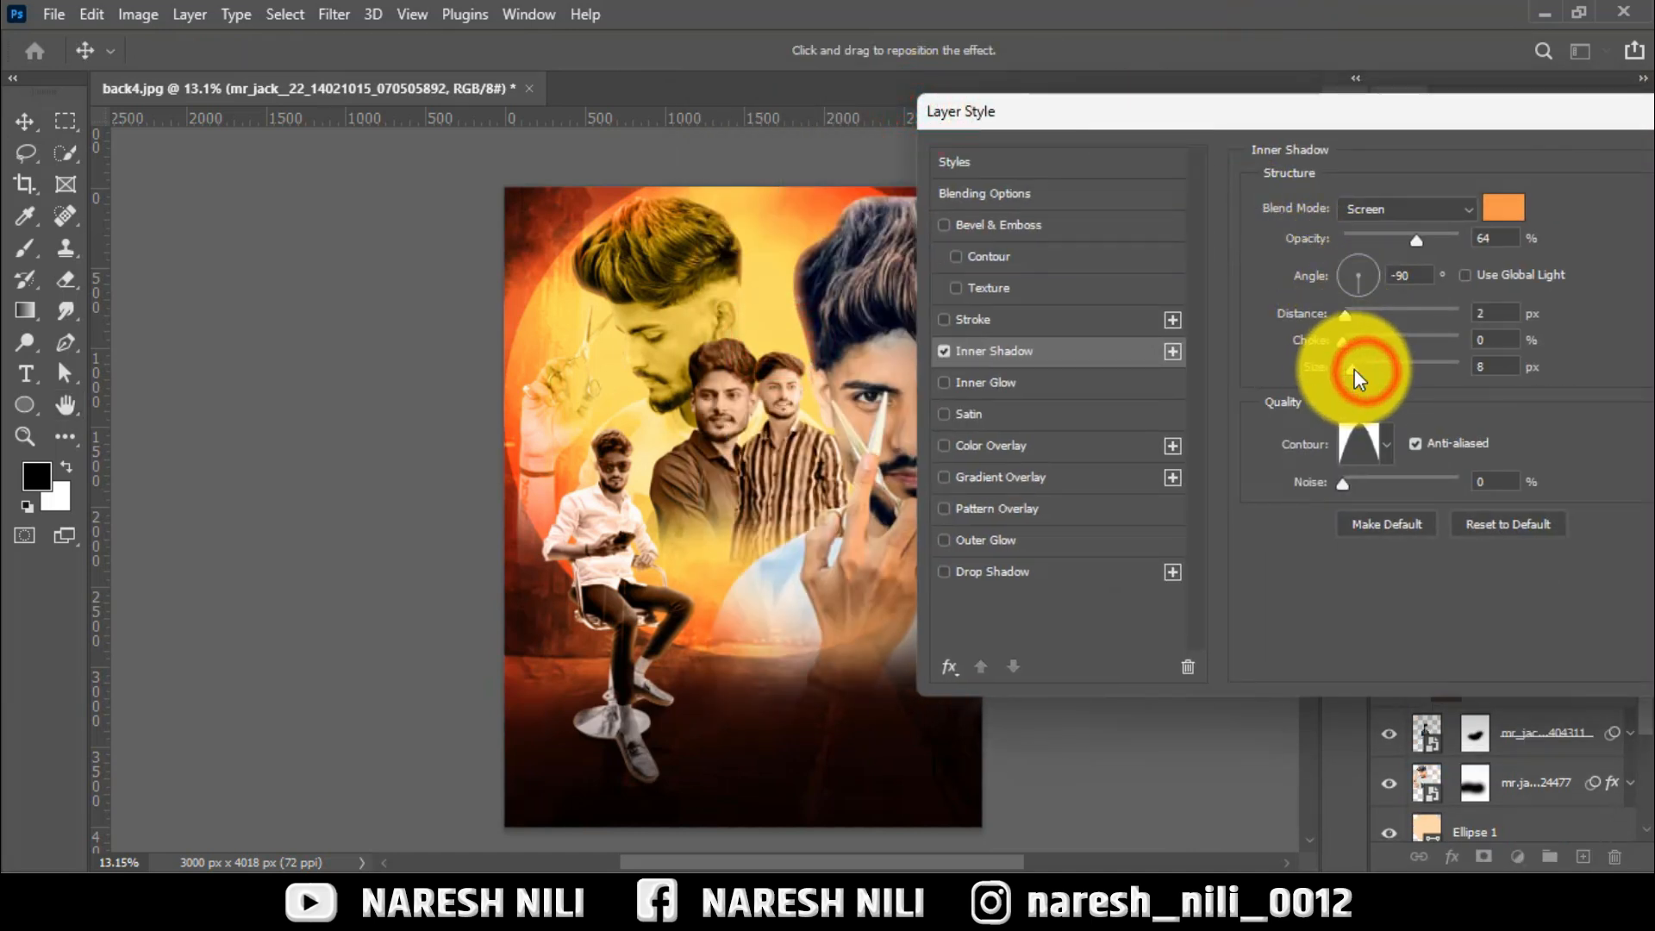
drag(1414, 237, 1369, 238)
drag(1509, 114, 1176, 92)
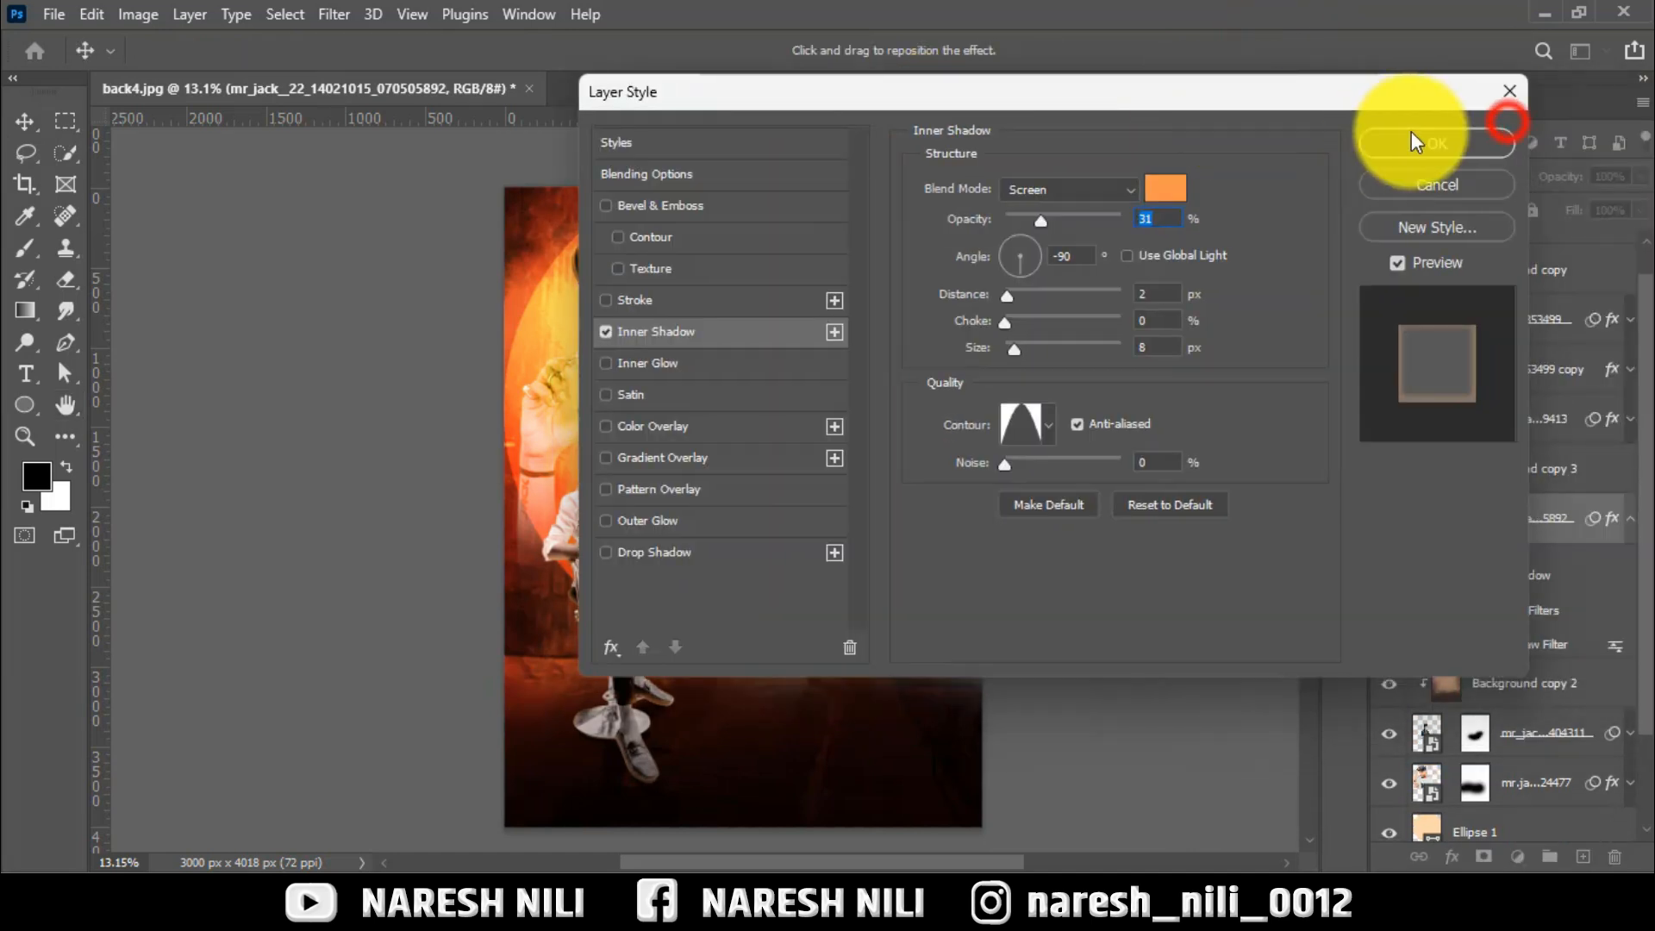
click(1459, 138)
drag(1482, 548, 1522, 724)
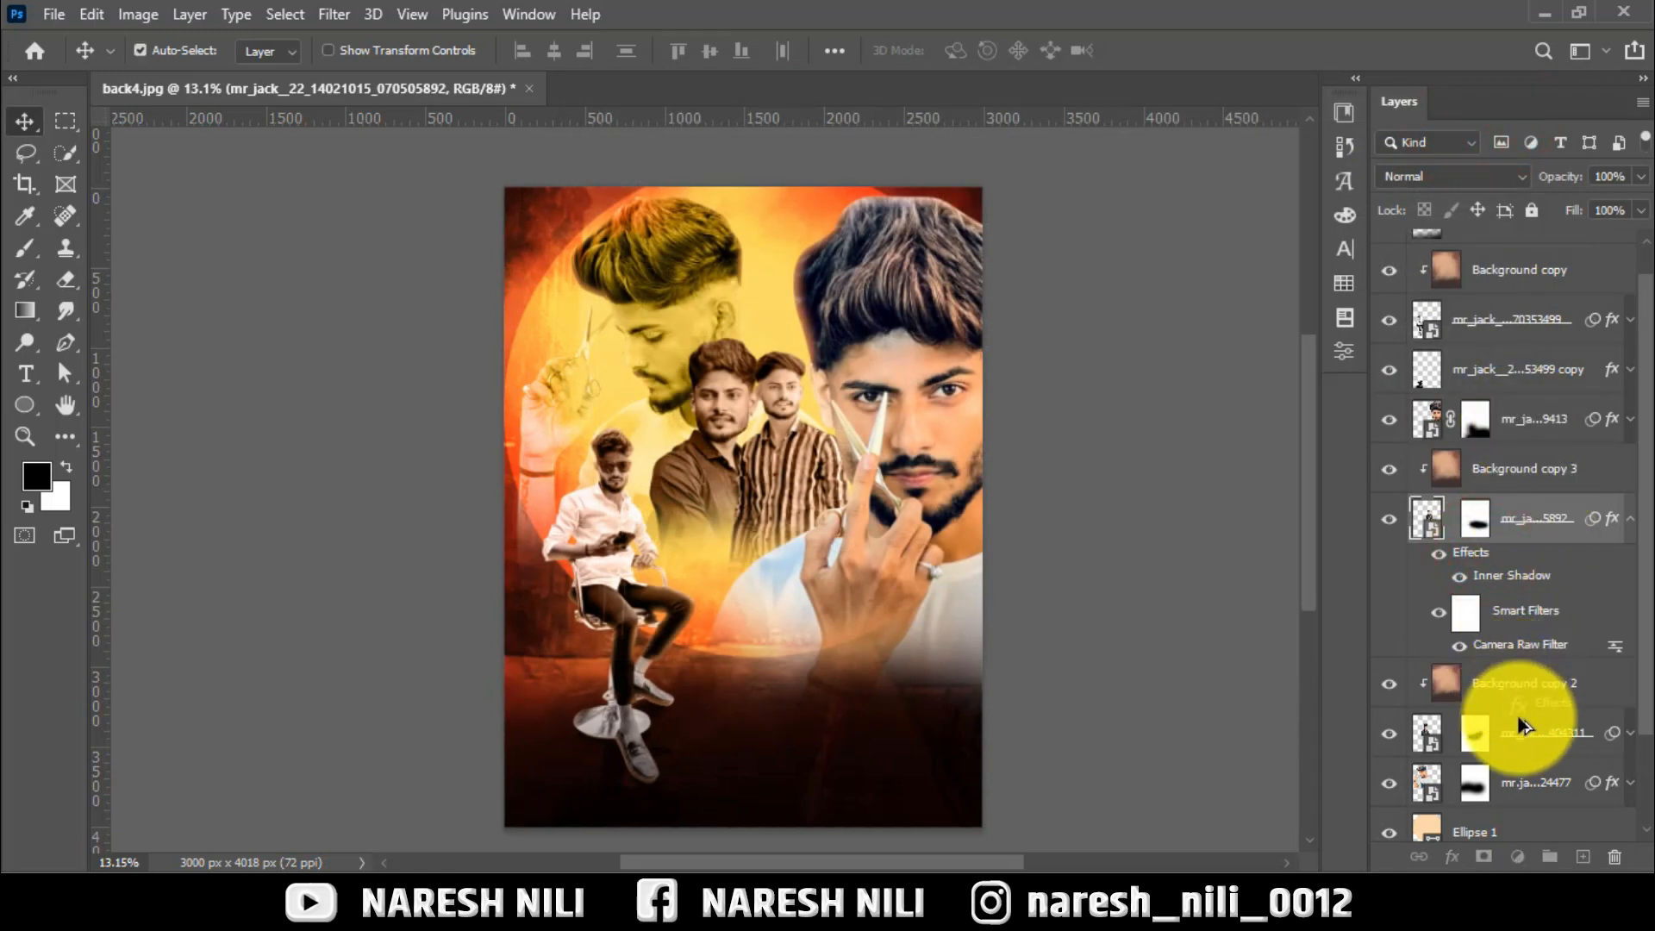
click(1628, 520)
Start a text line on the dark area beside the seated man's feet, in white Franklin Gothic Heavy at 202 pt
scroll(865, 449, up, 5)
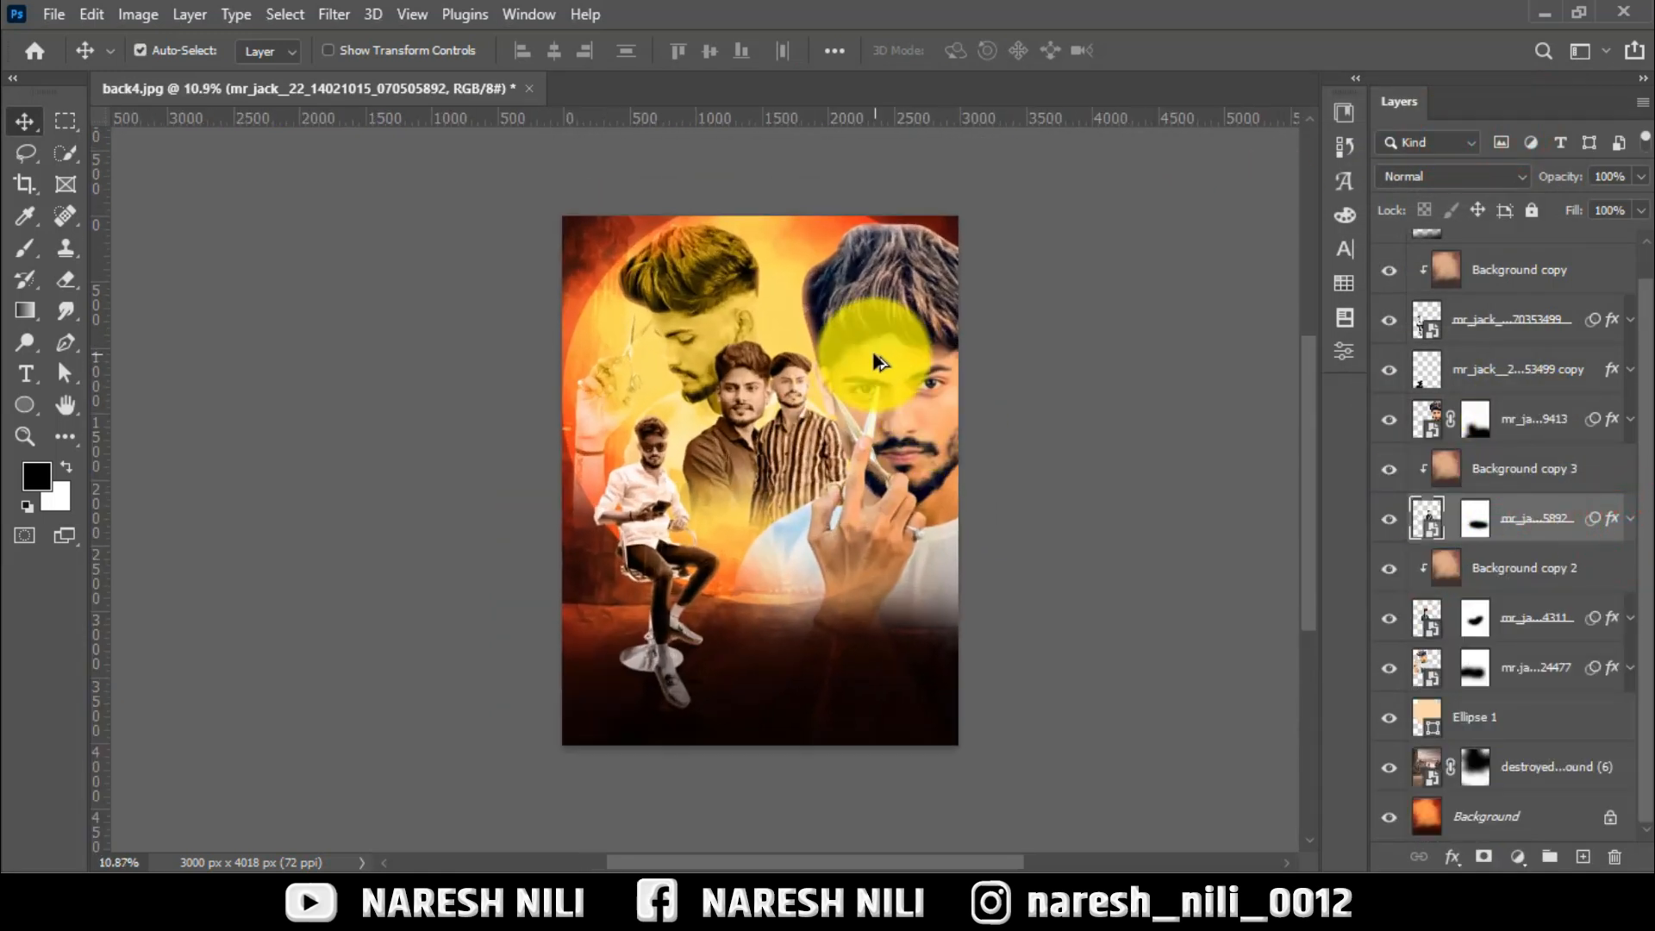
click(19, 356)
click(23, 369)
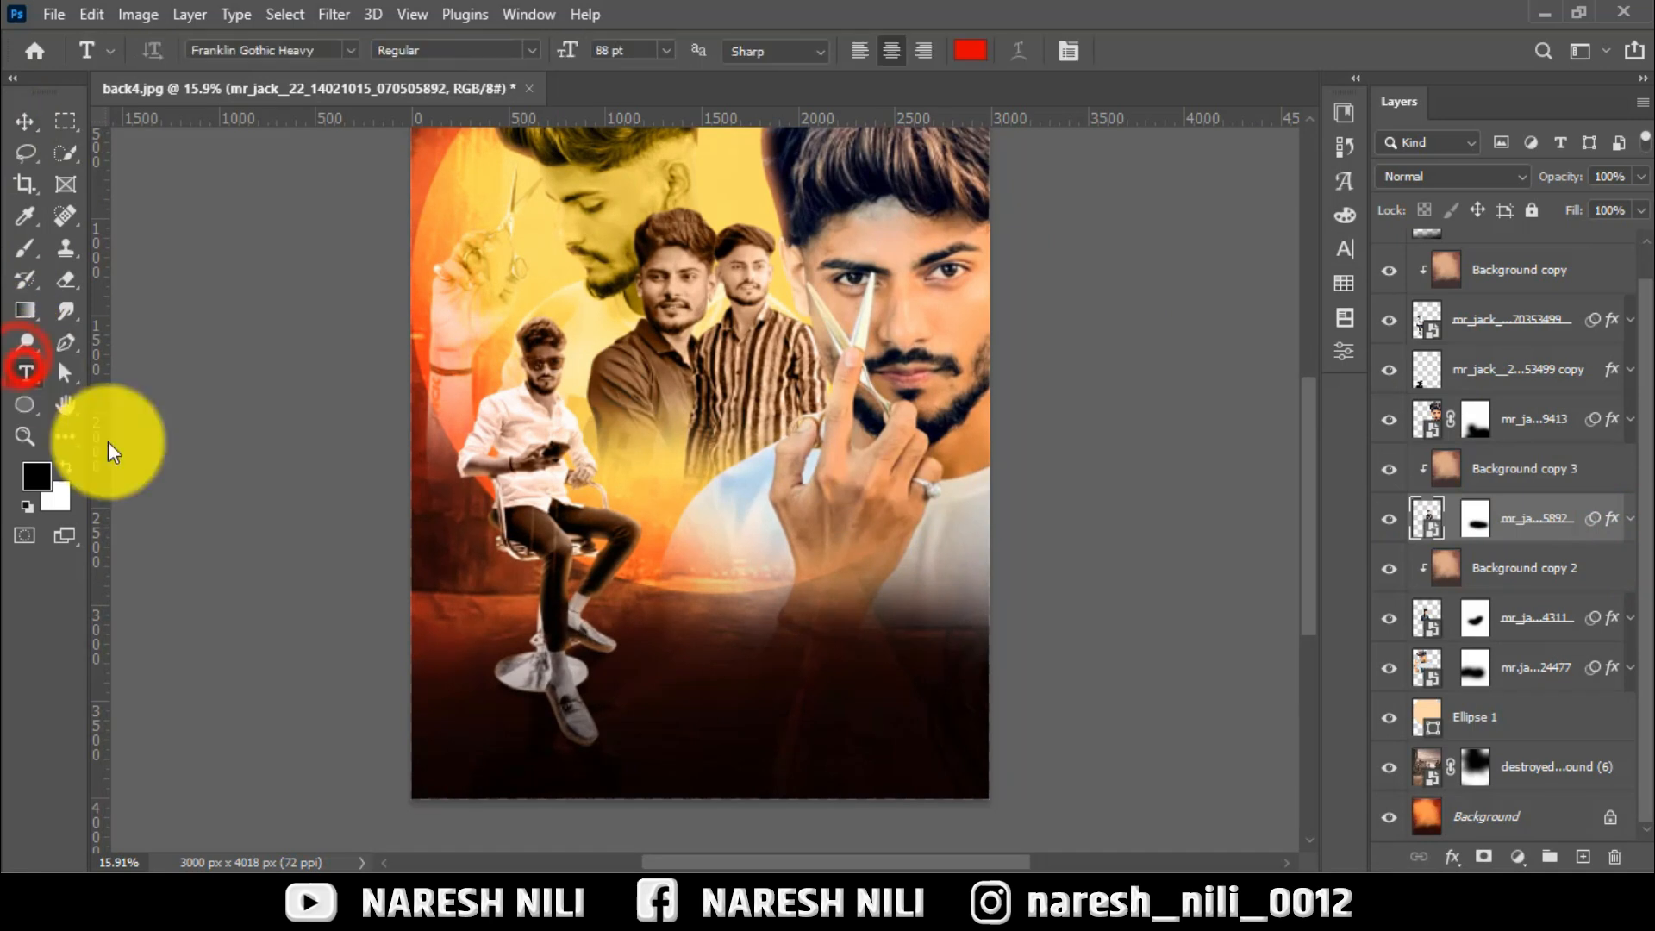
scroll(689, 651, up, 3)
click(668, 627)
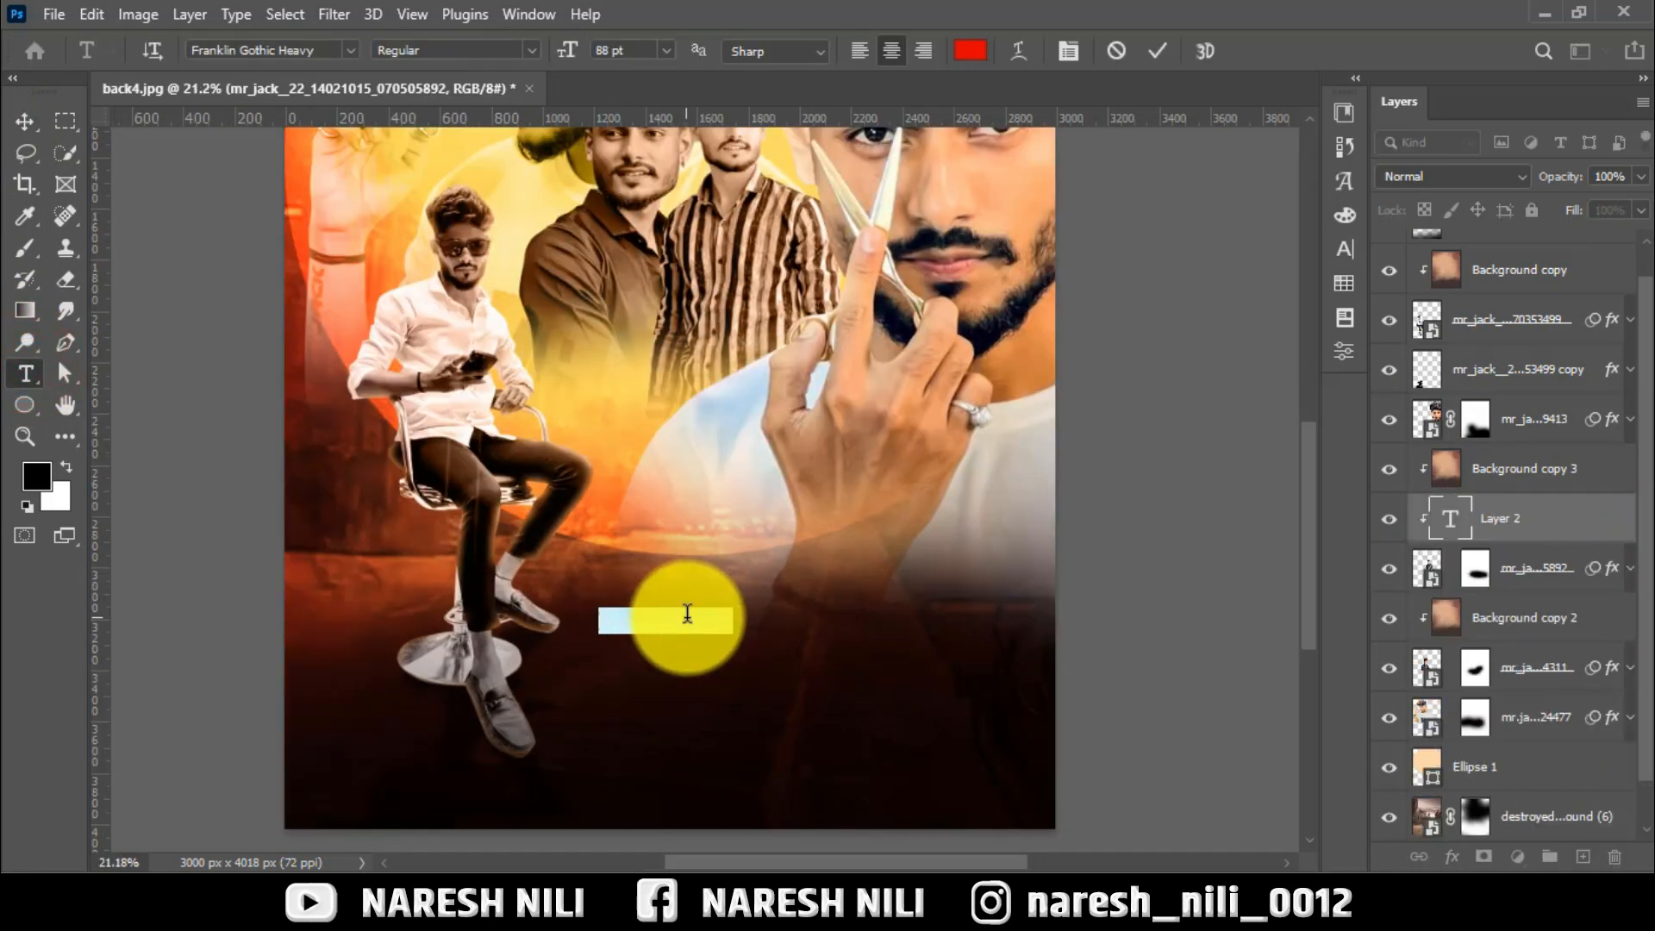
click(360, 72)
click(970, 51)
click(992, 493)
click(1431, 444)
drag(675, 76, 707, 74)
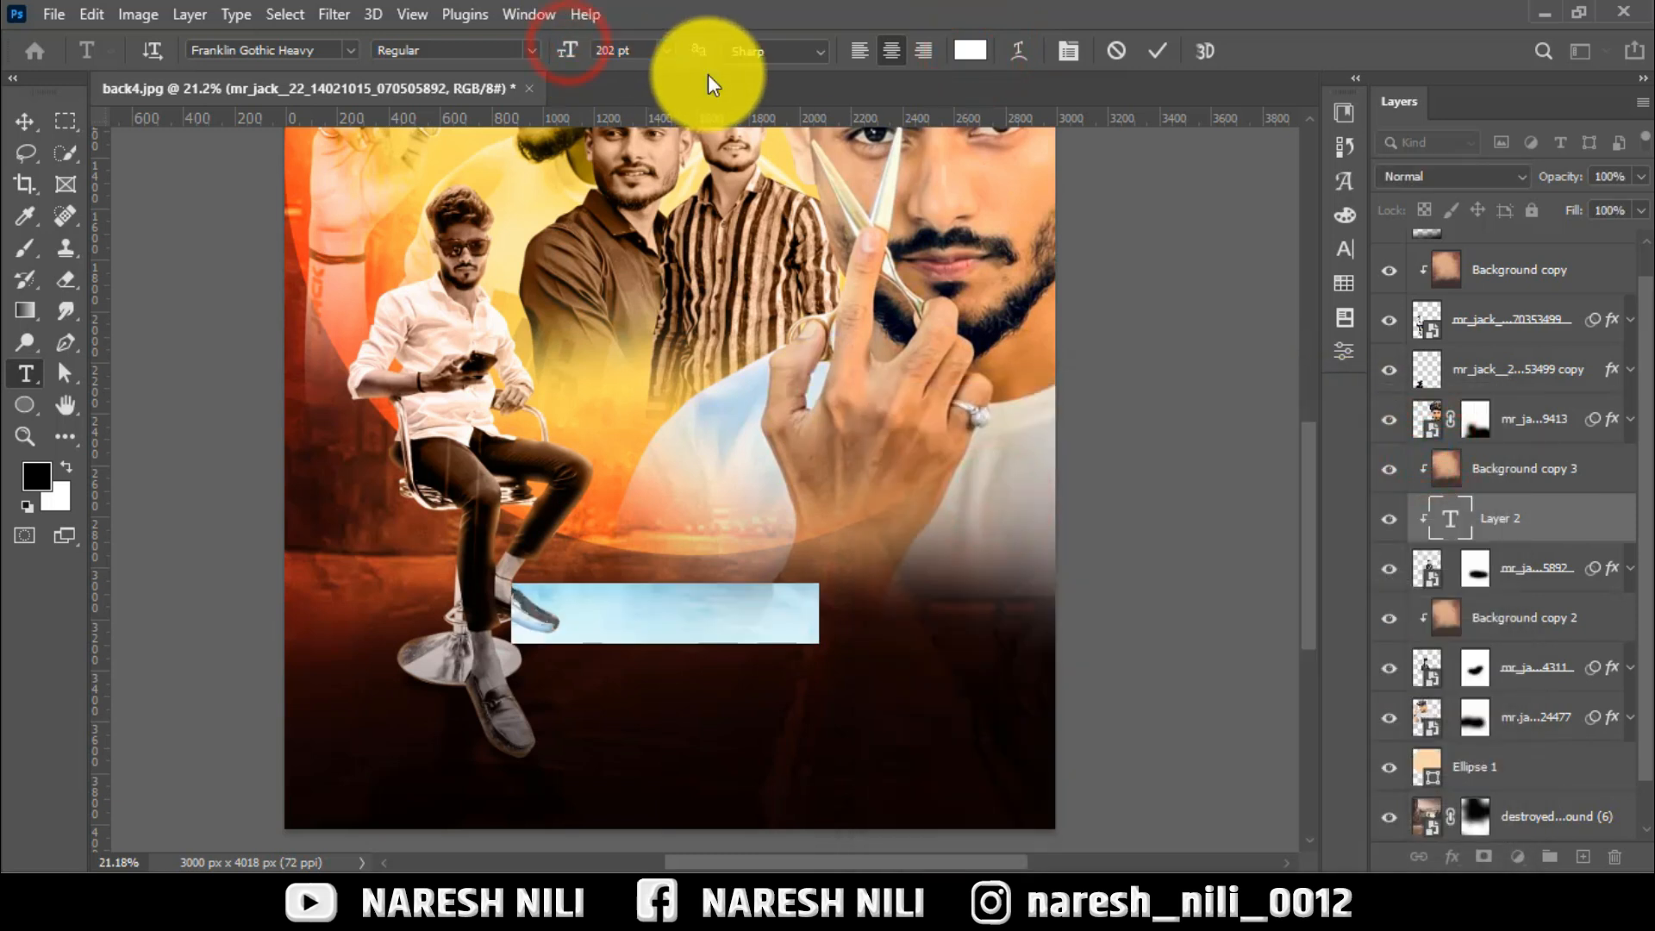
Enter the title "MR.JACK" and move its text layer to the top of the layer stack
key(BackSpace)
text(MR)
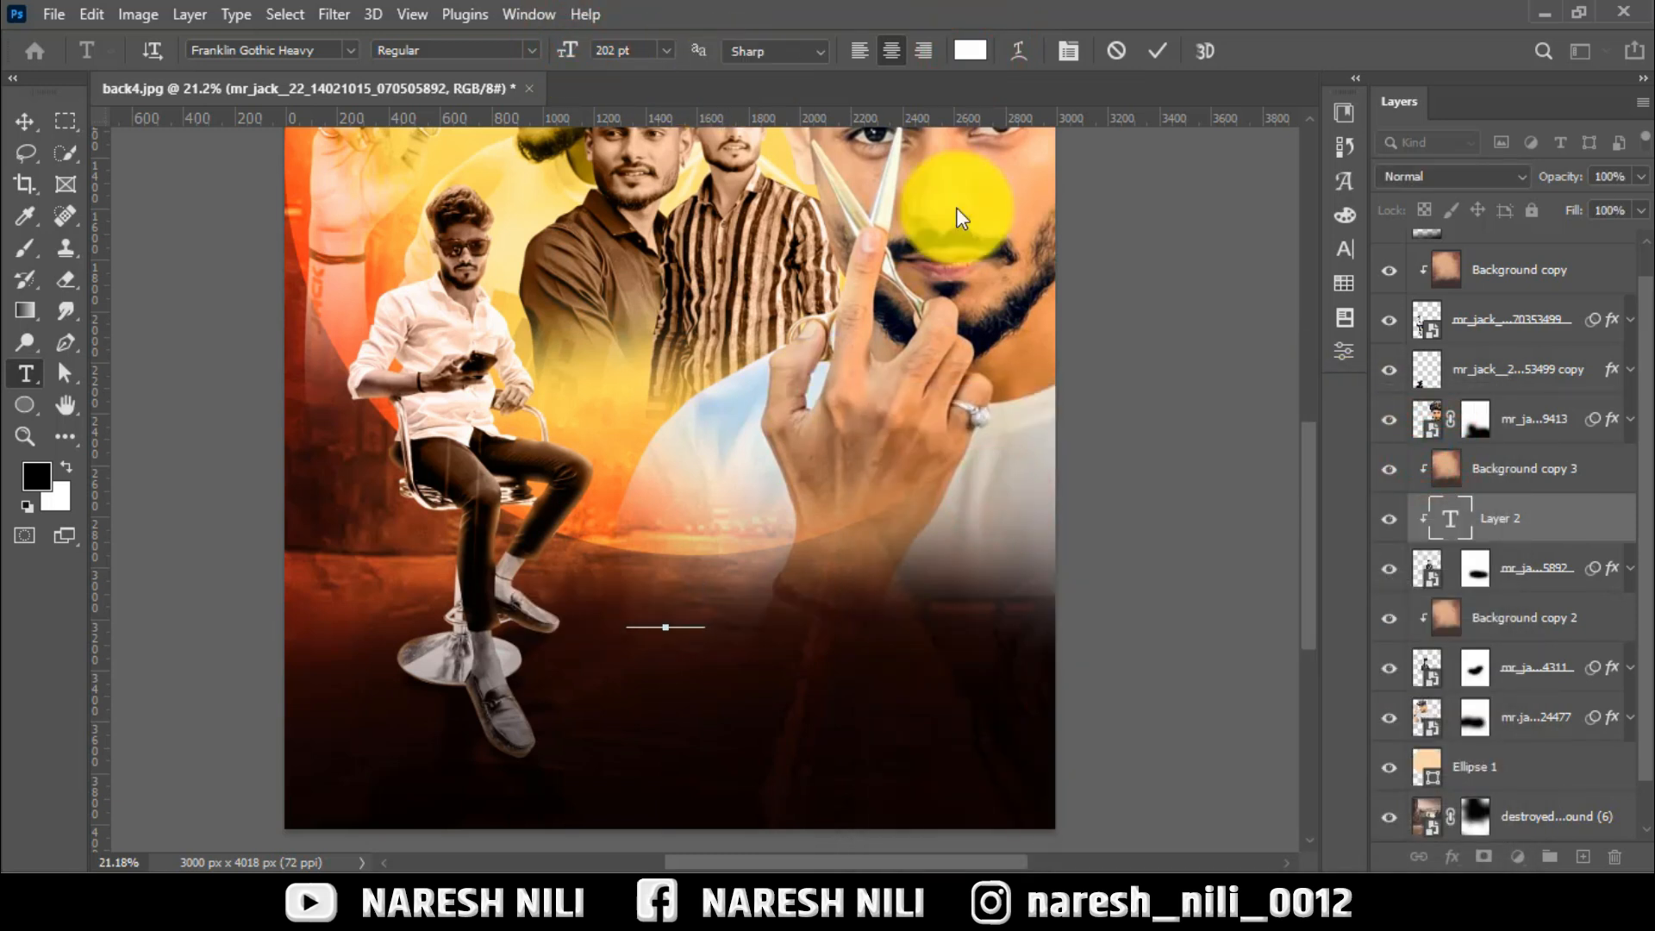
click(1500, 518)
drag(1479, 536, 1465, 250)
scroll(659, 644, up, 1)
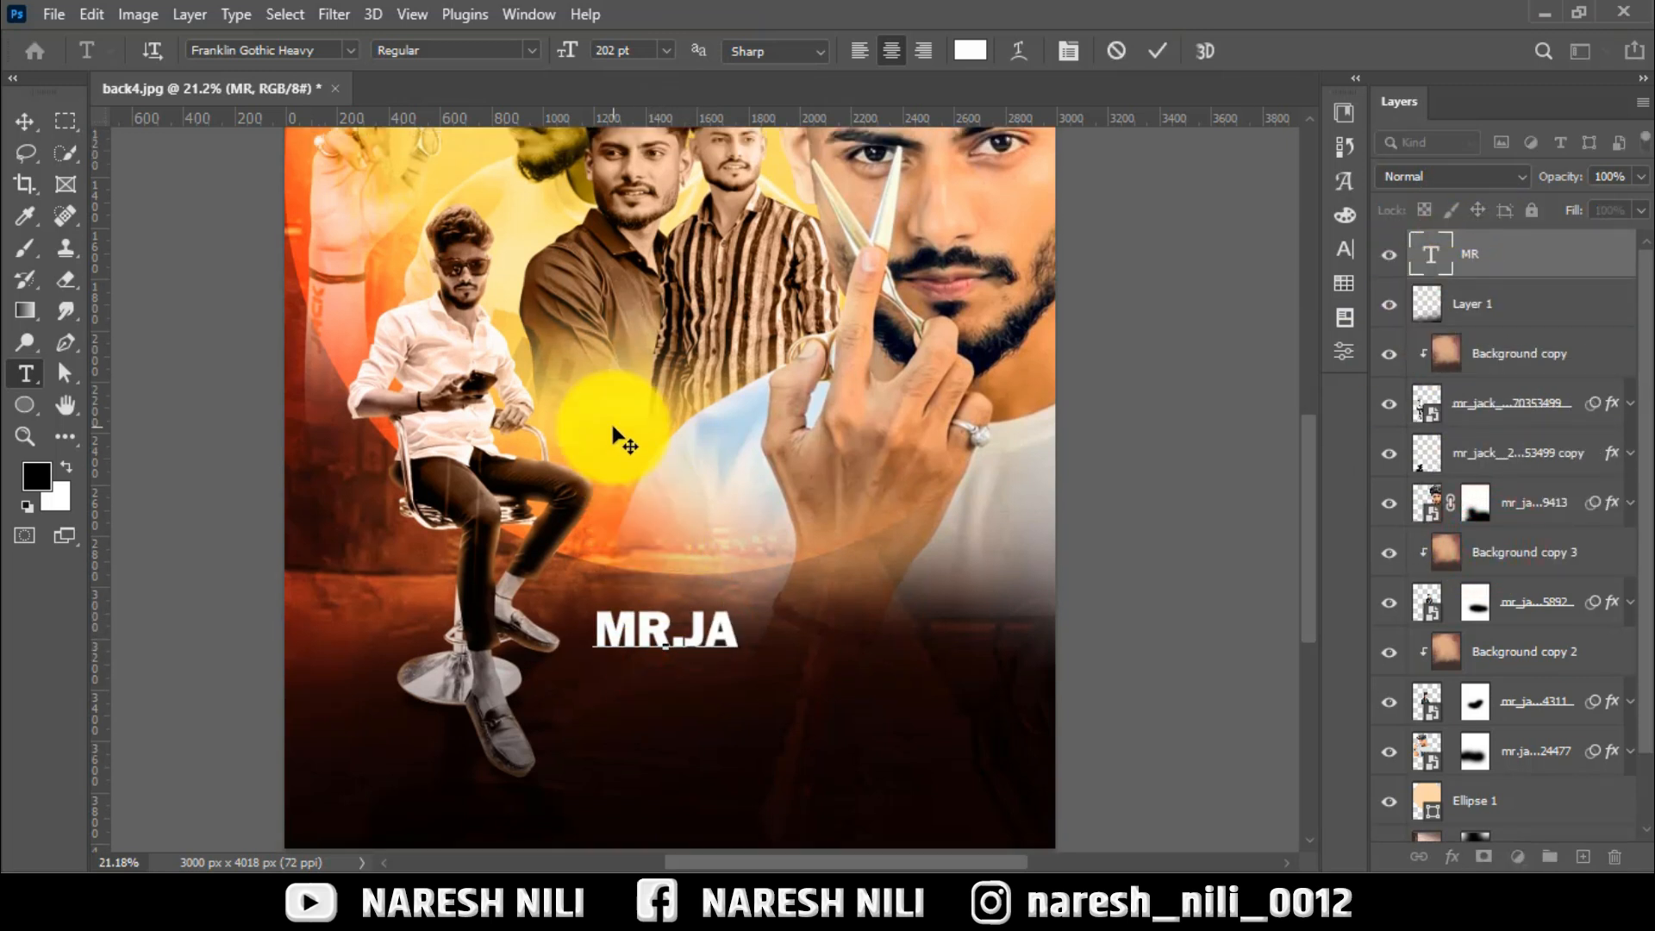
Warp the title text with the Flag style, using 0% bend and +73% horizontal distortion
key(ctrl)
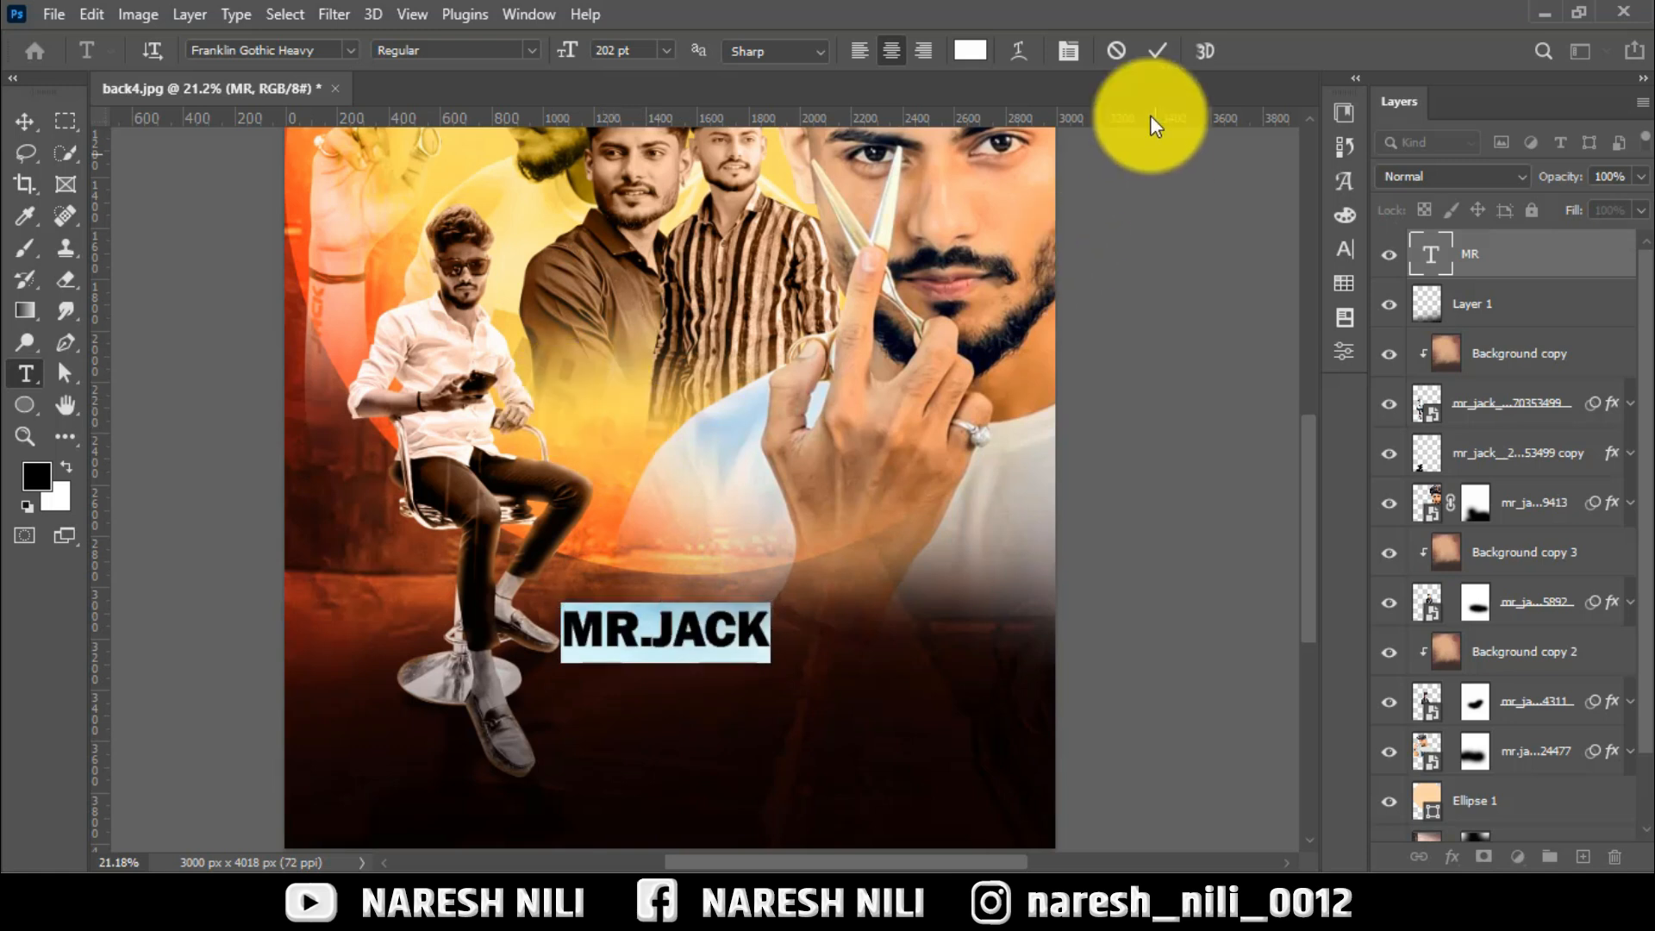
click(1032, 54)
click(1144, 217)
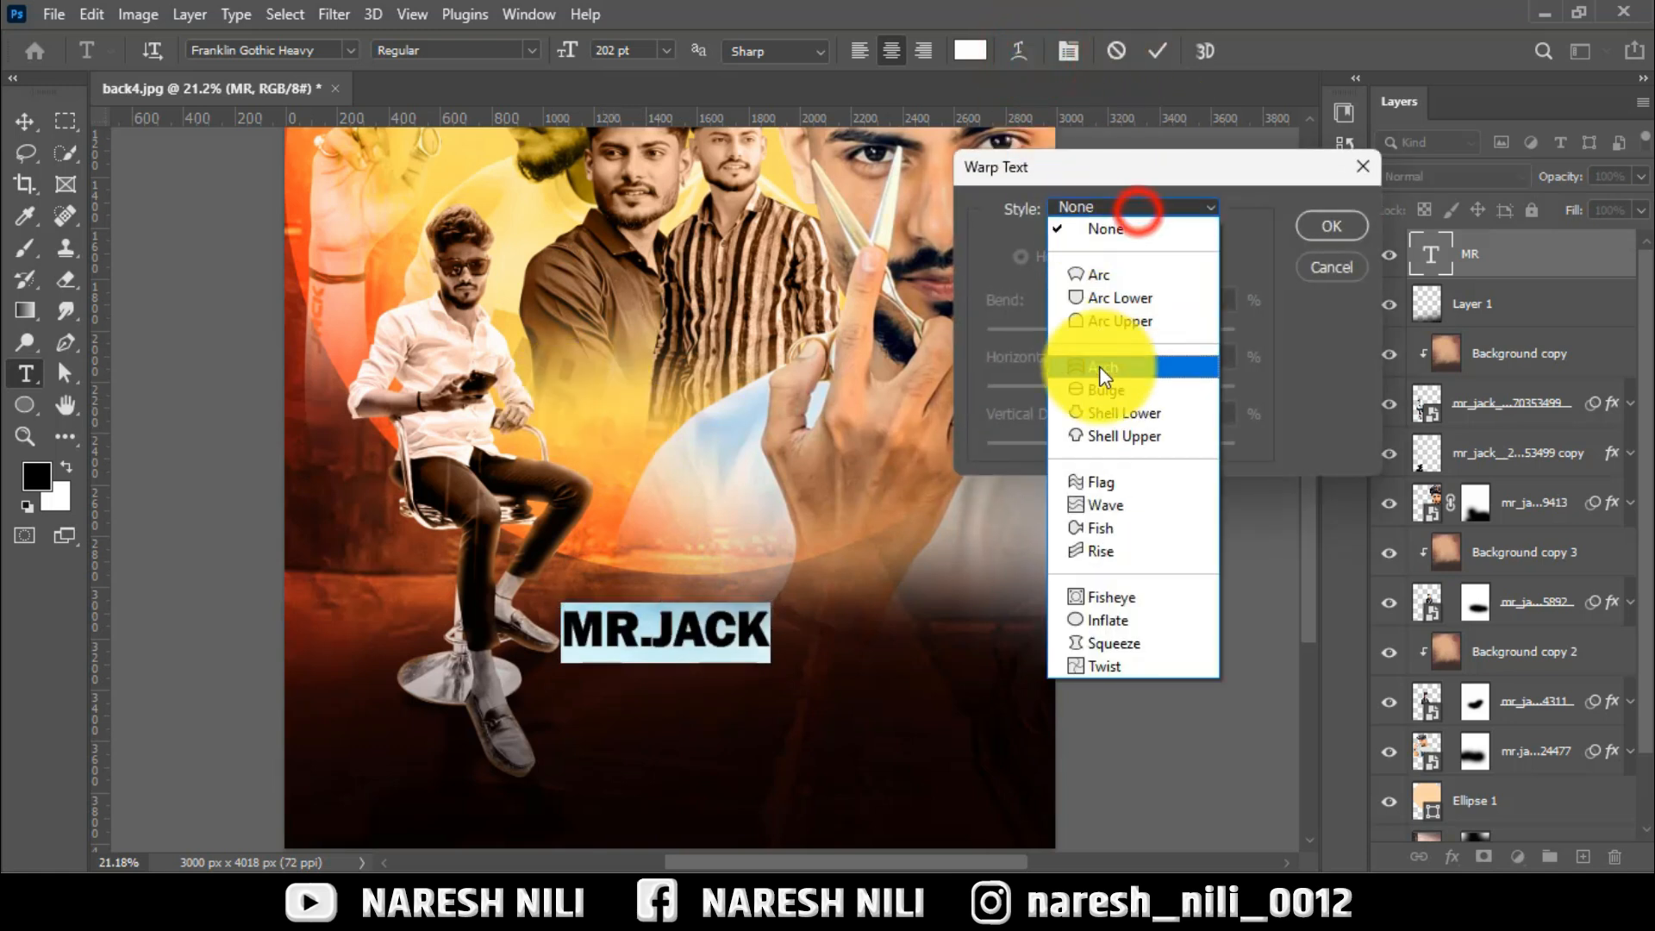
click(1101, 486)
drag(1140, 338, 1114, 333)
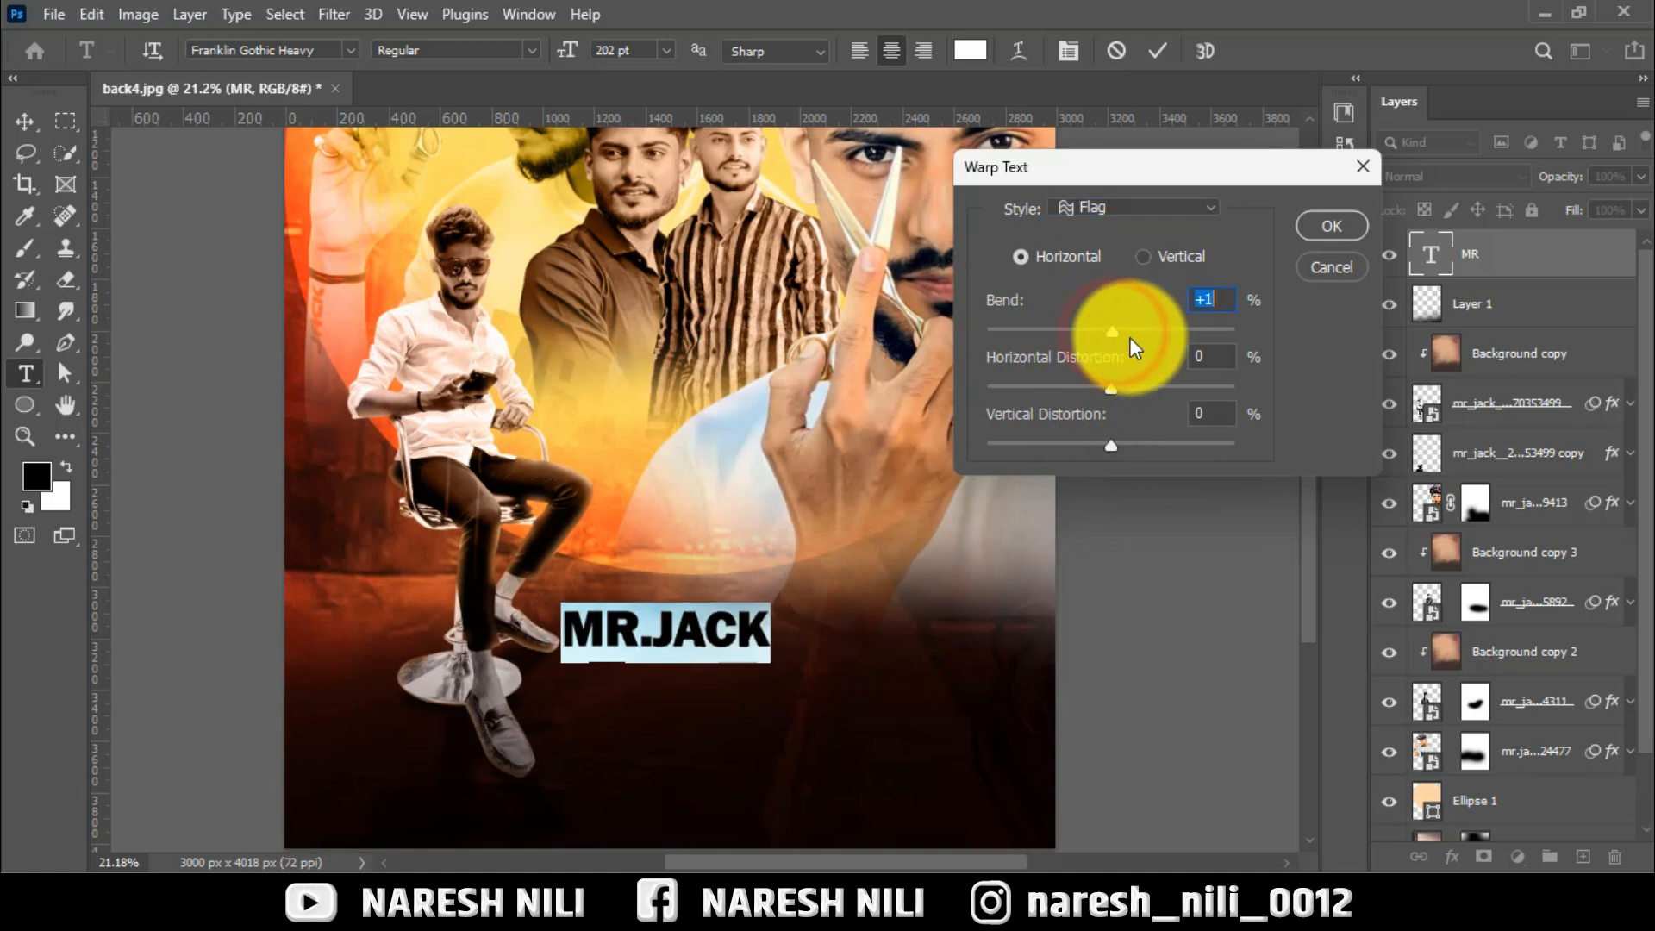
drag(1006, 395, 1202, 382)
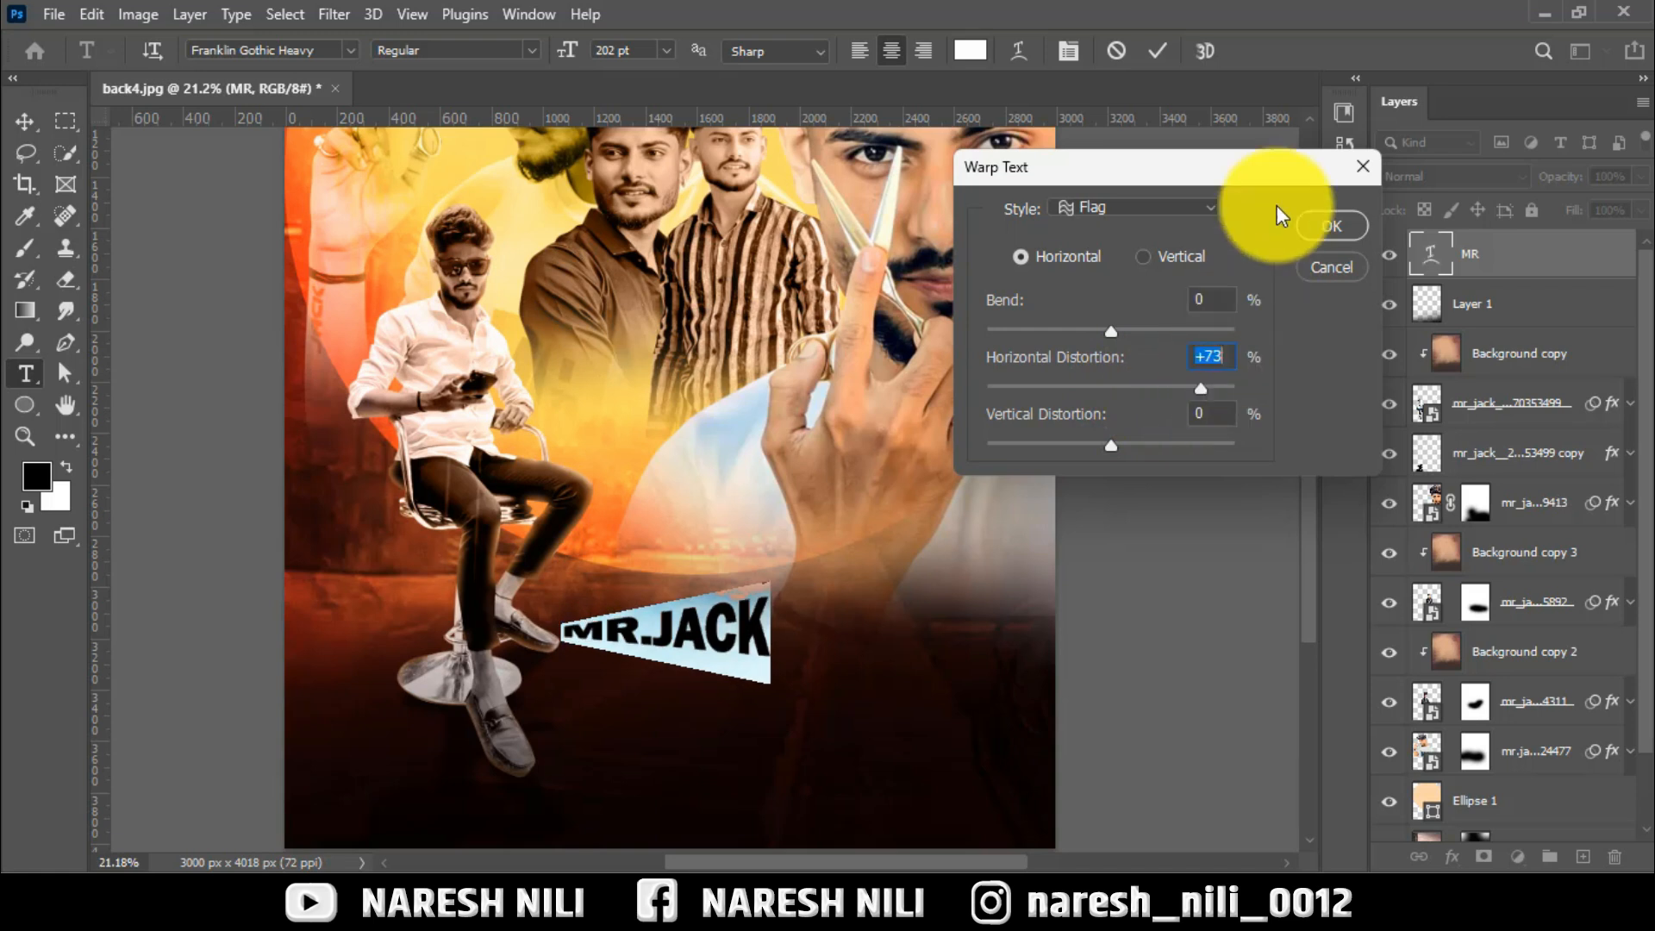
click(1334, 228)
Enlarge and slant the MR.JACK title with Free Transform and place it below the large portrait, beside the seated man's feet
click(24, 121)
scroll(803, 483, down, 4)
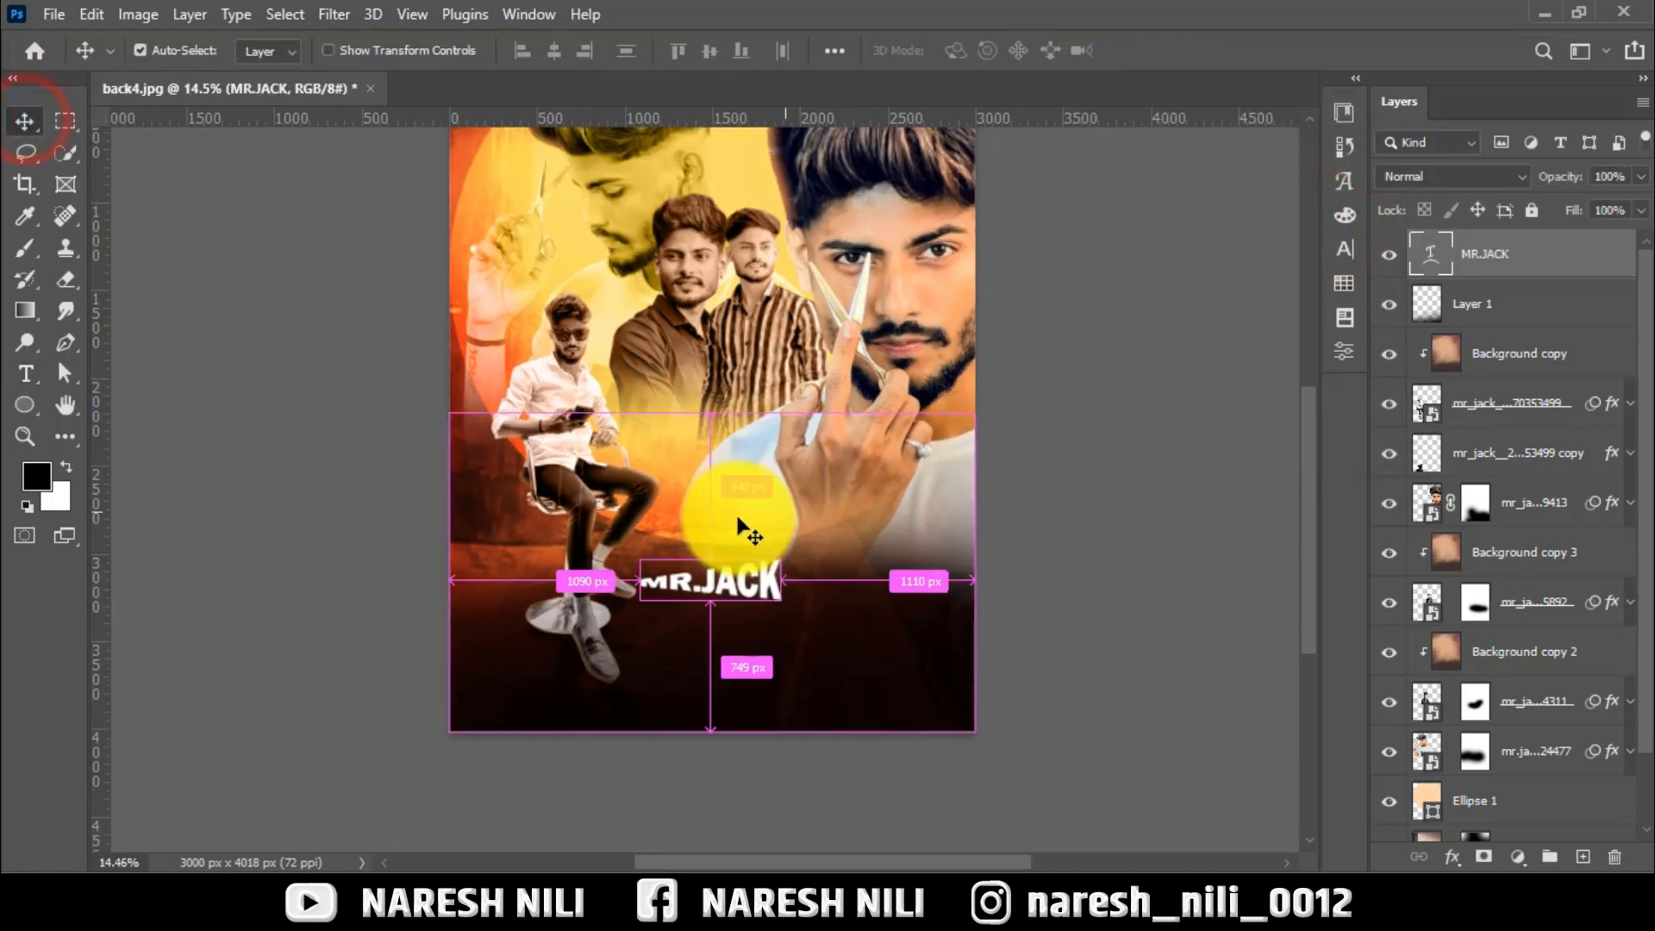
key(ctrl+t)
drag(798, 621, 946, 674)
mouse_move(938, 583)
mouse_down()
mouse_move(886, 626)
mouse_move(953, 582)
mouse_up()
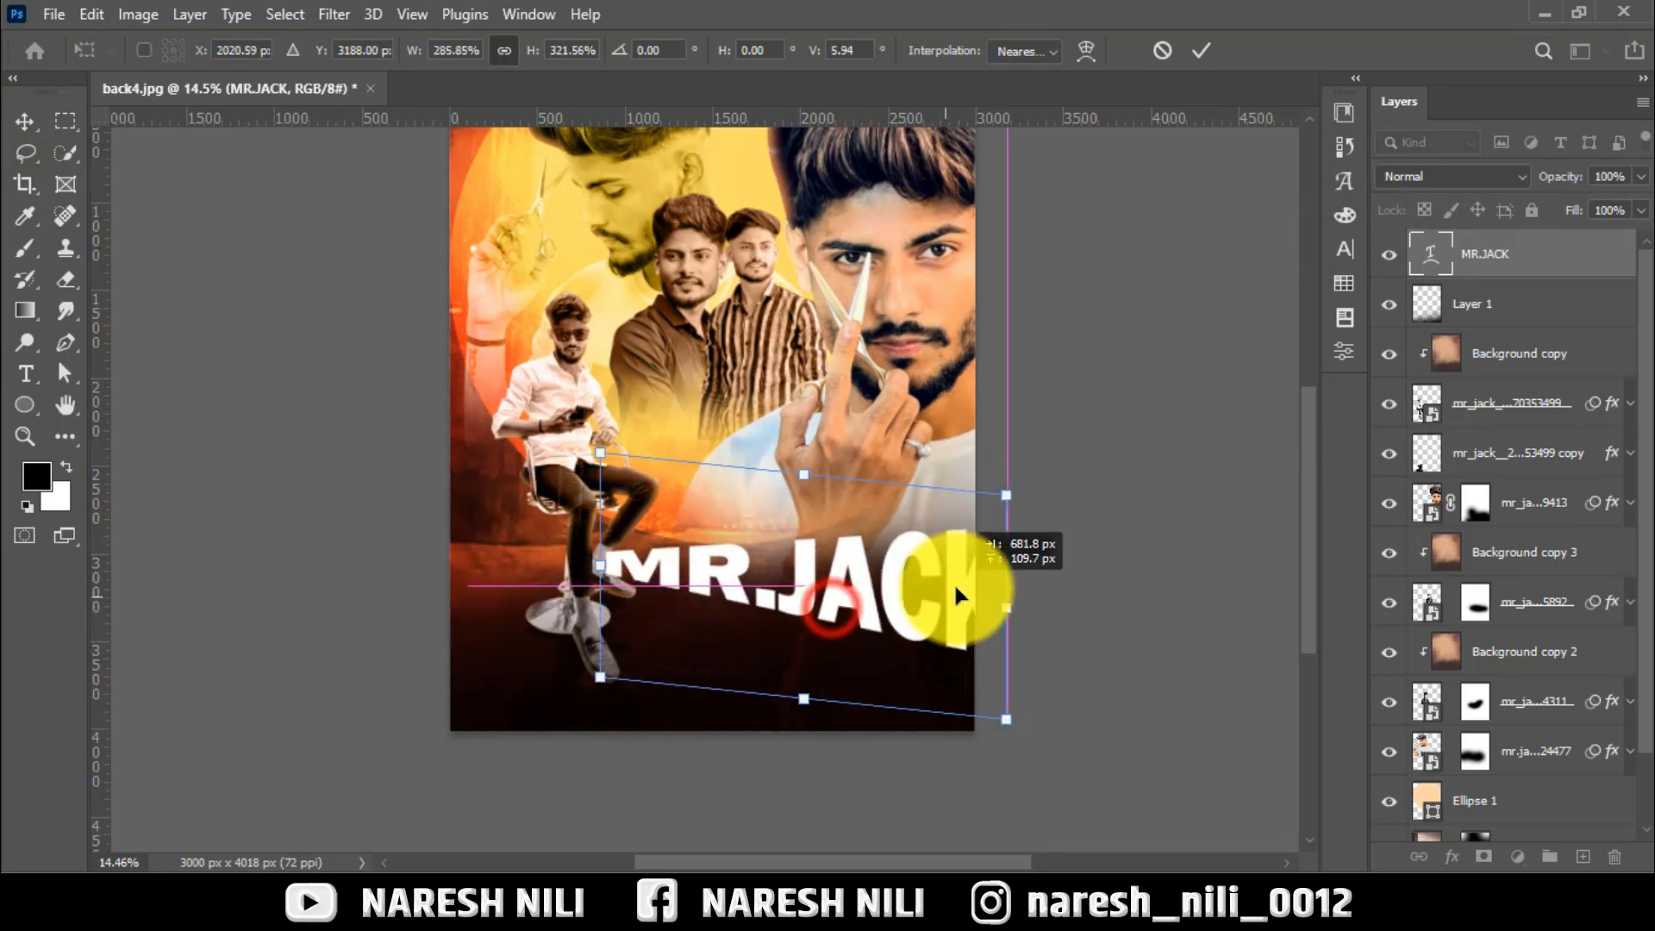
drag(998, 707, 961, 675)
drag(927, 600, 918, 593)
click(1201, 50)
Add a layer mask to the Ellipse 1 layer and erase the circle's lower part behind the title
click(66, 278)
click(1475, 800)
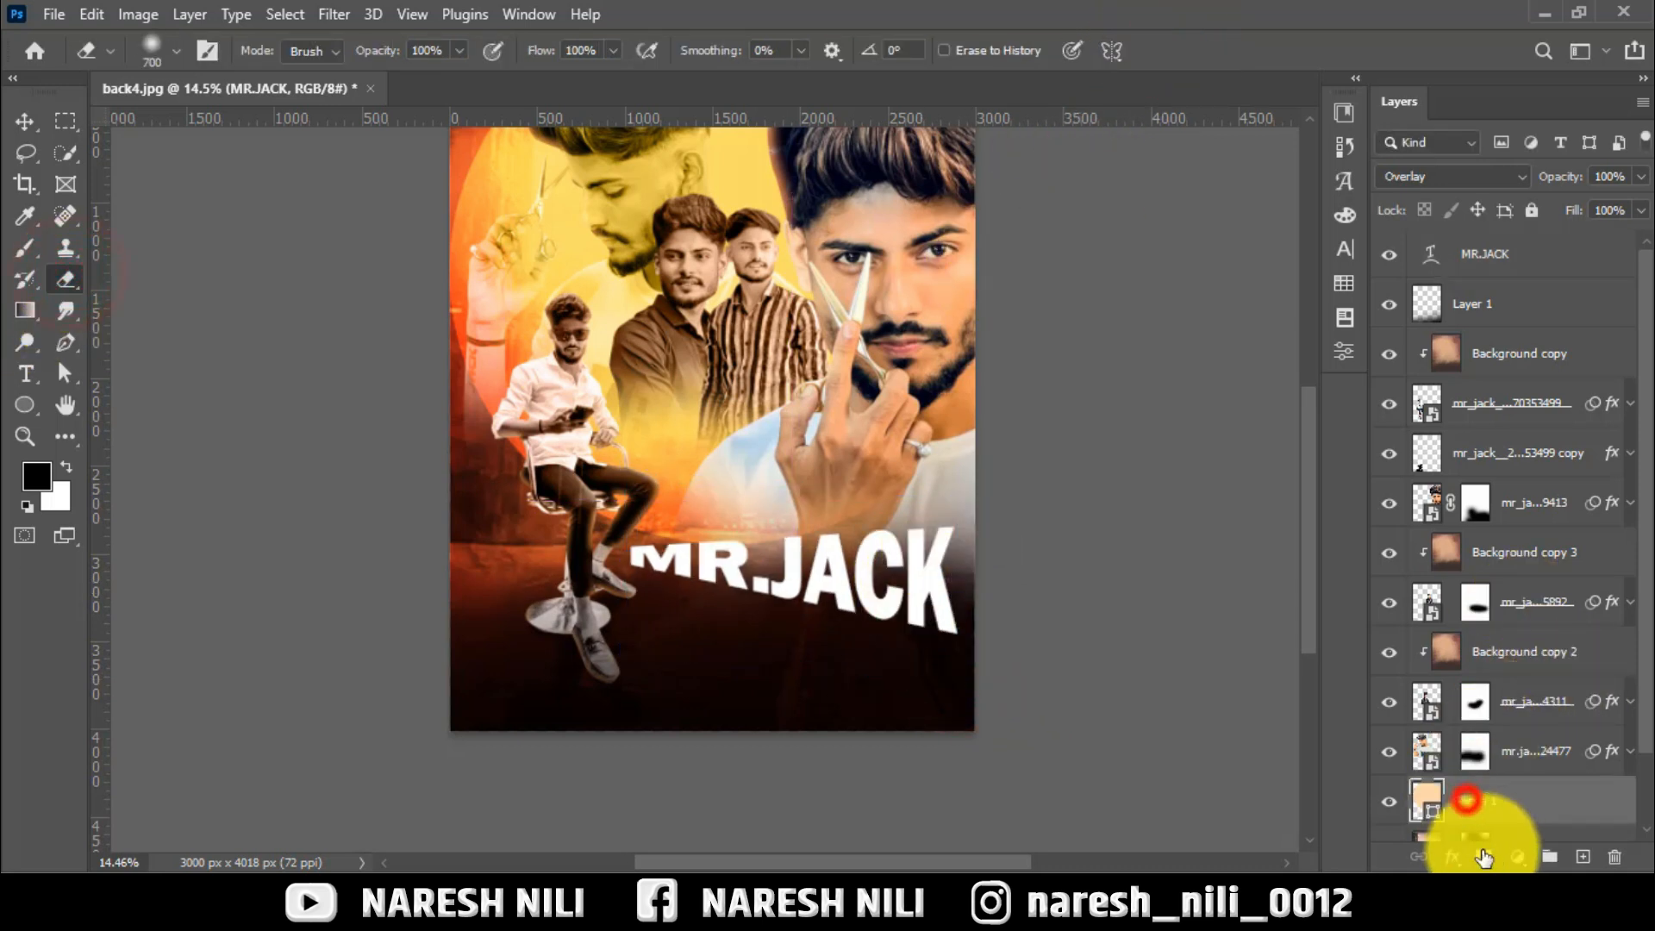
click(1483, 856)
drag(703, 532, 921, 470)
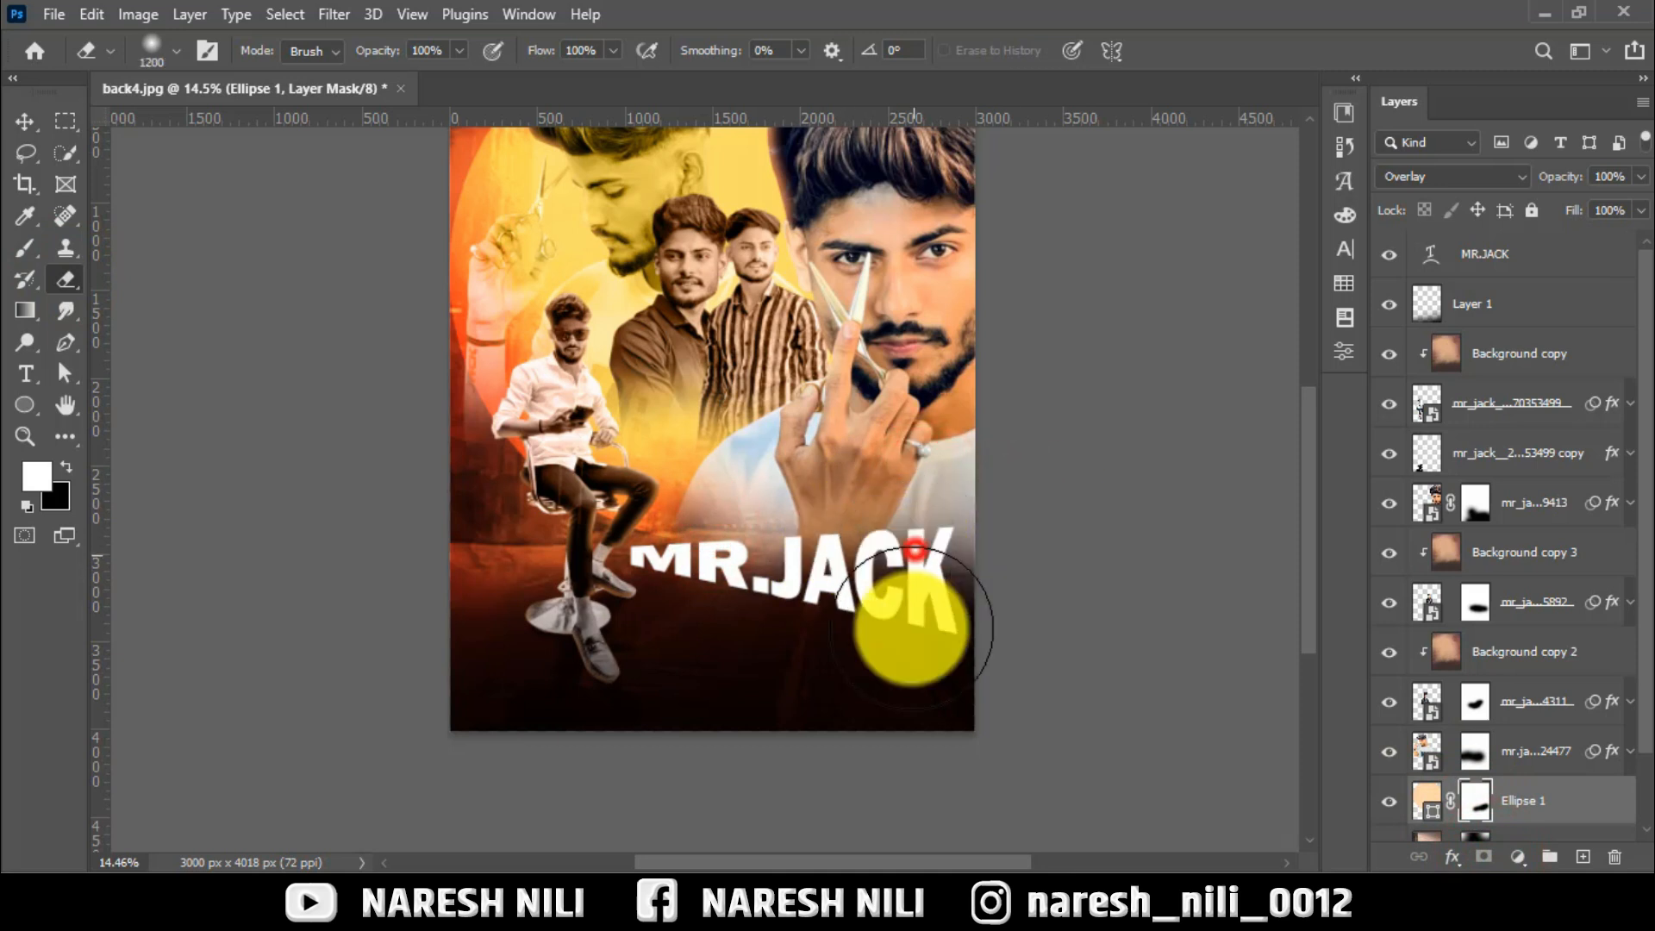
Scale the large 070529413 portrait to 86.77% and reposition it along the poster's right edge above the title
click(24, 121)
scroll(858, 556, up, 2)
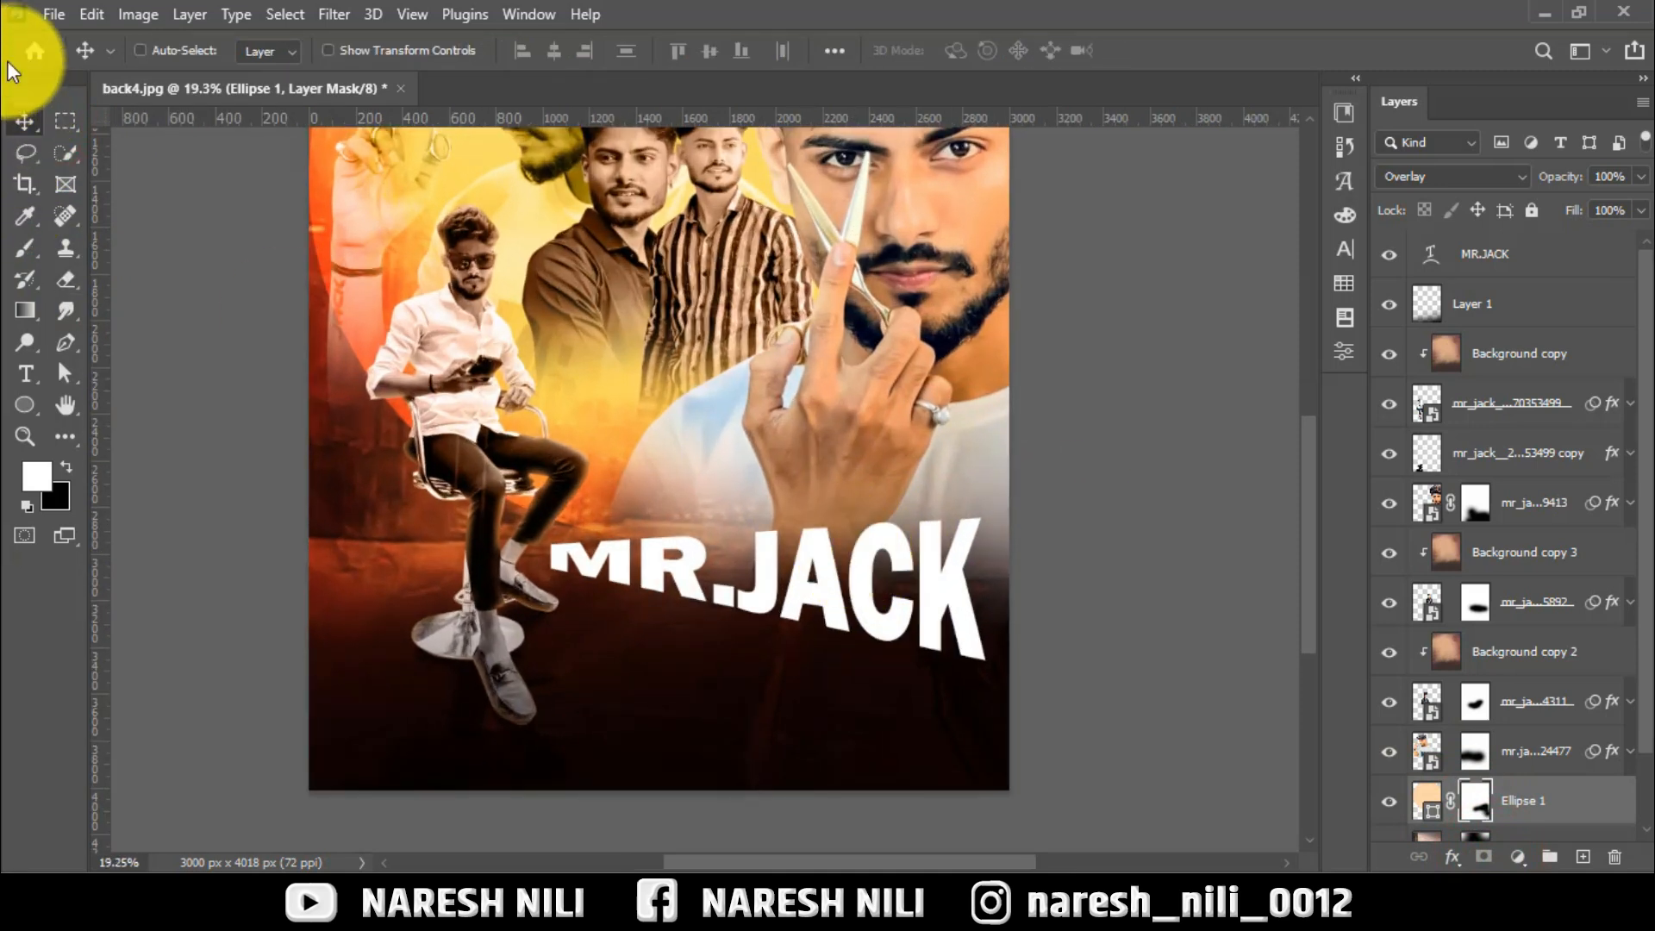
scroll(863, 483, down, 1)
scroll(997, 535, down, 2)
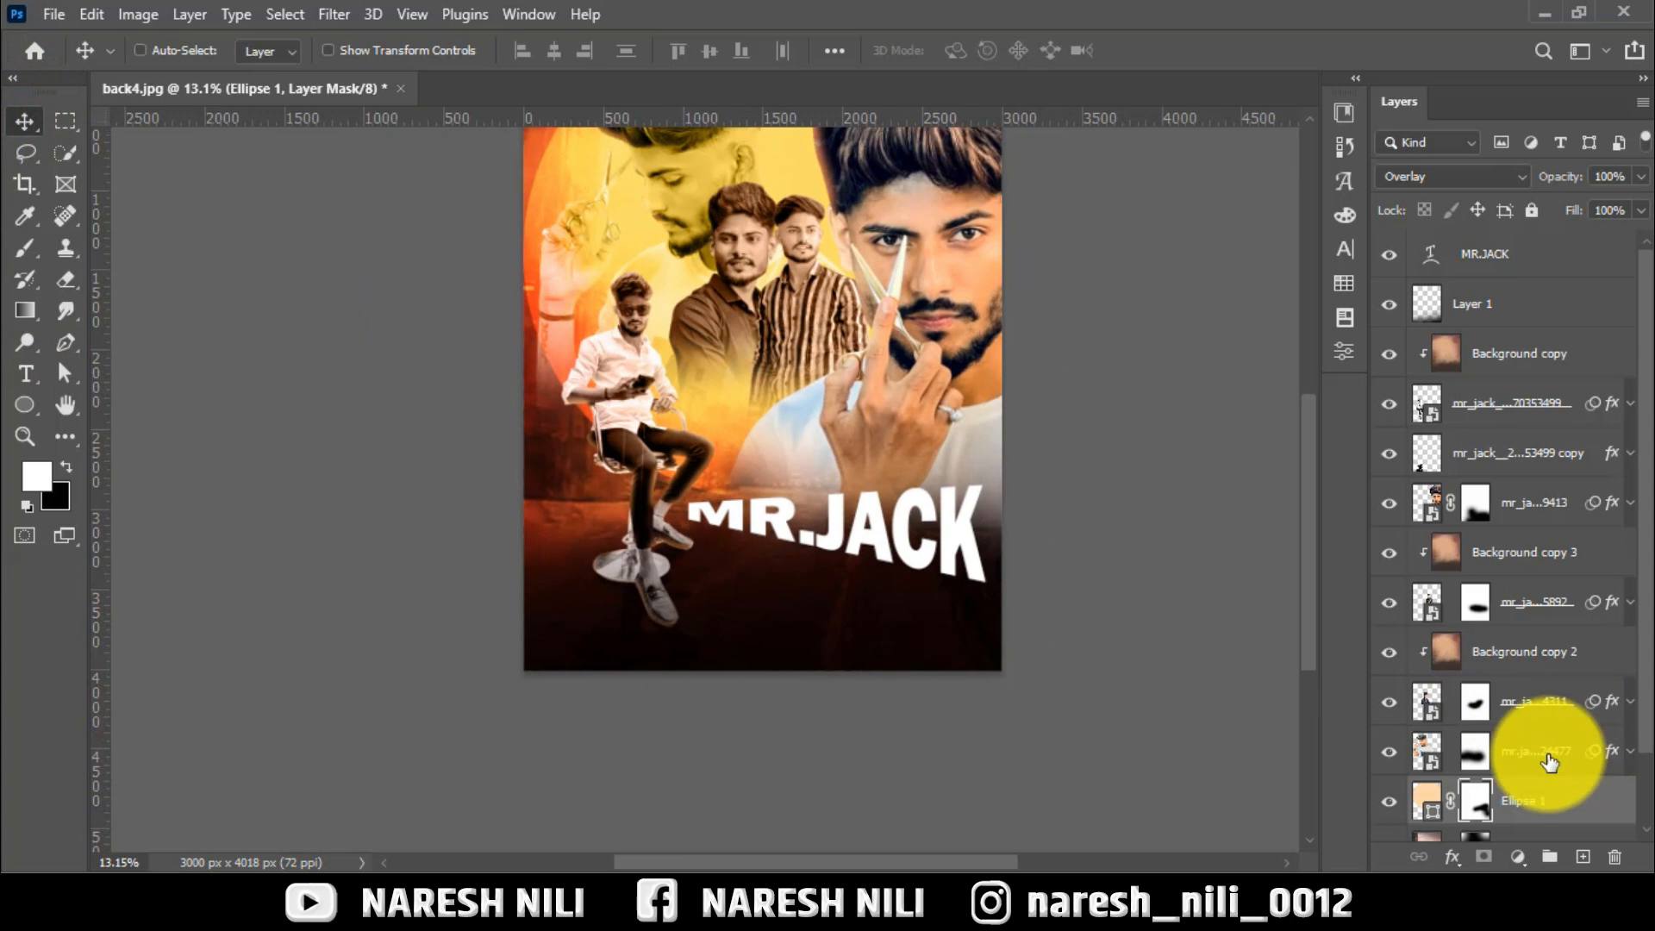
click(1523, 498)
scroll(1071, 278, down, 1)
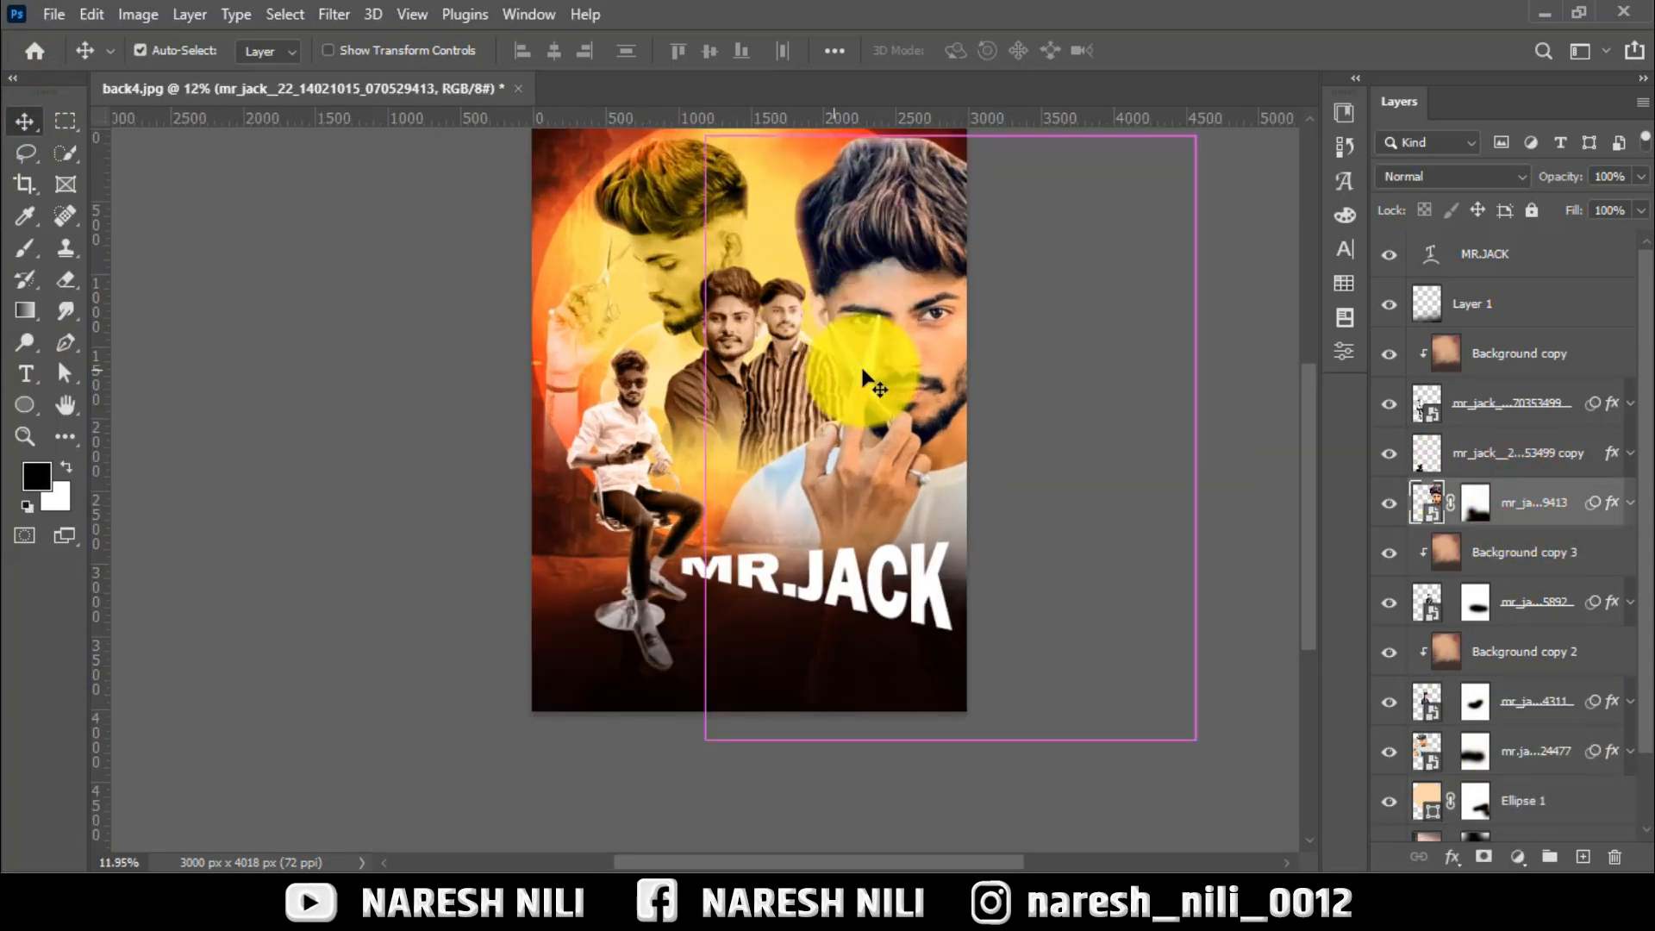
key(ctrl+t)
scroll(883, 379, down, 2)
drag(1183, 742, 1167, 739)
drag(1012, 421, 1006, 401)
drag(1168, 715, 1168, 702)
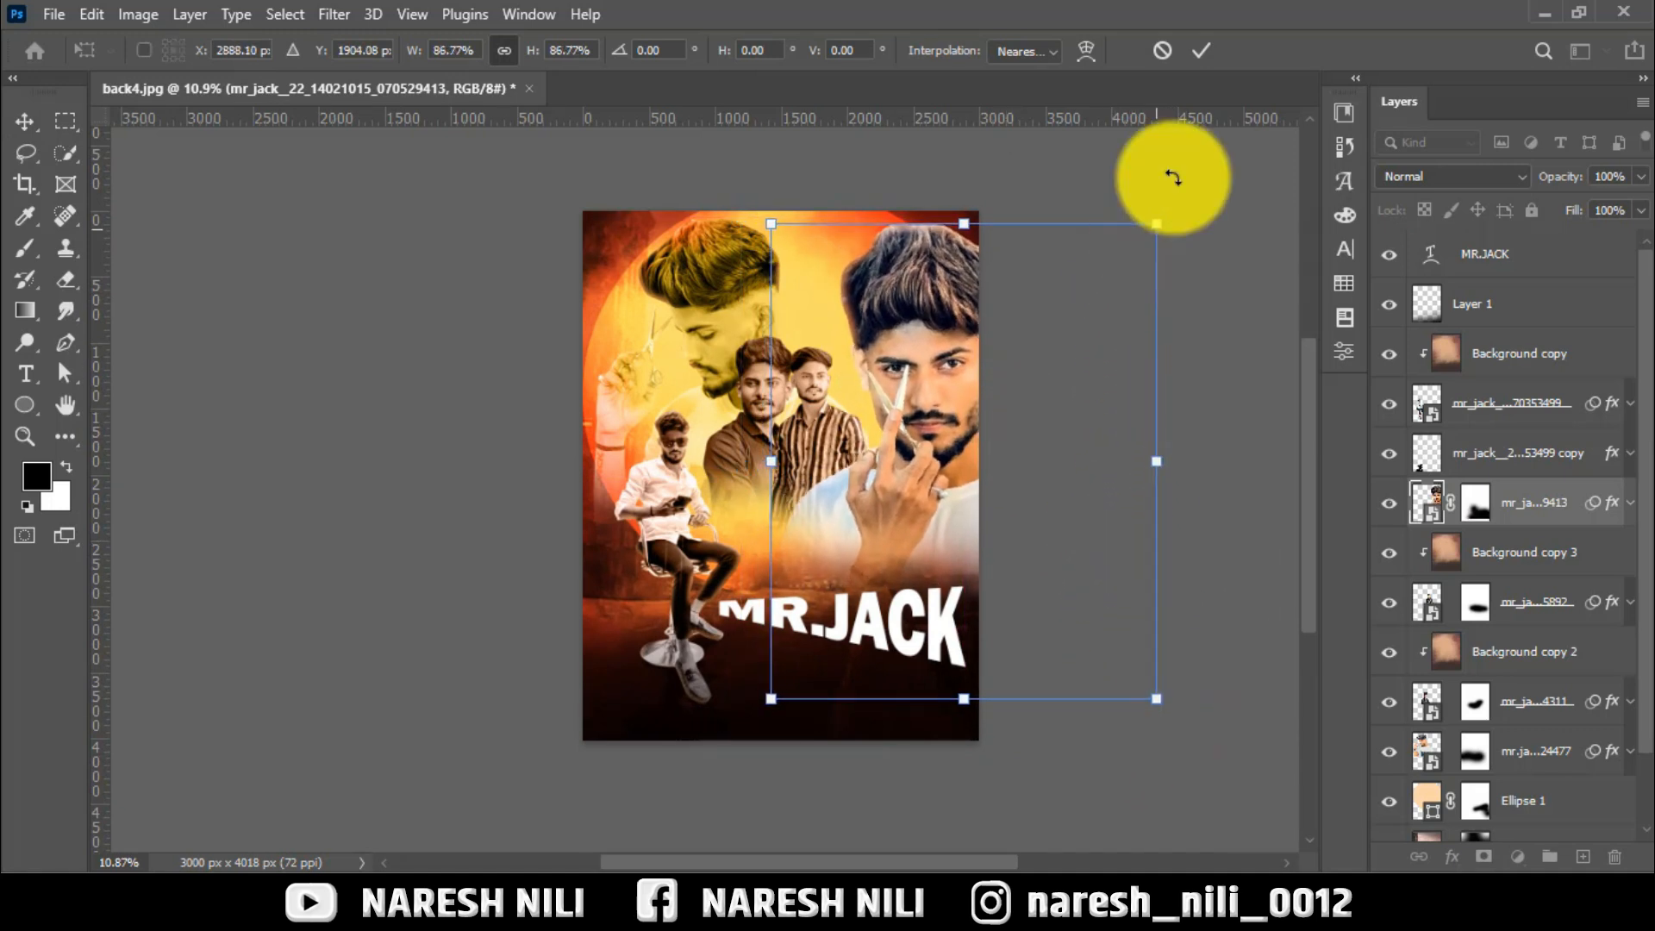
click(1198, 52)
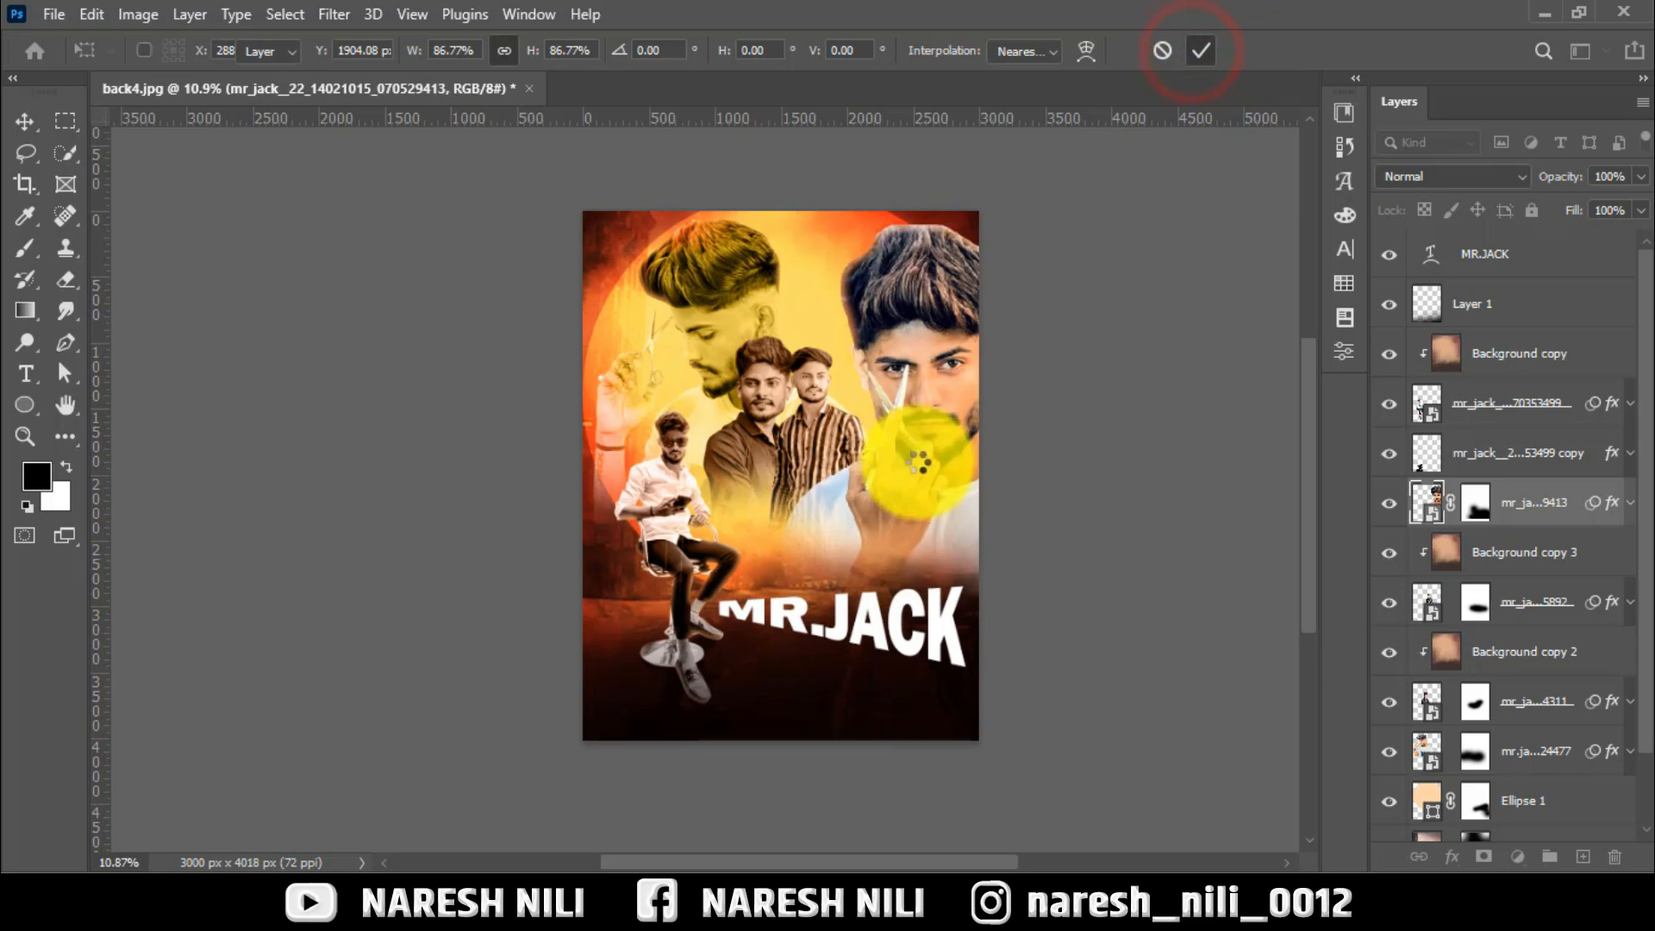
Paint white on the large portrait's layer mask to restore the faded hand, wrist and shirt above the title
scroll(919, 445, up, 3)
click(26, 249)
click(1476, 502)
key(x)
drag(811, 474, 886, 446)
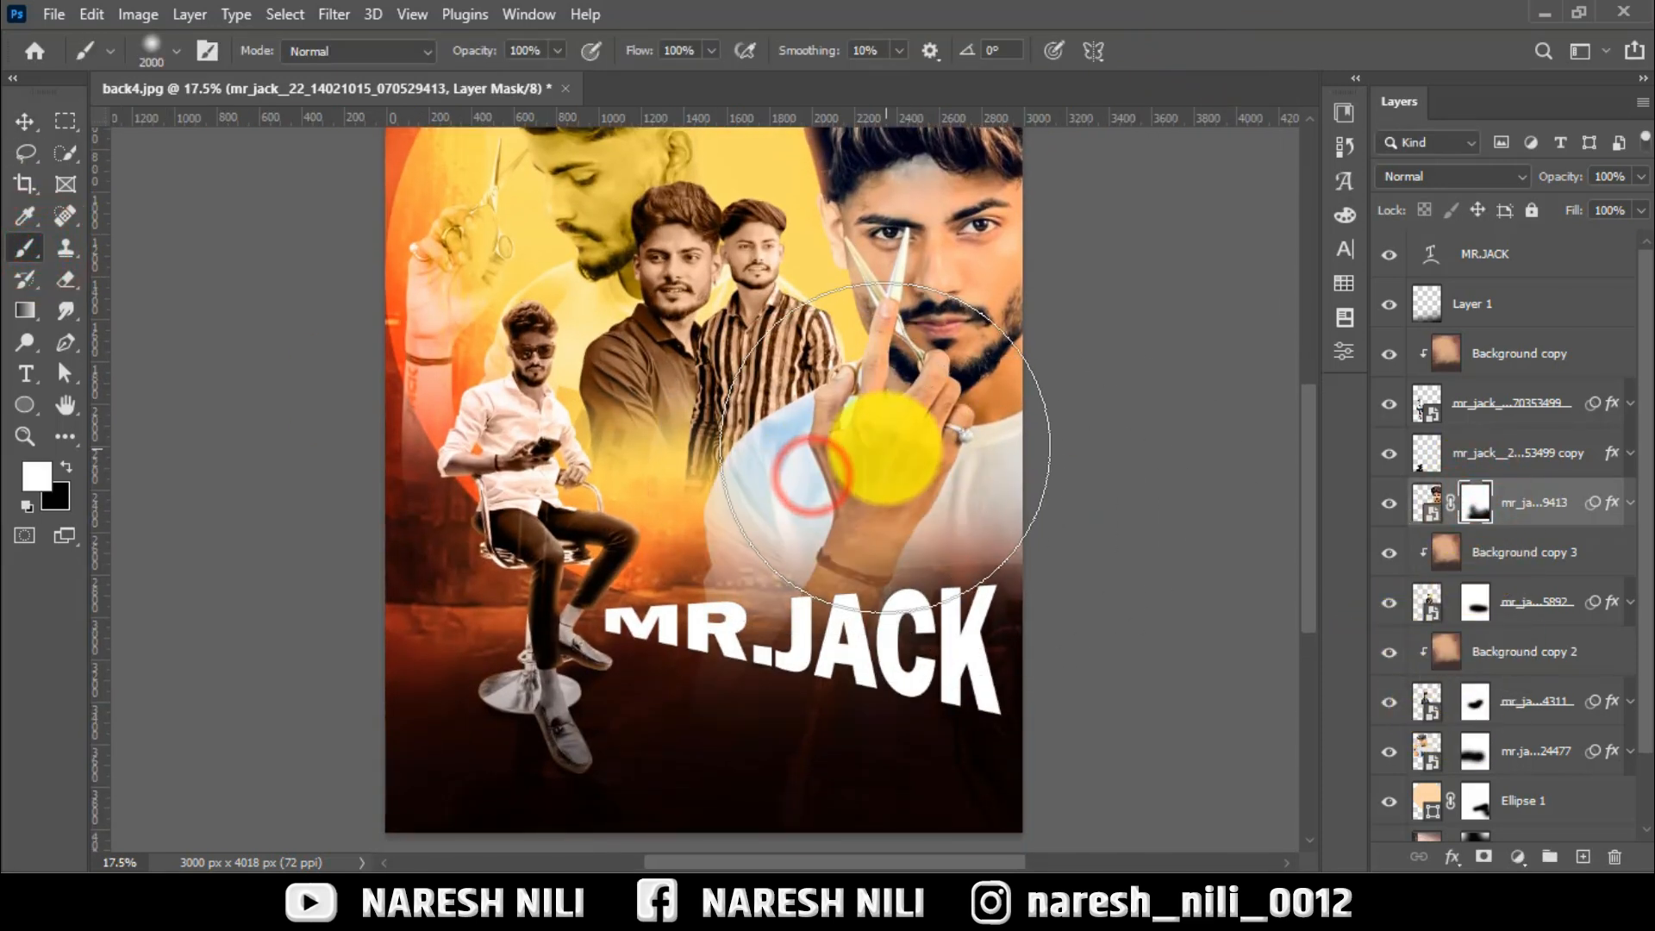
click(828, 496)
key(bracketleft)
key(bracketleft)
key(bracketleft)
key(bracketleft)
click(868, 517)
click(772, 498)
click(964, 464)
click(932, 423)
scroll(758, 301, up, 1)
Scale the striped-shirt portrait to 135.41%, rotate it 0.66° and shift it toward the large portrait
click(25, 121)
click(779, 317)
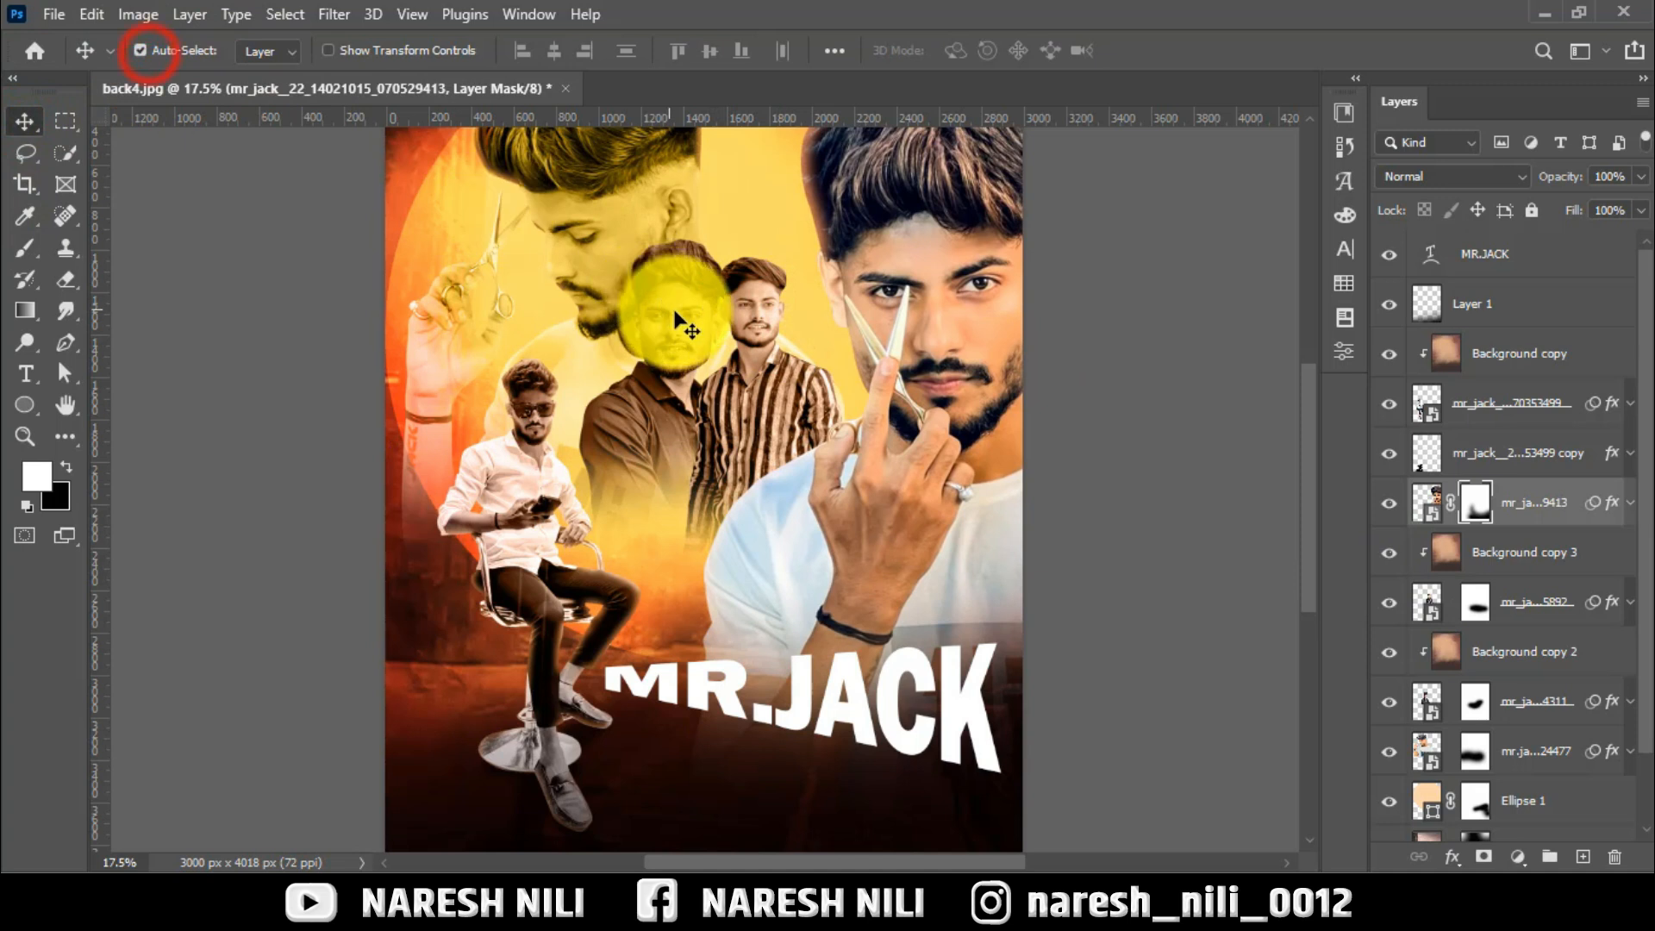
click(739, 301)
click(1500, 586)
drag(740, 299, 772, 300)
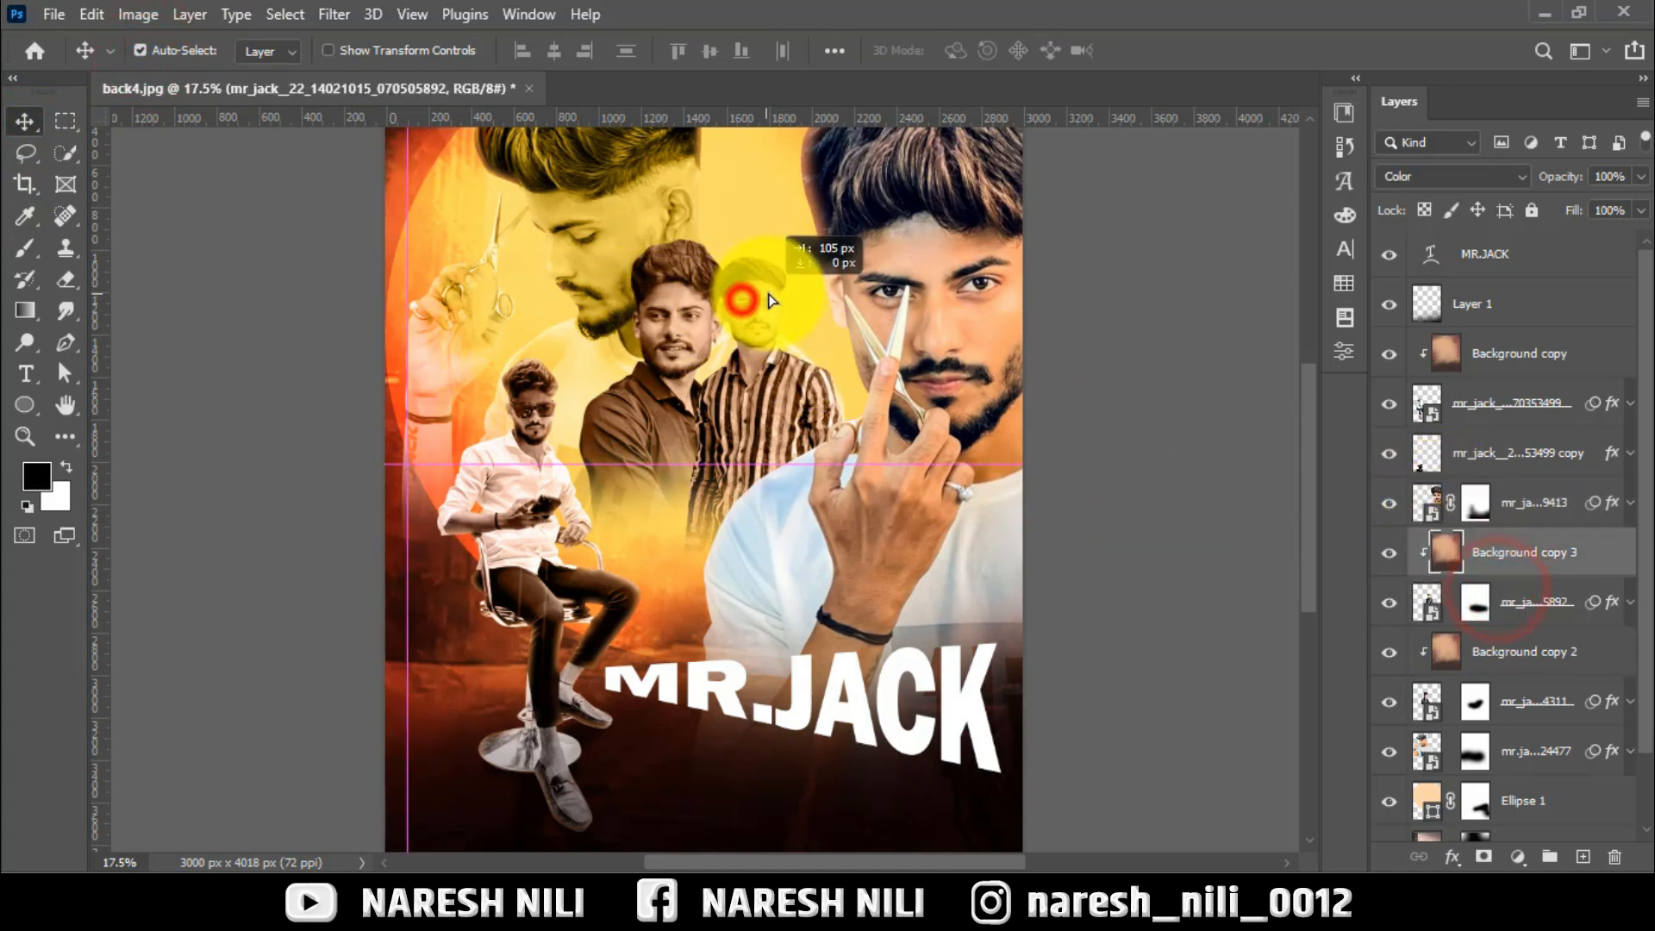
click(140, 50)
click(1517, 601)
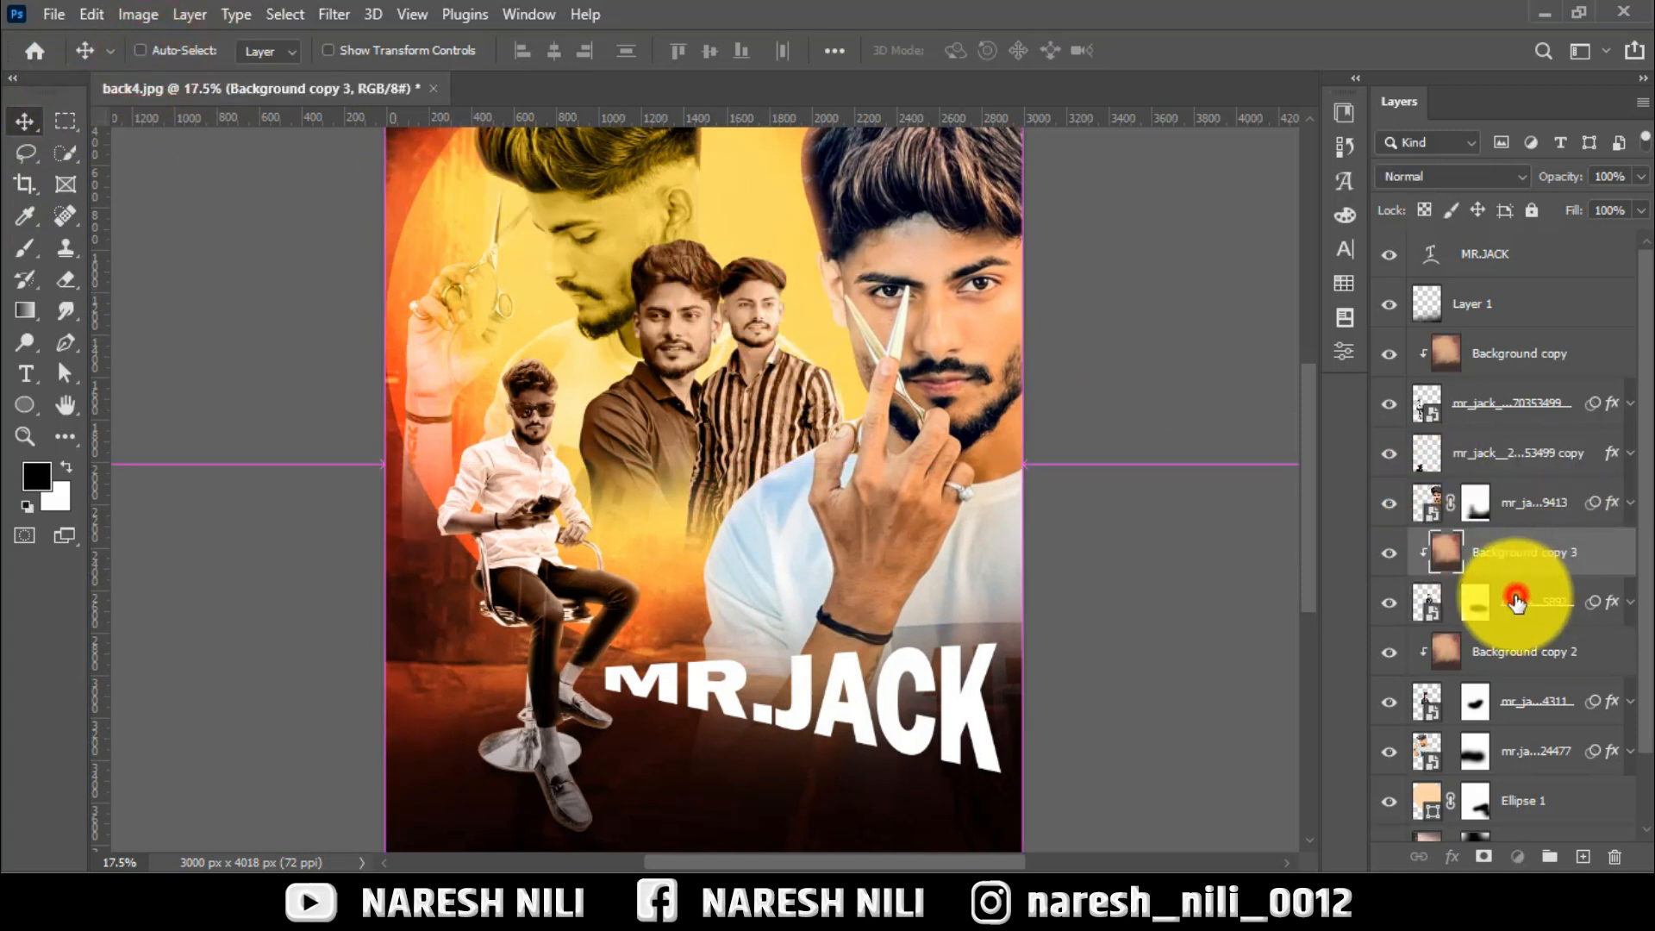
key(ctrl+t)
drag(926, 579, 938, 593)
drag(1000, 518, 997, 520)
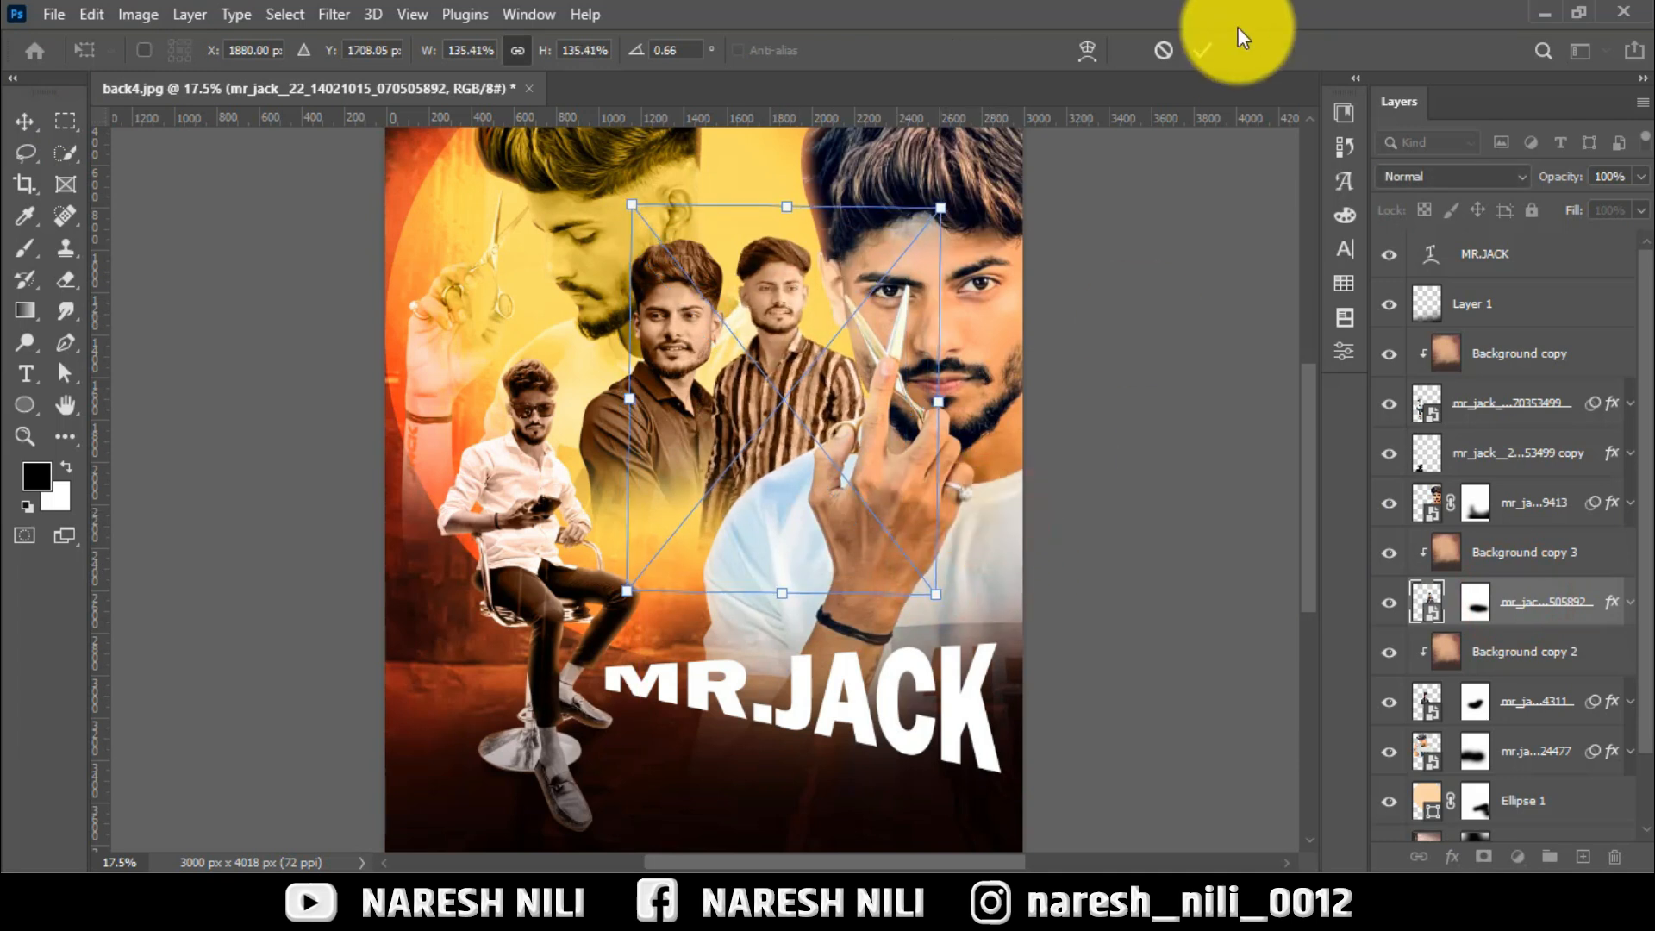
click(1202, 50)
Move the dark-shirt portrait closer to the striped-shirt man and nudge the profile portrait within the glowing circle
click(1477, 694)
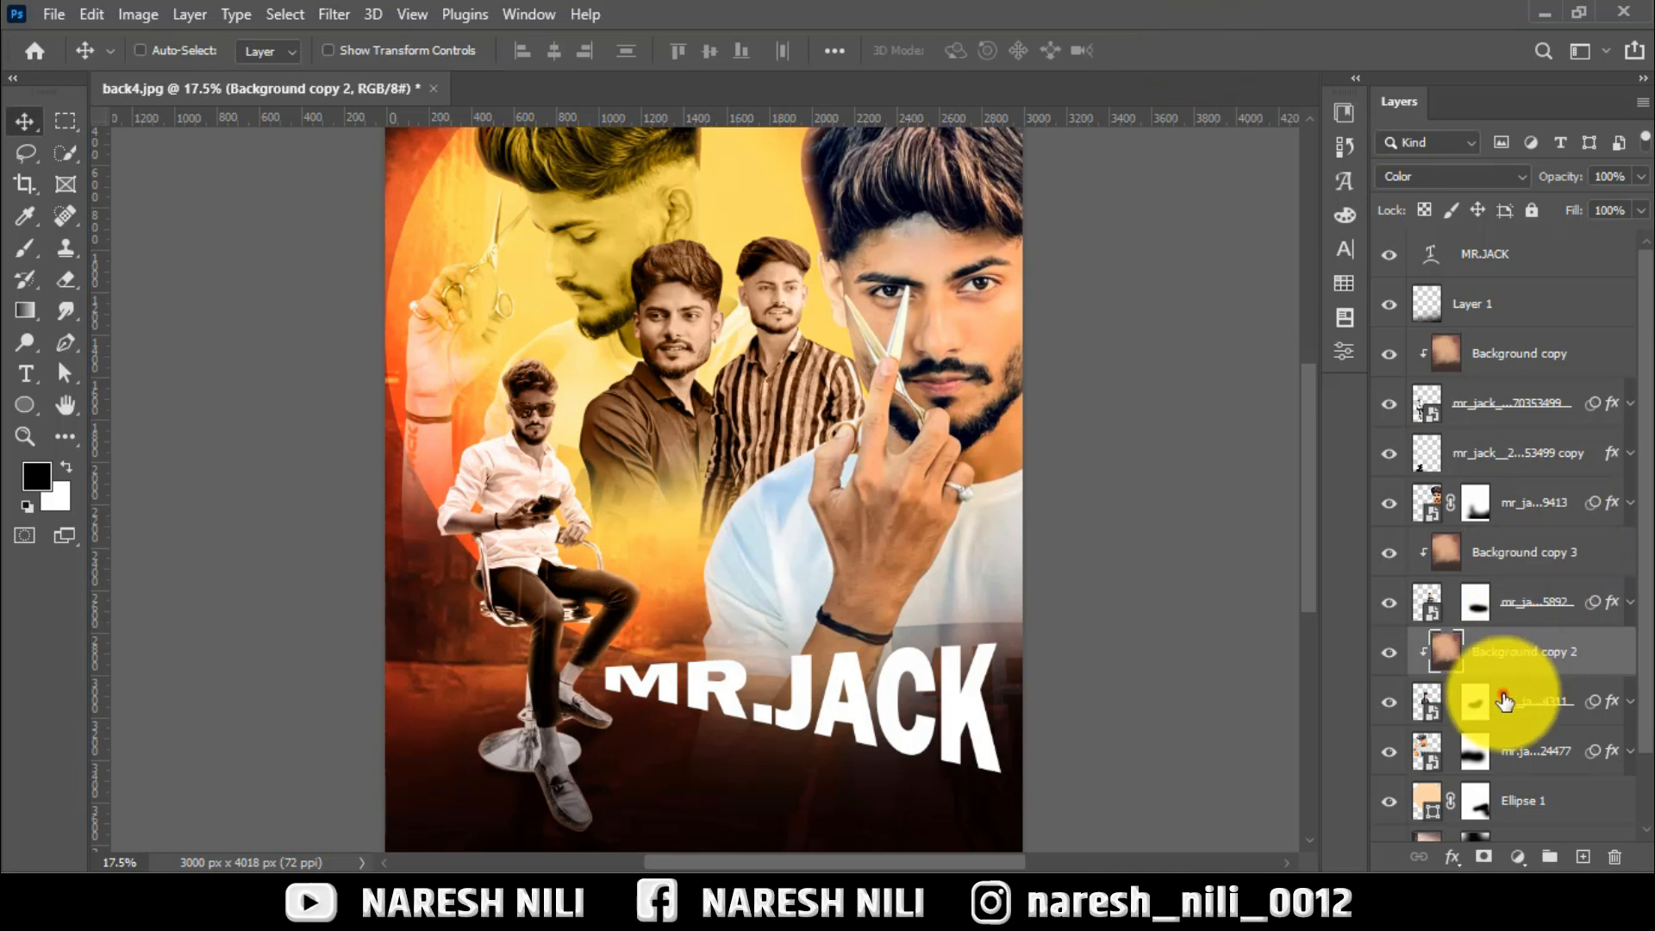
mouse_move(668, 325)
mouse_down()
mouse_move(702, 293)
mouse_move(684, 299)
mouse_up()
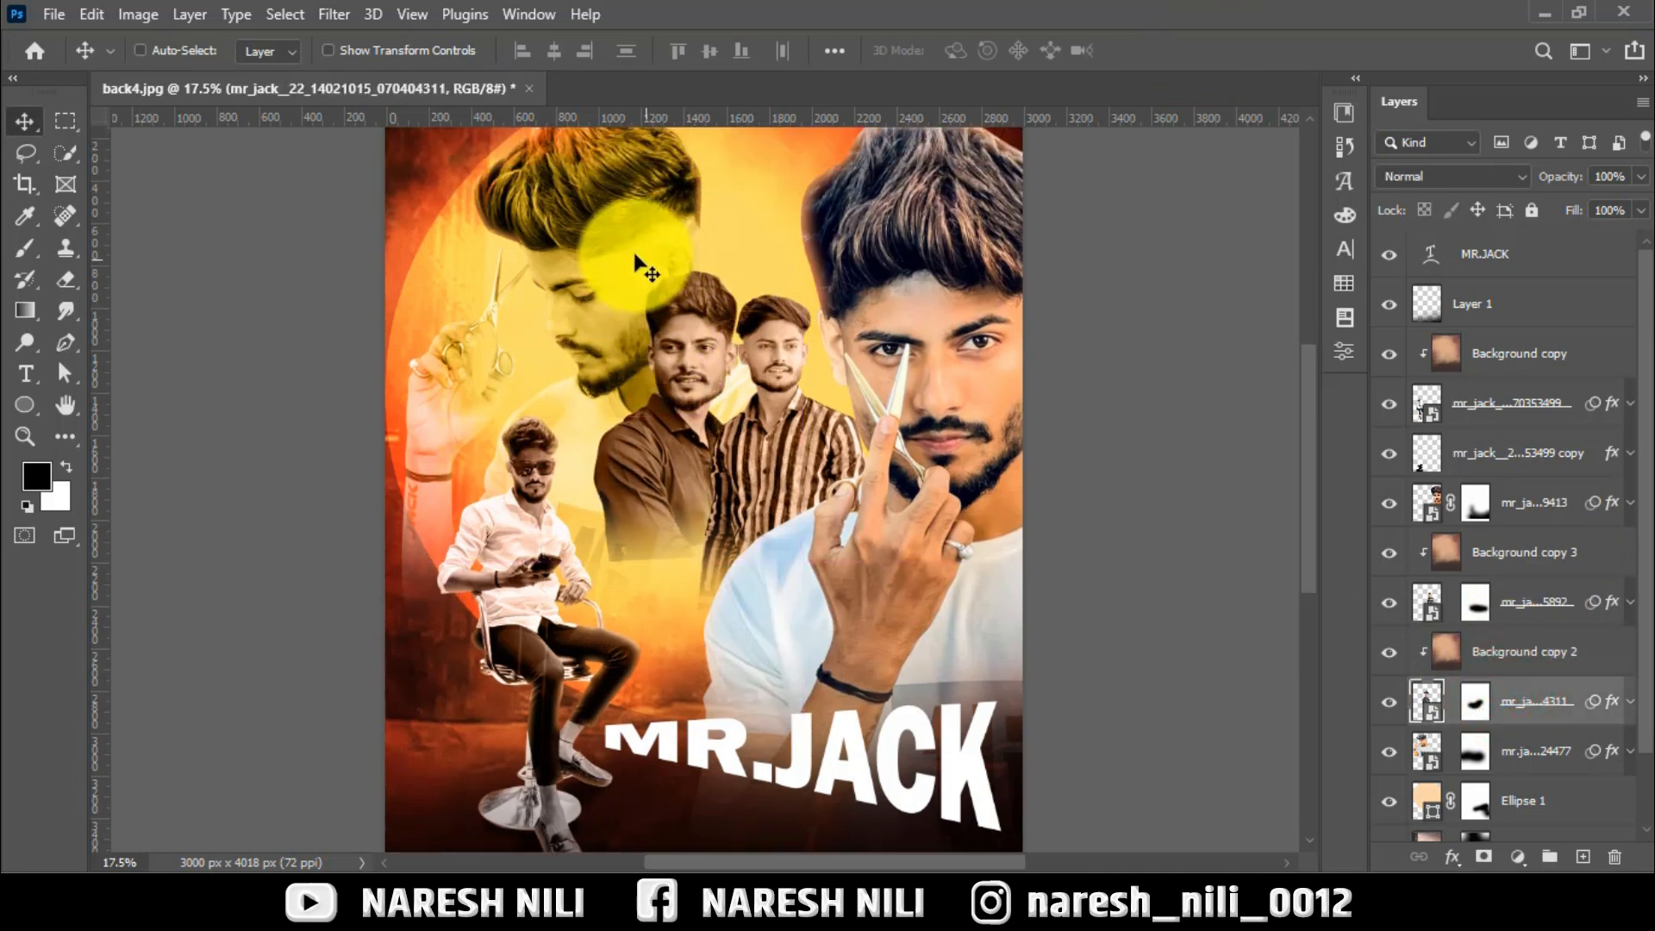
ctrl+click(601, 212)
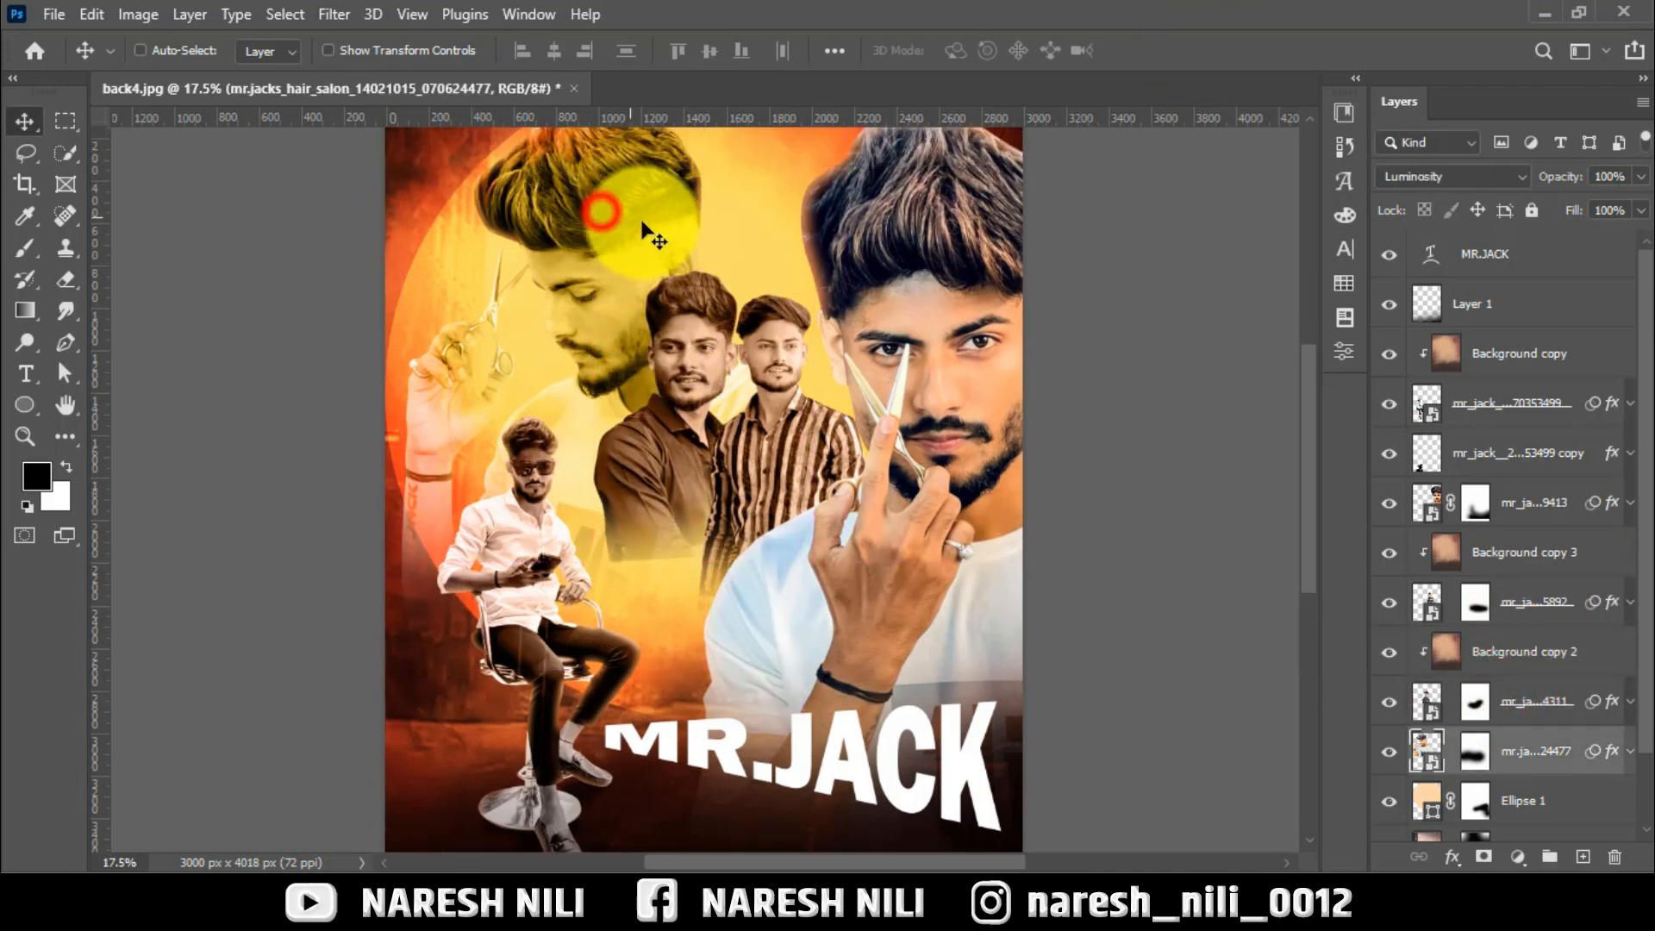
mouse_move(649, 233)
mouse_down()
mouse_move(628, 235)
mouse_move(669, 235)
mouse_move(658, 259)
mouse_up()
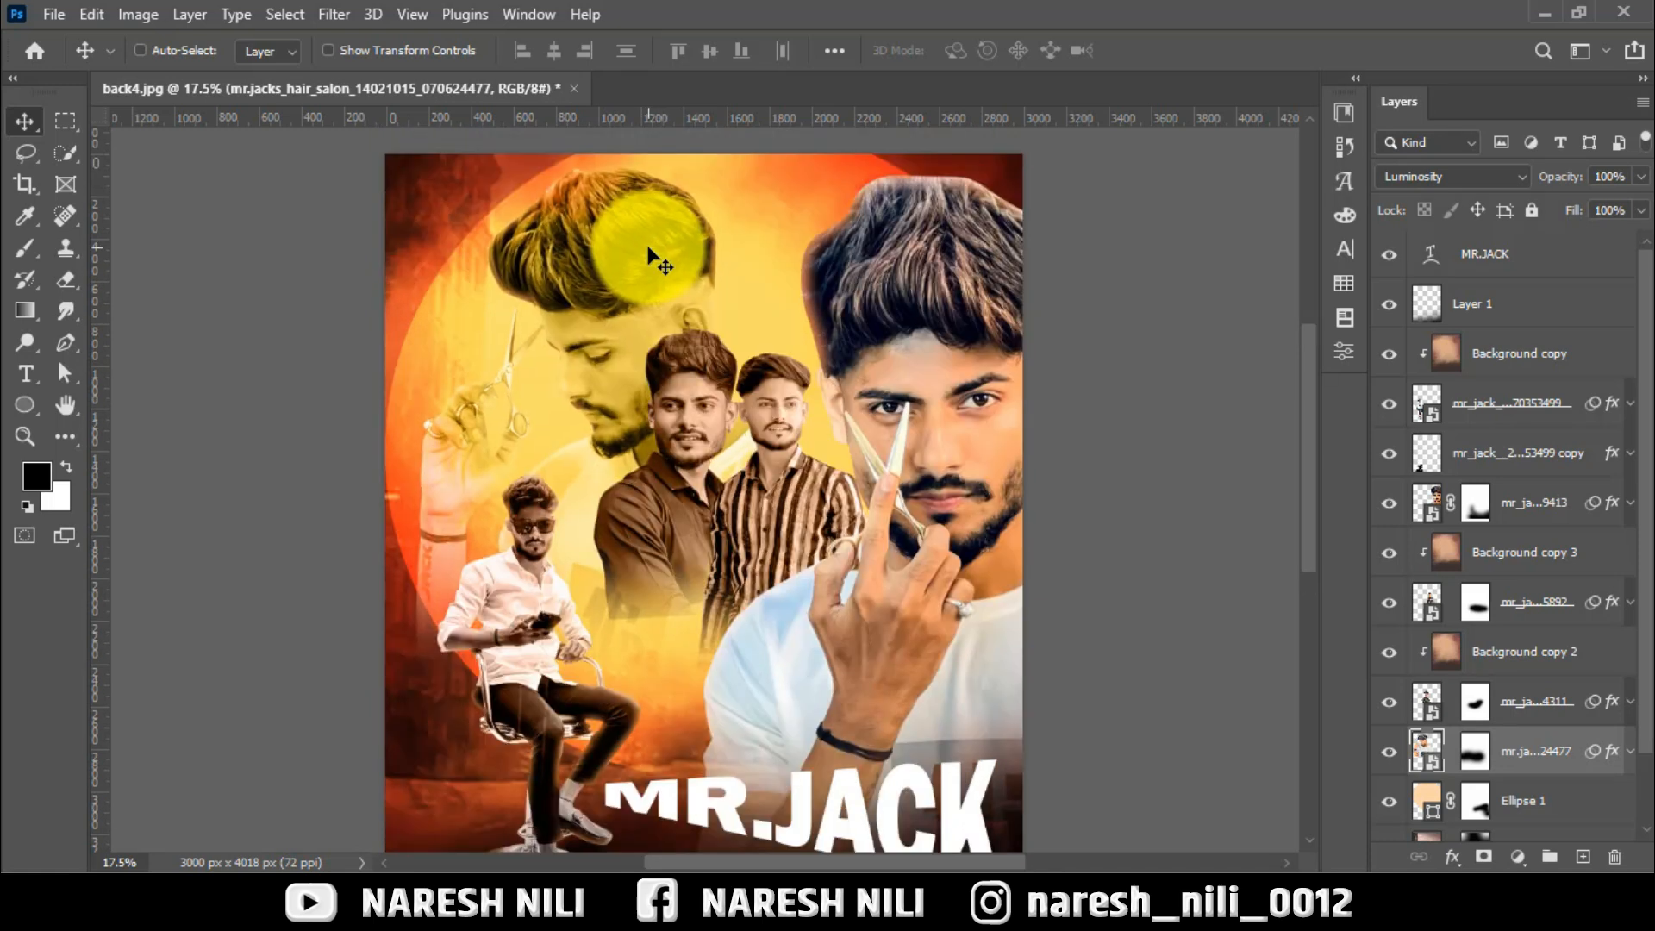
drag(648, 249, 670, 277)
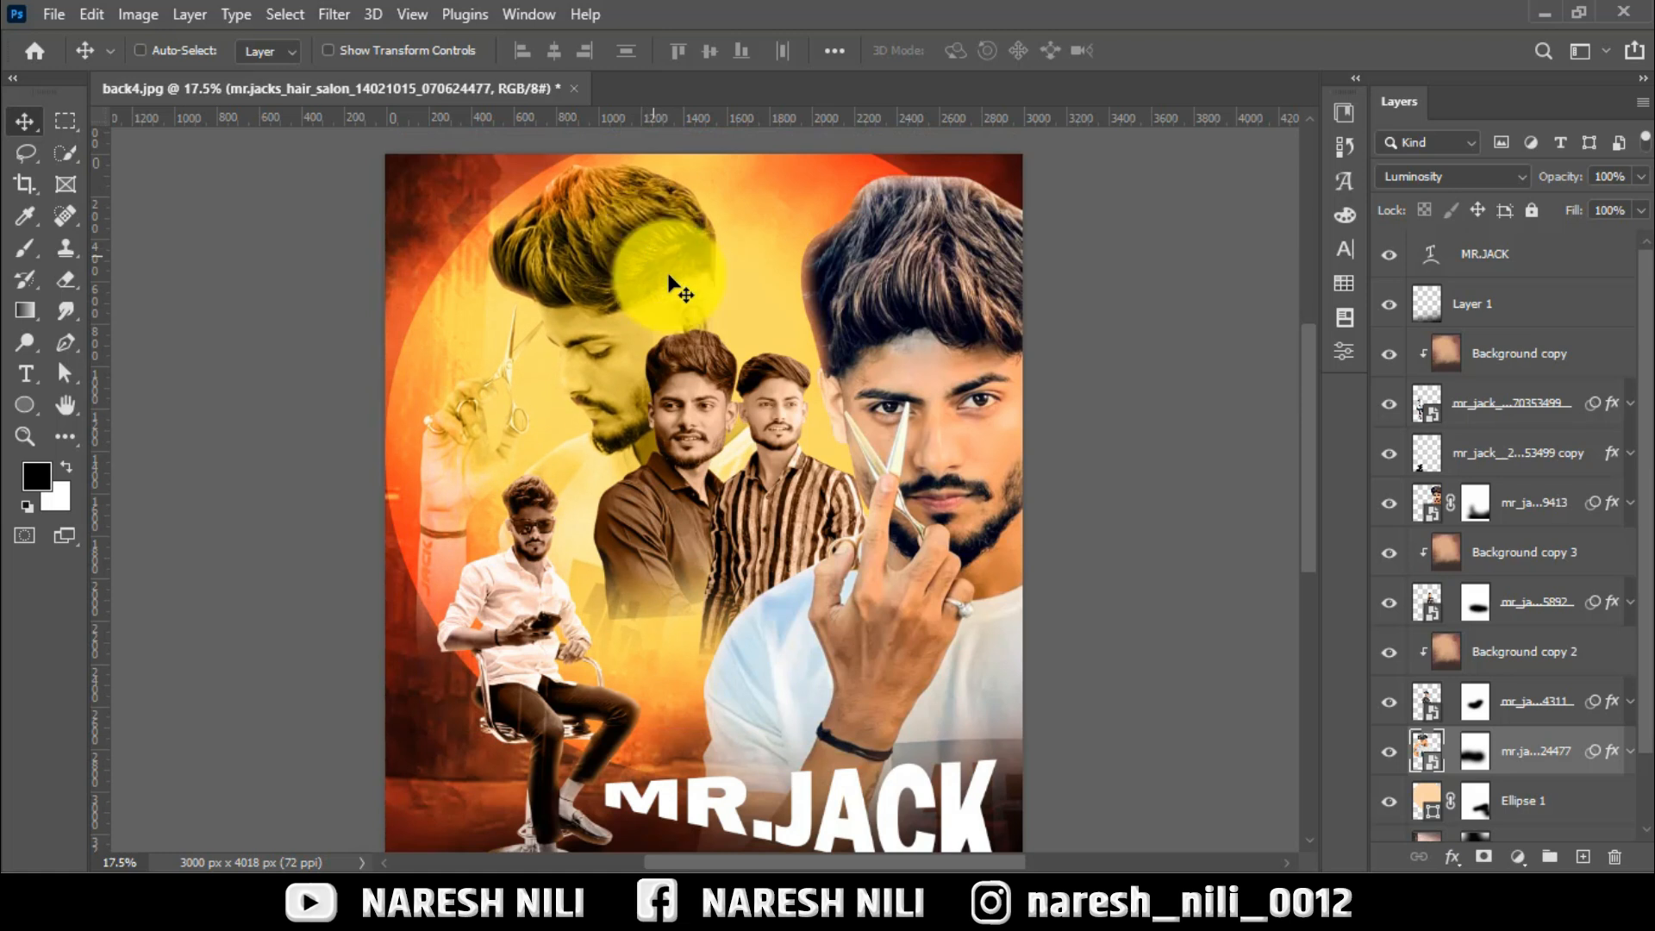
Duplicate the MR.JACK title just below the original and change the copy's text to HAPPY BIRTHDAY
scroll(661, 384, down, 3)
scroll(857, 690, up, 4)
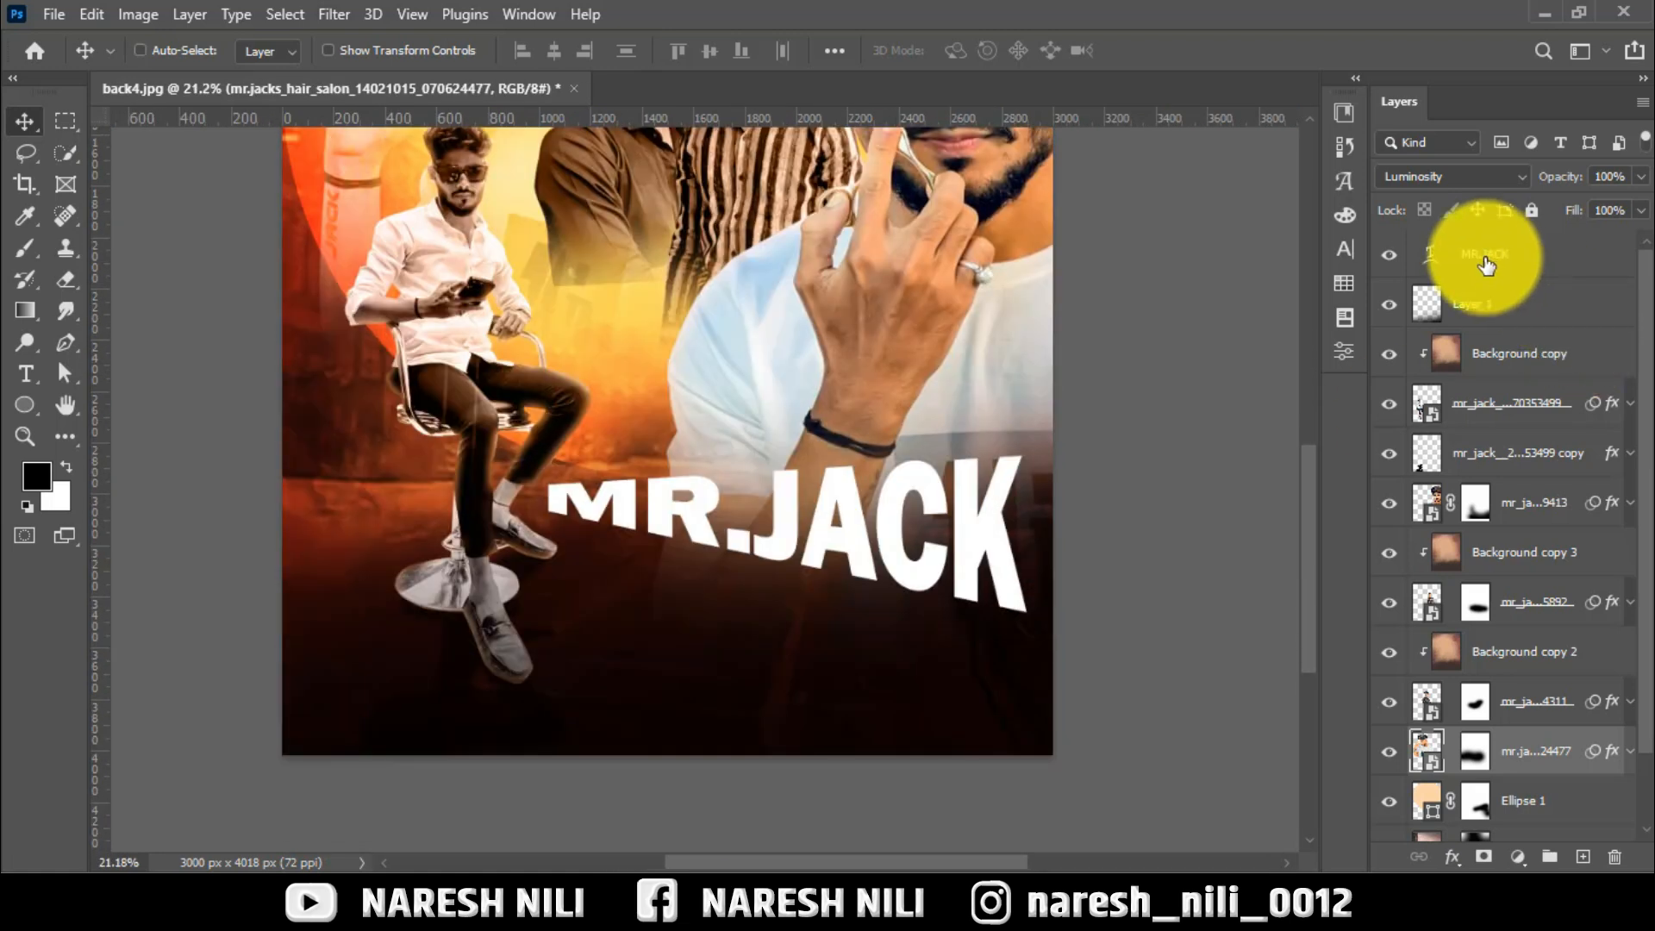
drag(831, 499, 823, 625)
click(25, 374)
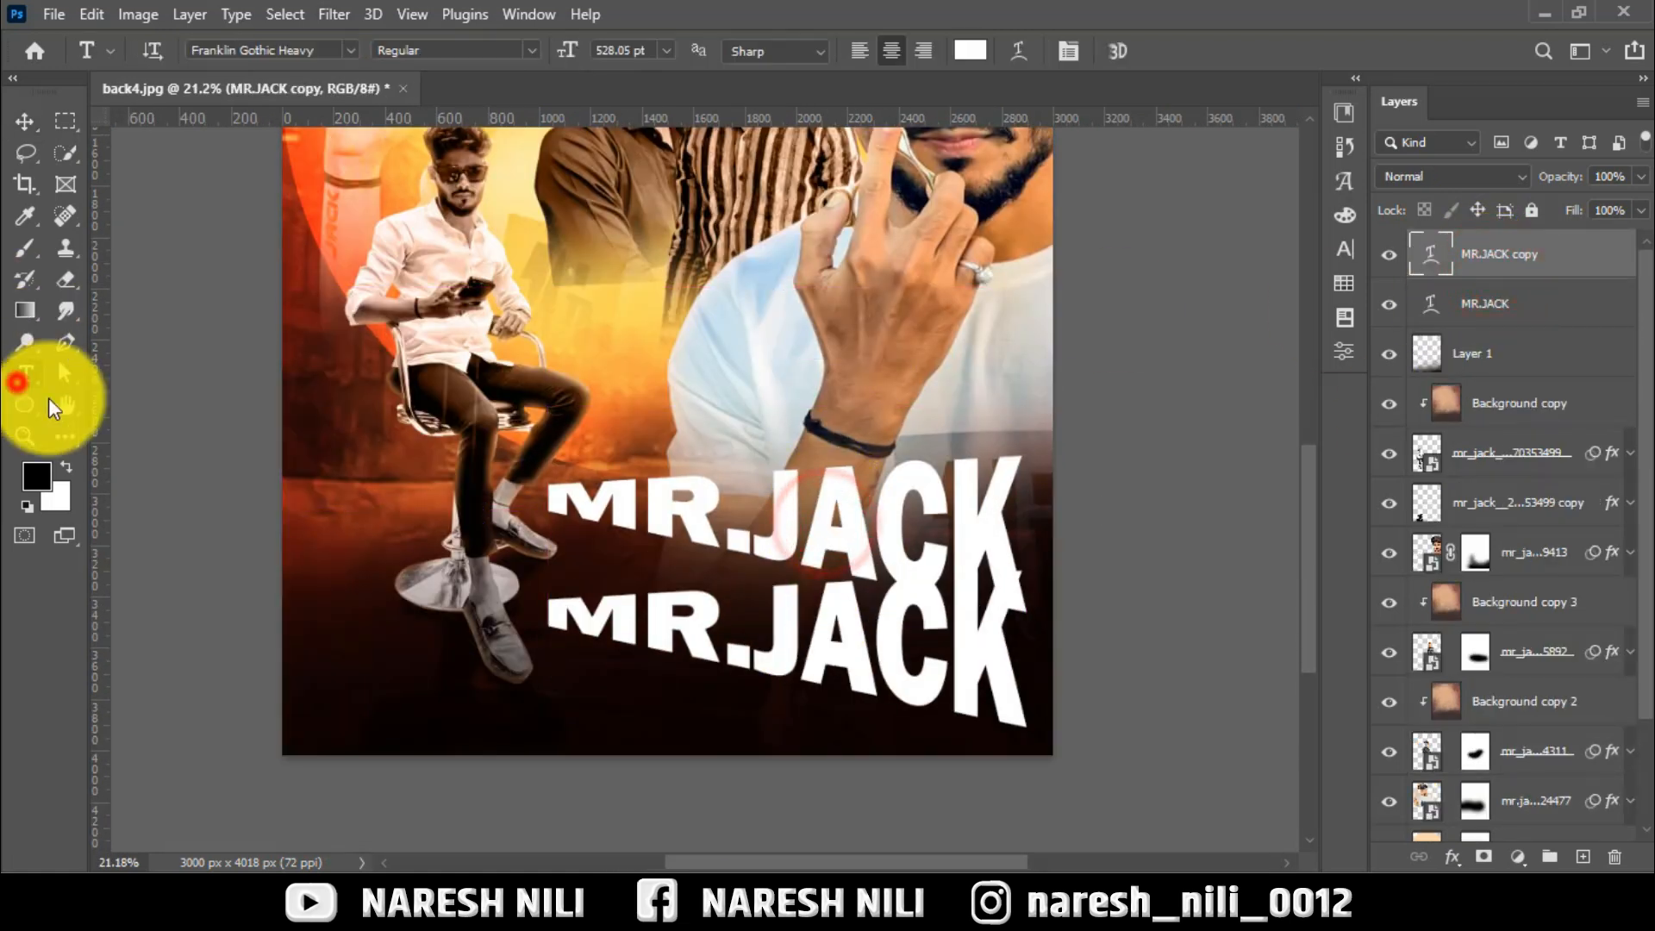
click(640, 593)
key(ctrl+a)
key(BackSpace)
text(HA)
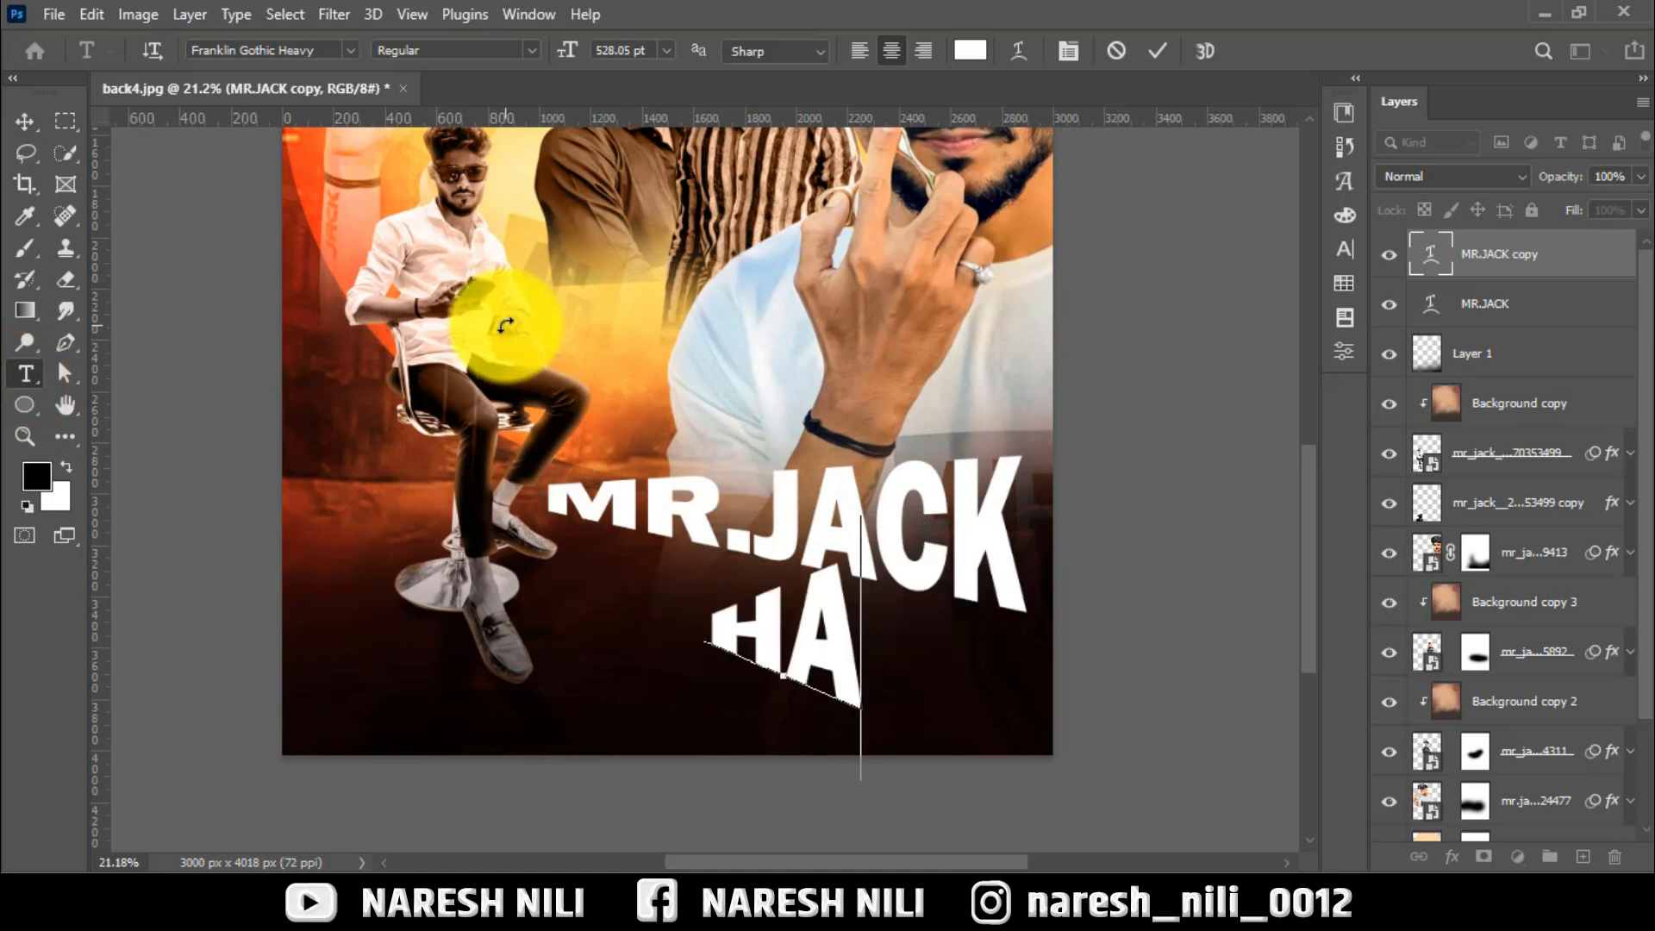
text(PPY B)
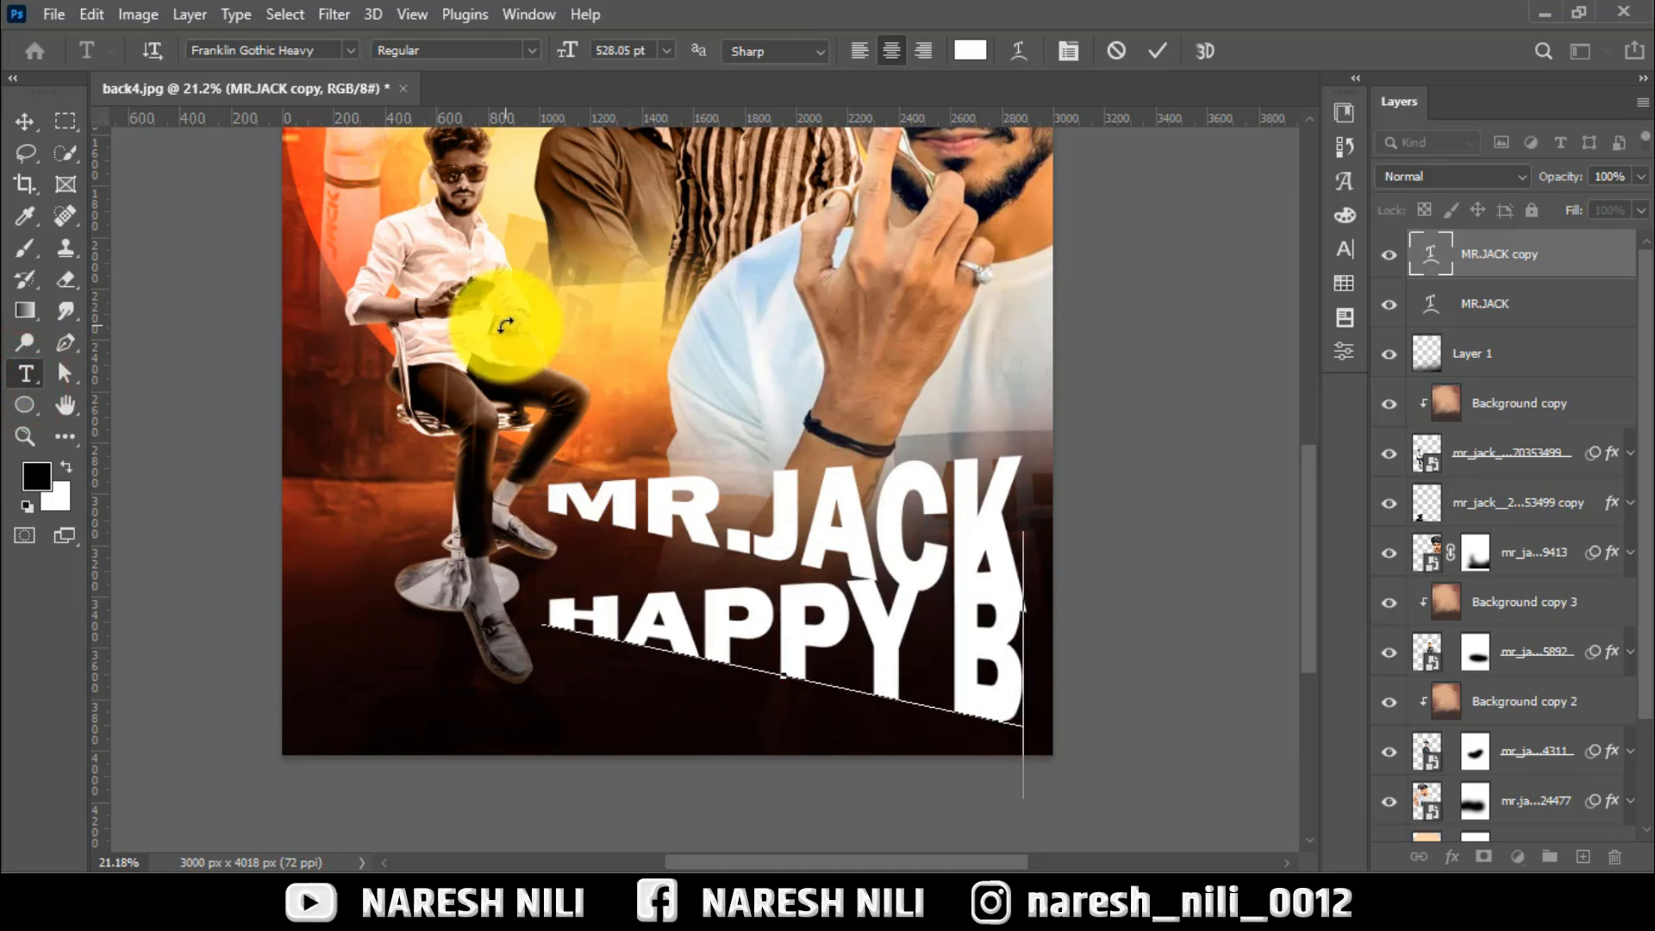
text(IRTHDAY)
key(ctrl+a)
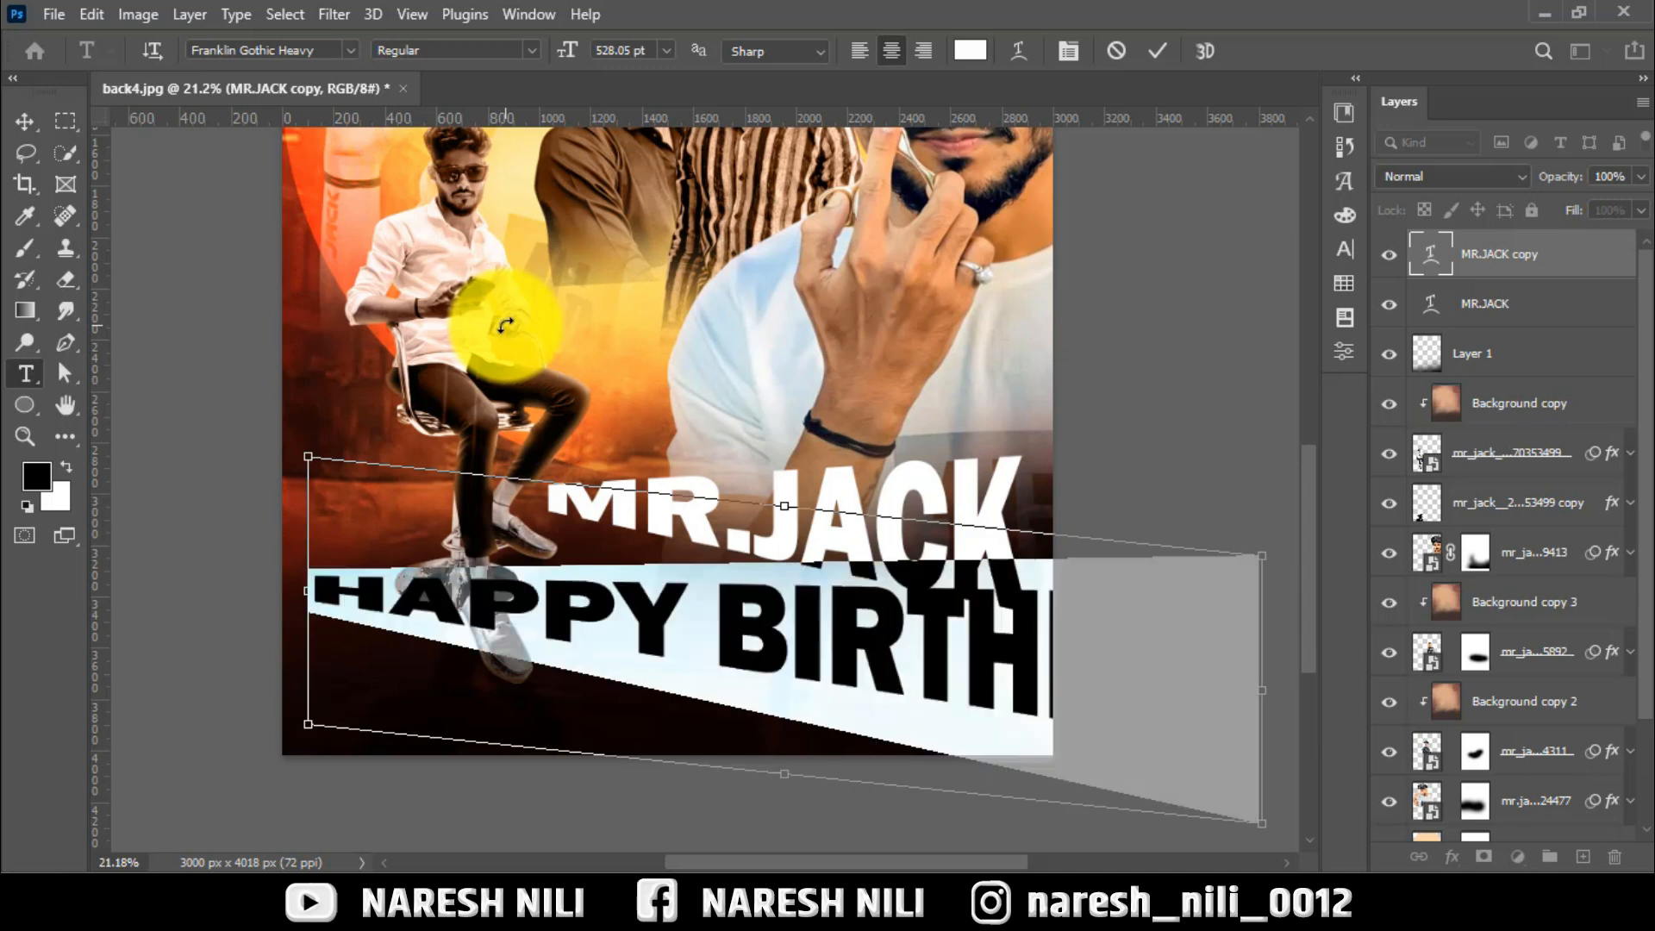
click(25, 121)
Shrink HAPPY BIRTHDAY to 52.42% width and 63.96% height with a 4.46° vertical skew, placing it beneath the title
key(ctrl+minus)
key(ctrl+t)
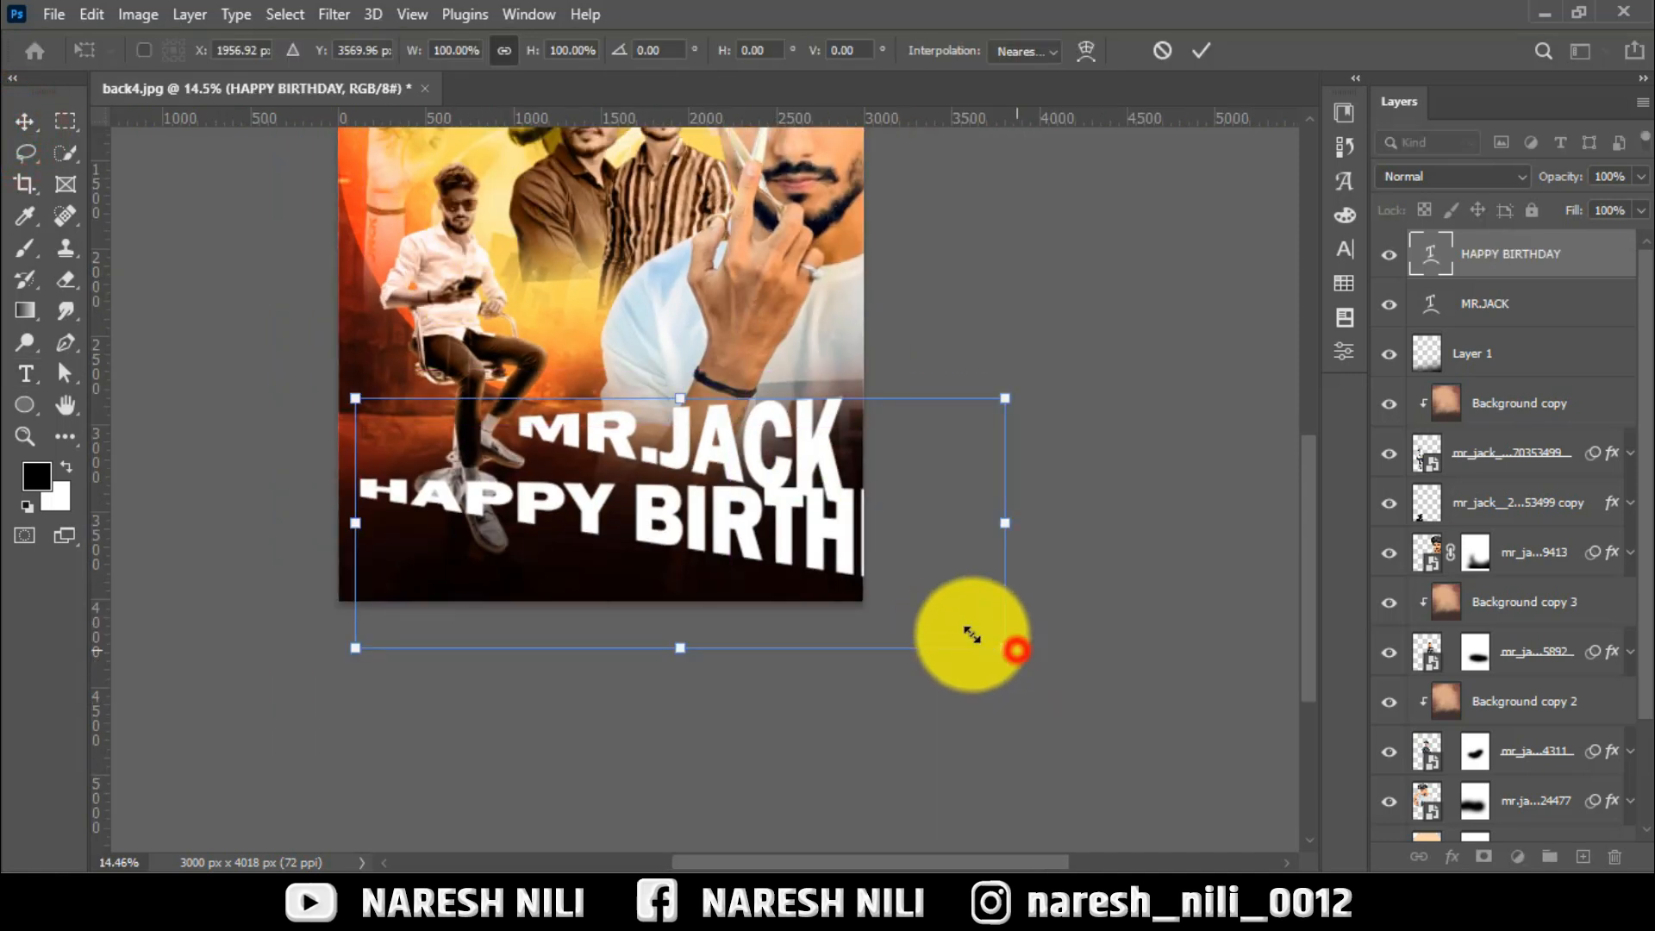
drag(972, 635, 890, 603)
drag(881, 538, 849, 545)
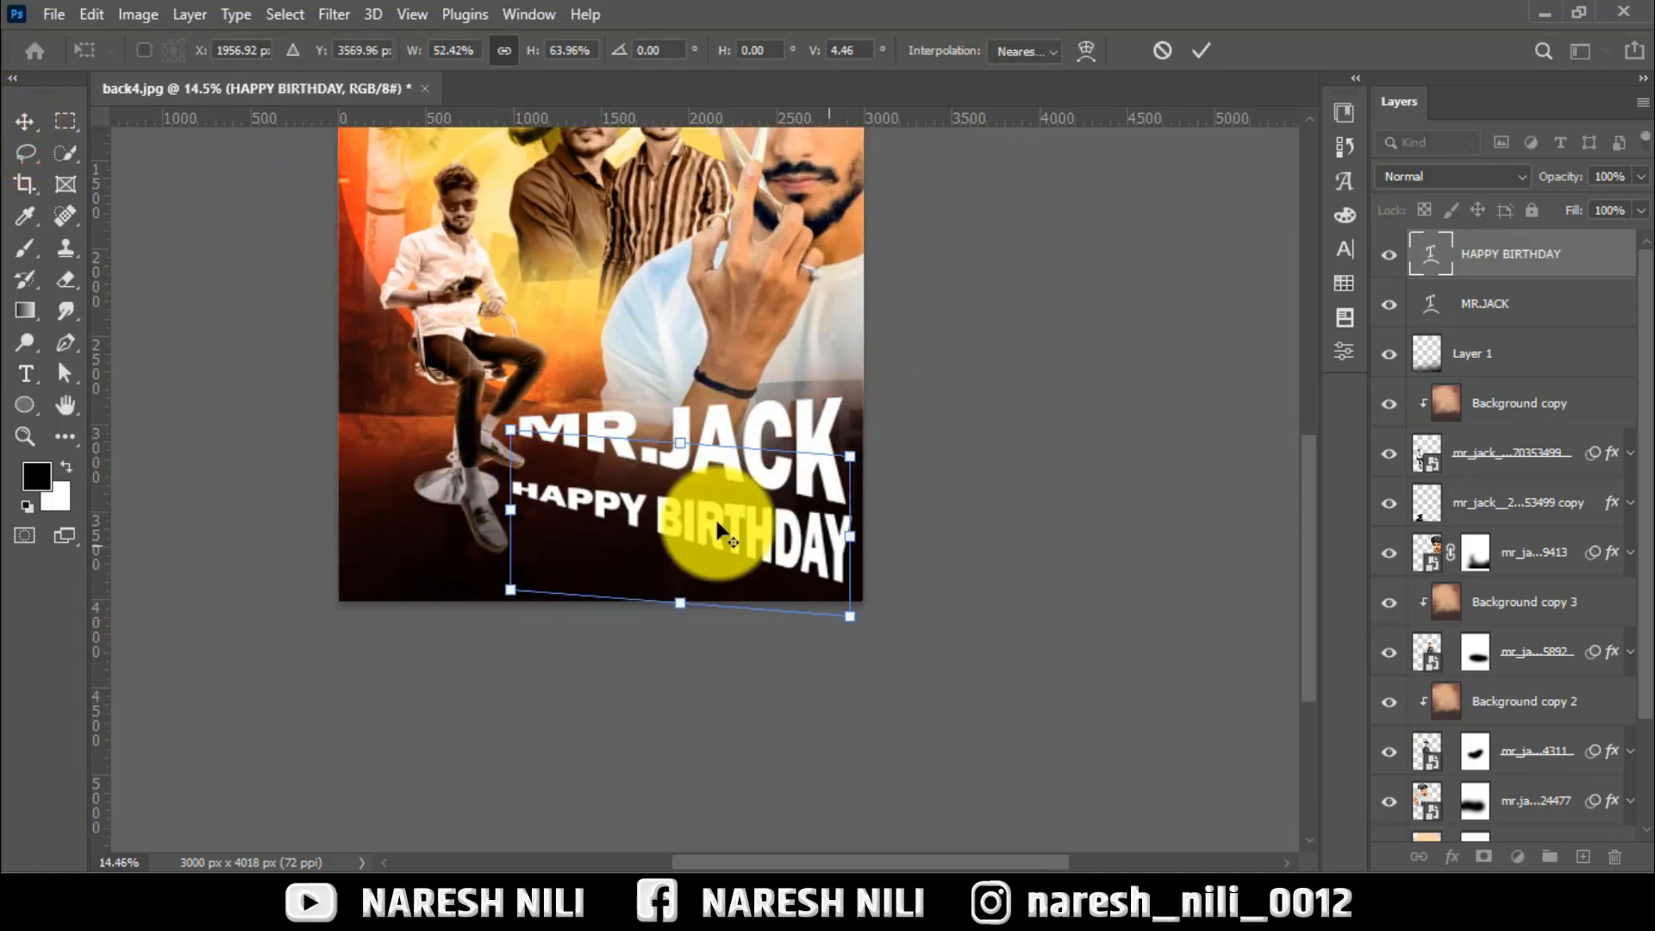
scroll(715, 522, up, 3)
drag(664, 517, 663, 504)
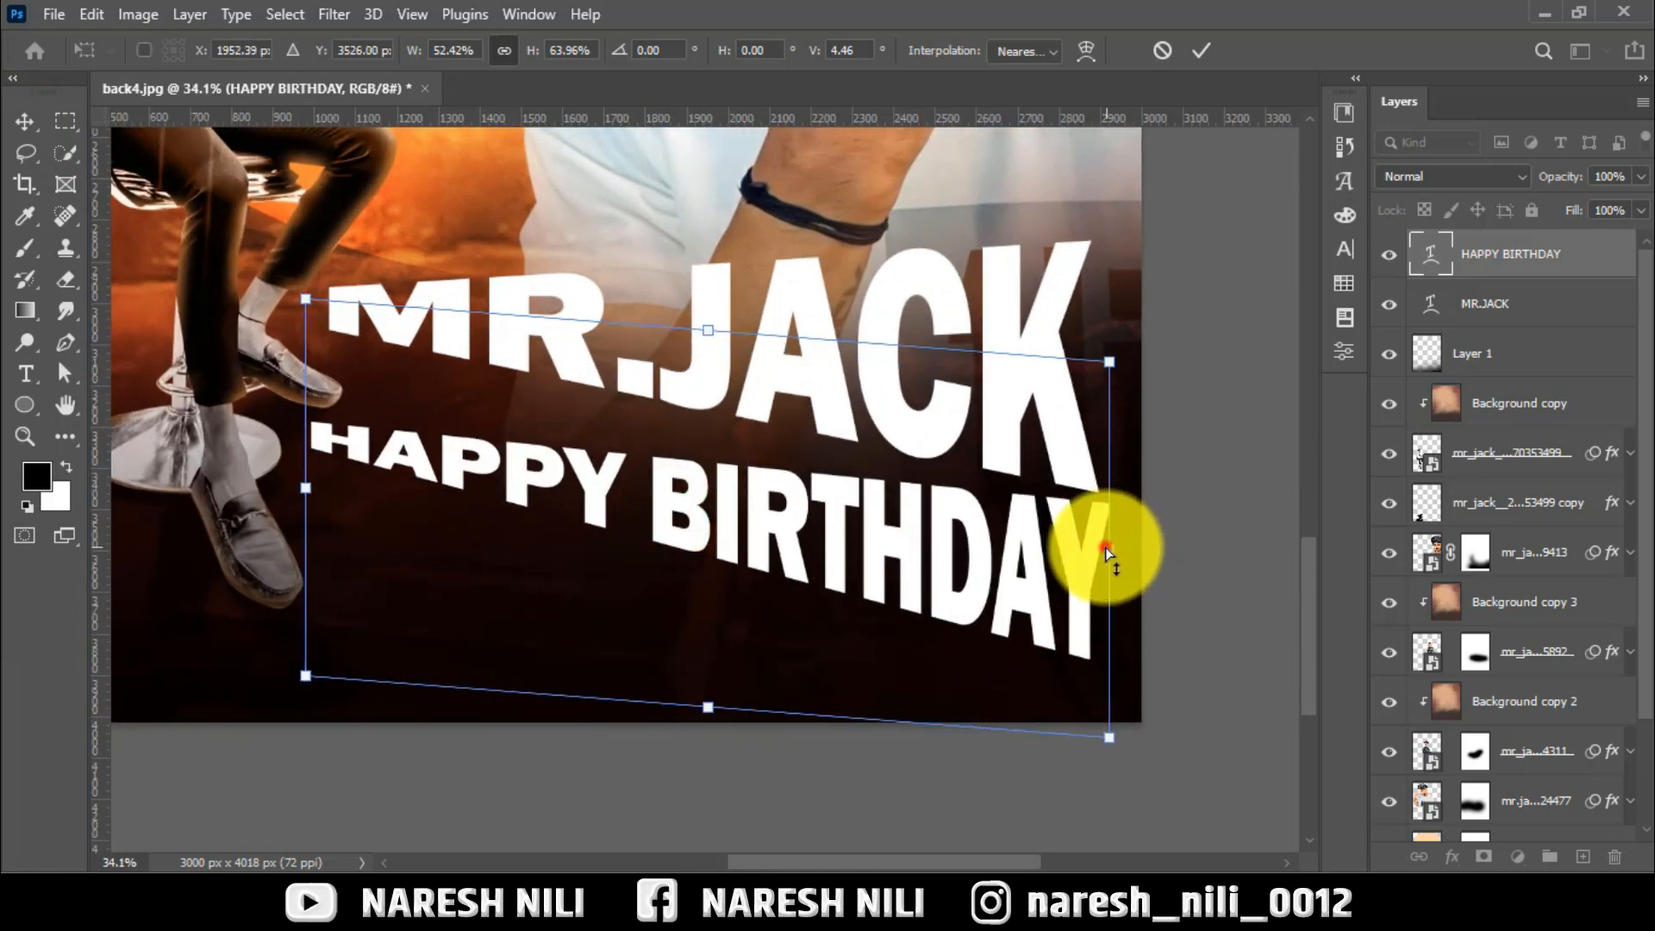
Rotate HAPPY BIRTHDAY 10.38°, scale it to 42.66% width and 59.93% height, and tuck it along MR.JACK's lower slanted edge
drag(1106, 548, 1051, 555)
drag(860, 546, 868, 507)
drag(1127, 488, 1106, 515)
drag(972, 518, 955, 519)
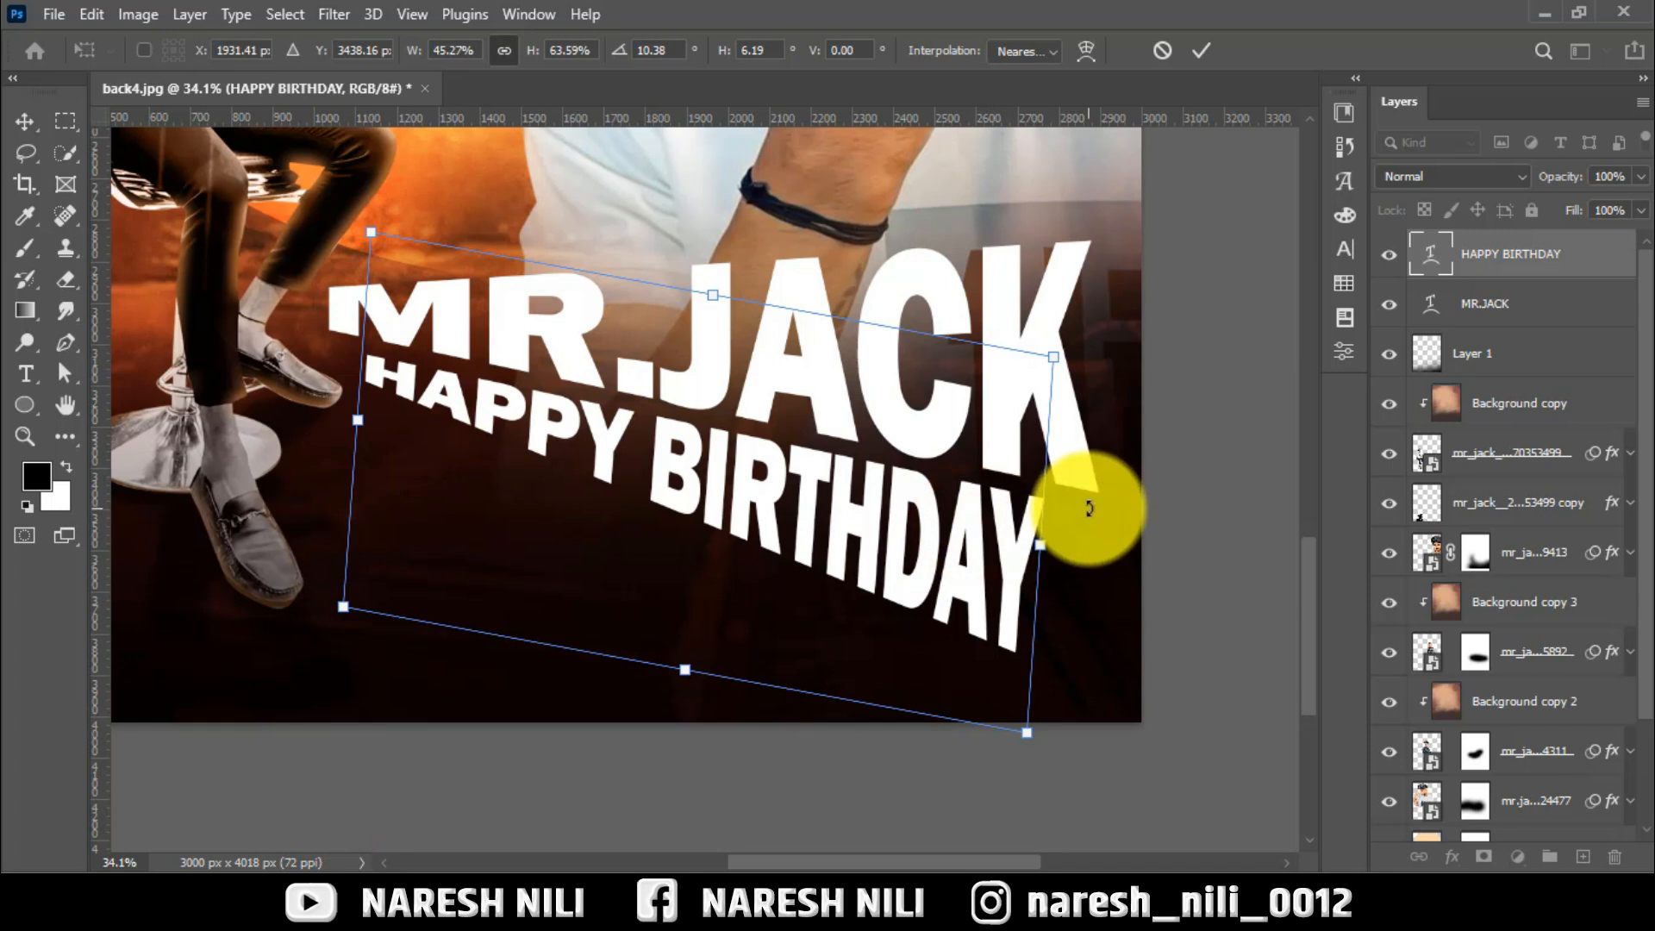
key(Right)
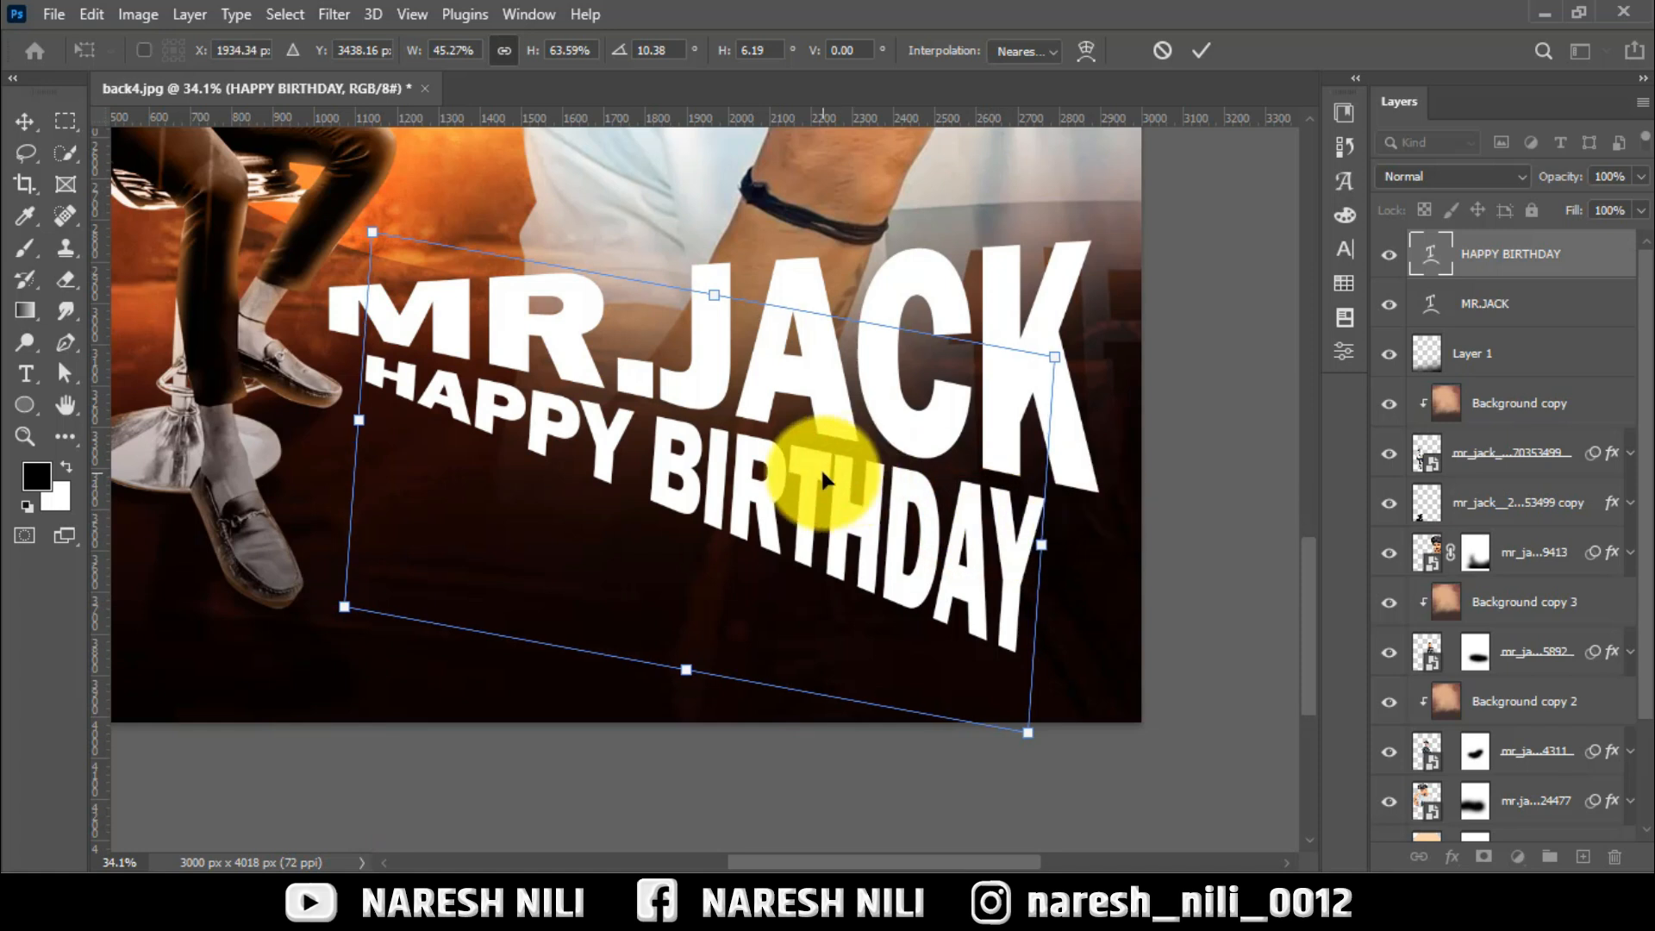
drag(1027, 732, 1012, 714)
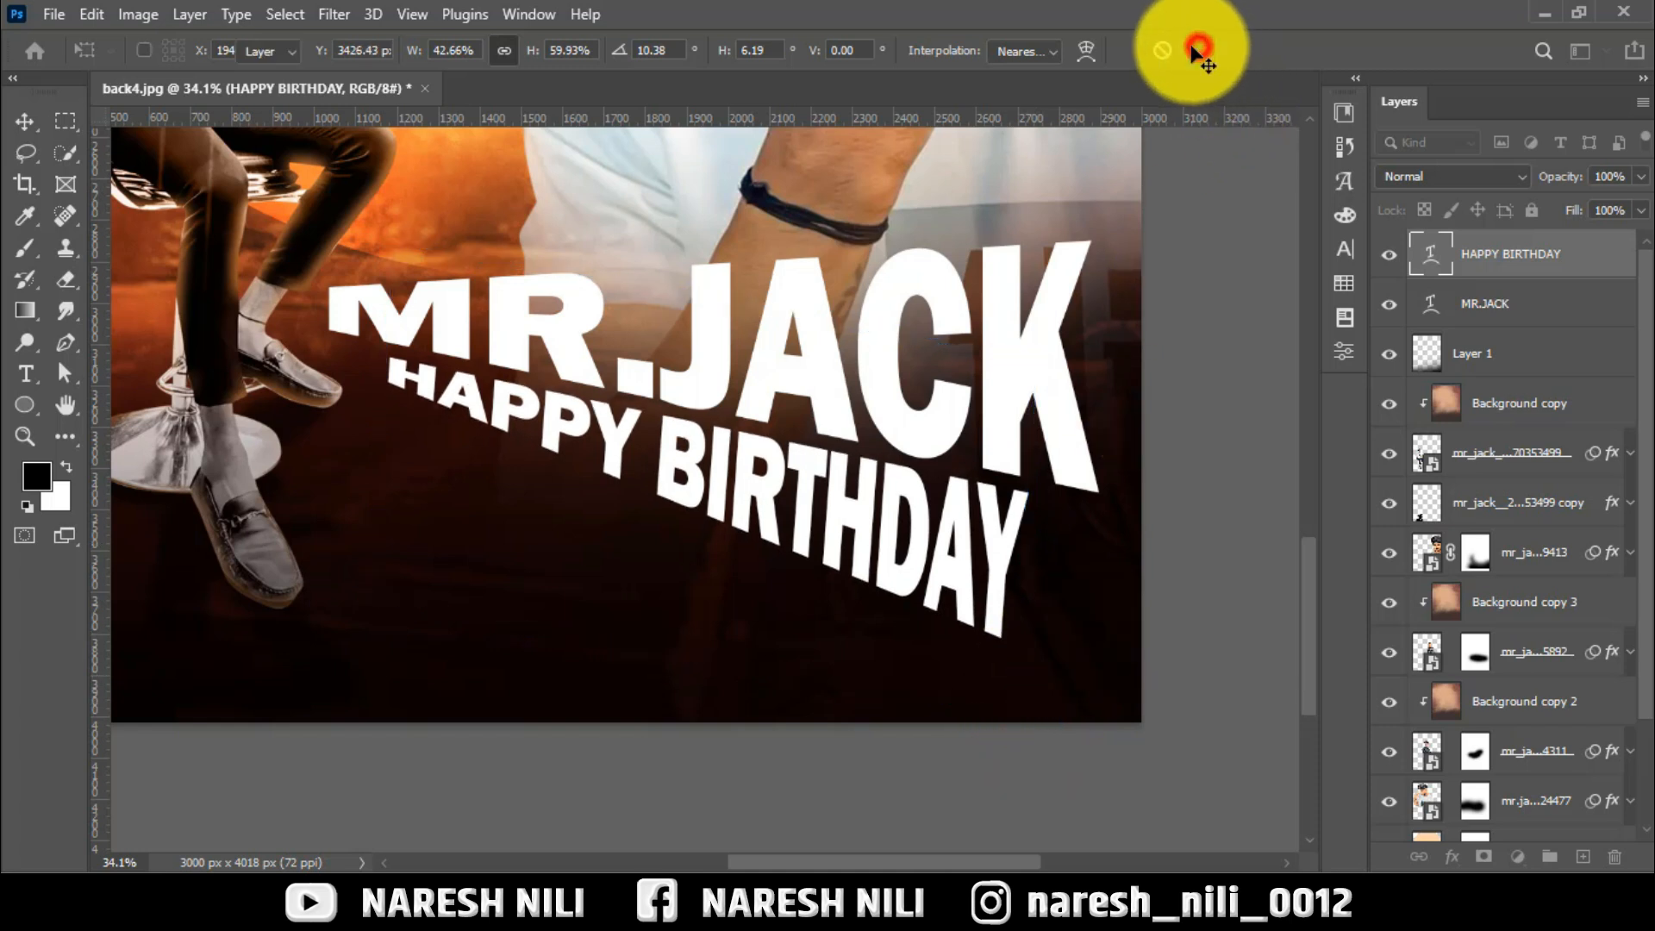
click(1196, 49)
Apply a silver metallic preset style to the MR.JACK title and copy its effects to HAPPY BIRTHDAY
scroll(1046, 436, down, 2)
right_click(1478, 304)
click(1196, 33)
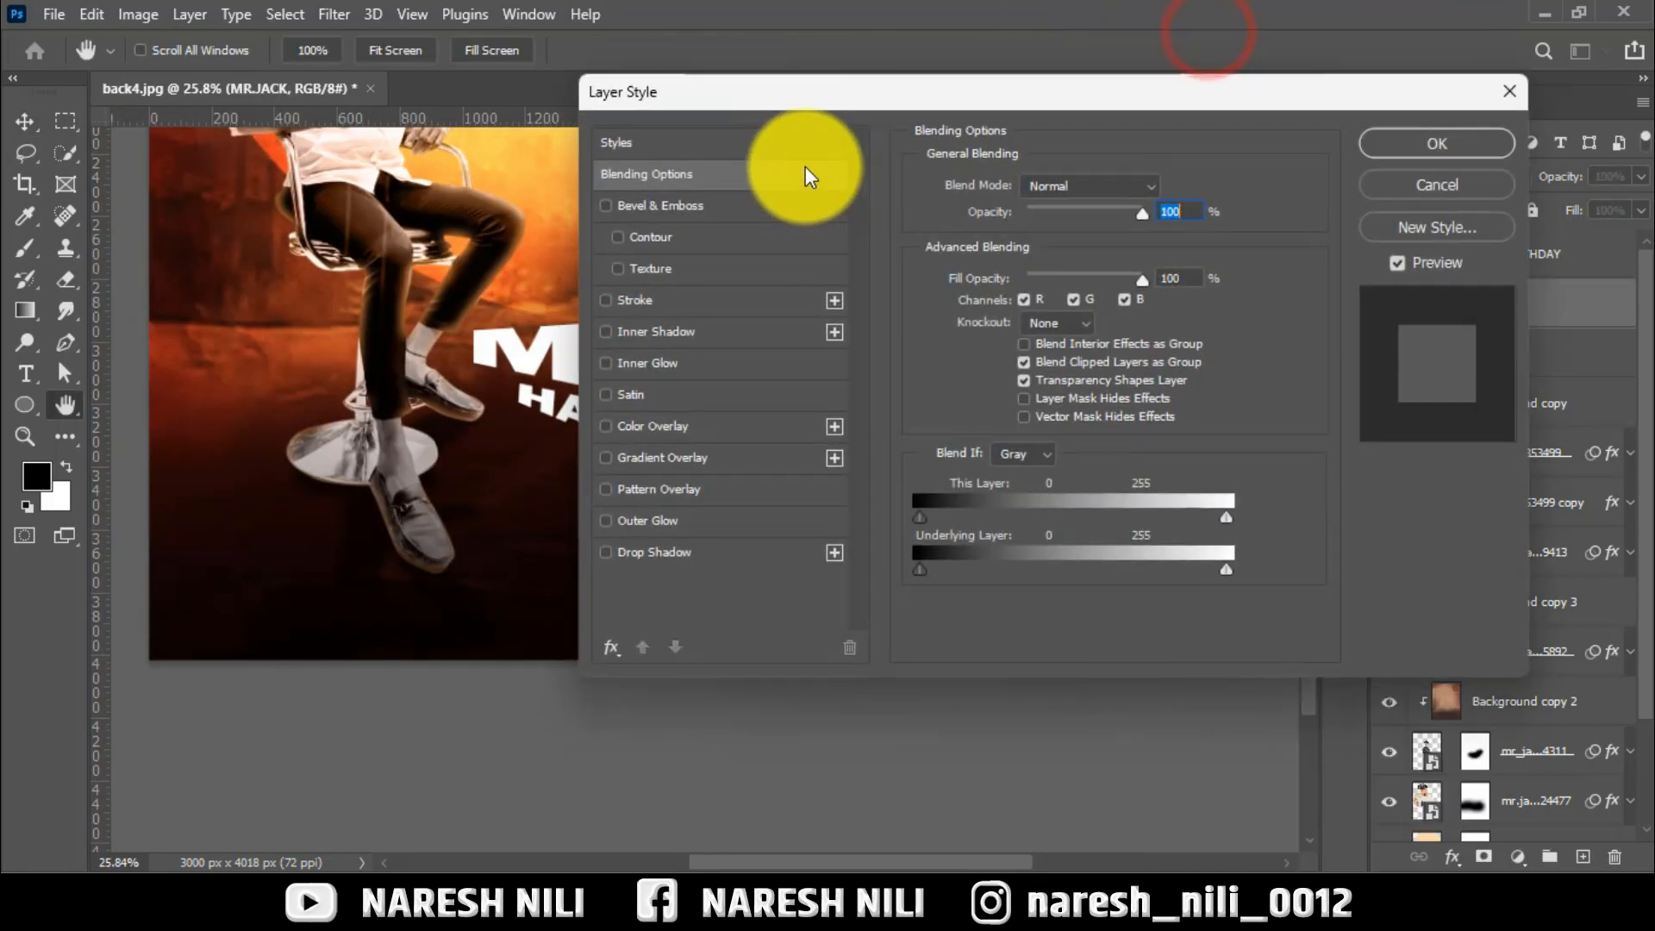
click(793, 141)
click(1286, 518)
click(1586, 119)
drag(1478, 340, 1560, 259)
scroll(783, 351, up, 3)
scroll(878, 407, up, 1)
scroll(787, 458, down, 4)
Set the Bevel & Emboss size of HAPPY BIRTHDAY to 29 px
right_click(1577, 257)
click(1282, 25)
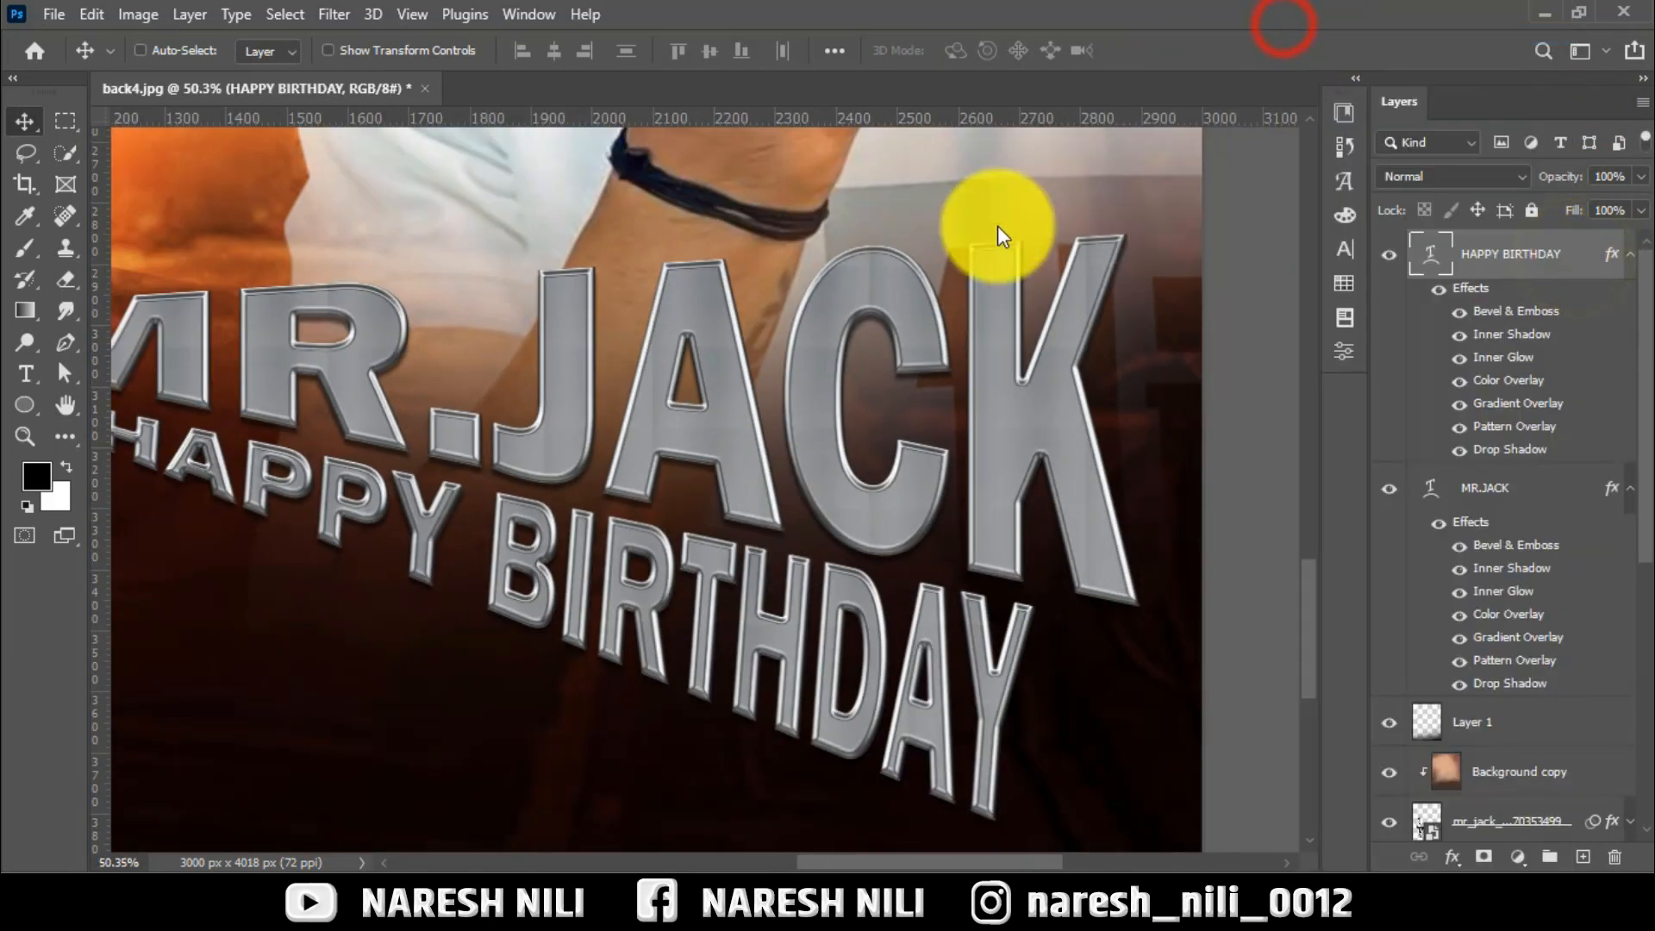
click(843, 118)
scroll(1185, 501, down, 1)
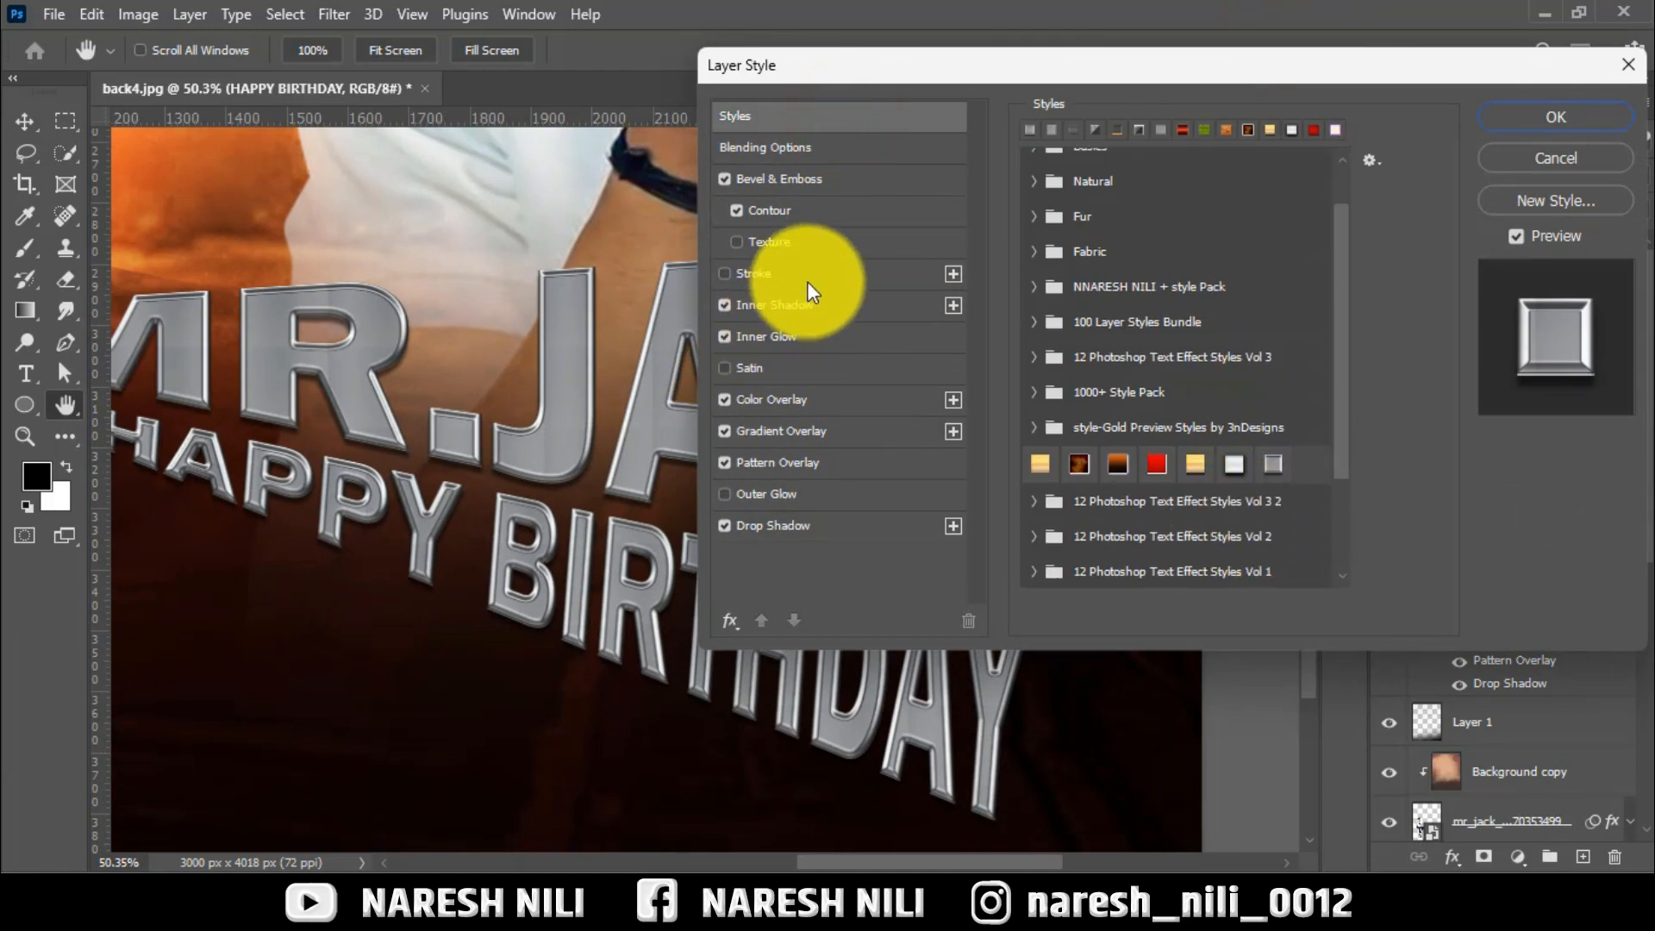
click(820, 179)
drag(1150, 257, 1155, 259)
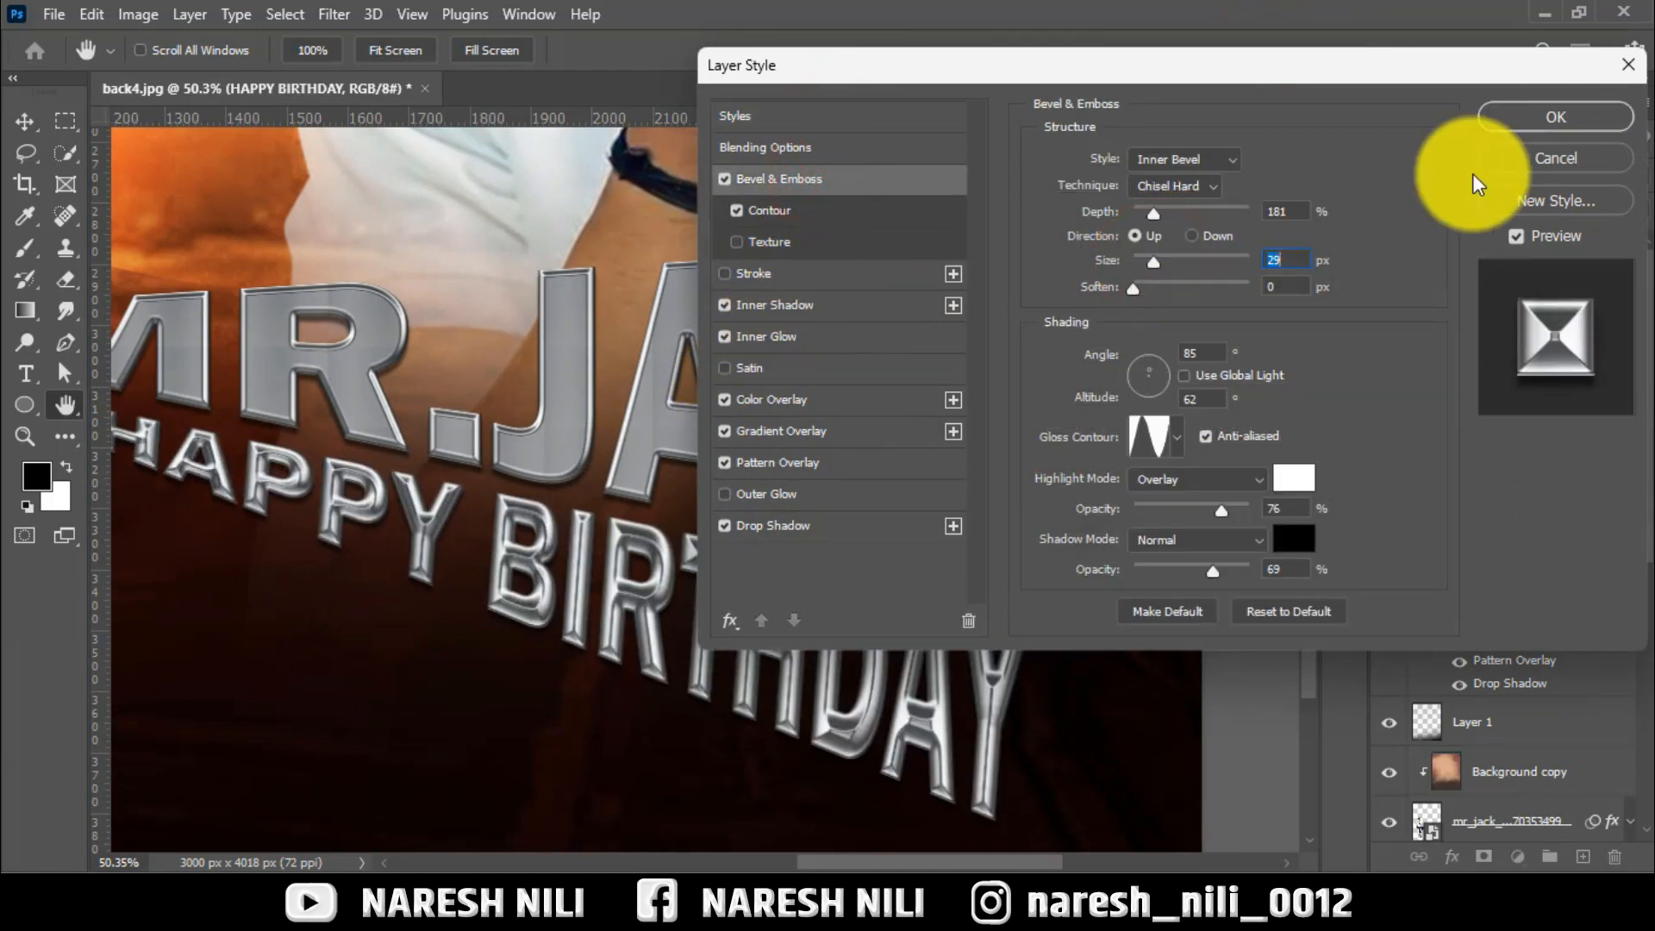
click(1517, 121)
Copy HAPPY BIRTHDAY's layer effects to the MR.JACK title, collapse the effect lists and fit the poster on screen
drag(1500, 277, 1512, 521)
alt+click(1629, 257)
right_click(703, 371)
click(25, 436)
right_click(603, 395)
click(636, 431)
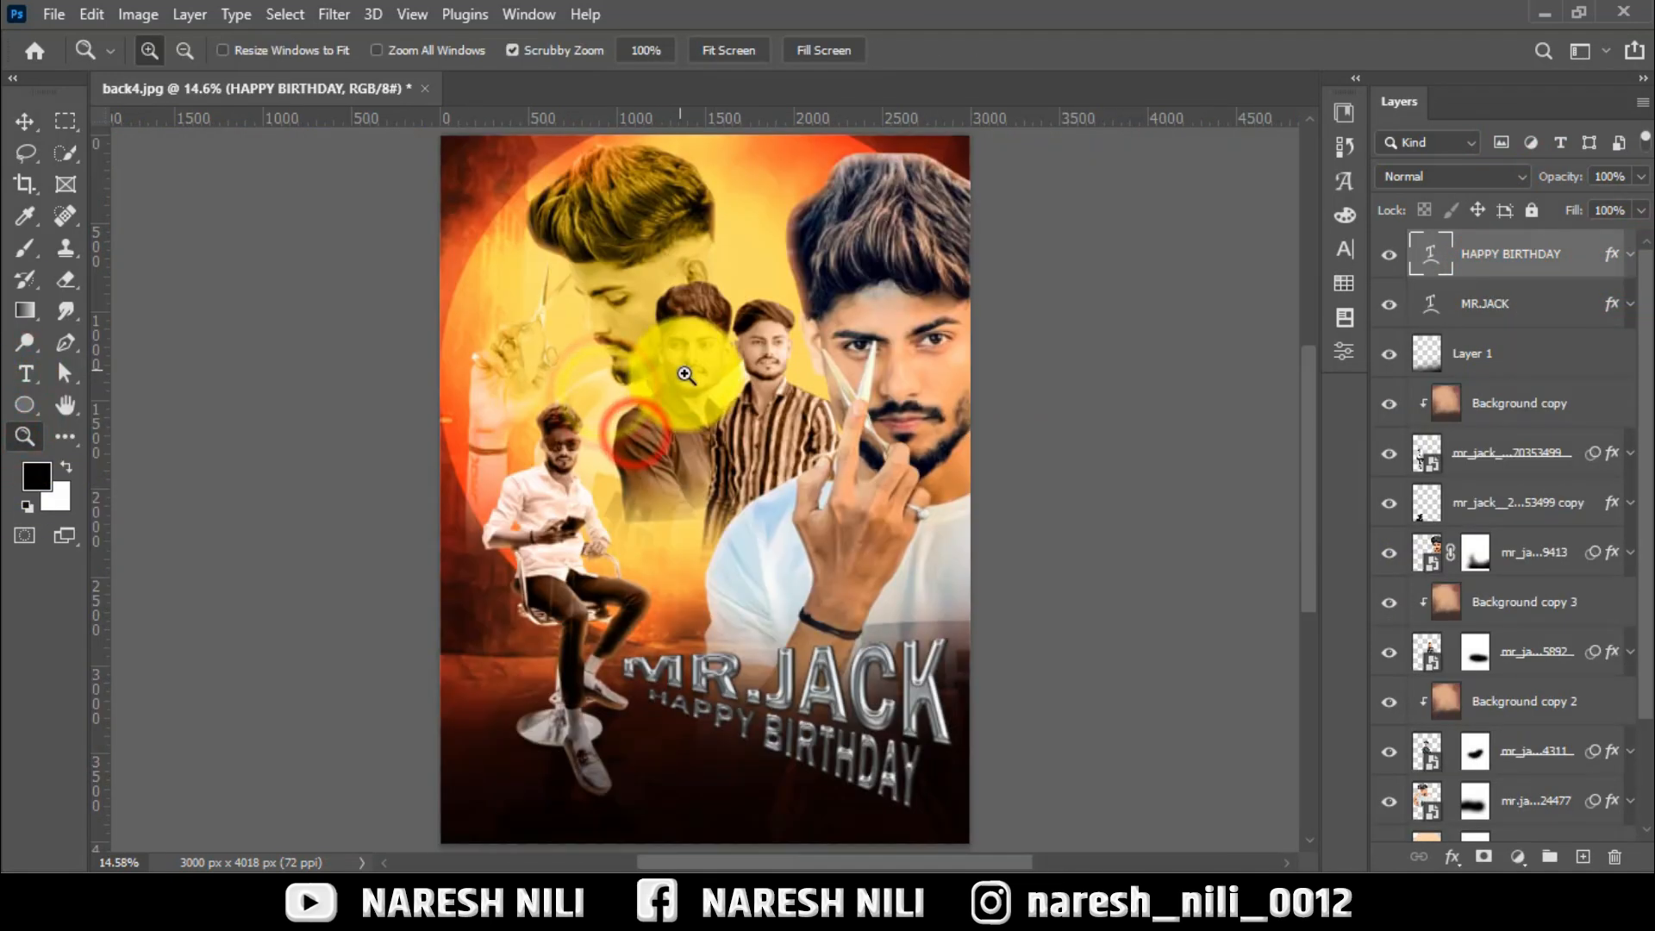
Open my logo.psd from the project folder and bring its logo group into the back4.jpg poster
click(25, 121)
click(865, 897)
double_click(303, 607)
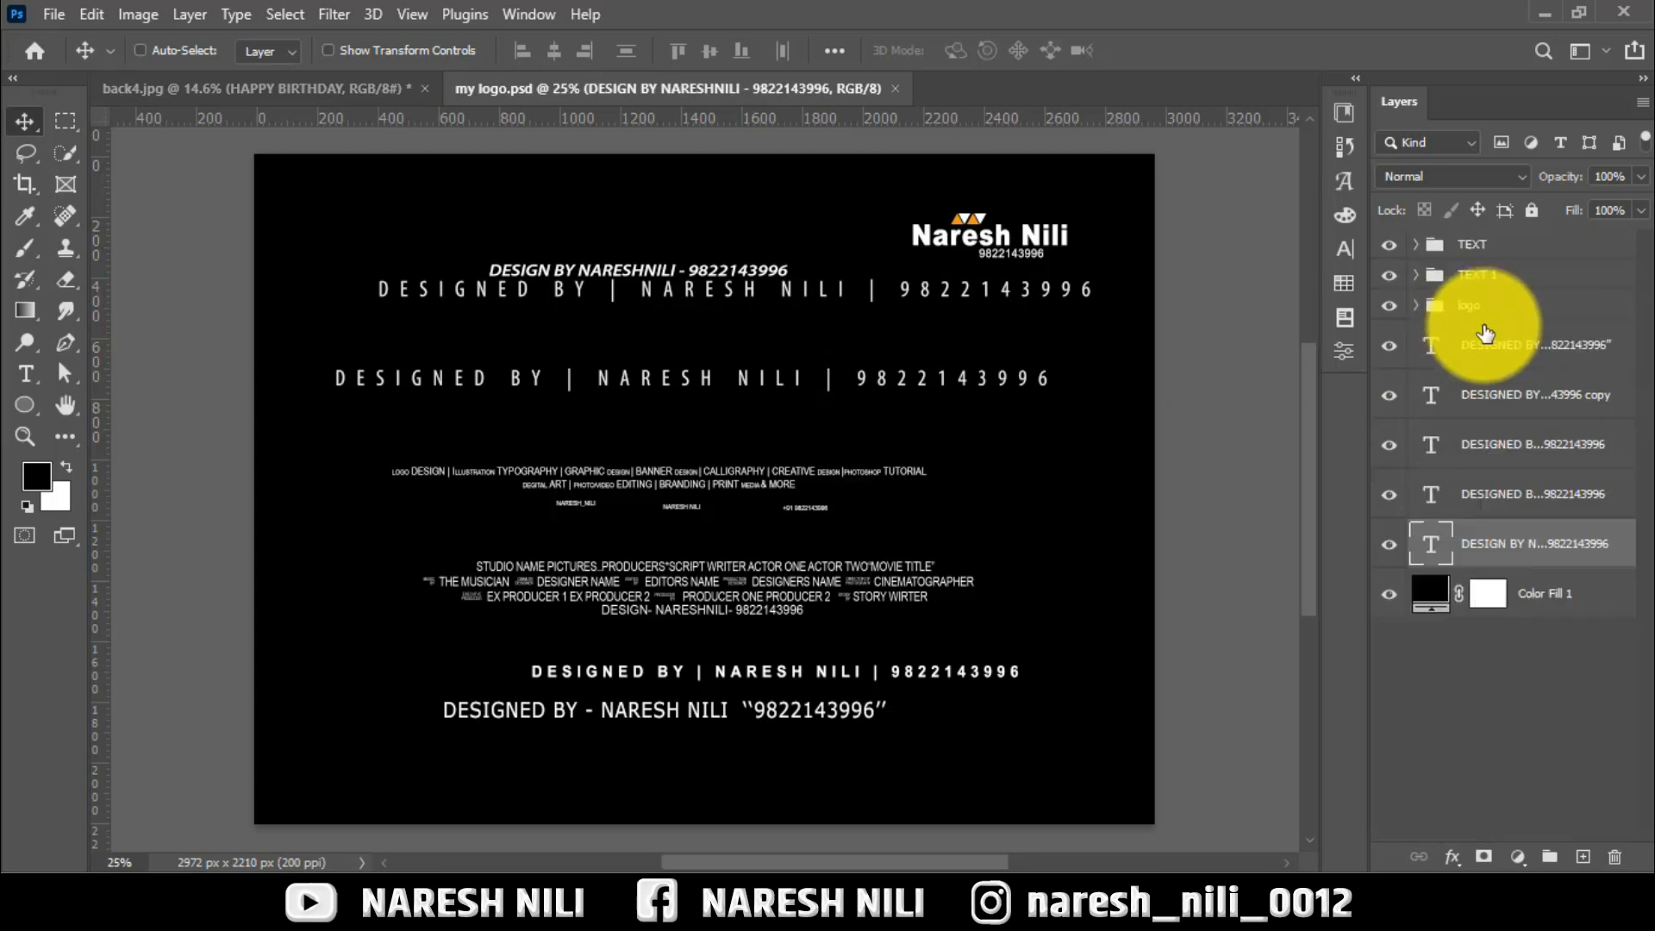
click(1476, 306)
drag(983, 230, 584, 284)
Rotate the logo group 90° clockwise, scale it to 45.26% and place it at the poster's left edge beside the seated man
key(ctrl+t)
right_click(591, 274)
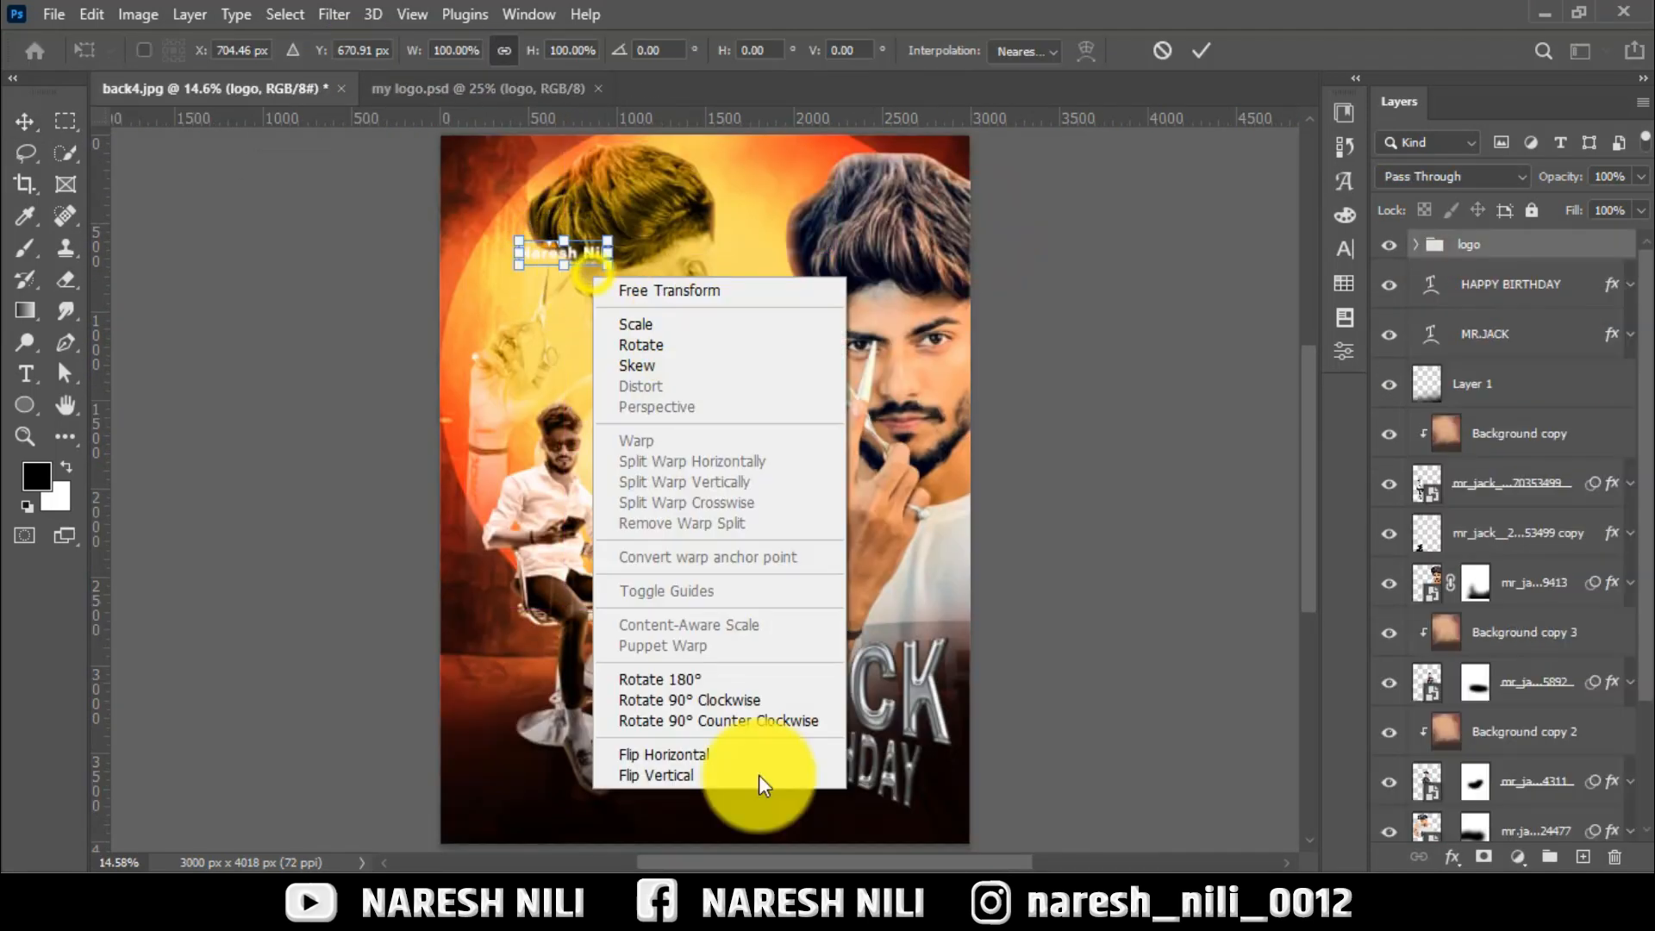
click(718, 693)
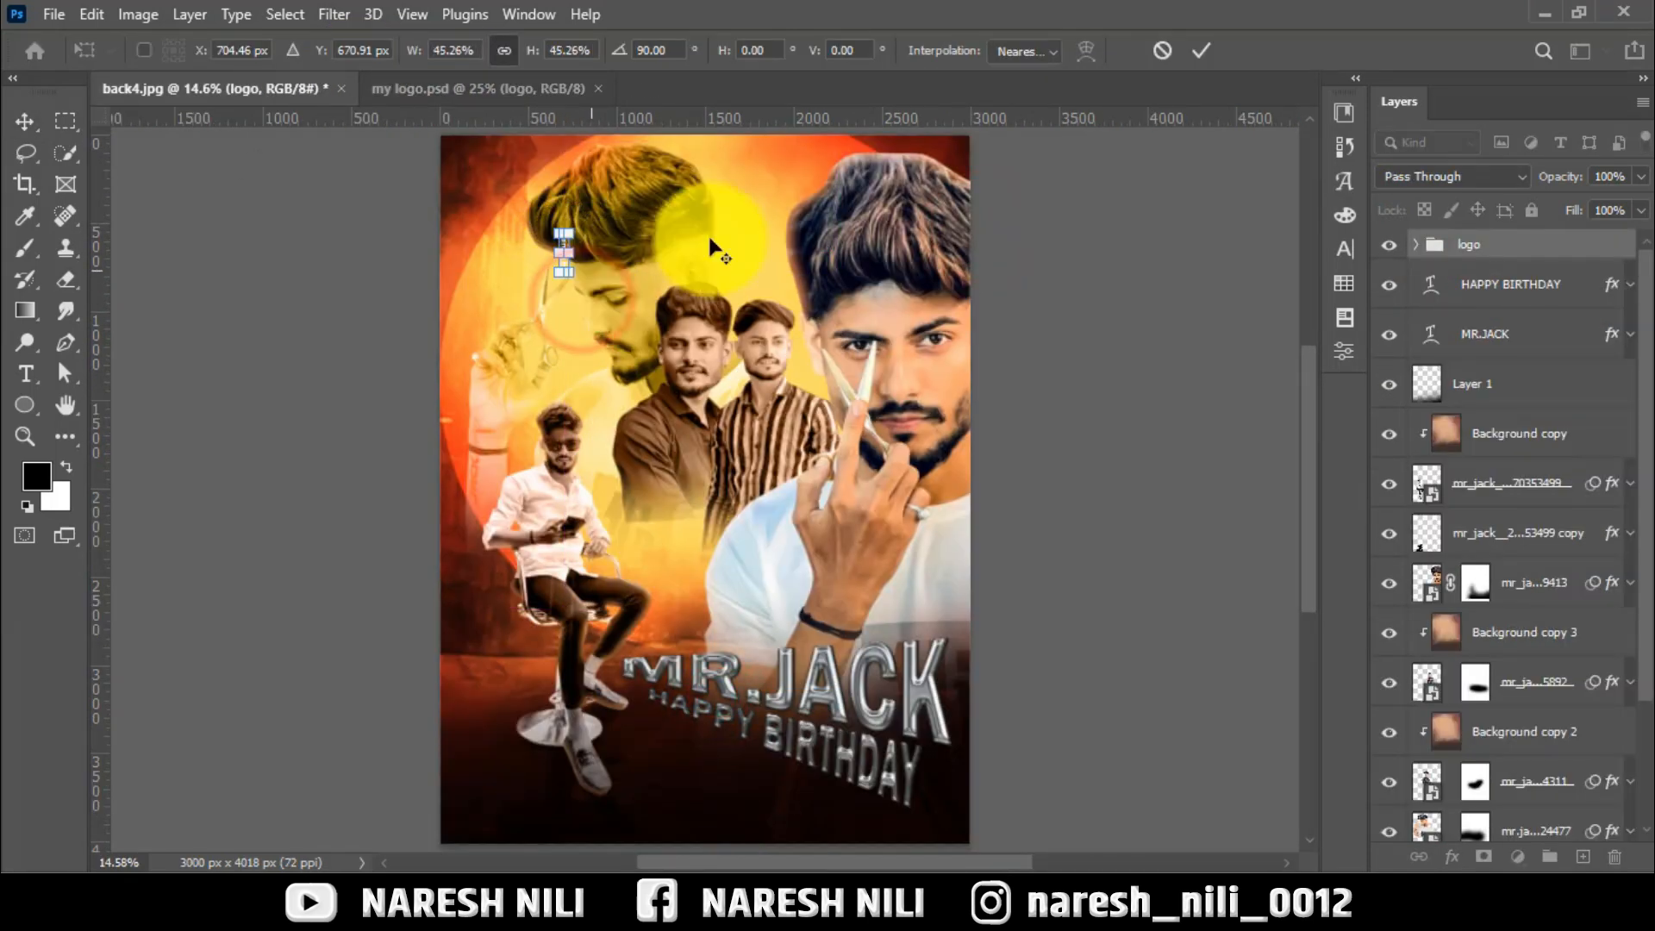
click(1196, 50)
drag(569, 253, 477, 611)
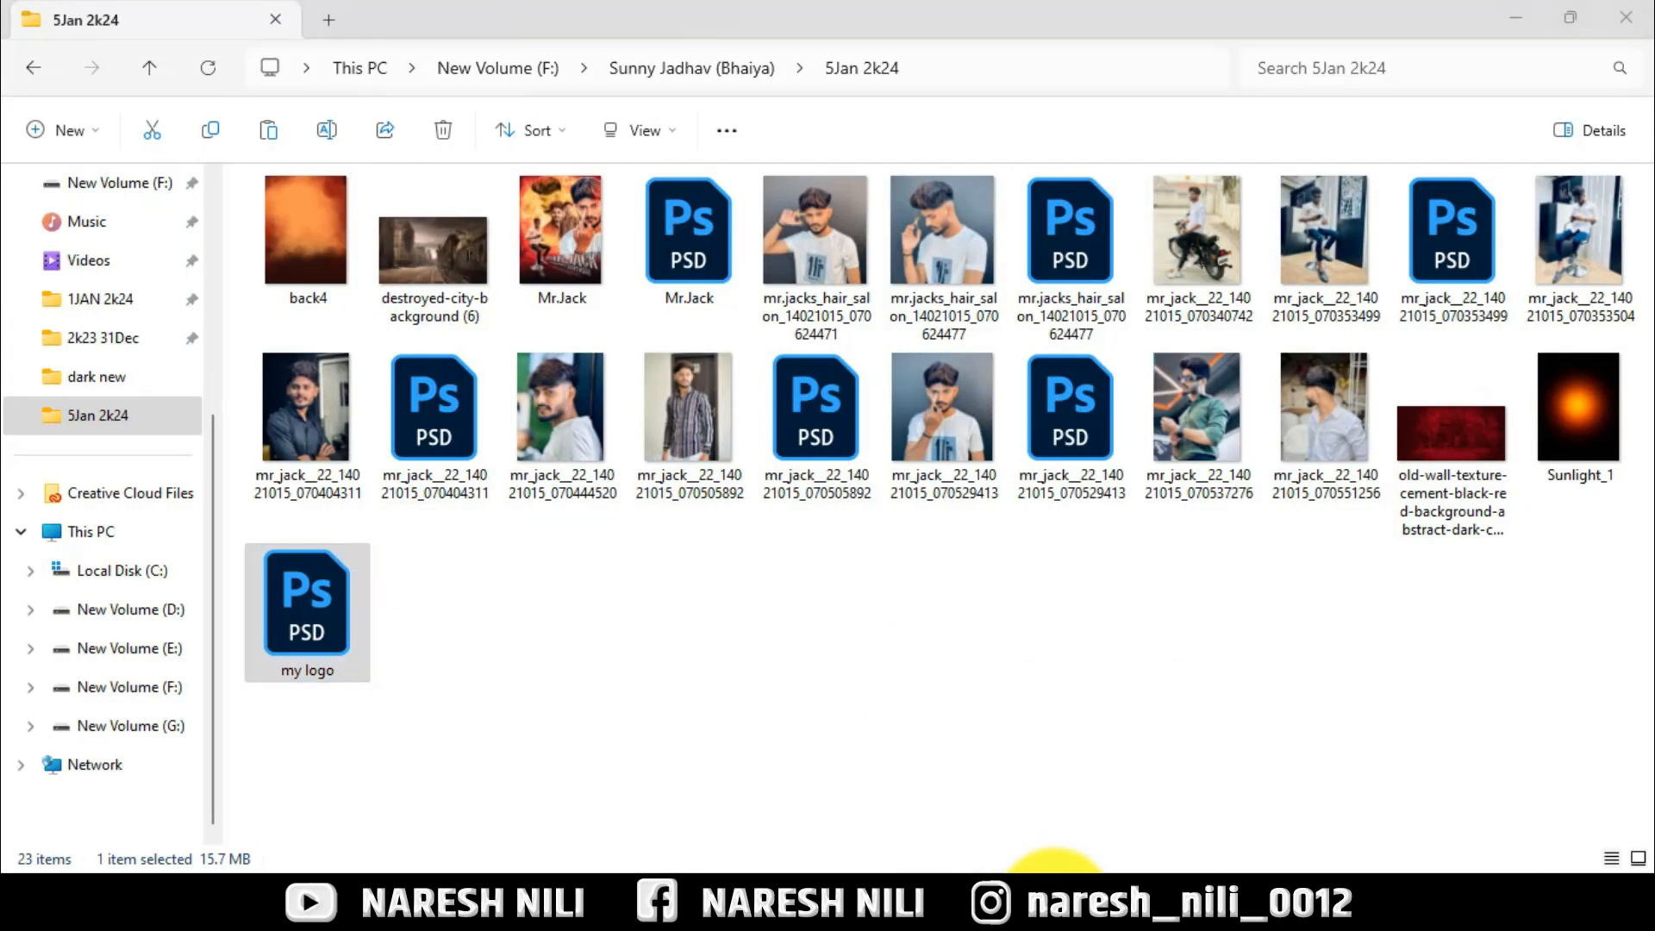
Bring the TEXT credits group from my logo.psd into the poster and scale it to fit below HAPPY BIRTHDAY
click(1055, 905)
click(492, 88)
click(1478, 244)
drag(667, 595, 751, 628)
key(ctrl+t)
drag(886, 387, 877, 661)
click(1202, 52)
Rotate the TEXT credits group 13.20°, scale it to 130.30% width and 134.74% height, and align it beneath the slanted HAPPY BIRTHDAY
scroll(824, 748, up, 4)
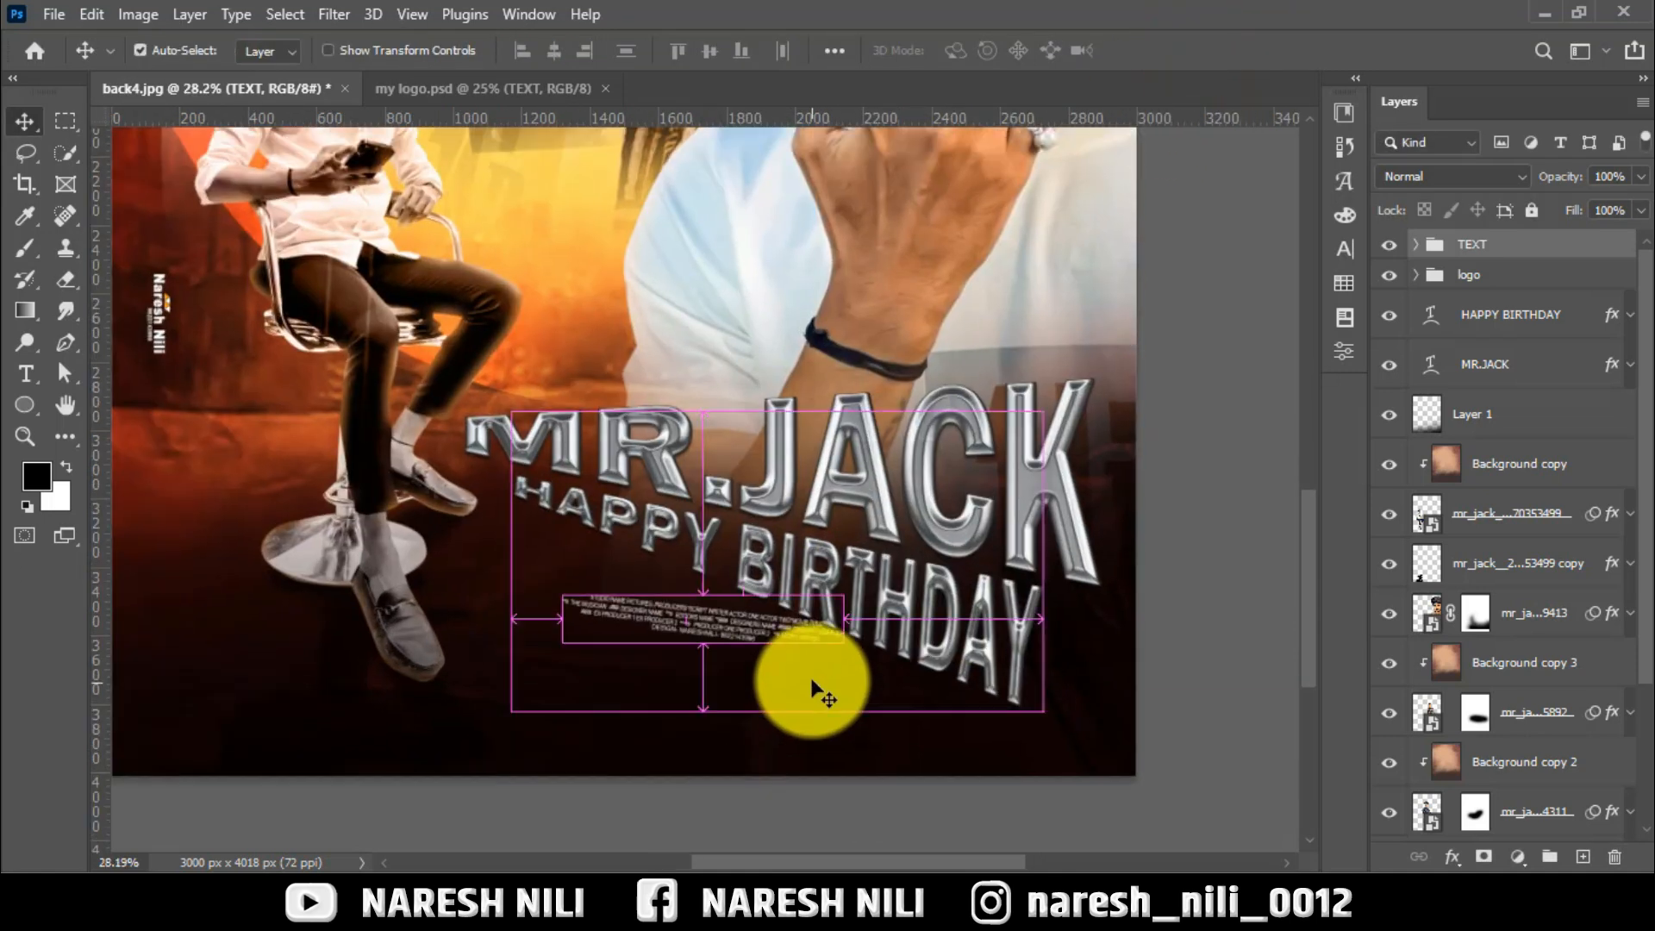
key(ctrl+t)
drag(857, 715, 763, 642)
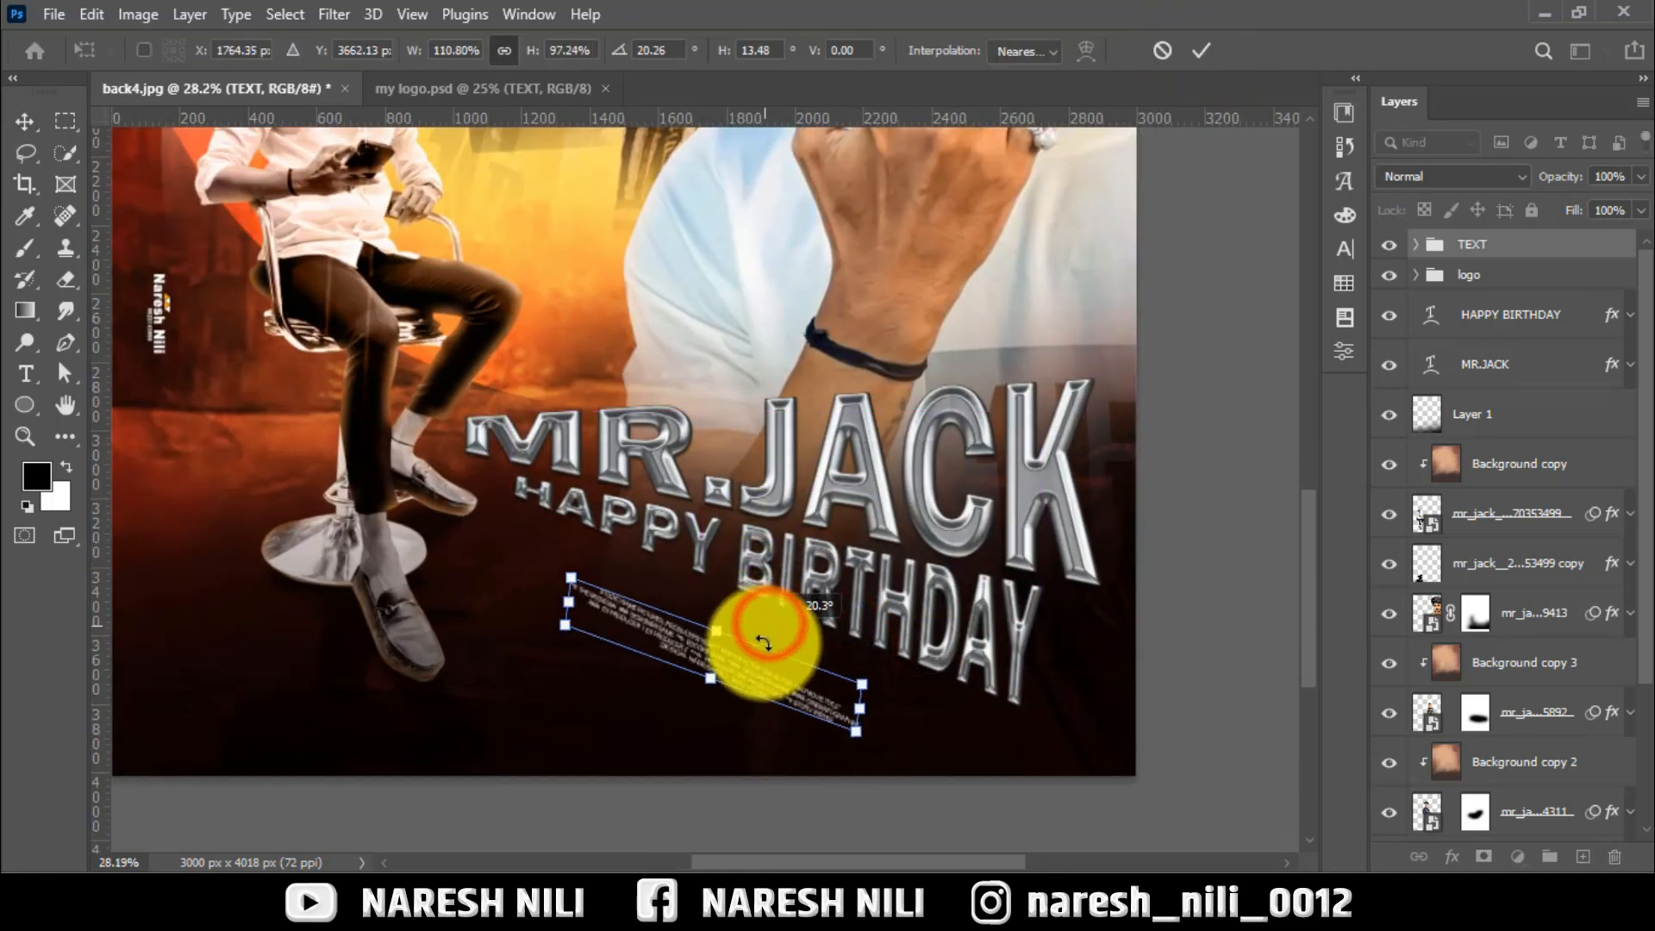
drag(903, 638, 951, 642)
drag(719, 676, 735, 657)
drag(754, 635, 720, 619)
drag(846, 665, 788, 645)
drag(1073, 612, 1065, 617)
drag(731, 629, 684, 638)
drag(965, 527, 965, 543)
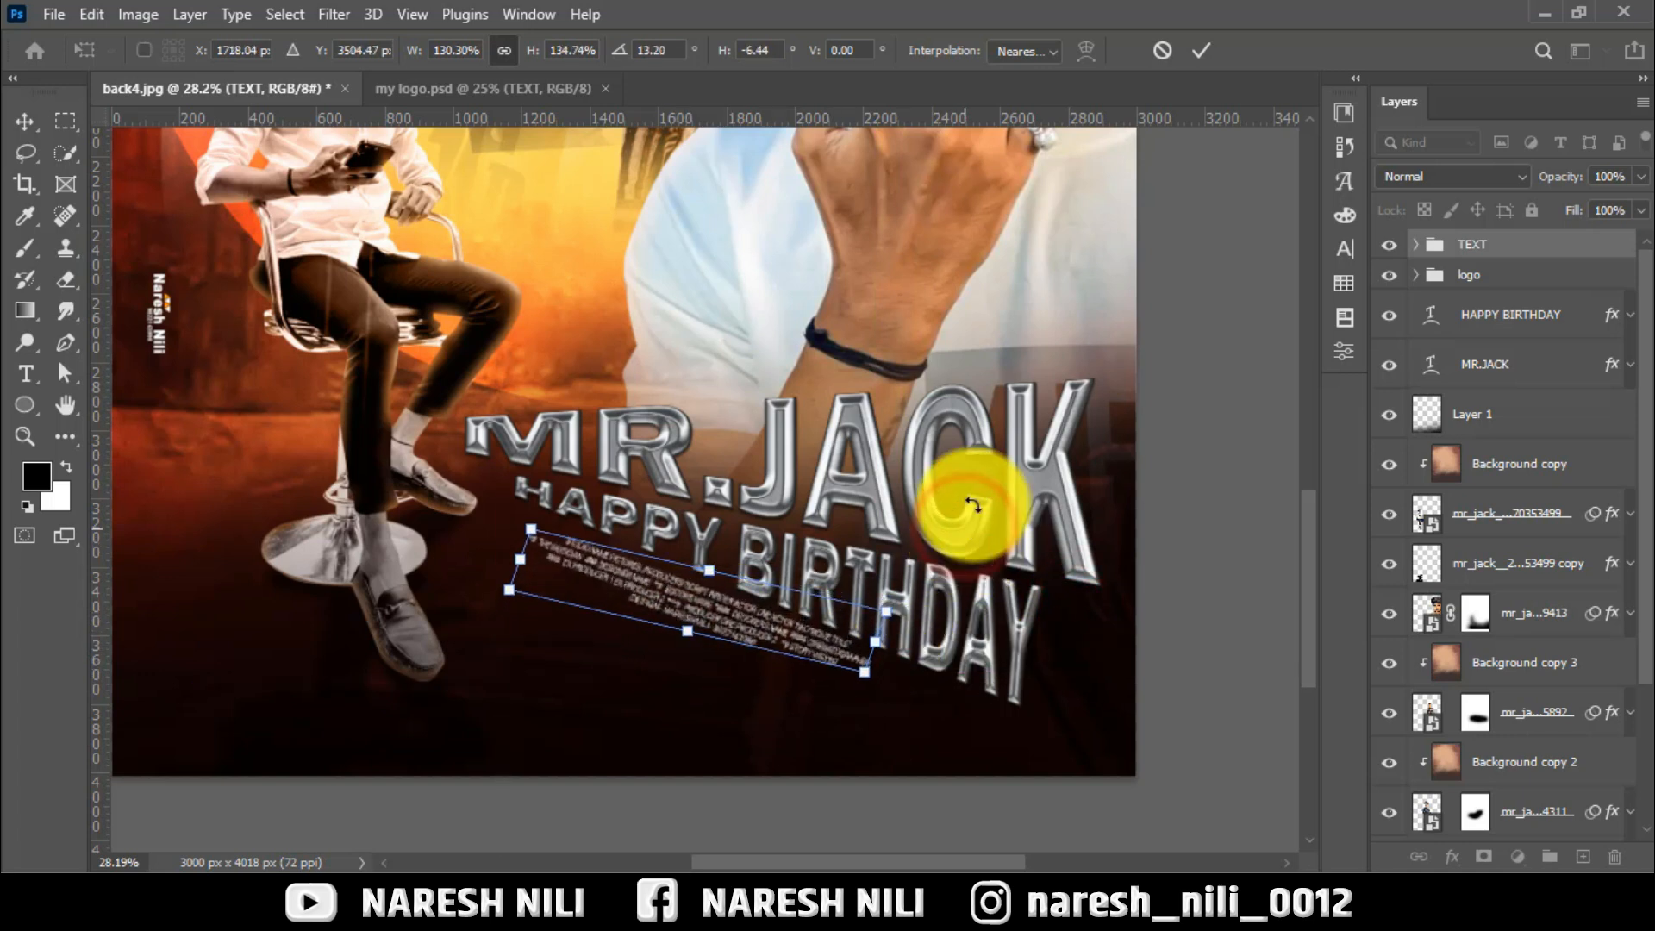
click(1201, 50)
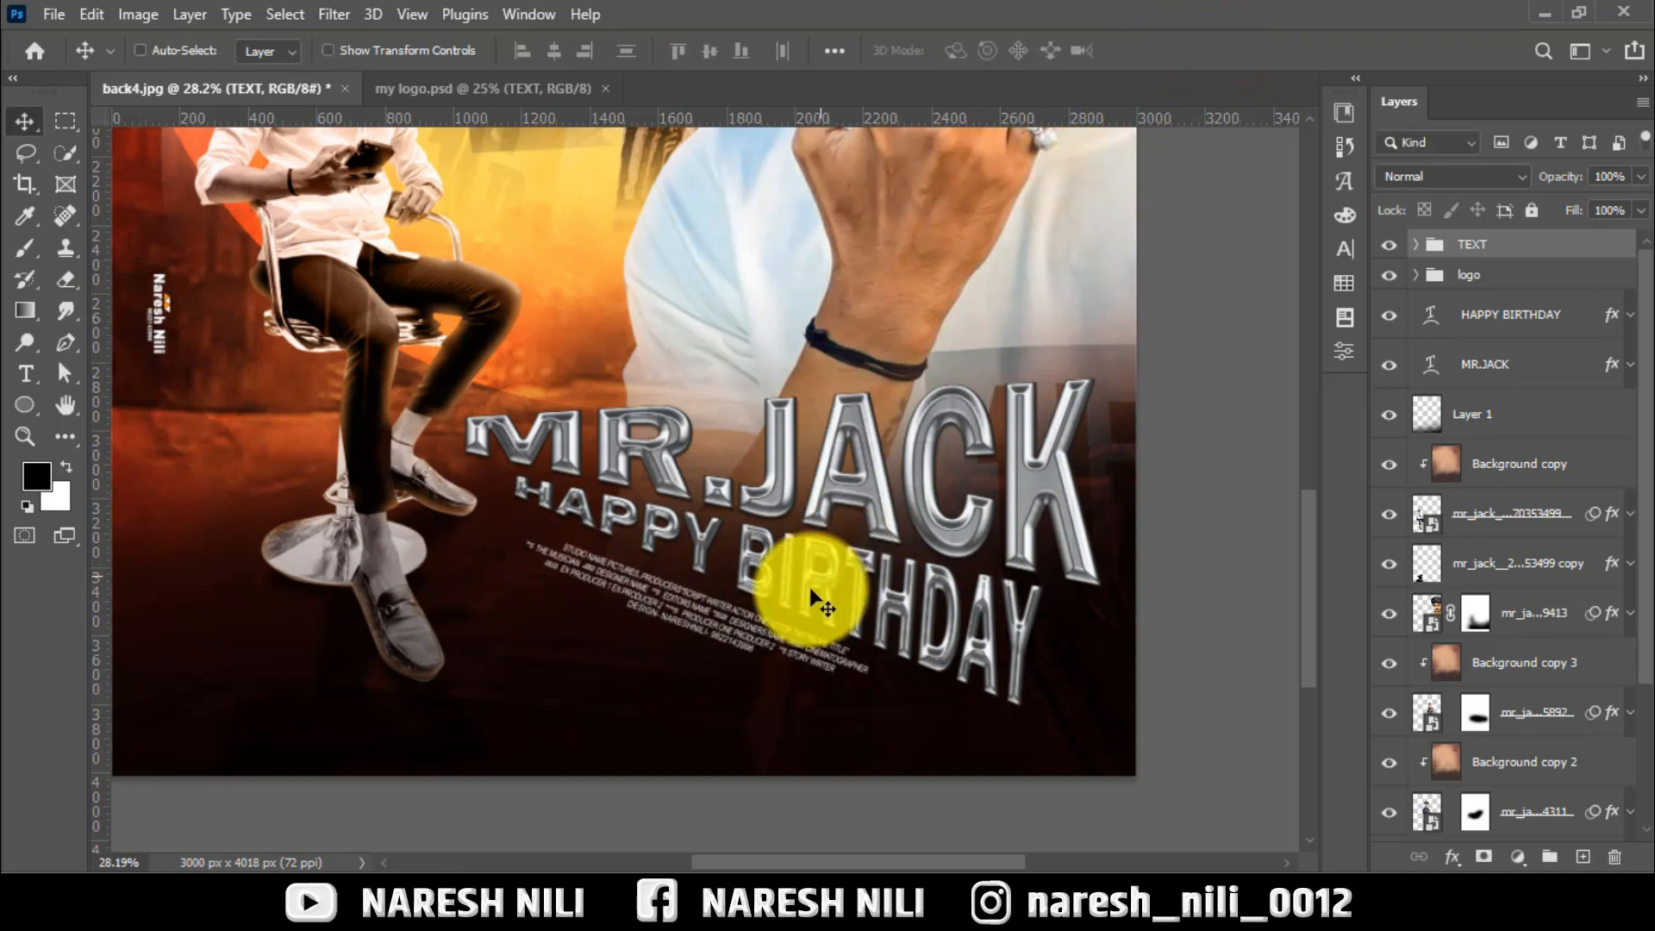
scroll(810, 603, down, 6)
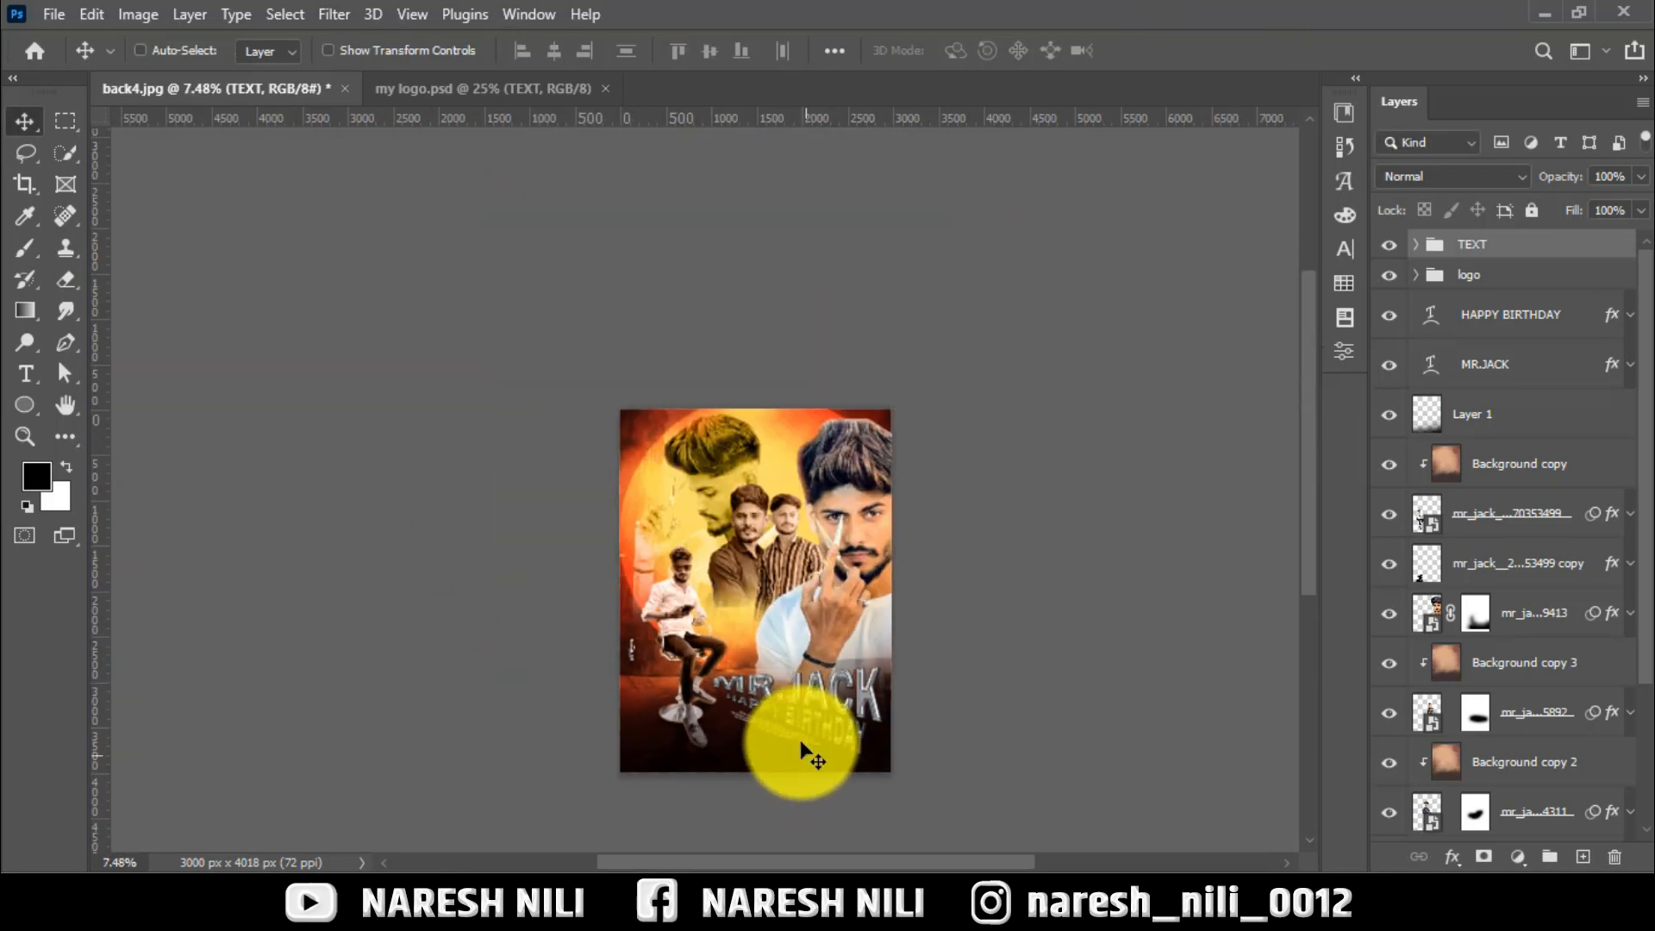
Add a Color Lookup adjustment layer above the TEXT group using the 3Strip.look 3D LUT
scroll(811, 663, up, 1)
click(1522, 823)
click(1517, 856)
click(1517, 255)
click(1478, 244)
click(1516, 856)
click(1522, 722)
click(1159, 198)
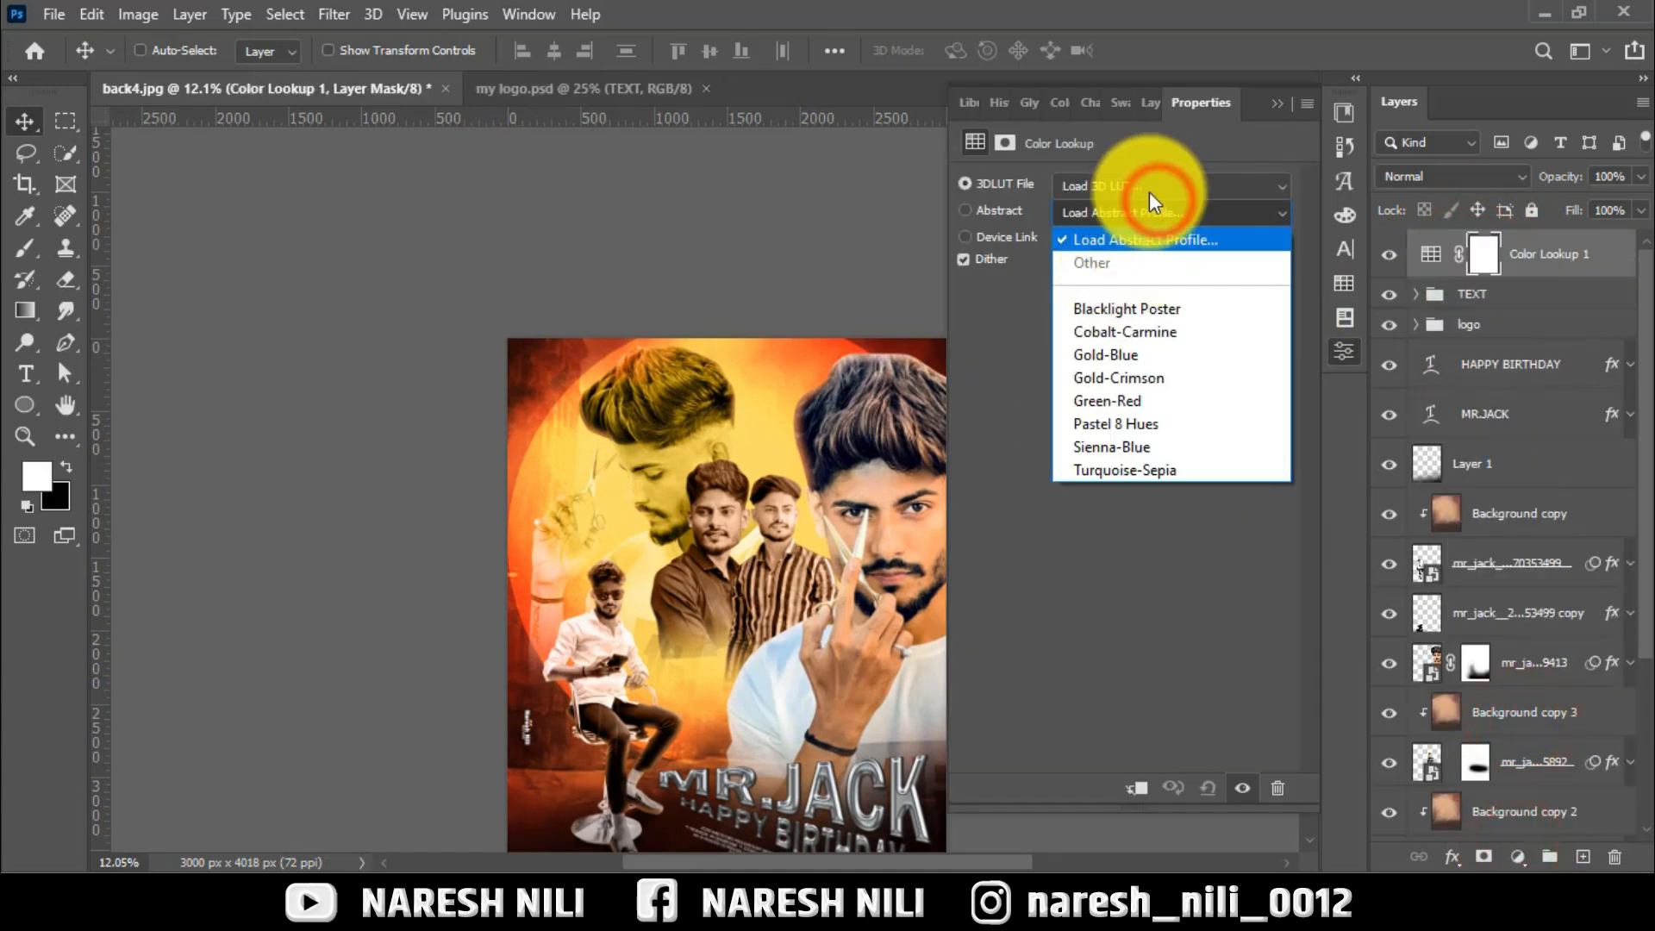
click(1107, 262)
scroll(1187, 182, down, 1)
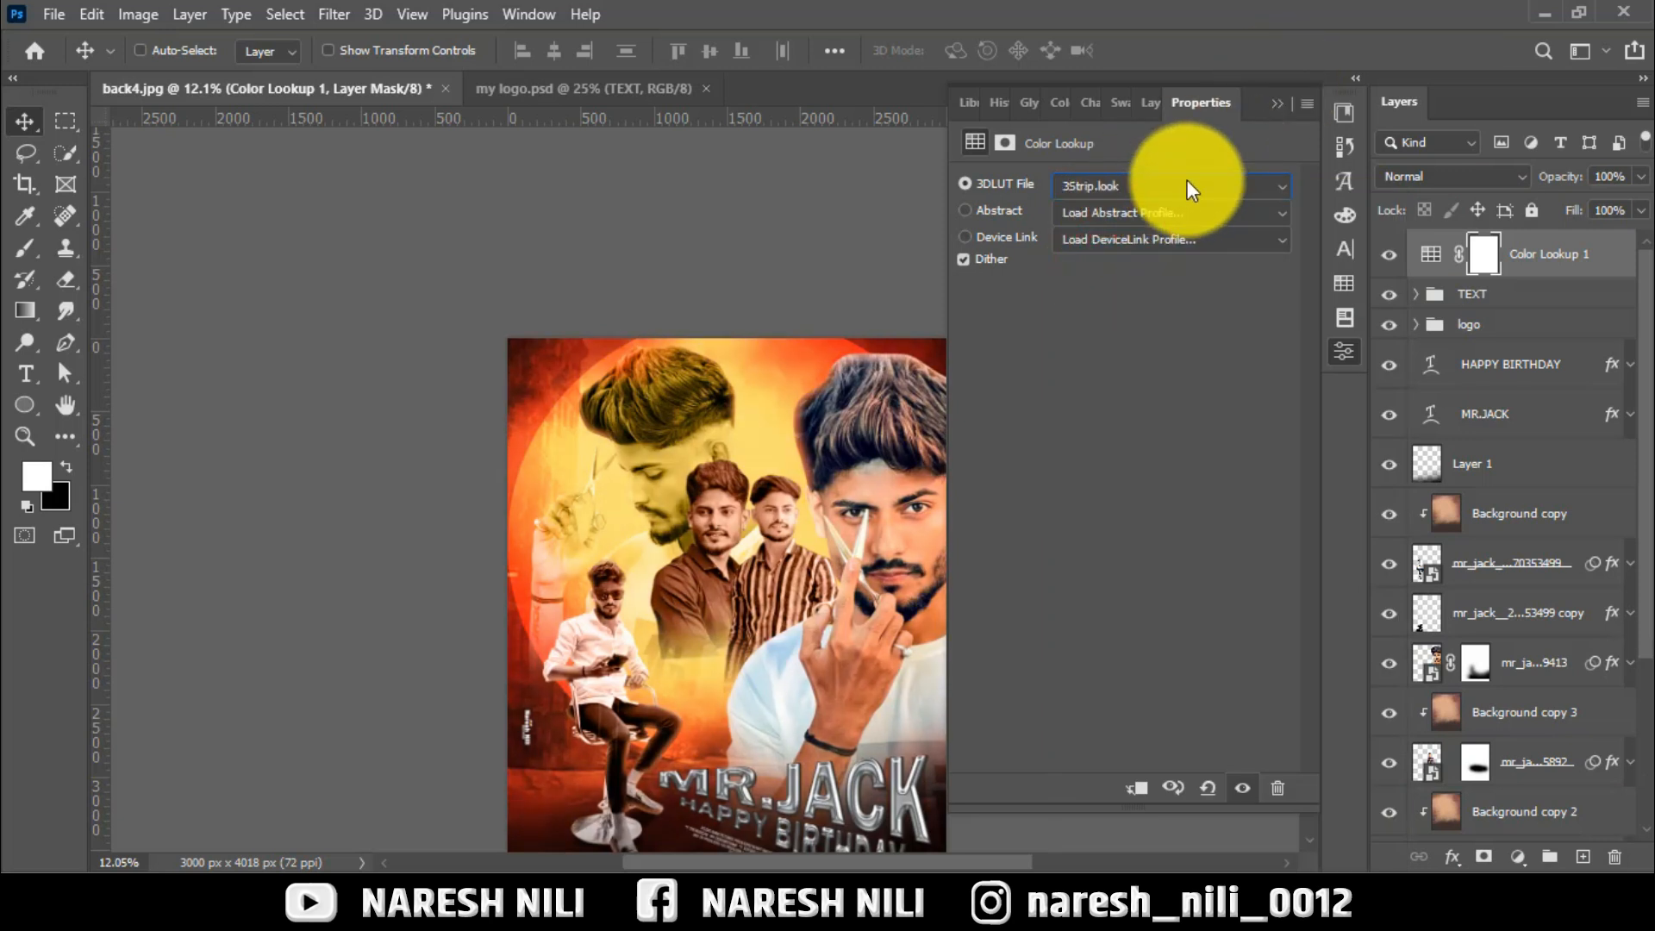
click(1283, 103)
Place the Sunlight_1 image in the poster, set its blend mode to Screen and move it over the large portrait's hair at the upper-right edge
key(ctrl+minus)
click(876, 898)
drag(1624, 439, 913, 400)
click(1206, 46)
key(ctrl+0)
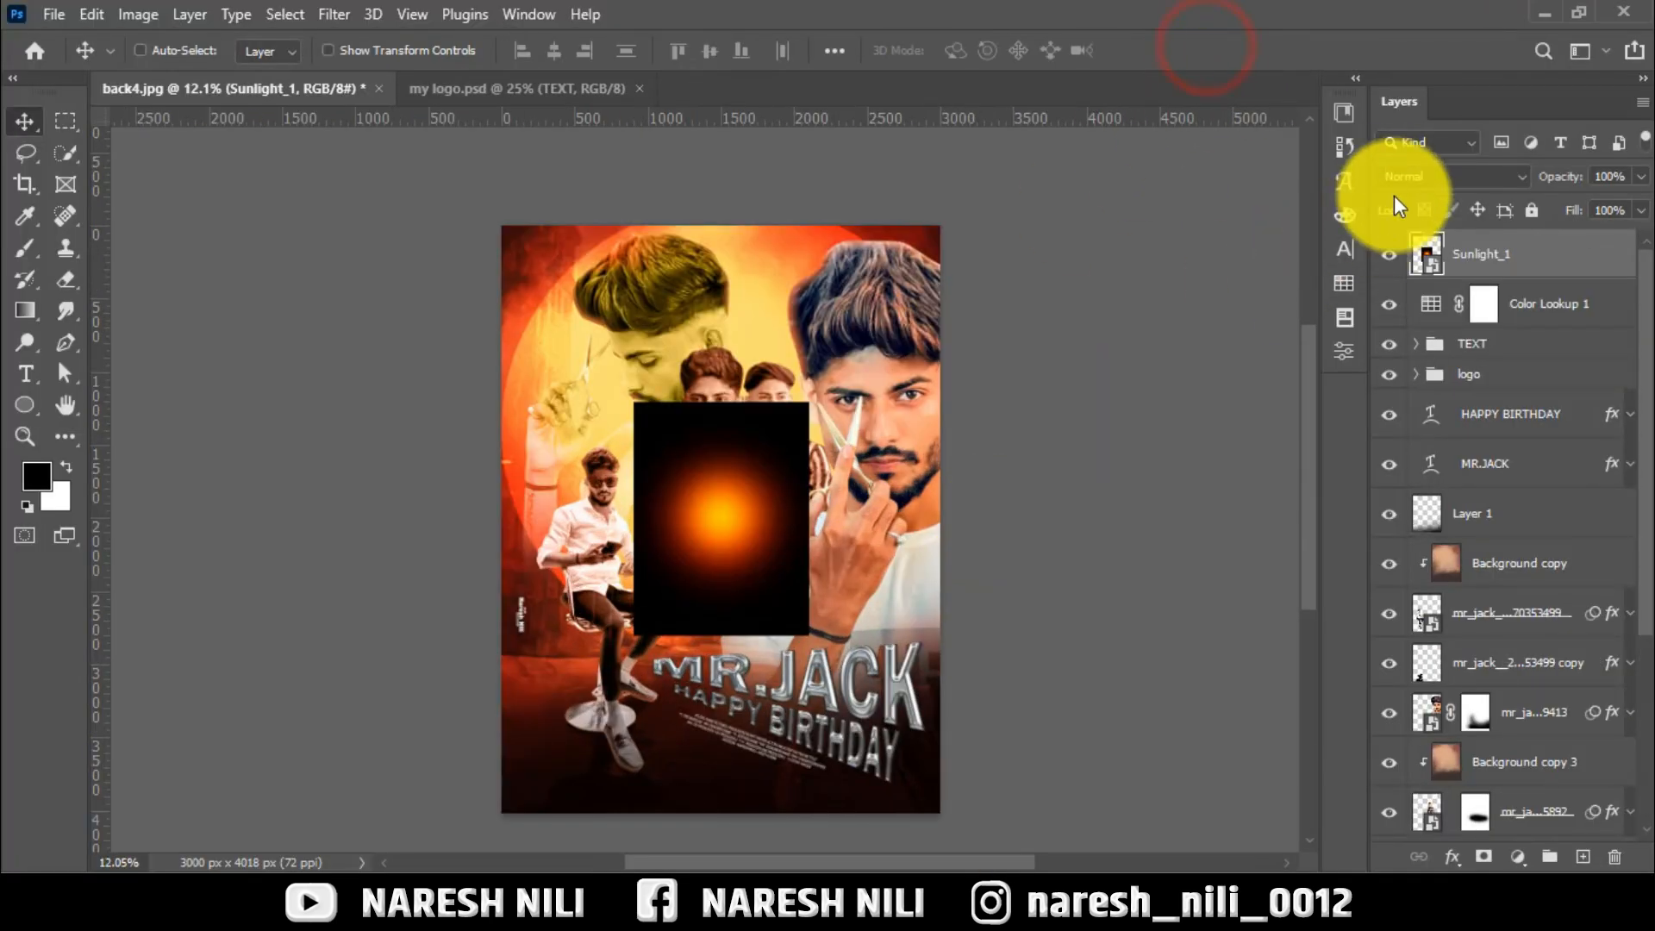
click(1401, 176)
click(1414, 373)
drag(747, 625, 976, 404)
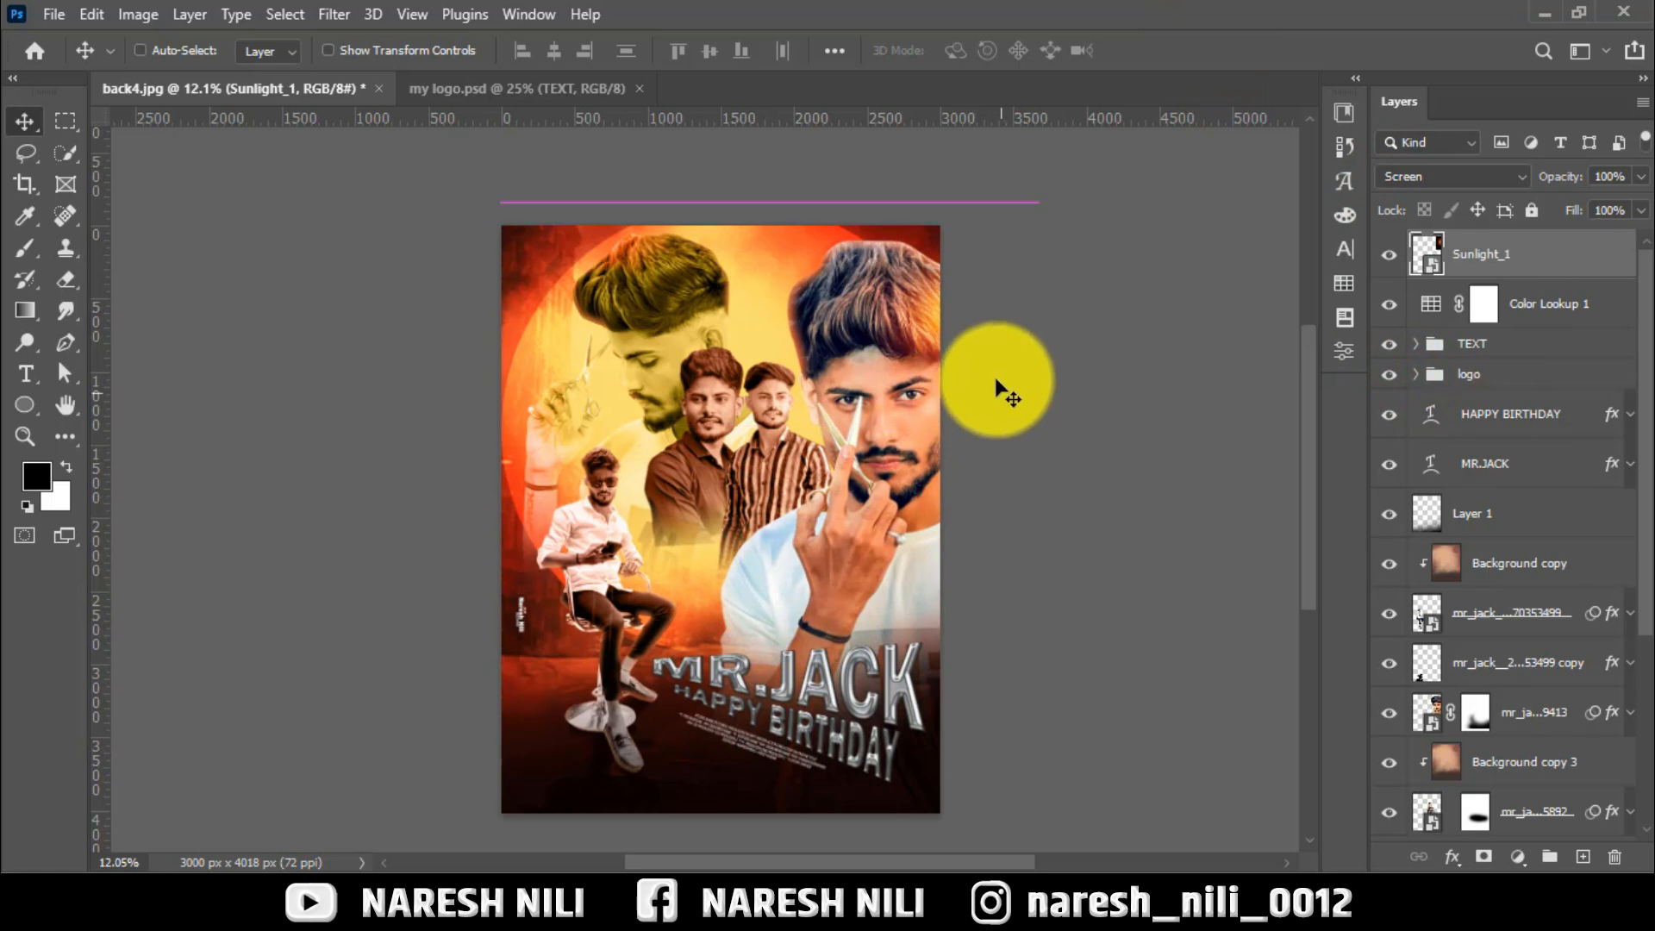
Duplicate Sunlight_1, move the copy directly above the large profile portrait's layer, scale it to 190.82% and position it behind the seated man
key(ctrl+j)
drag(1101, 289, 781, 532)
drag(1483, 256, 1457, 732)
scroll(1474, 603, down, 3)
drag(1478, 580, 1469, 823)
key(ctrl+t)
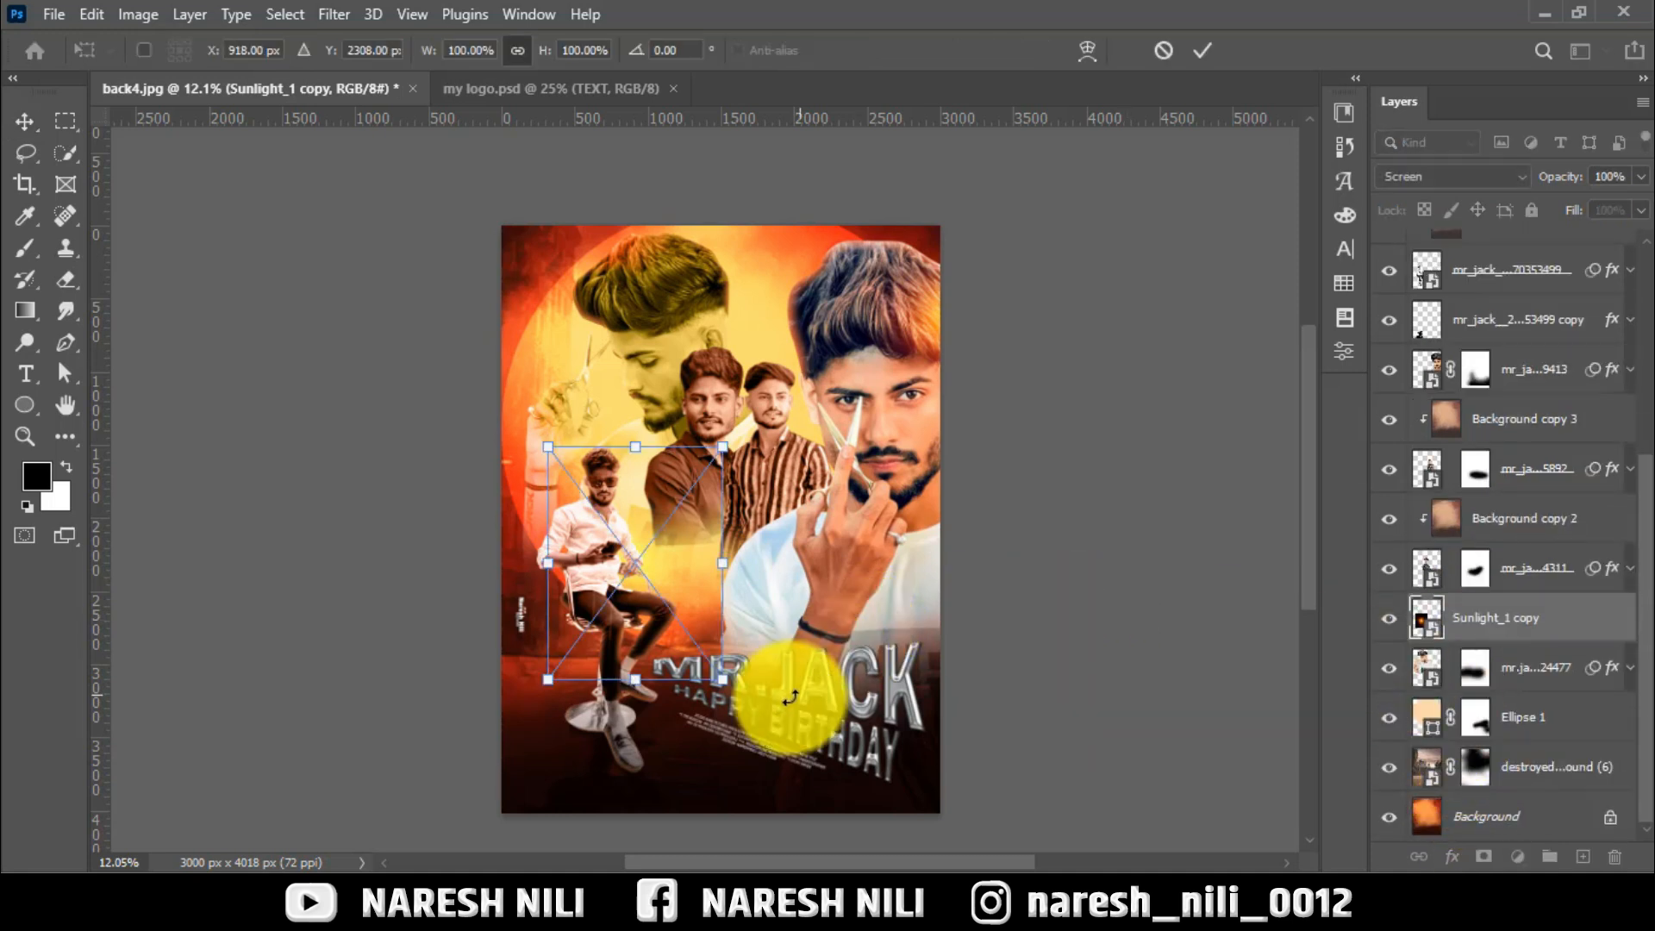
drag(724, 674, 602, 650)
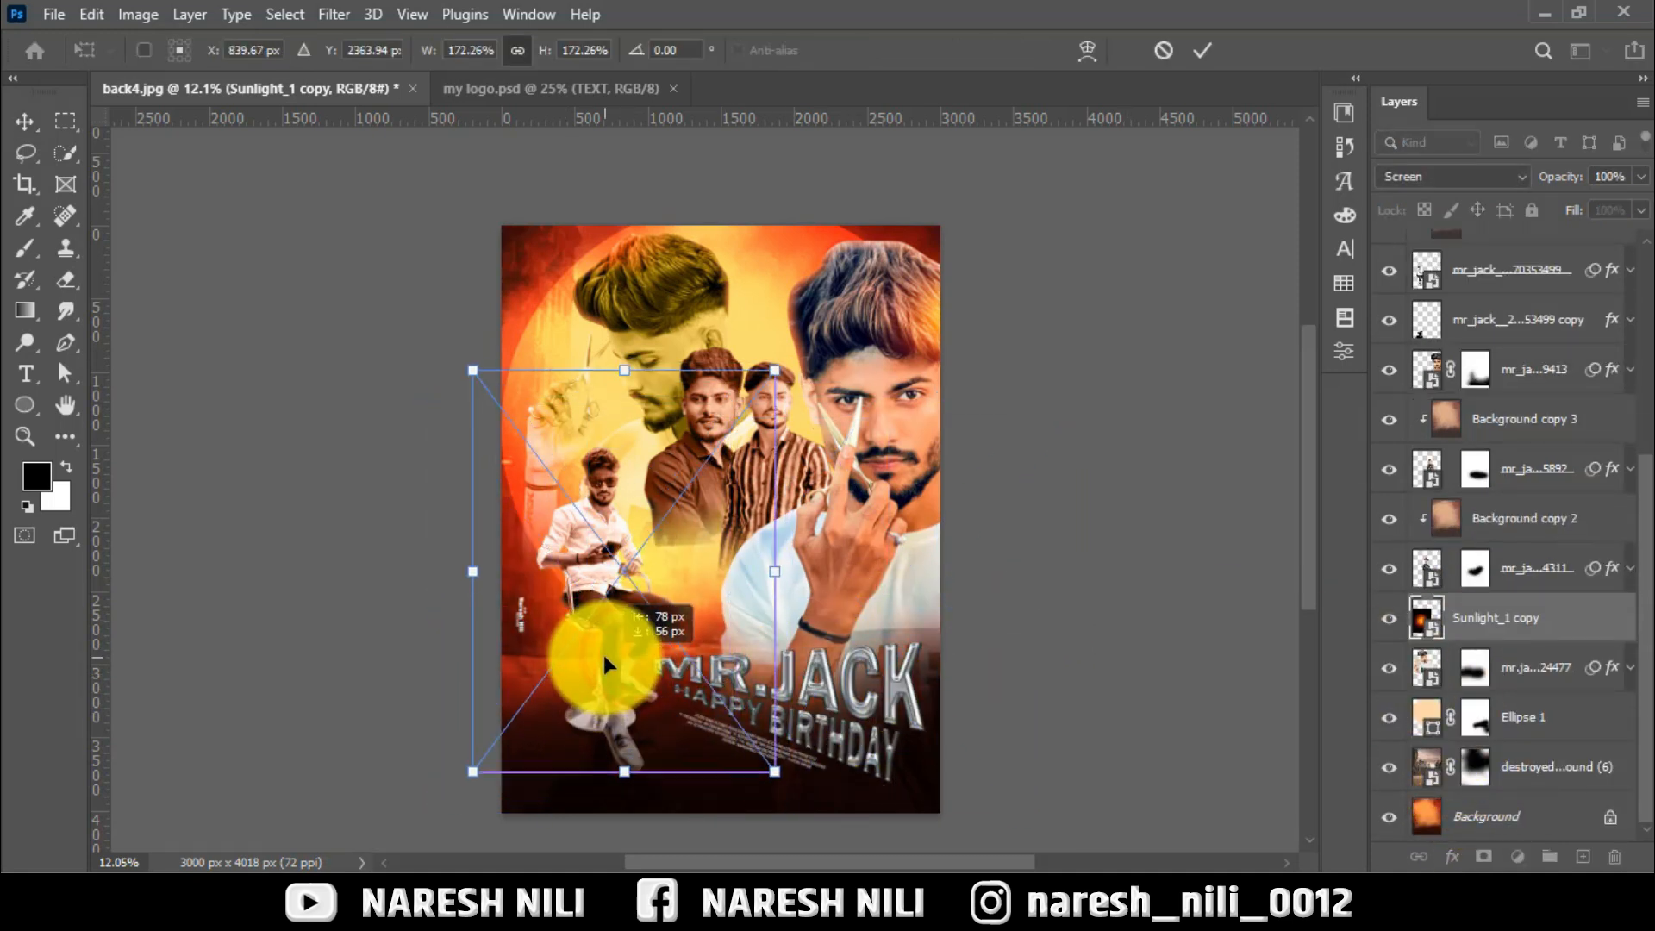
drag(767, 774, 842, 751)
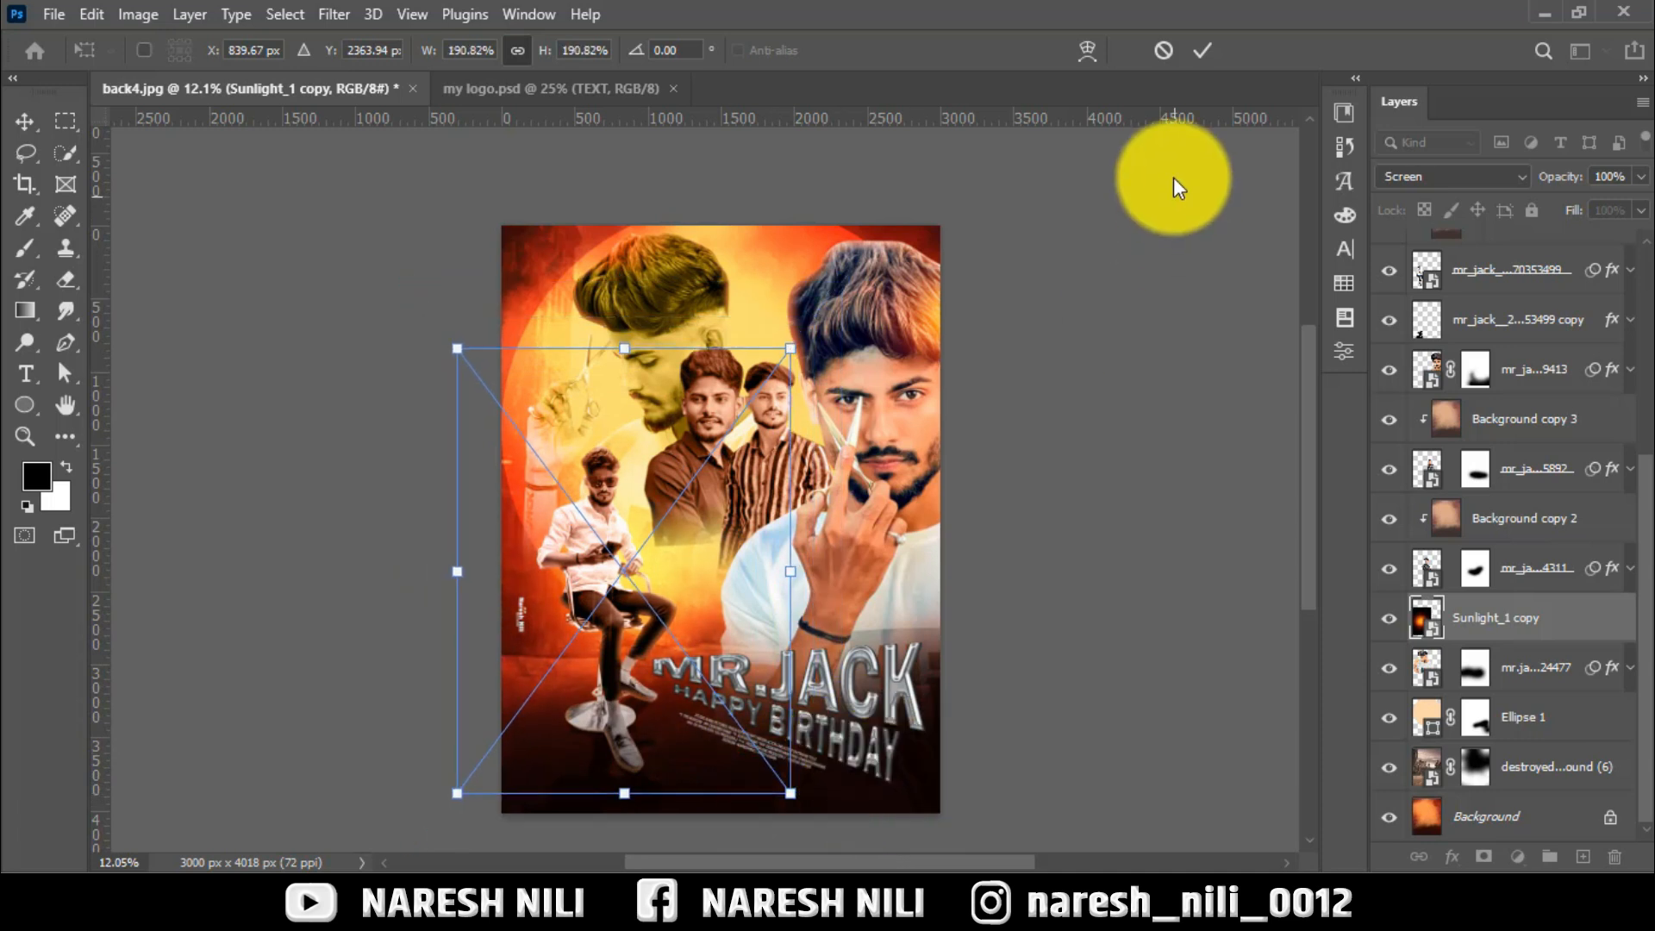
click(1202, 50)
Duplicate the enlarged sunlight glow, place the copy between Layer 1 and the MR.JACK title, and set its opacity to 30%
key(ctrl+j)
drag(1474, 614, 1478, 341)
drag(731, 629, 932, 630)
drag(1461, 251, 1477, 312)
drag(828, 504, 743, 582)
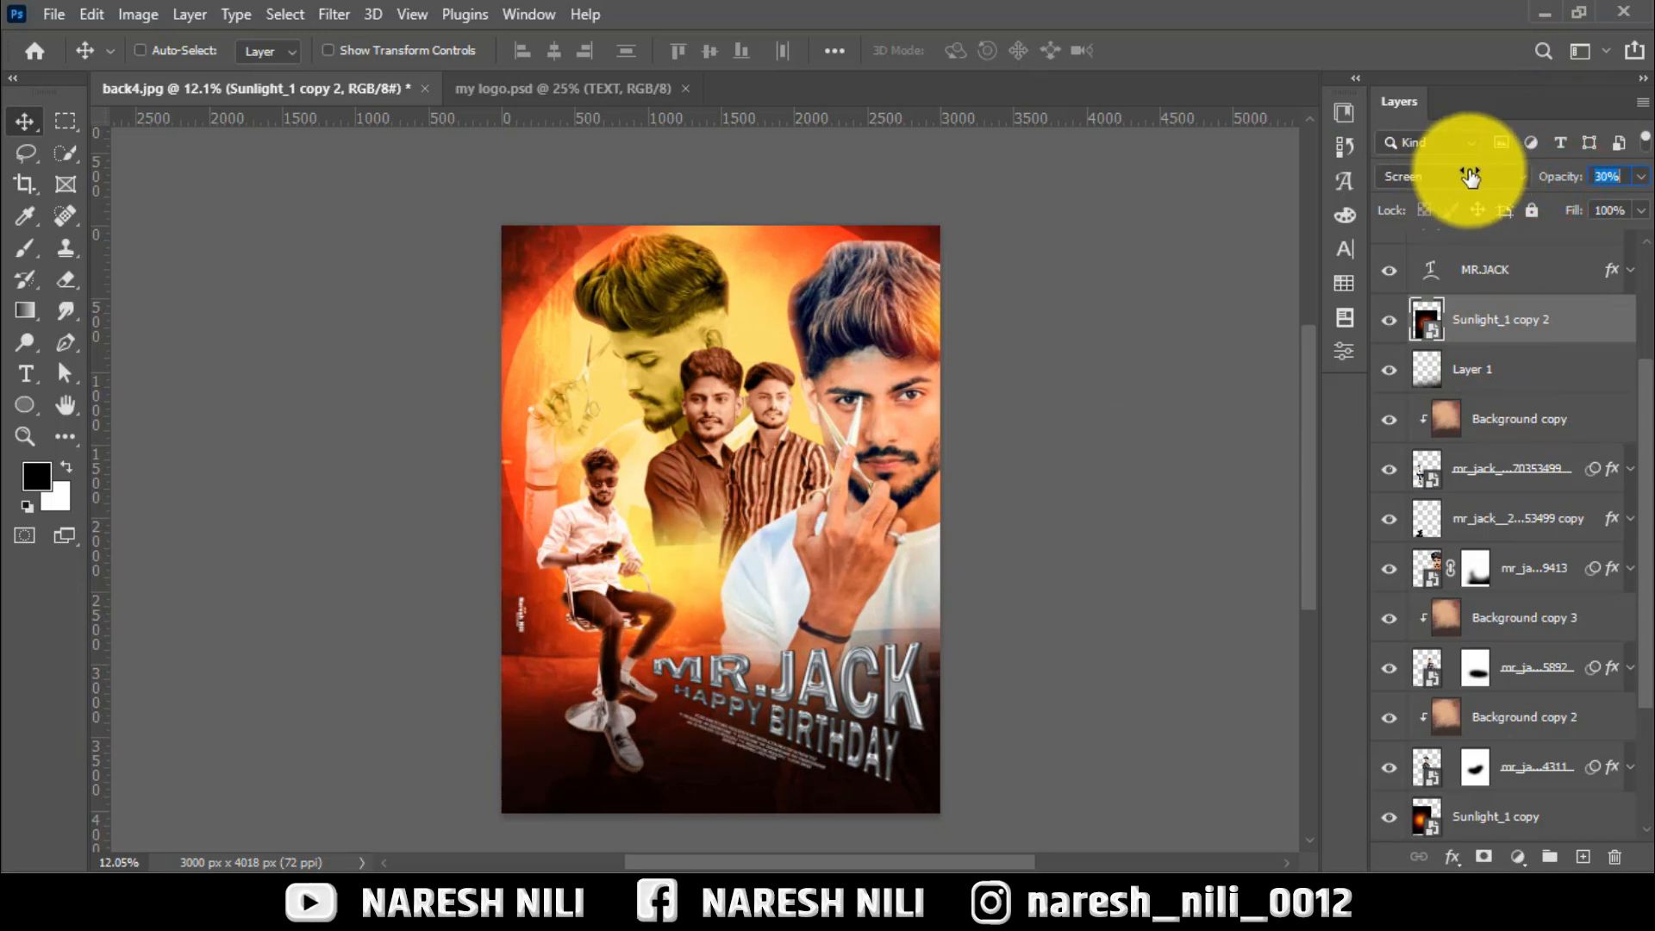
Fade the lower edge of the brown-shirted man on his layer mask with the Eraser, enlarged to 700 px for the final dab
scroll(689, 388, up, 5)
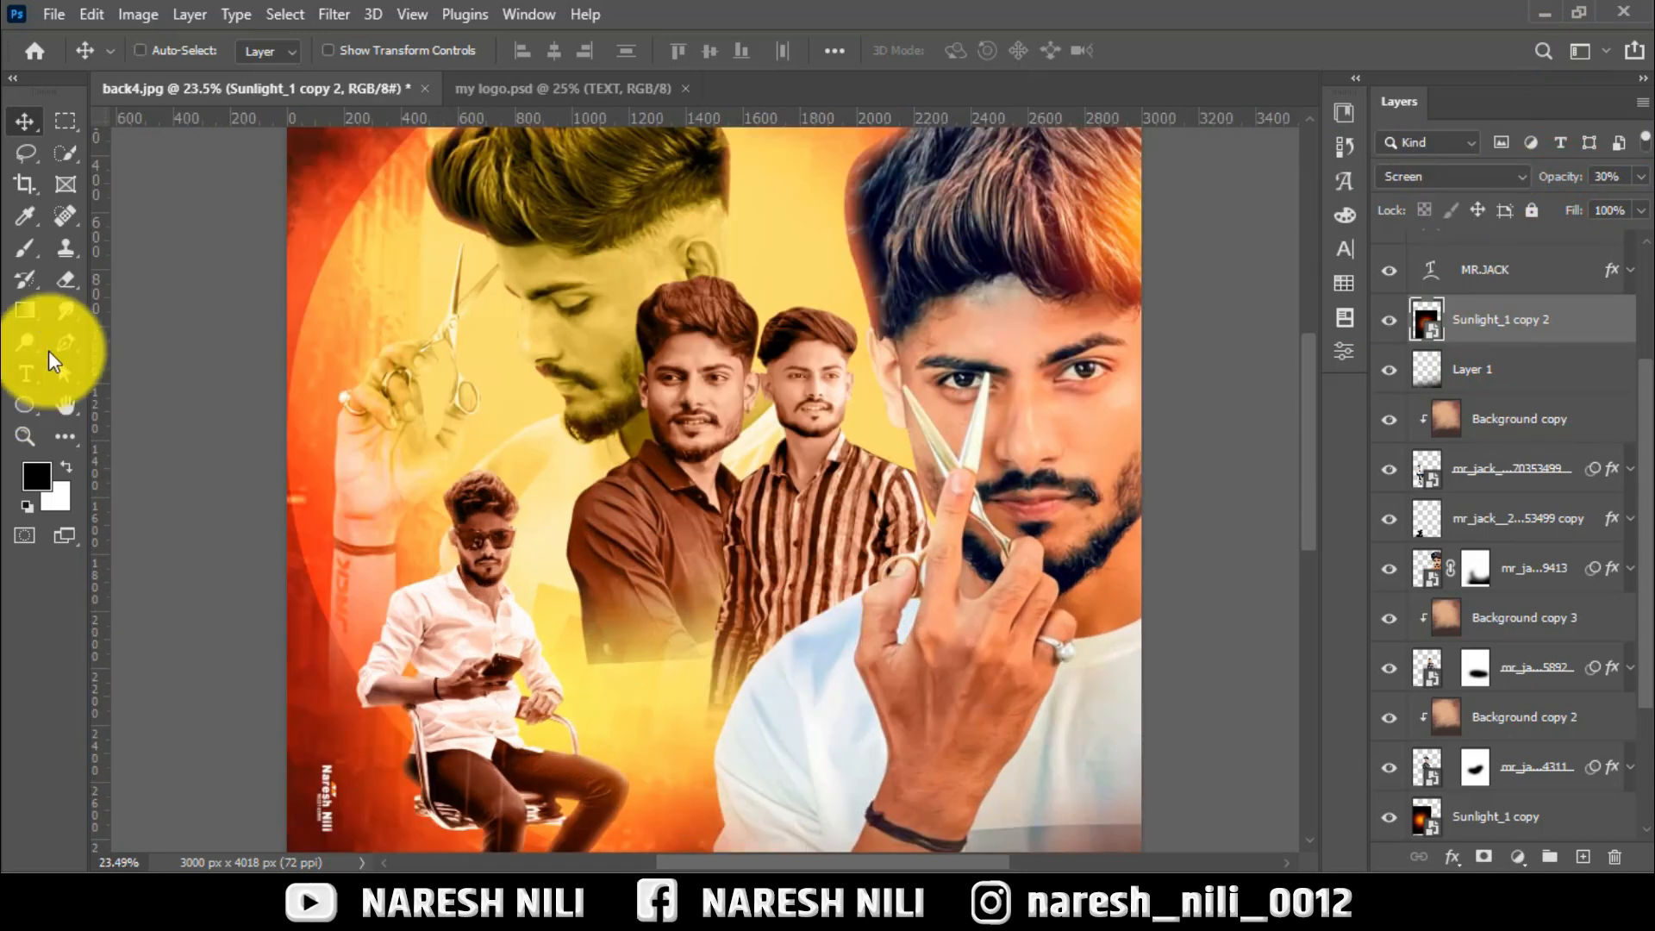
click(66, 278)
scroll(1477, 617, down, 3)
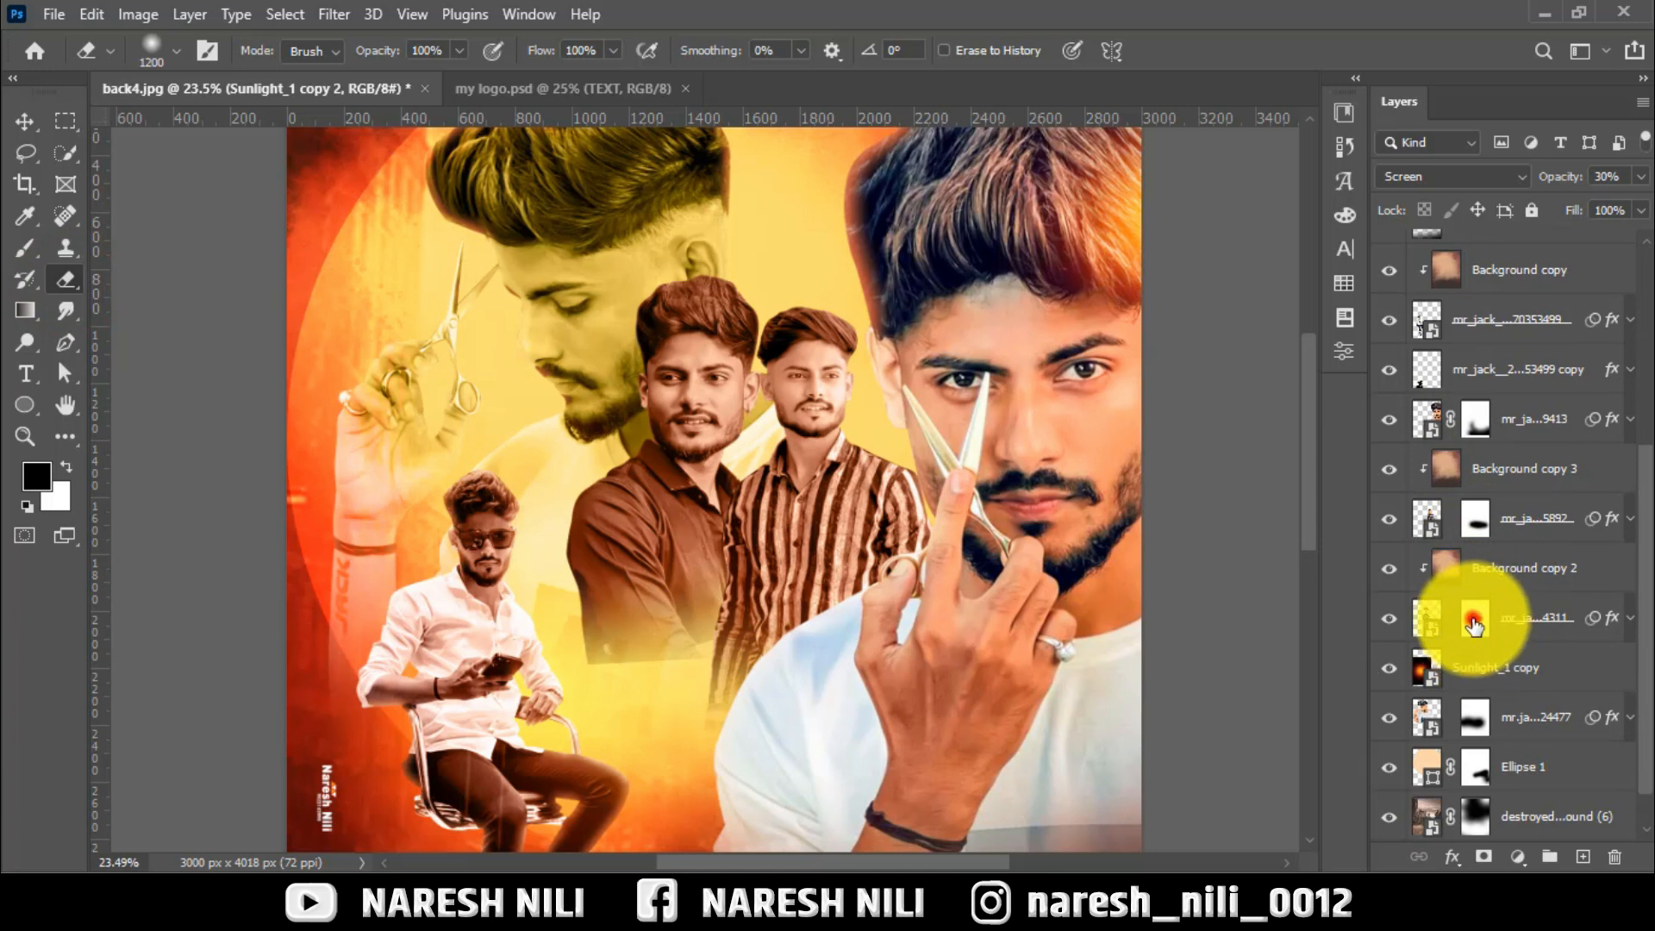
click(1473, 620)
click(1450, 617)
click(1466, 520)
click(1475, 618)
key(bracketleft)
key(bracketleft)
key(bracketleft)
key(bracketleft)
key(bracketleft)
key(bracketleft)
key(bracketleft)
click(585, 654)
click(663, 675)
key(bracketright)
key(bracketright)
click(769, 678)
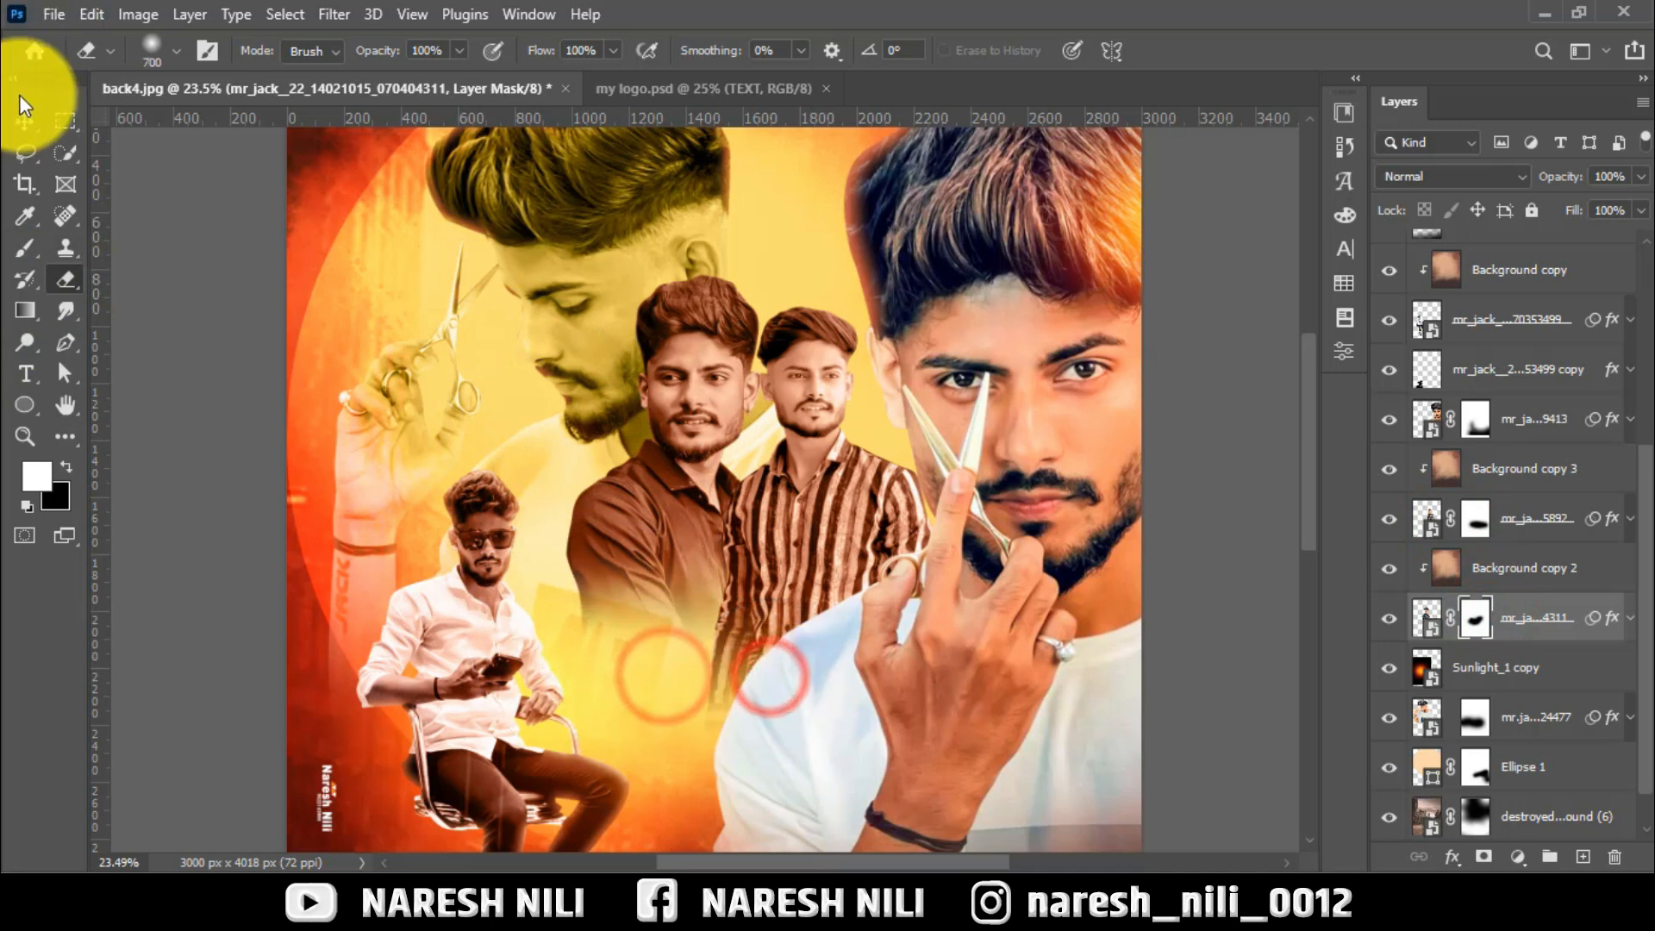
Nudge the brown-shirted man slightly down and shift the large profile portrait slightly left and down
click(23, 117)
mouse_move(677, 422)
mouse_down()
mouse_move(669, 457)
mouse_move(681, 444)
mouse_up()
key(ctrl)
click(1475, 720)
drag(898, 417, 842, 443)
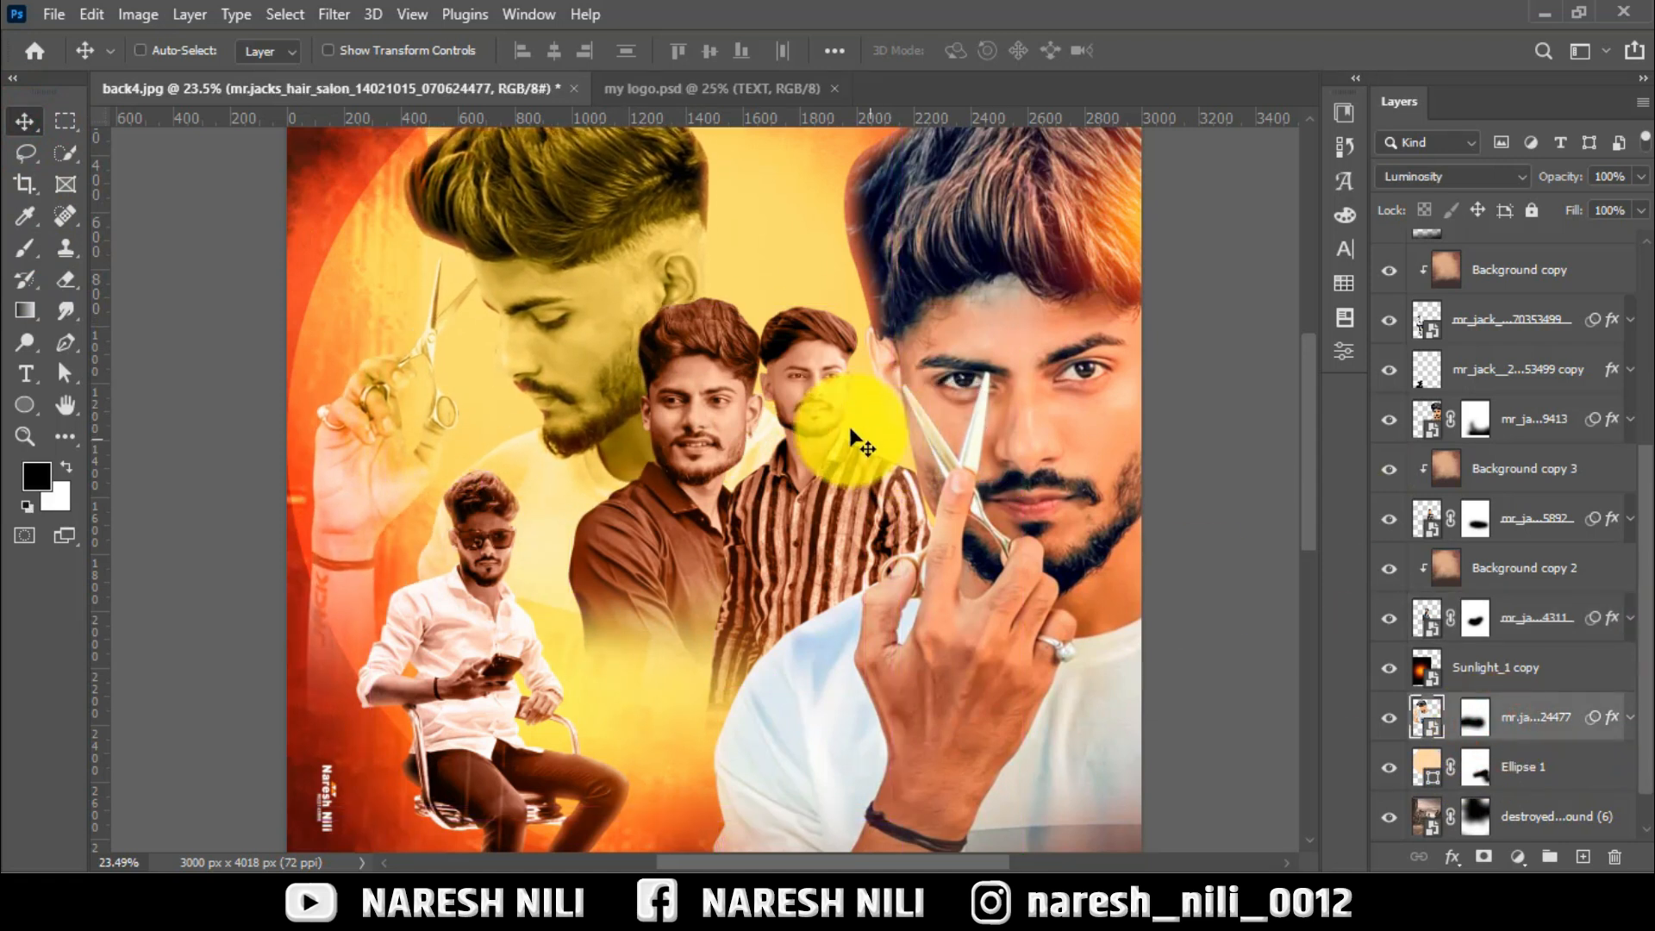
click(824, 390)
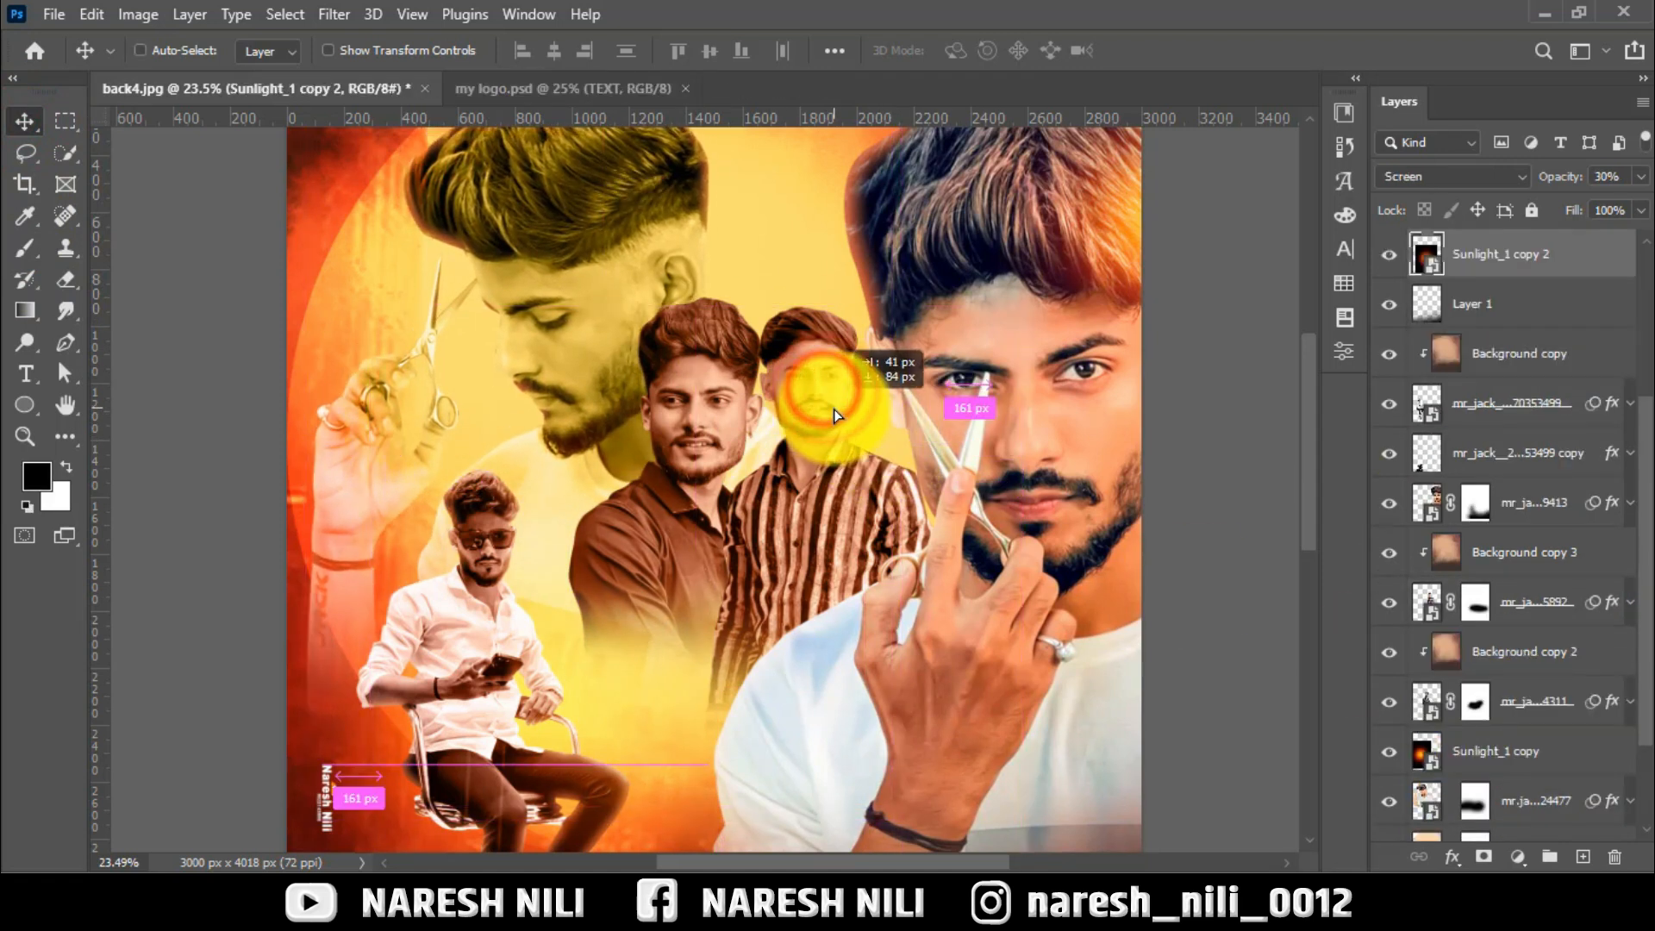
scroll(628, 462, down, 3)
scroll(850, 554, up, 1)
click(26, 373)
scroll(729, 326, up, 2)
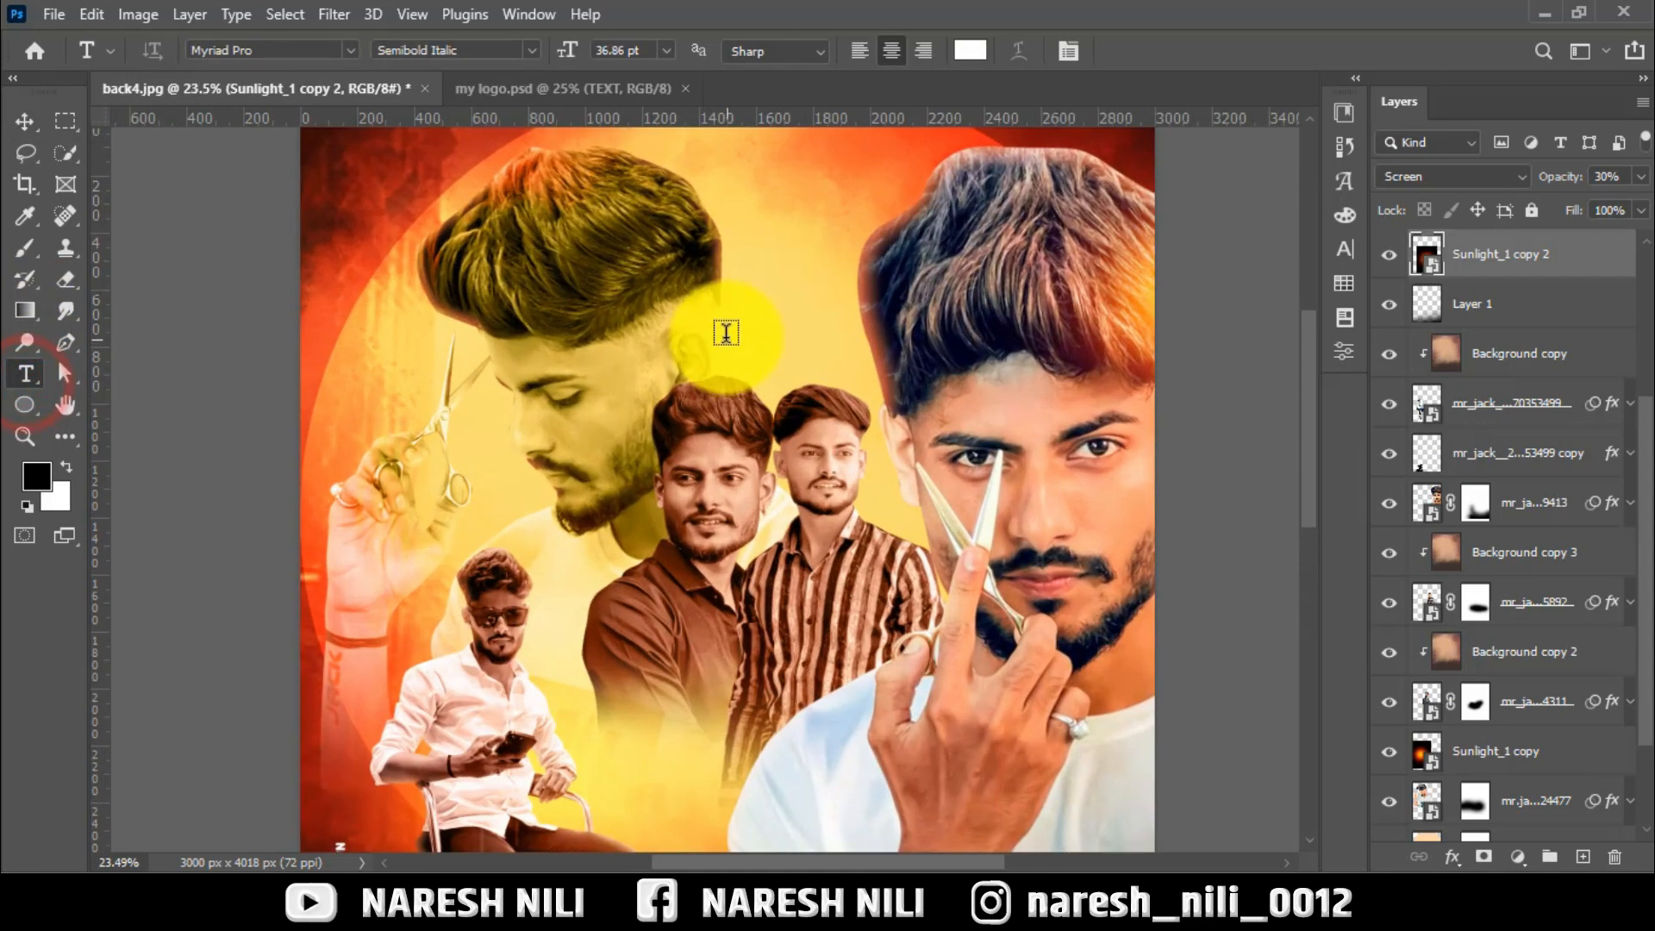
click(726, 328)
click(1116, 51)
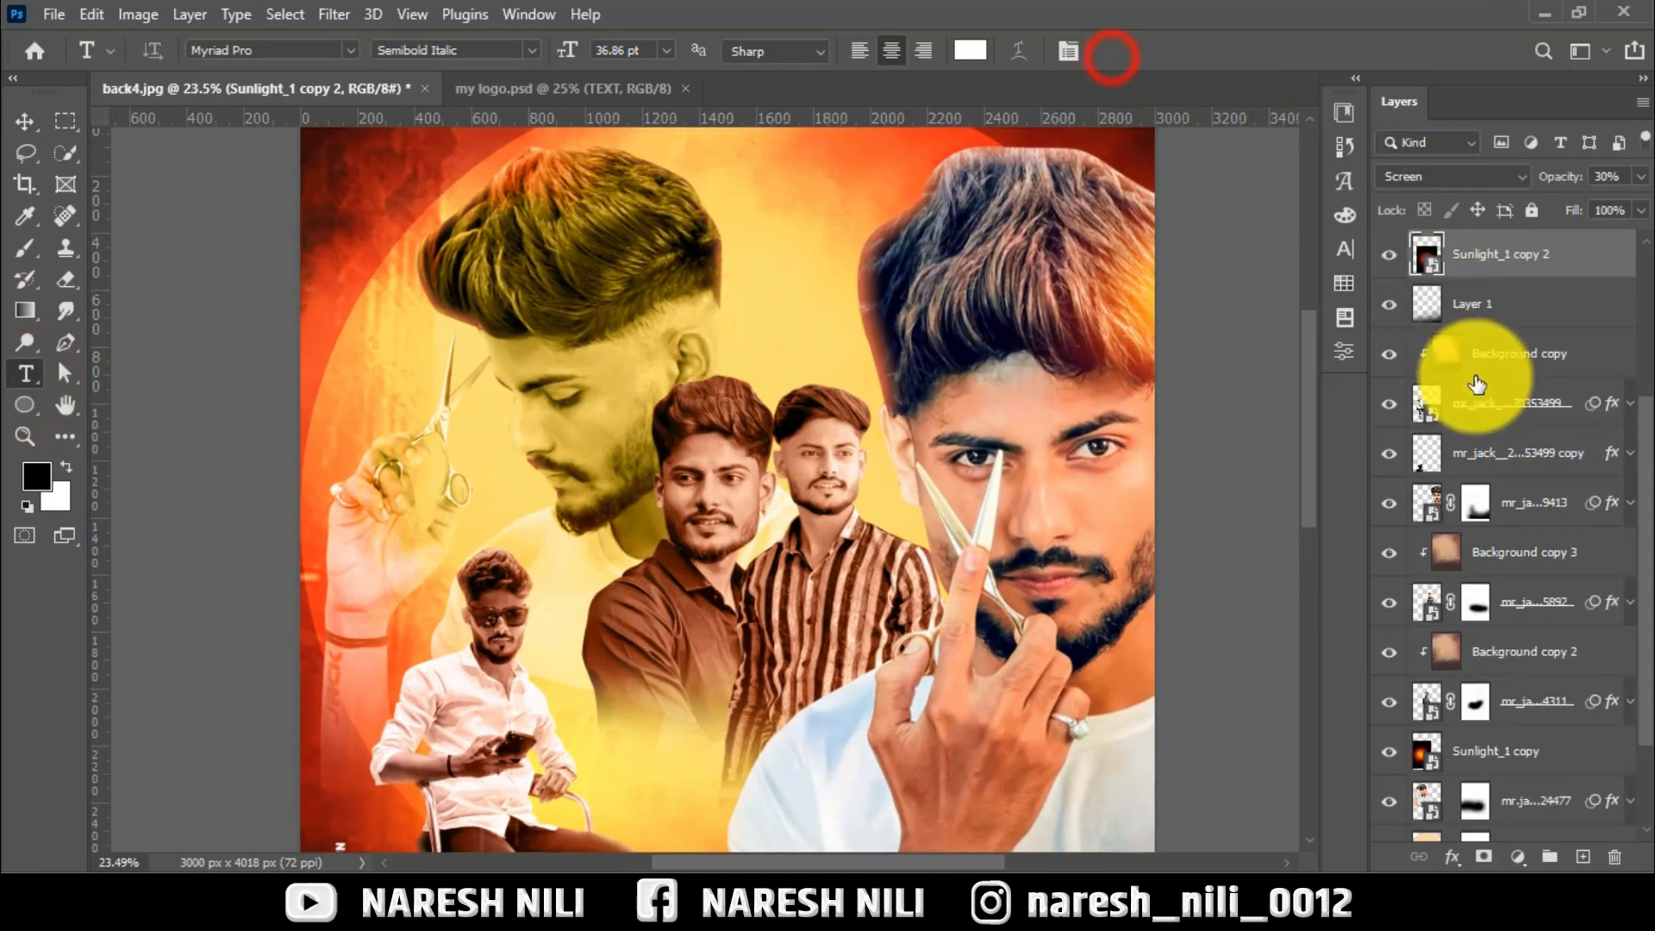
Add white MR.JACK text in 202 pt Franklin Gothic Heavy on a new layer above Sunlight_1
scroll(1477, 362, up, 3)
click(1487, 463)
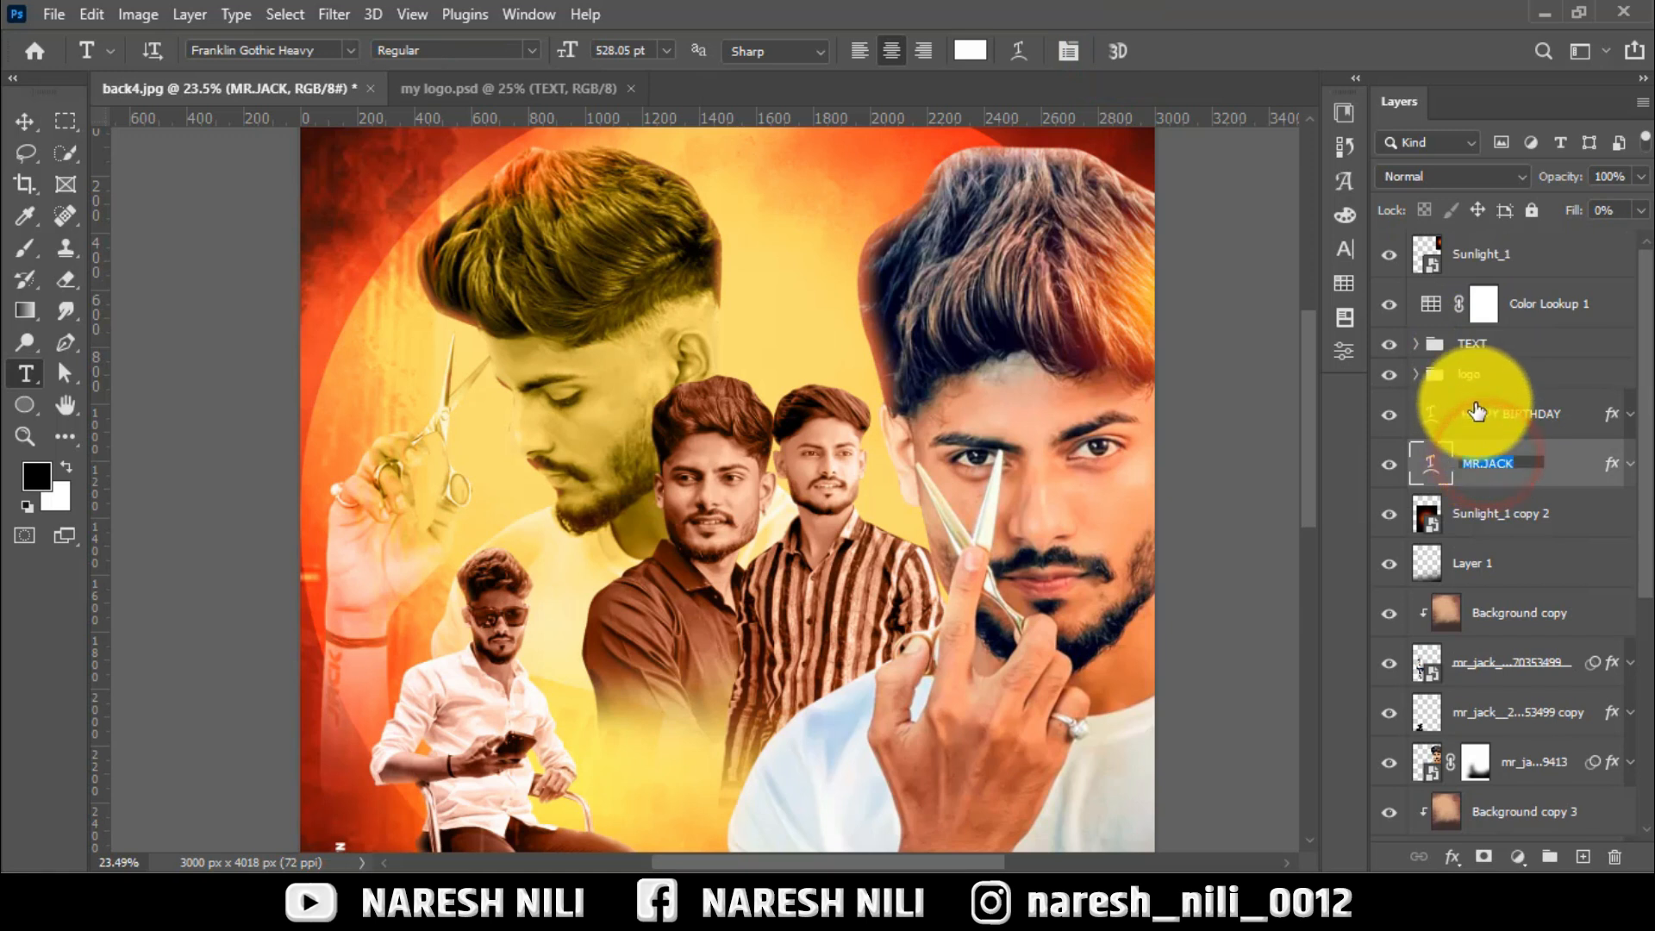
click(1511, 293)
click(1504, 256)
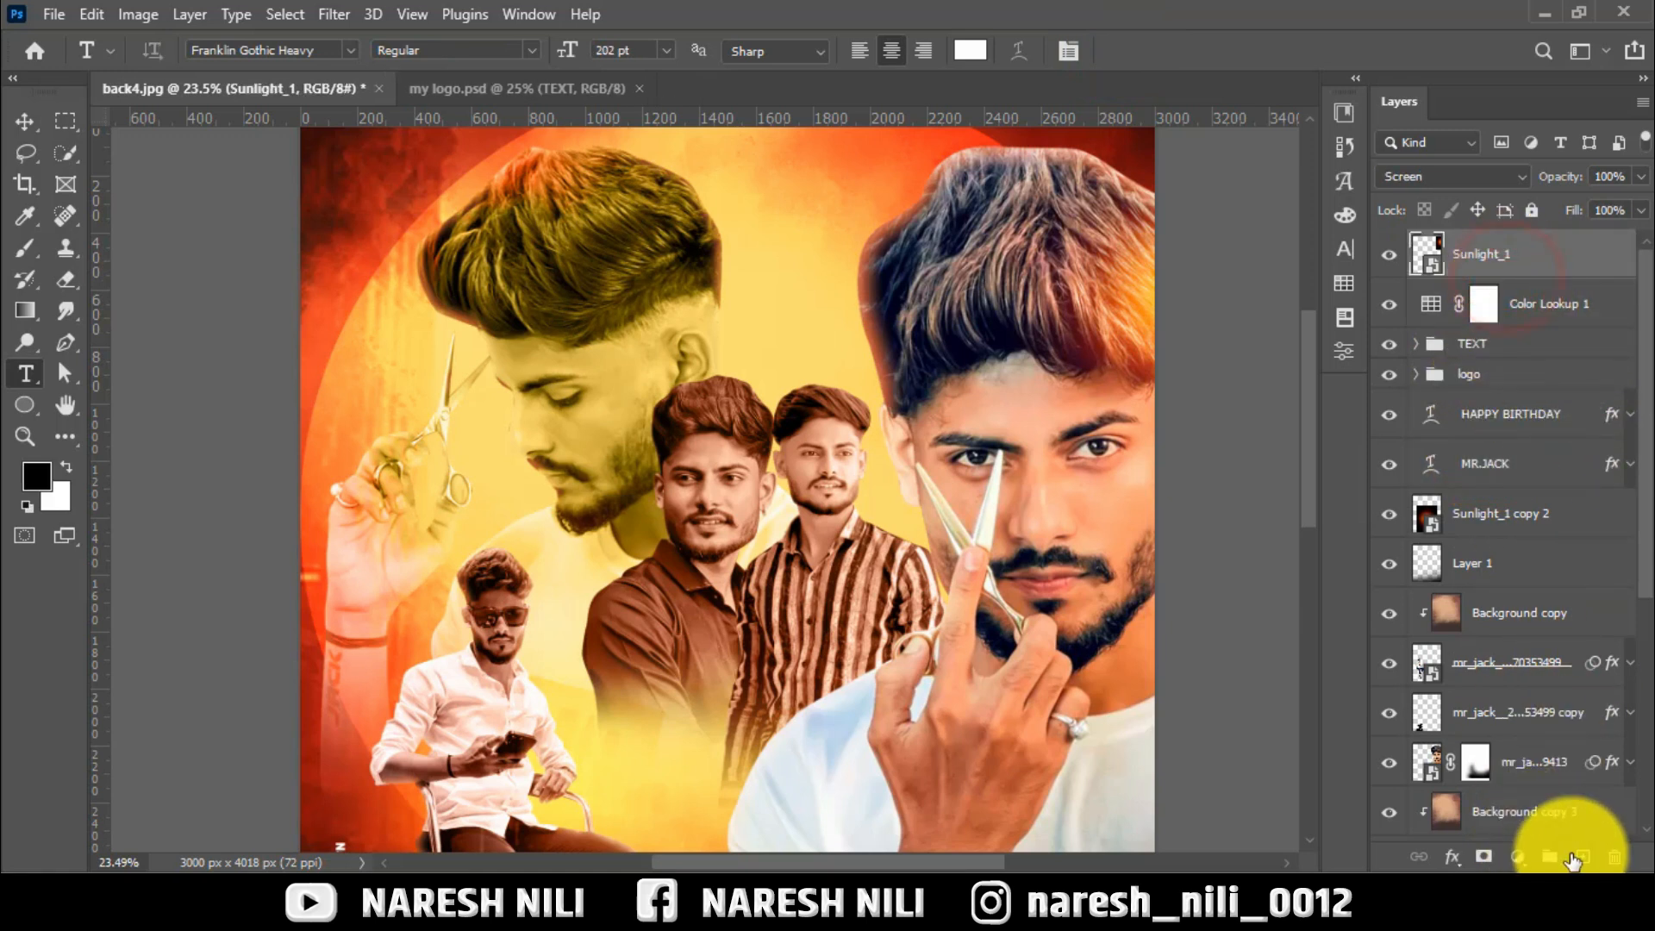
click(1581, 858)
click(728, 380)
text(MR.JACK)
key(ctrl+a)
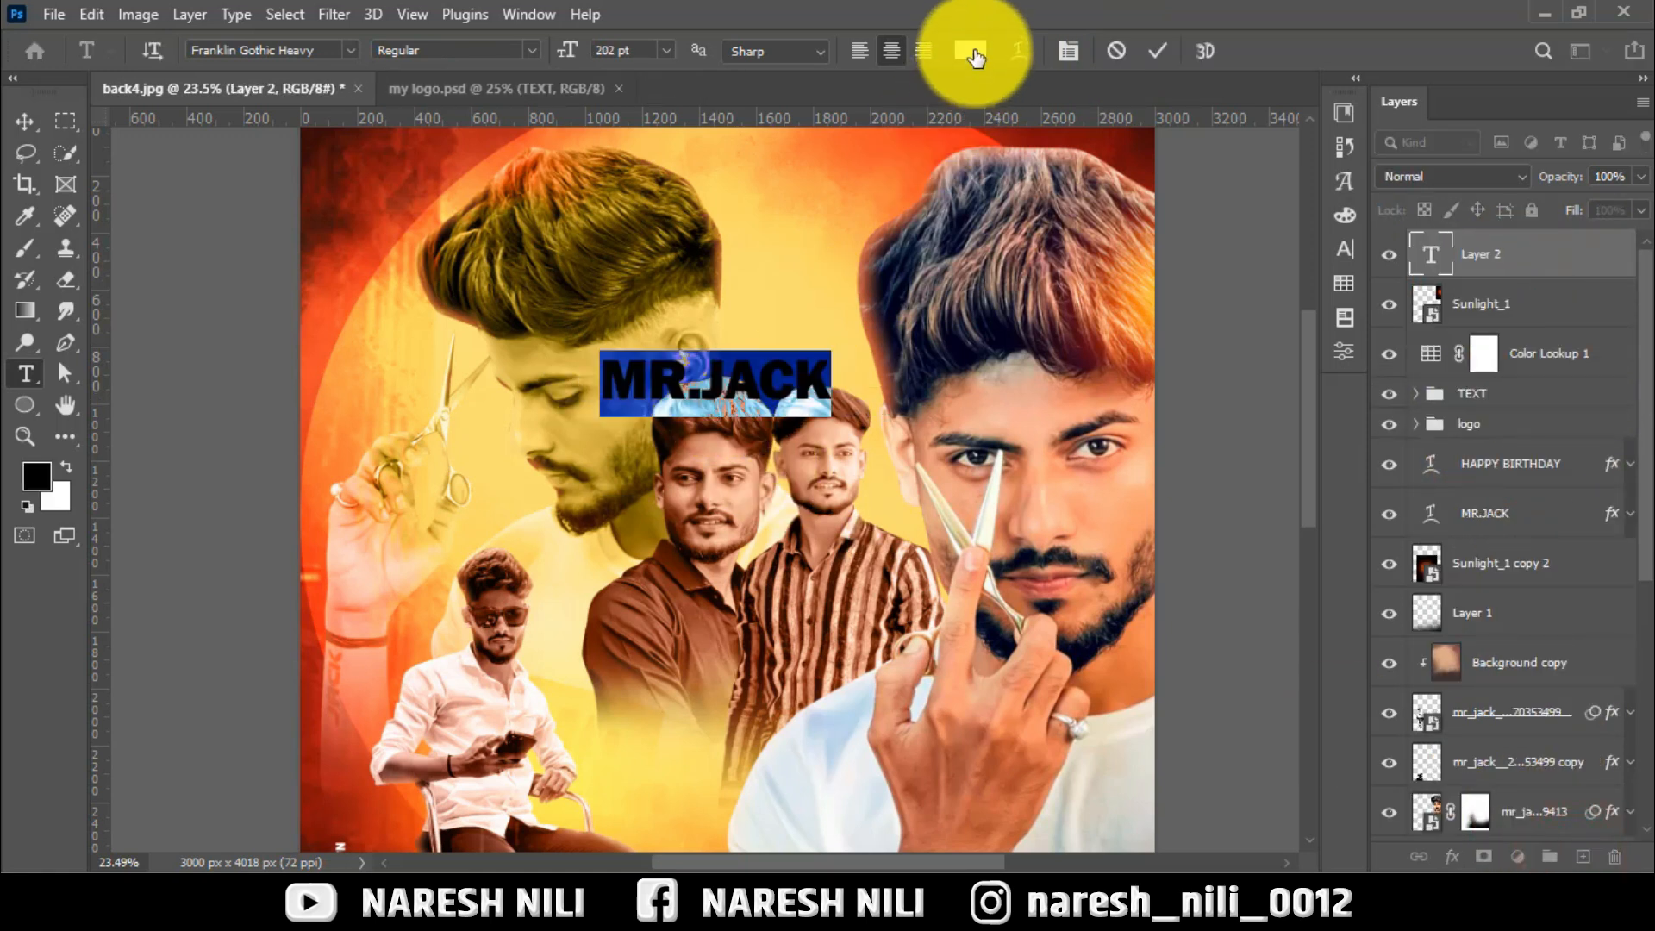
click(970, 52)
Set the new MR.JACK text to Overlay blending and move its layer just above Ellipse 1
click(31, 125)
click(1389, 436)
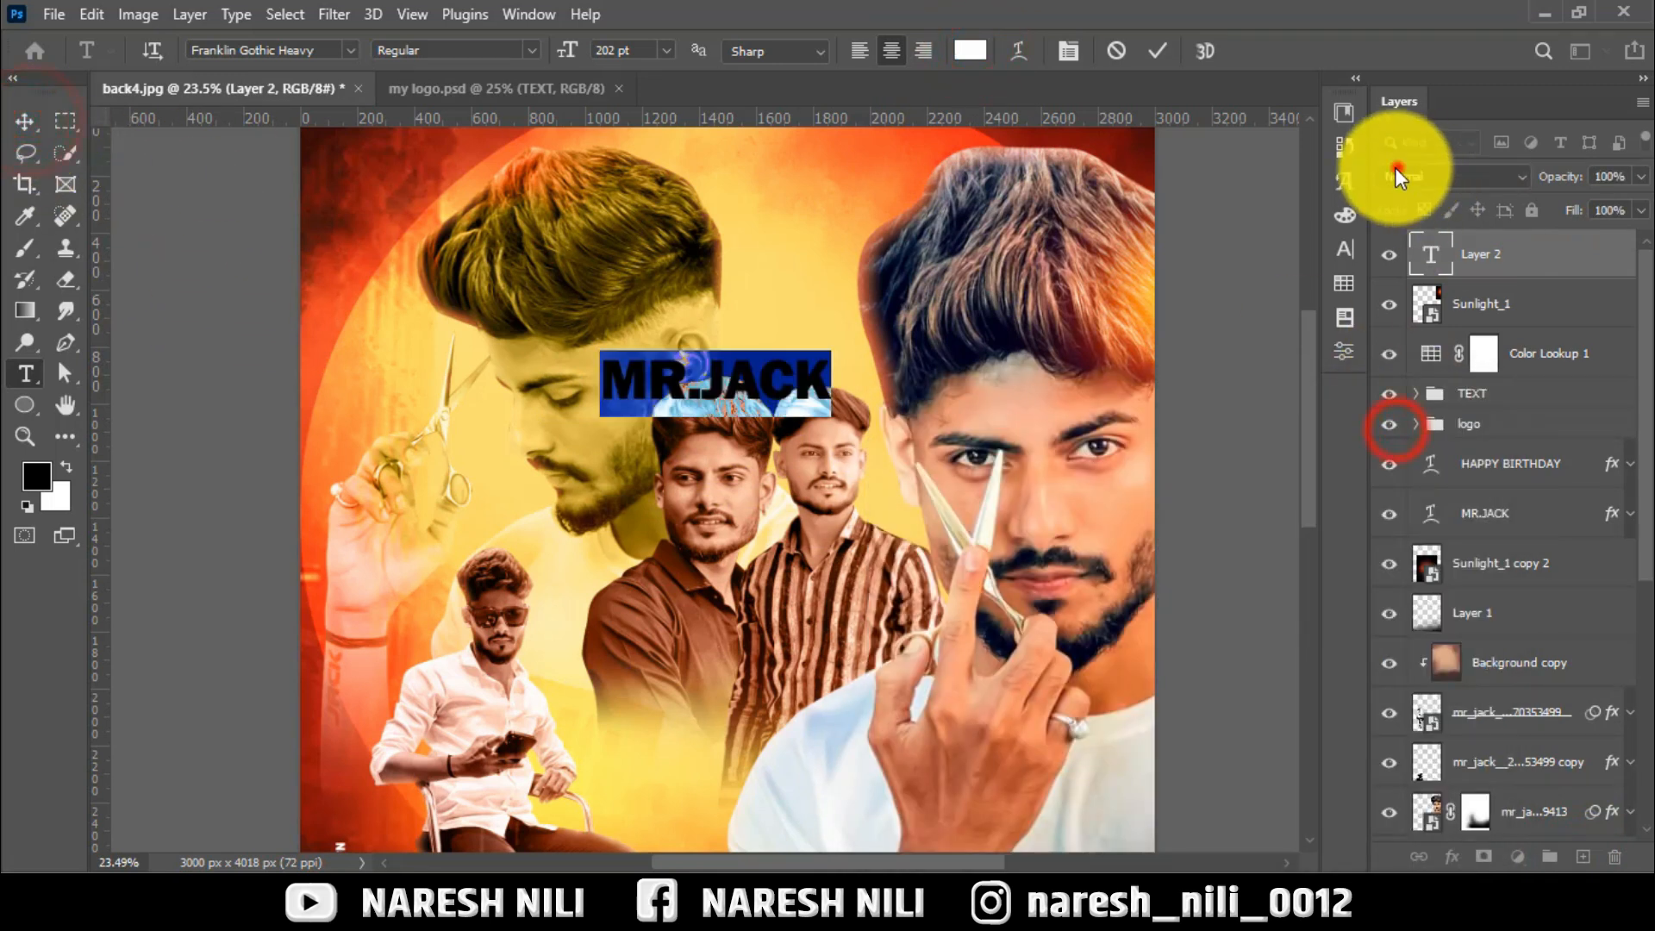
click(1398, 177)
click(1456, 176)
click(1412, 463)
drag(1499, 334, 1505, 692)
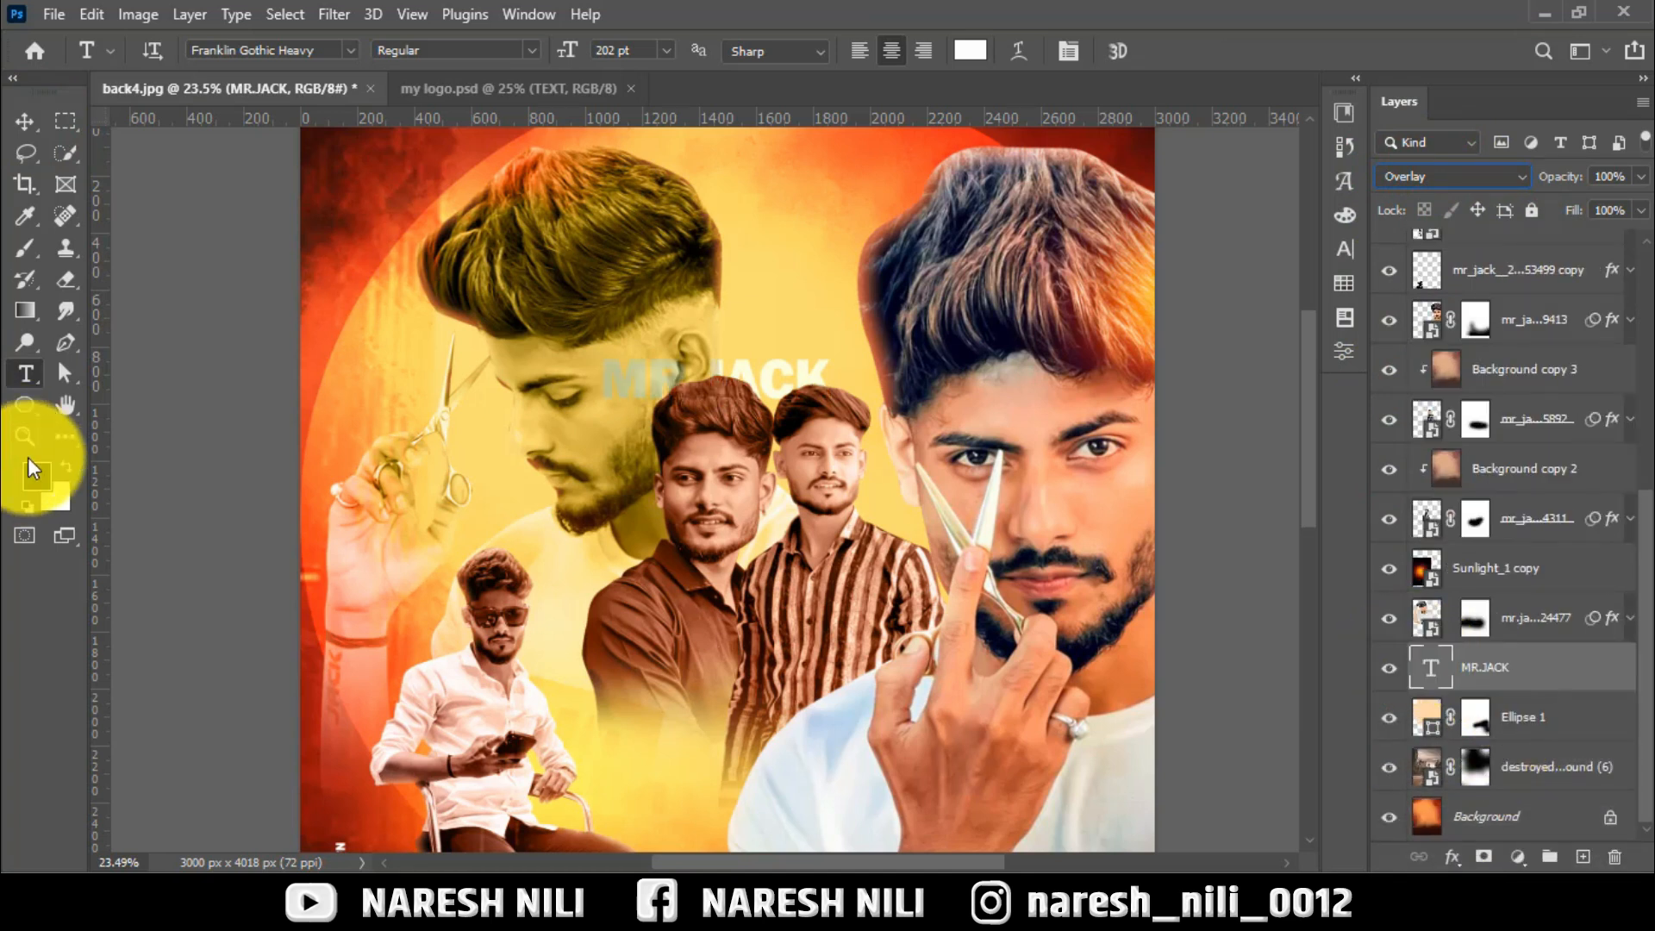
Enlarge and tilt the overlay MR.JACK text so that it spans the top of the poster behind the portraits
click(25, 121)
scroll(781, 277, down, 1)
key(ctrl+t)
drag(819, 388, 882, 210)
click(1200, 51)
Duplicate the tilted overlay MR.JACK text, shrink the copy and place it partly behind the large right-hand portrait's hair
key(ctrl+j)
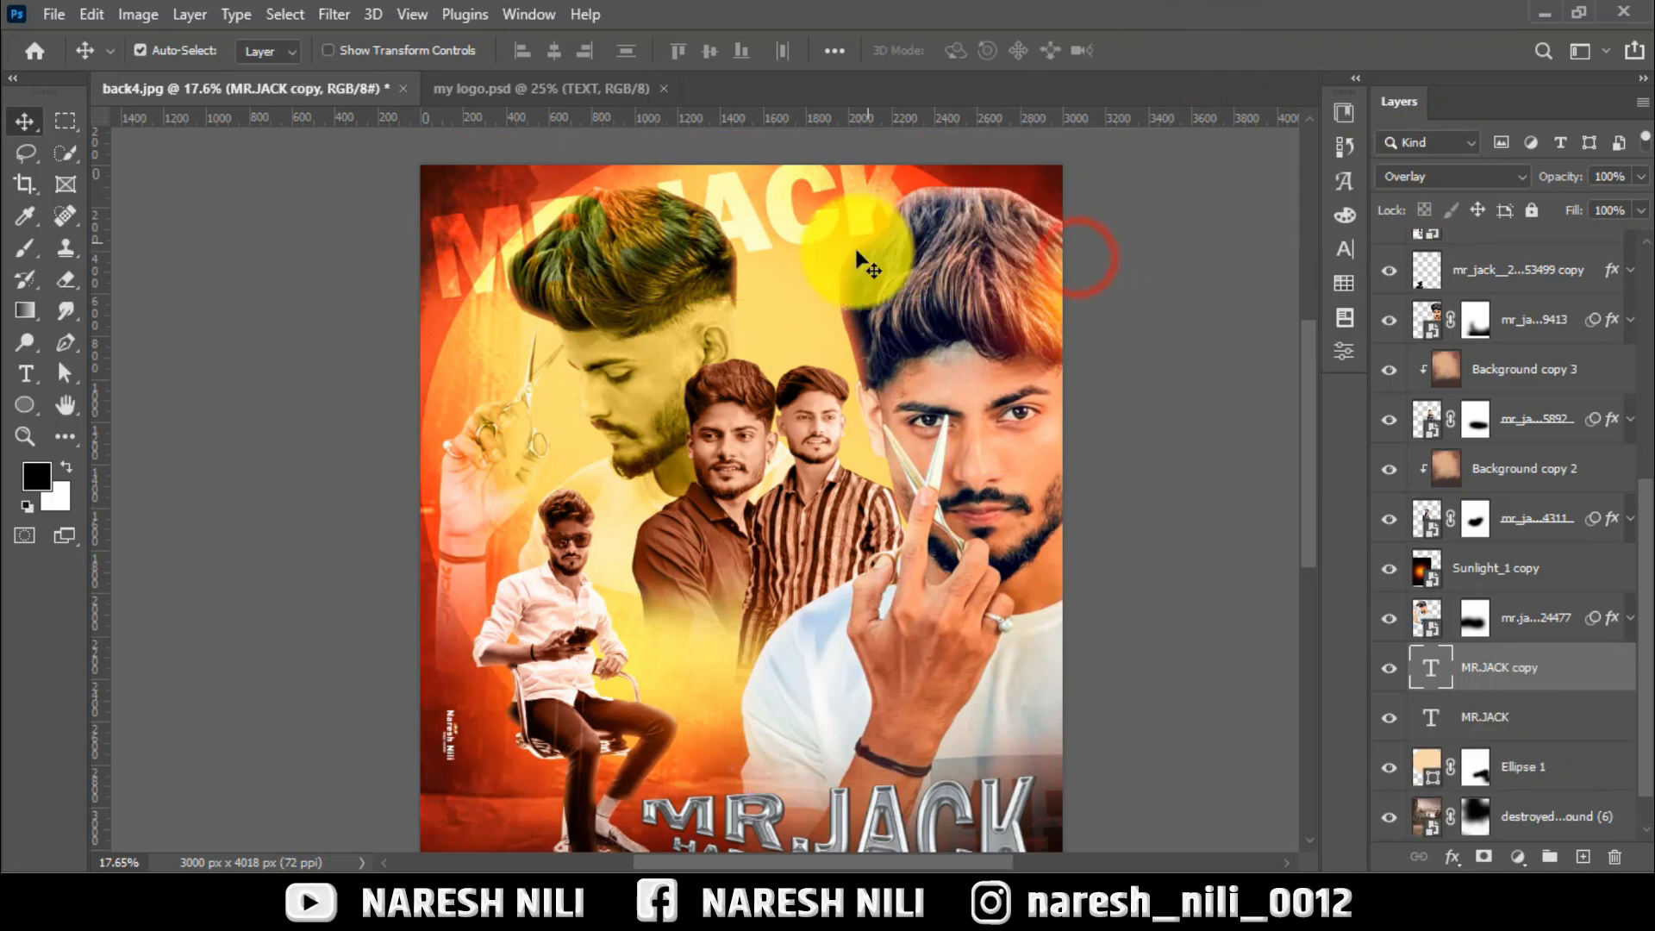
key(ctrl+t)
drag(924, 333, 835, 291)
click(1201, 51)
drag(934, 184, 1156, 288)
Add two smaller copies of the overlay MR.JACK text, one in the poster's upper-right corner and one at its left edge
key(ctrl+j)
key(ctrl+t)
click(1204, 51)
drag(1051, 312, 1142, 173)
key(ctrl+j)
drag(1099, 262, 474, 425)
Place further overlay MR.JACK copies beside the white T-shirt above the metallic title and behind the seated man's legs
click(25, 120)
click(1469, 680)
drag(830, 412, 751, 331)
drag(1003, 301, 979, 658)
scroll(656, 388, down, 2)
scroll(638, 412, up, 1)
key(ctrl+j)
scroll(980, 657, down, 3)
key(ctrl+j)
drag(981, 590, 794, 733)
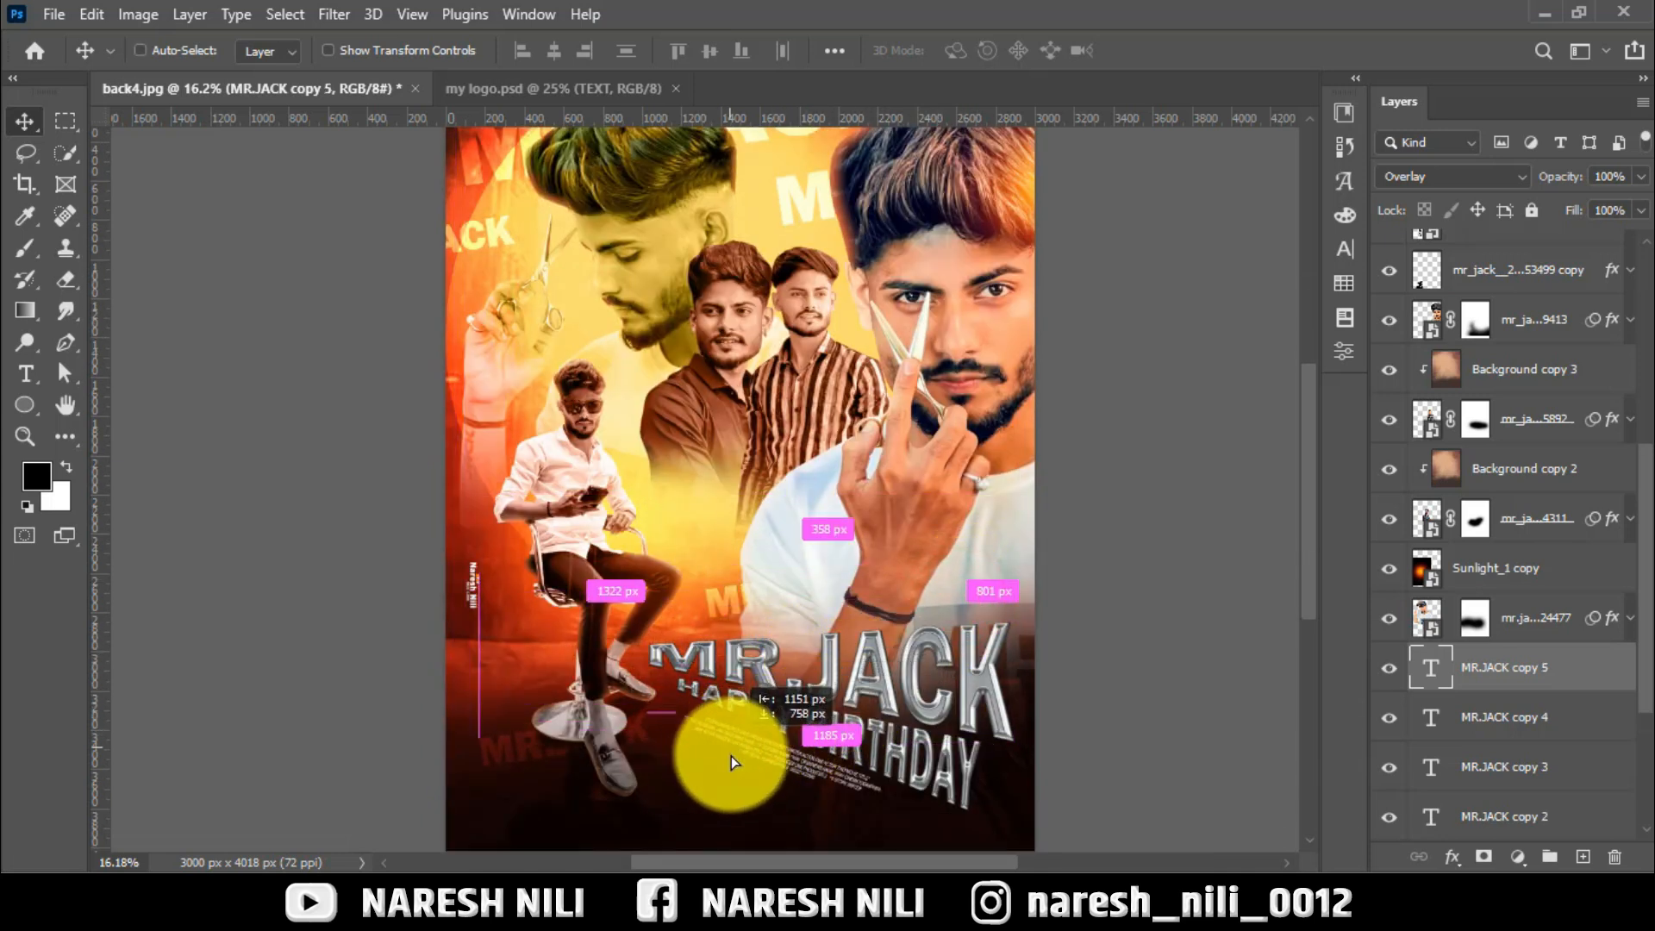
drag(728, 778, 703, 593)
Rotate an overlay MR.JACK copy 90° clockwise and place it along the poster's left edge beside the seated man
key(ctrl+t)
right_click(681, 603)
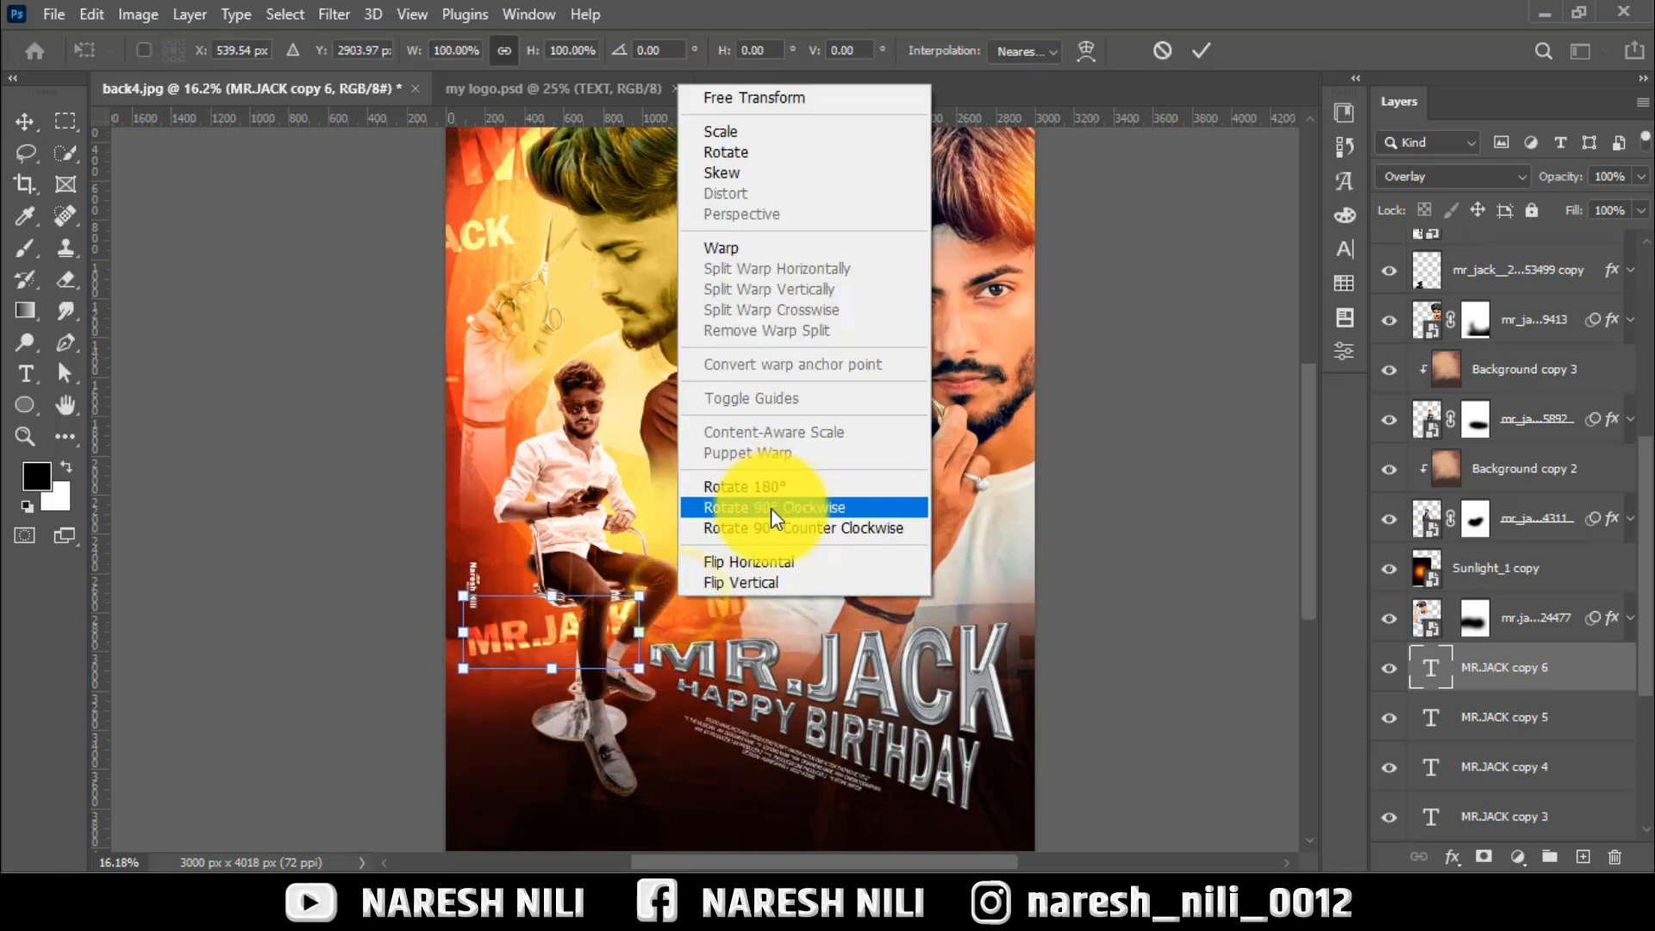
click(771, 509)
click(1207, 53)
drag(784, 544, 723, 448)
Duplicate the vertical MR.JACK text and place the copy between the raised scissors and the profile portrait's face
key(ctrl+j)
key(ctrl+t)
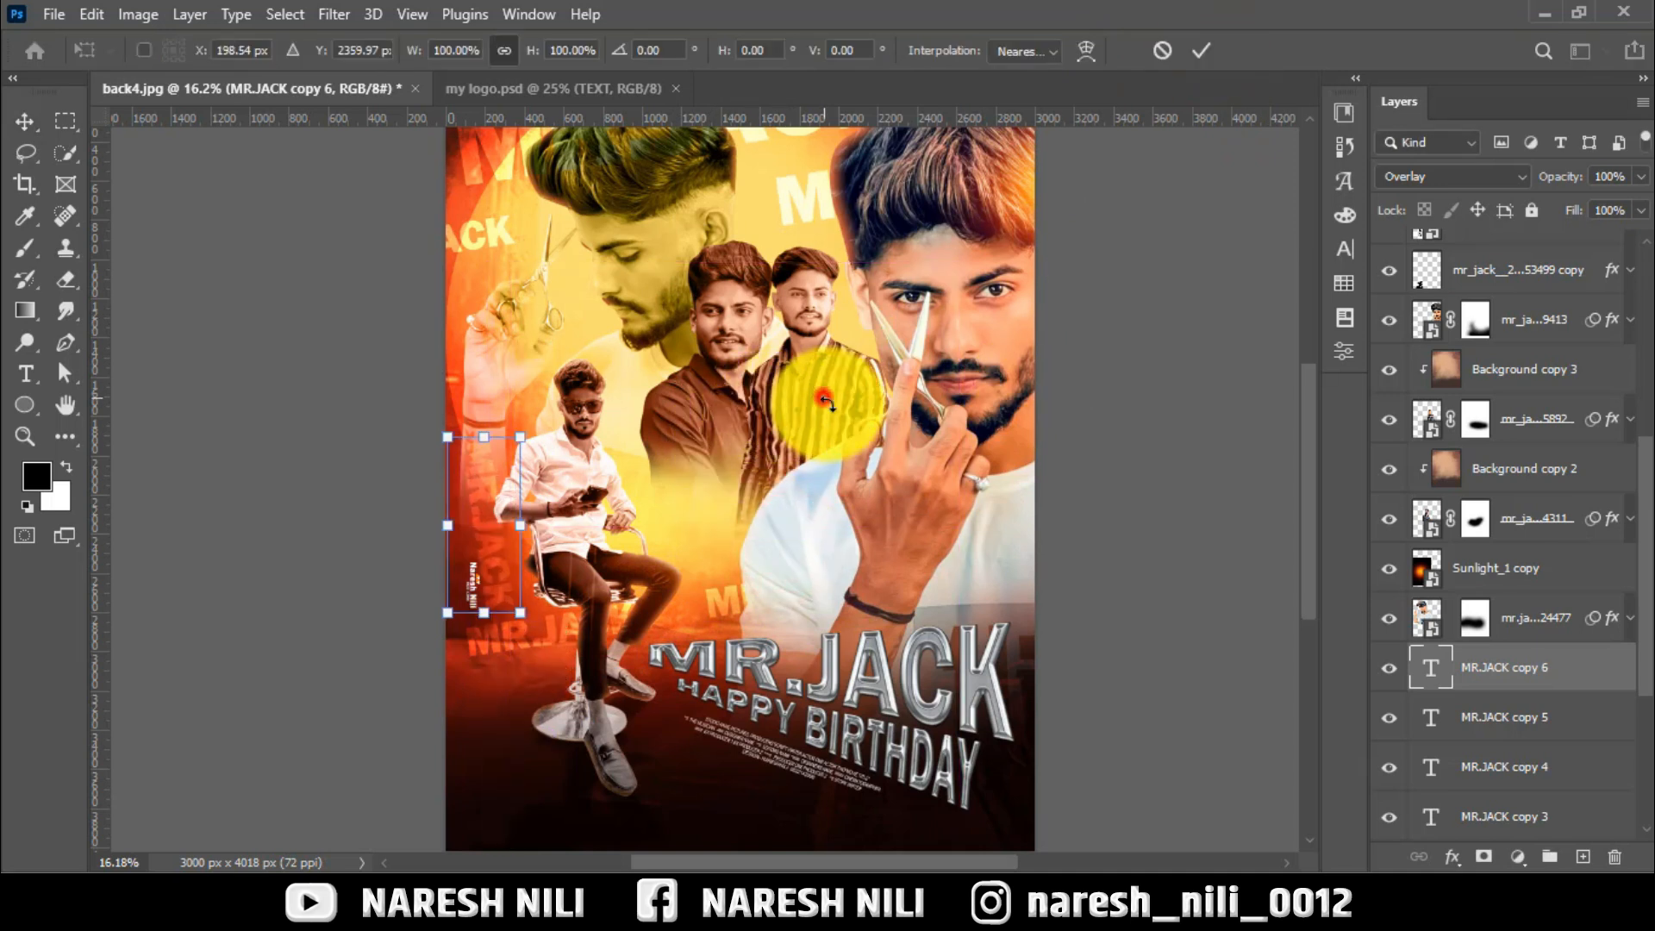
click(1193, 54)
key(ctrl+t)
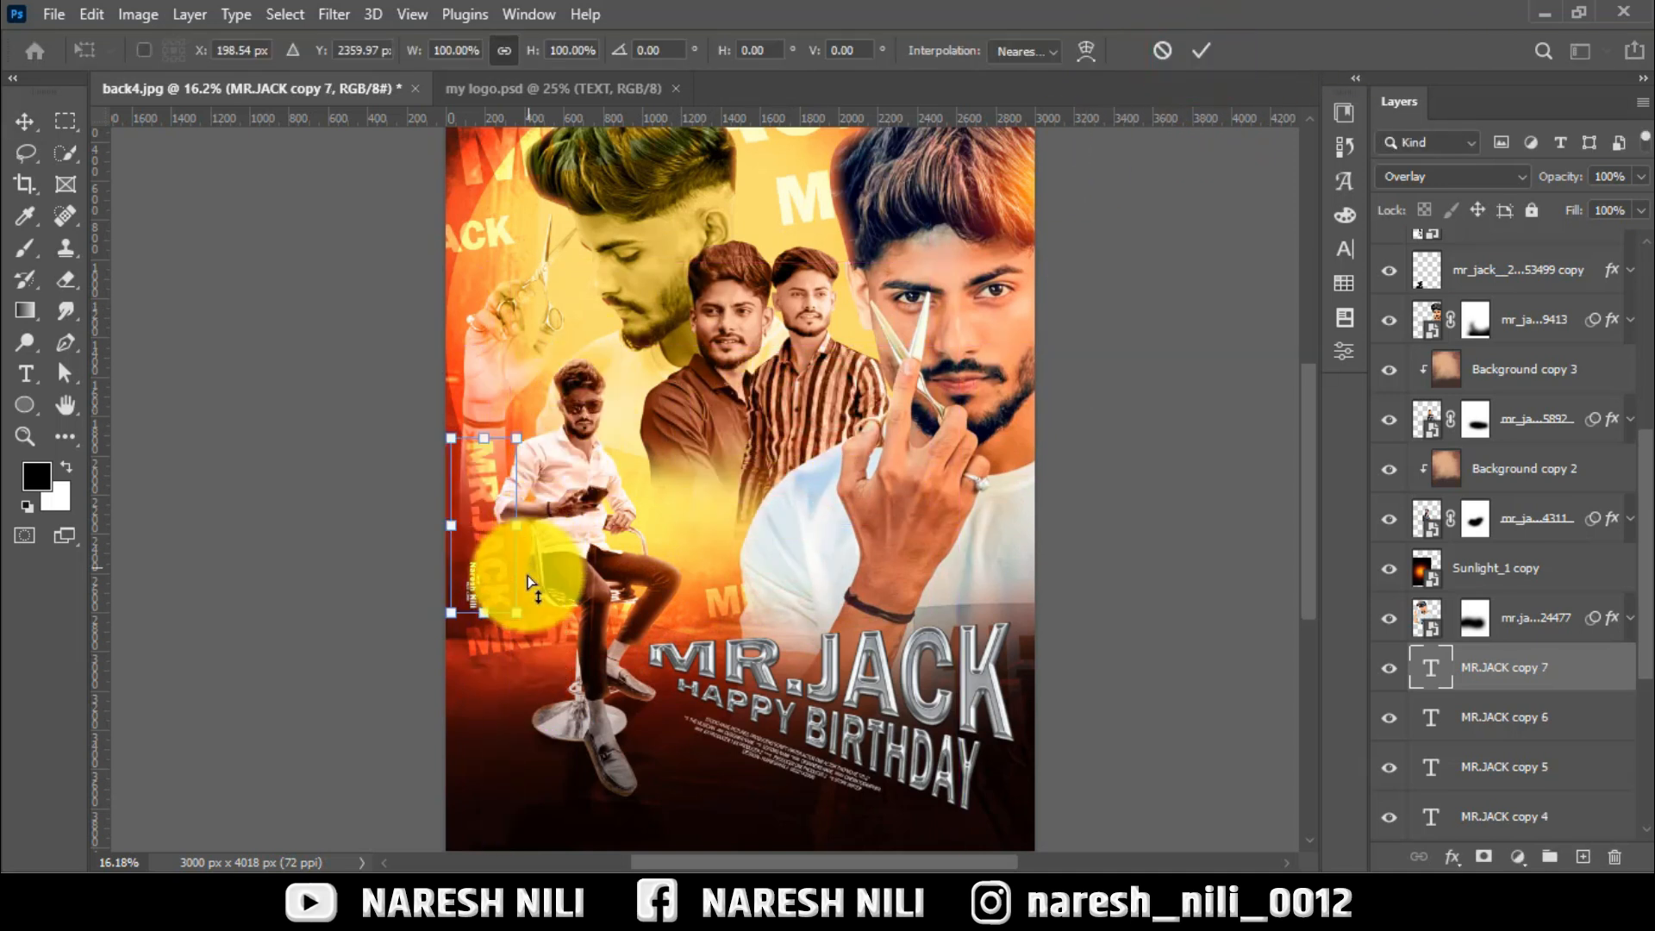
drag(516, 594, 512, 586)
drag(576, 289, 600, 301)
click(1189, 54)
scroll(791, 655, down, 3)
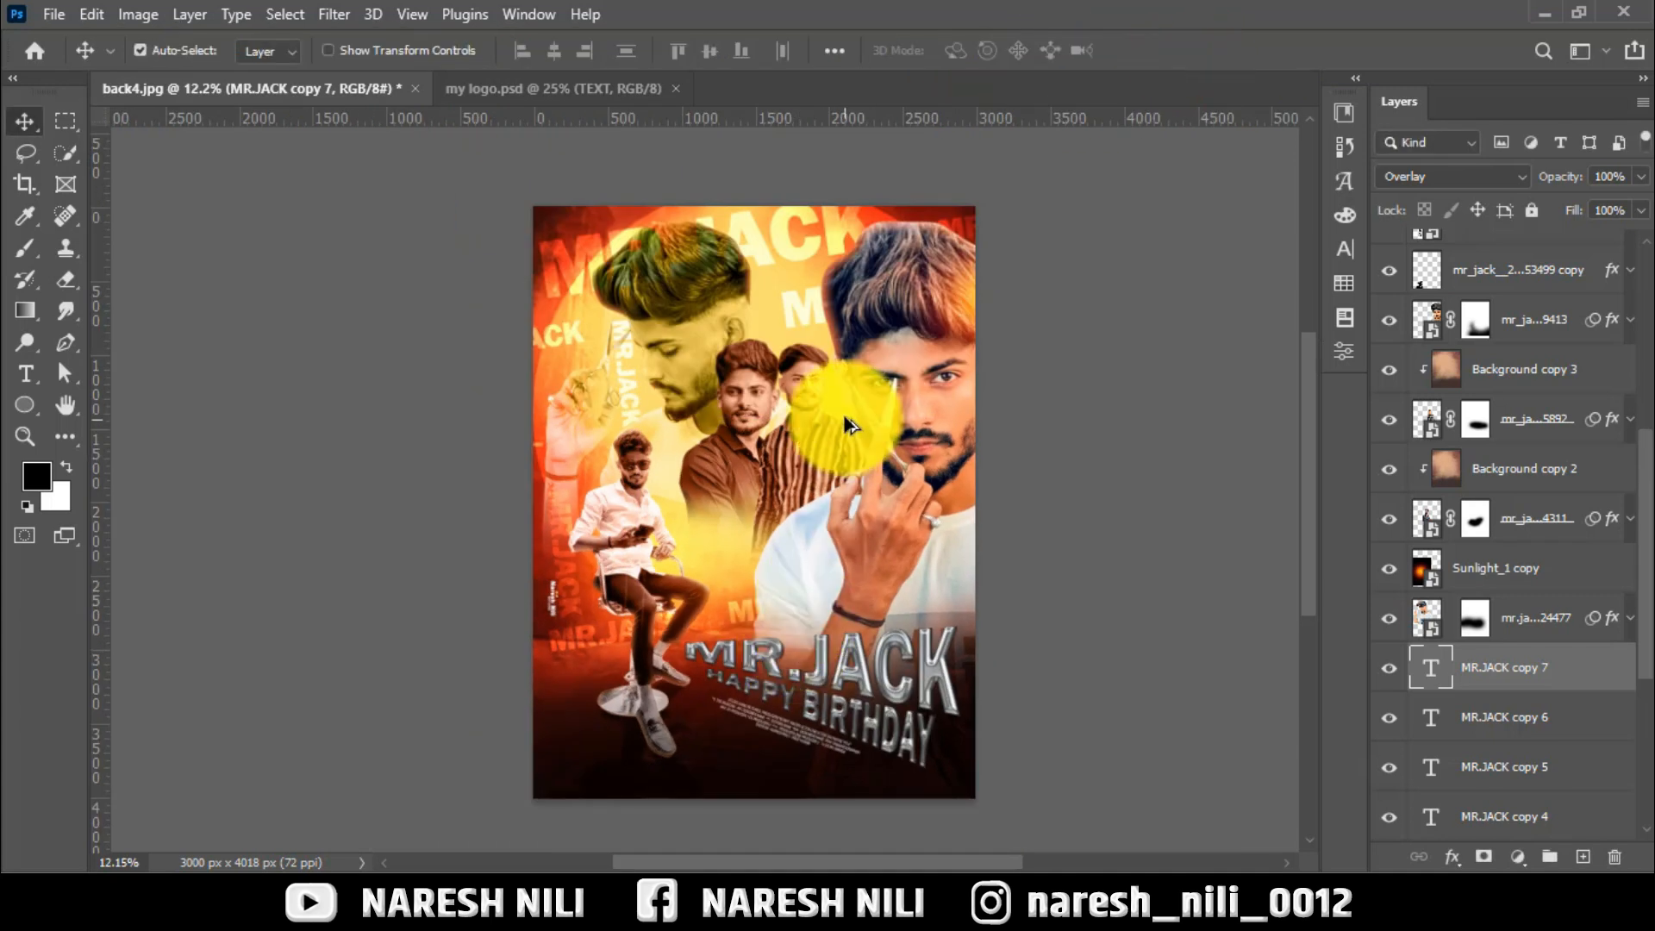
Add another vertical MR.JACK copy and move it right, behind the standing men and the large portrait
scroll(835, 407, up, 2)
key(ctrl+k)
click(1364, 97)
drag(627, 388, 895, 419)
Group all the overlay MR.JACK text layers and add a black layer mask that hides the group
scroll(1515, 617, down, 5)
shift+click(1492, 673)
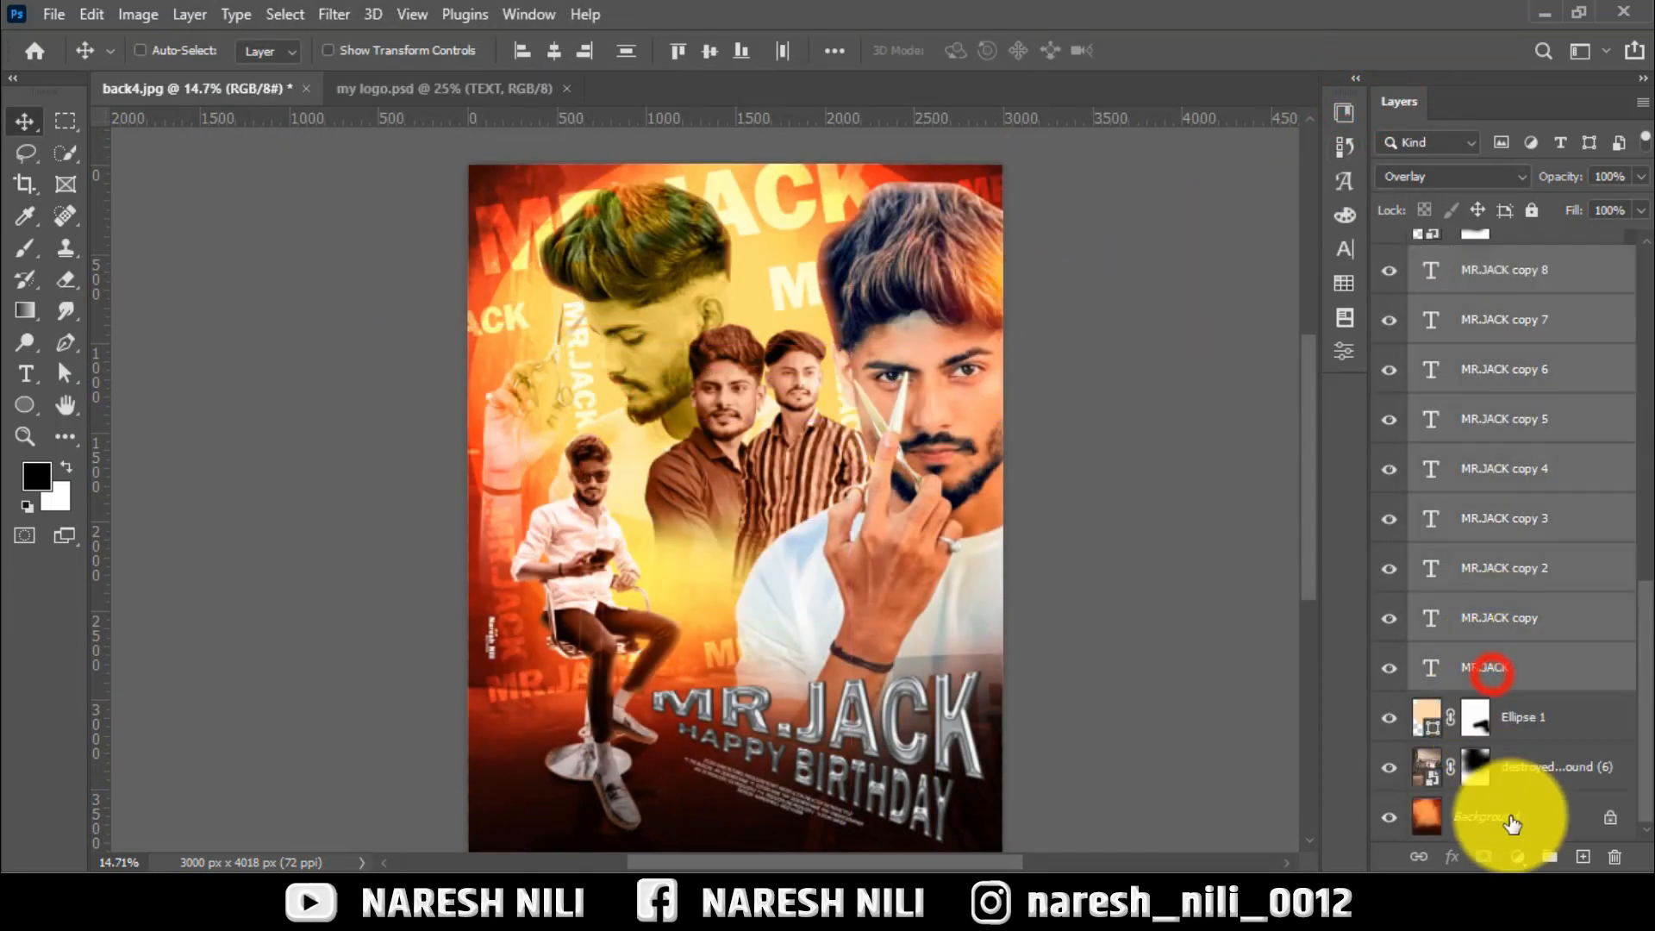
click(1549, 856)
alt+click(1483, 856)
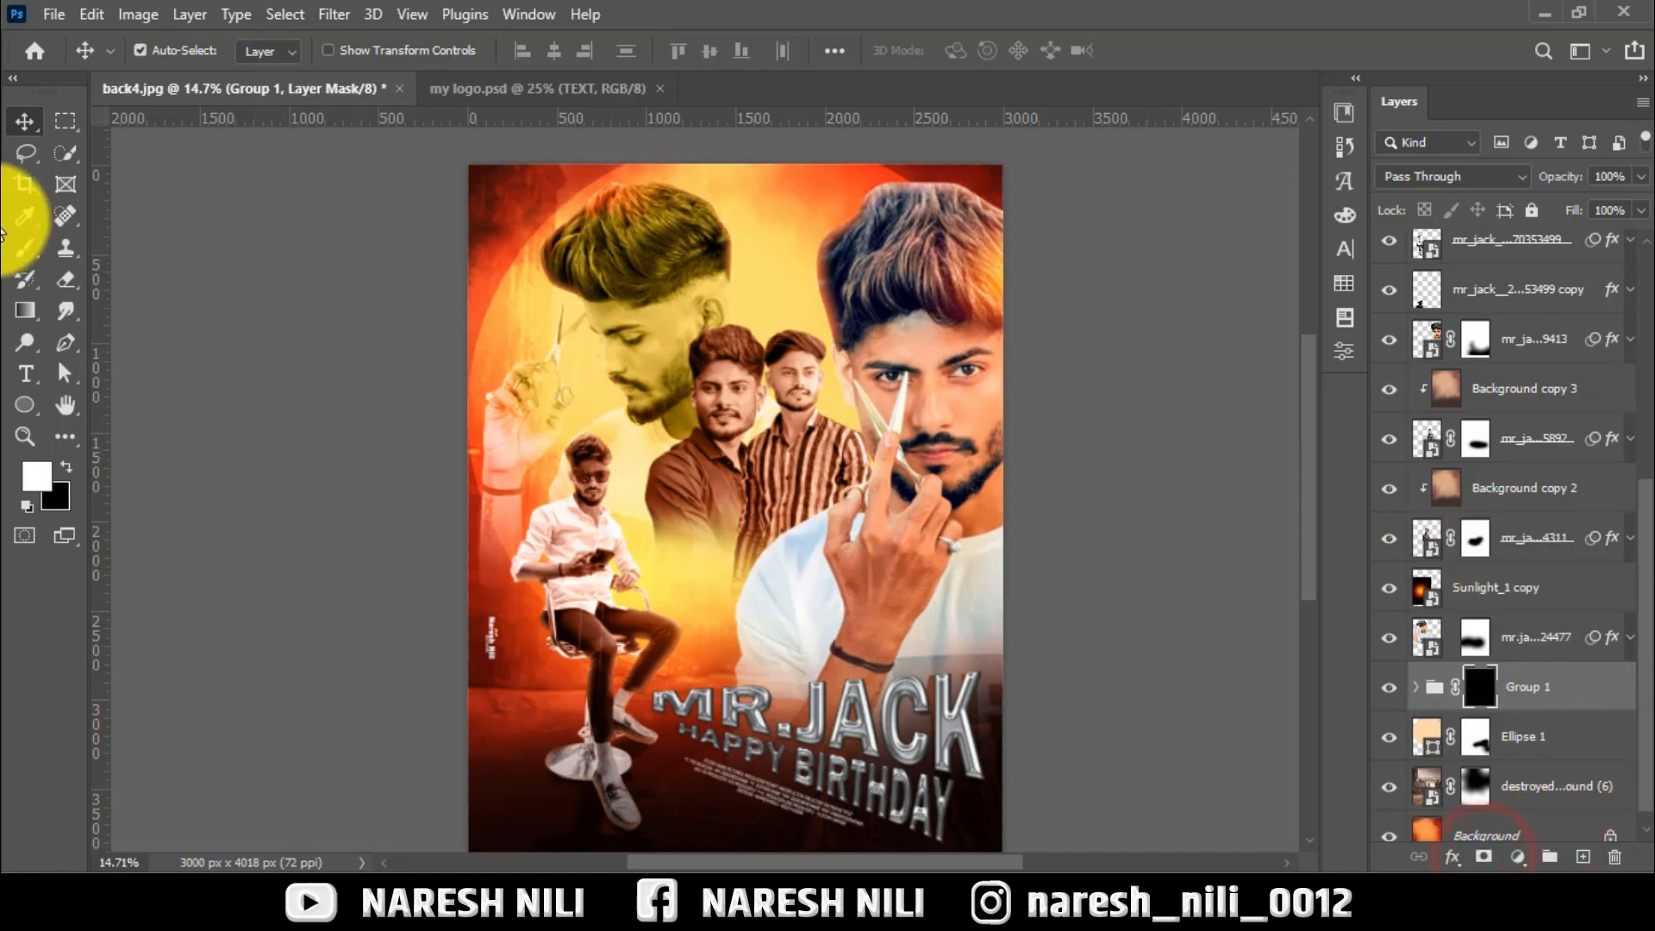
Paint white on the text group's mask with a 1500 px soft brush to partly reveal the MR.JACK texts in the background
click(24, 249)
mouse_move(343, 453)
mouse_down()
mouse_move(504, 653)
mouse_move(616, 670)
mouse_move(632, 633)
mouse_move(492, 675)
mouse_move(509, 695)
mouse_move(484, 439)
mouse_move(500, 351)
mouse_move(690, 217)
mouse_move(834, 264)
mouse_move(678, 229)
mouse_move(721, 258)
mouse_move(1052, 260)
mouse_up()
click(734, 543)
mouse_move(735, 542)
mouse_down()
mouse_move(608, 437)
mouse_move(643, 403)
mouse_move(663, 433)
mouse_move(854, 509)
mouse_move(823, 456)
mouse_up()
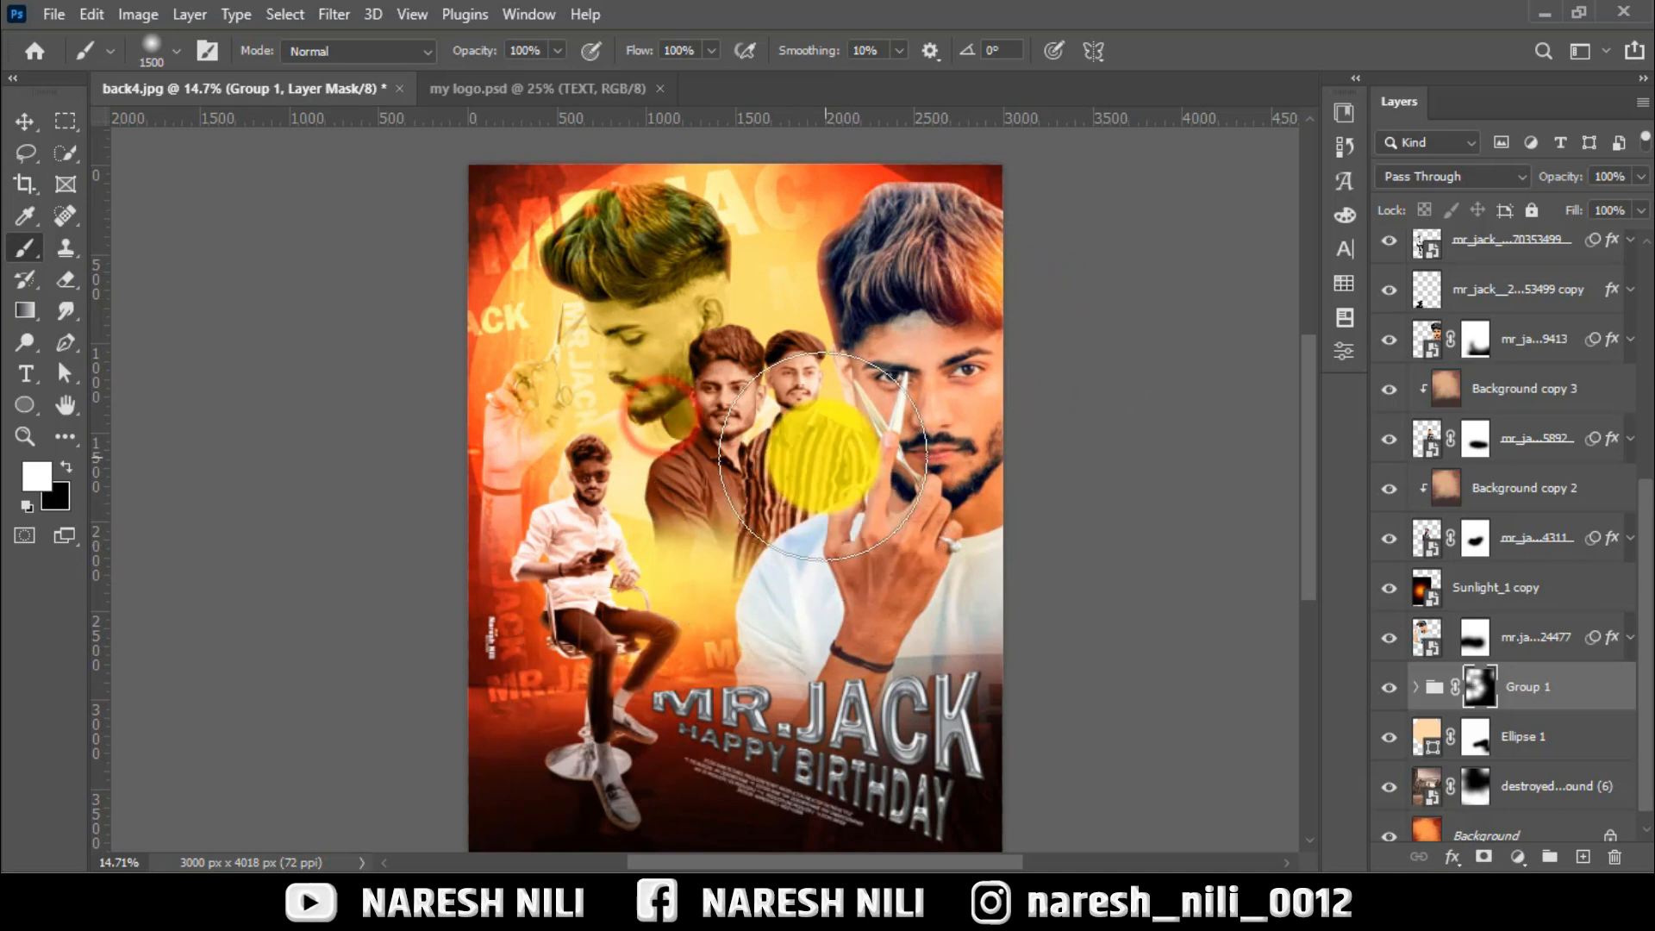
click(24, 120)
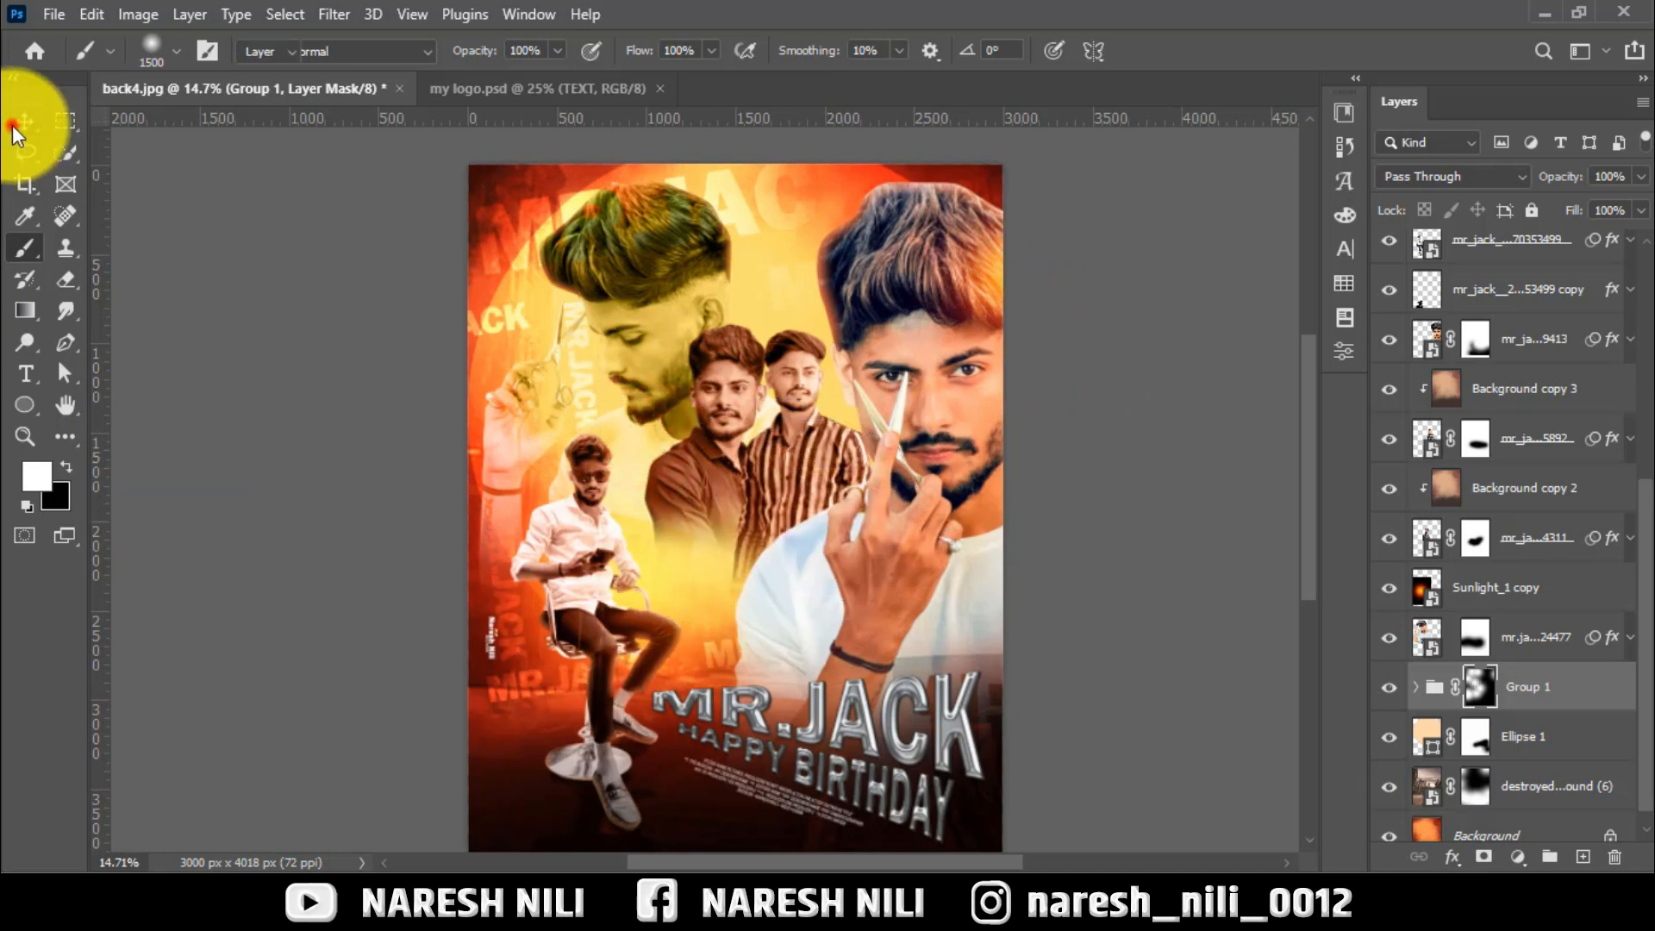
Try stamping all visible layers into a new top layer as a smart object, and delete that layer
scroll(750, 612, down, 3)
scroll(758, 587, up, 2)
scroll(1479, 278, up, 10)
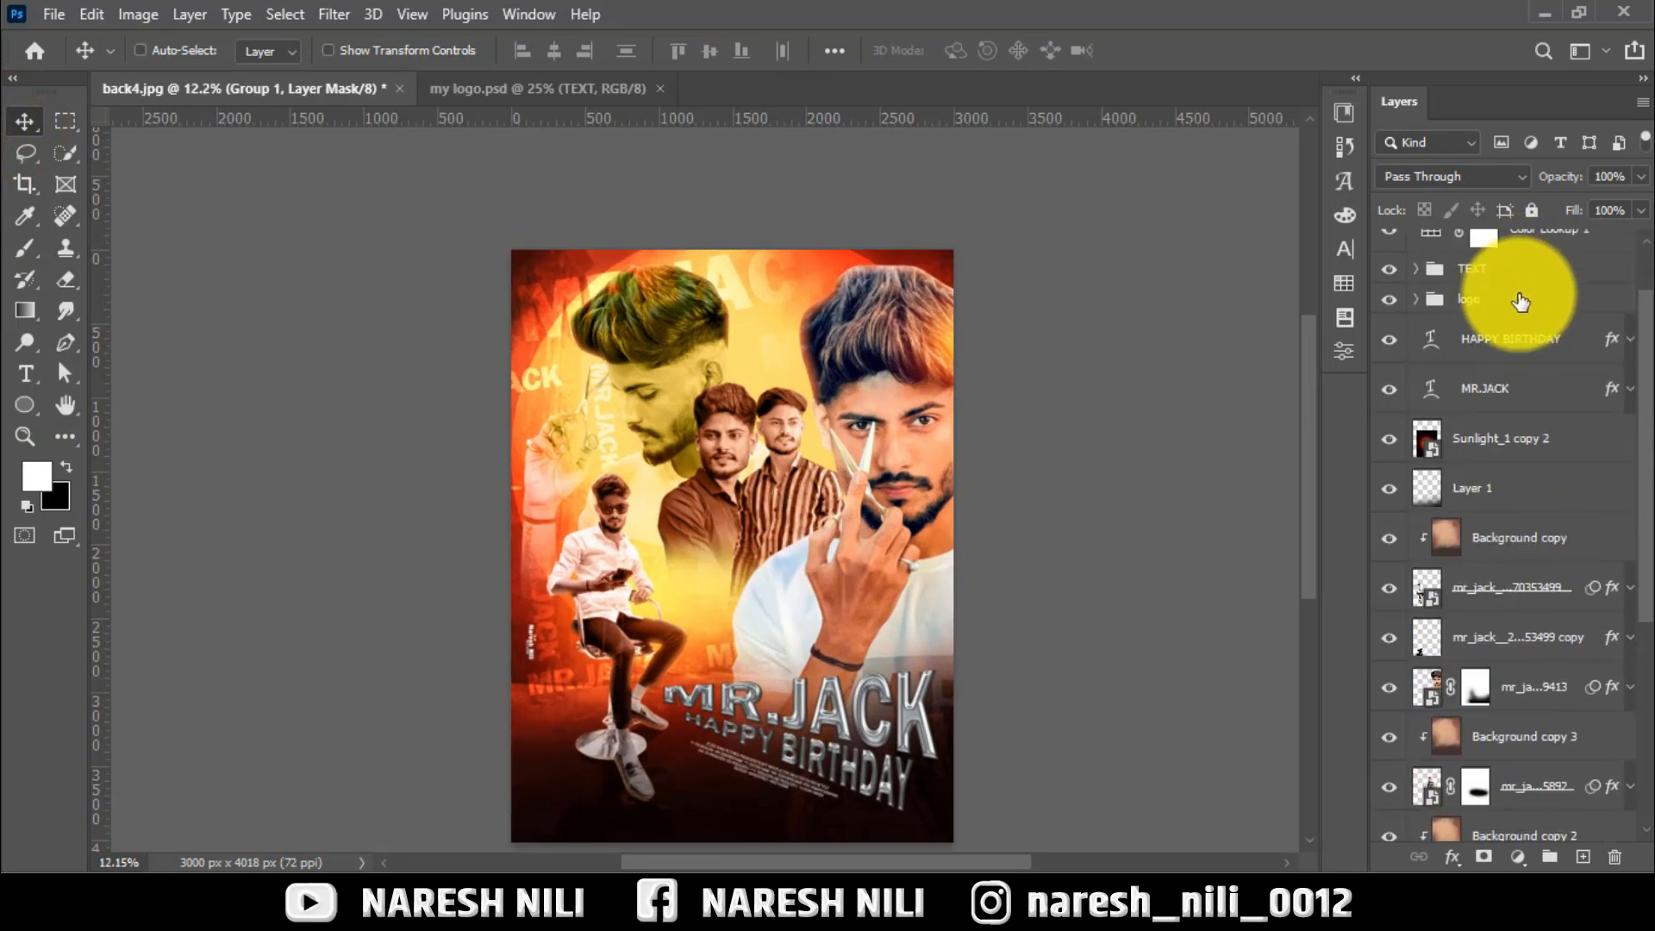
key(ctrl+shift+alt+e)
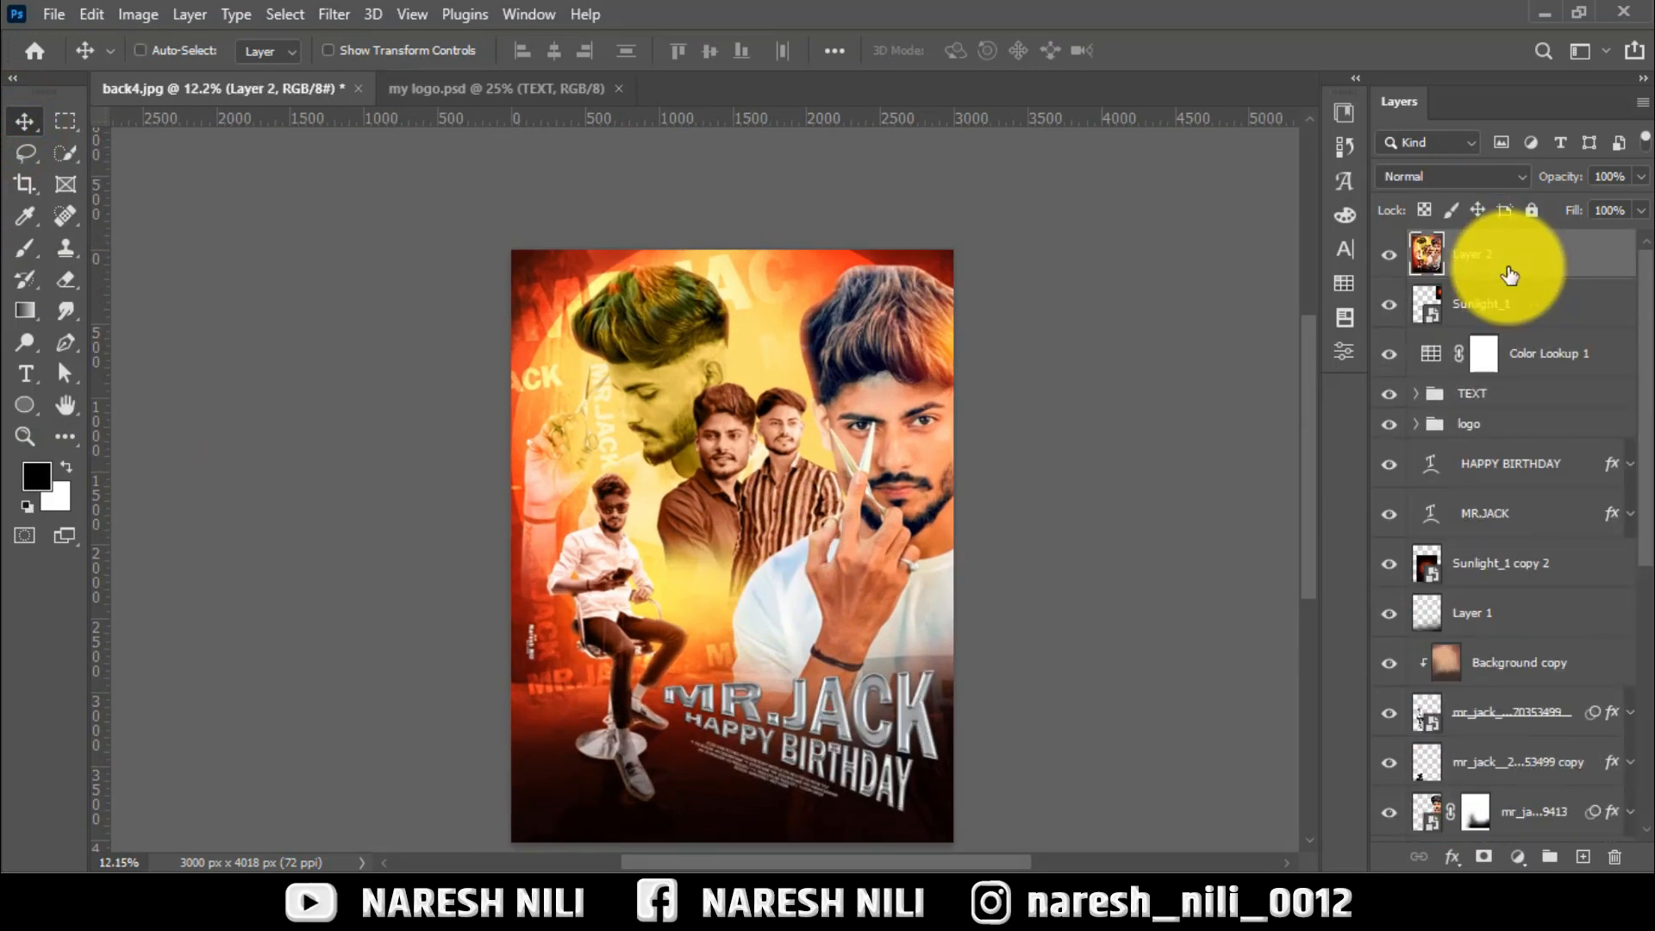
right_click(1504, 259)
click(1308, 339)
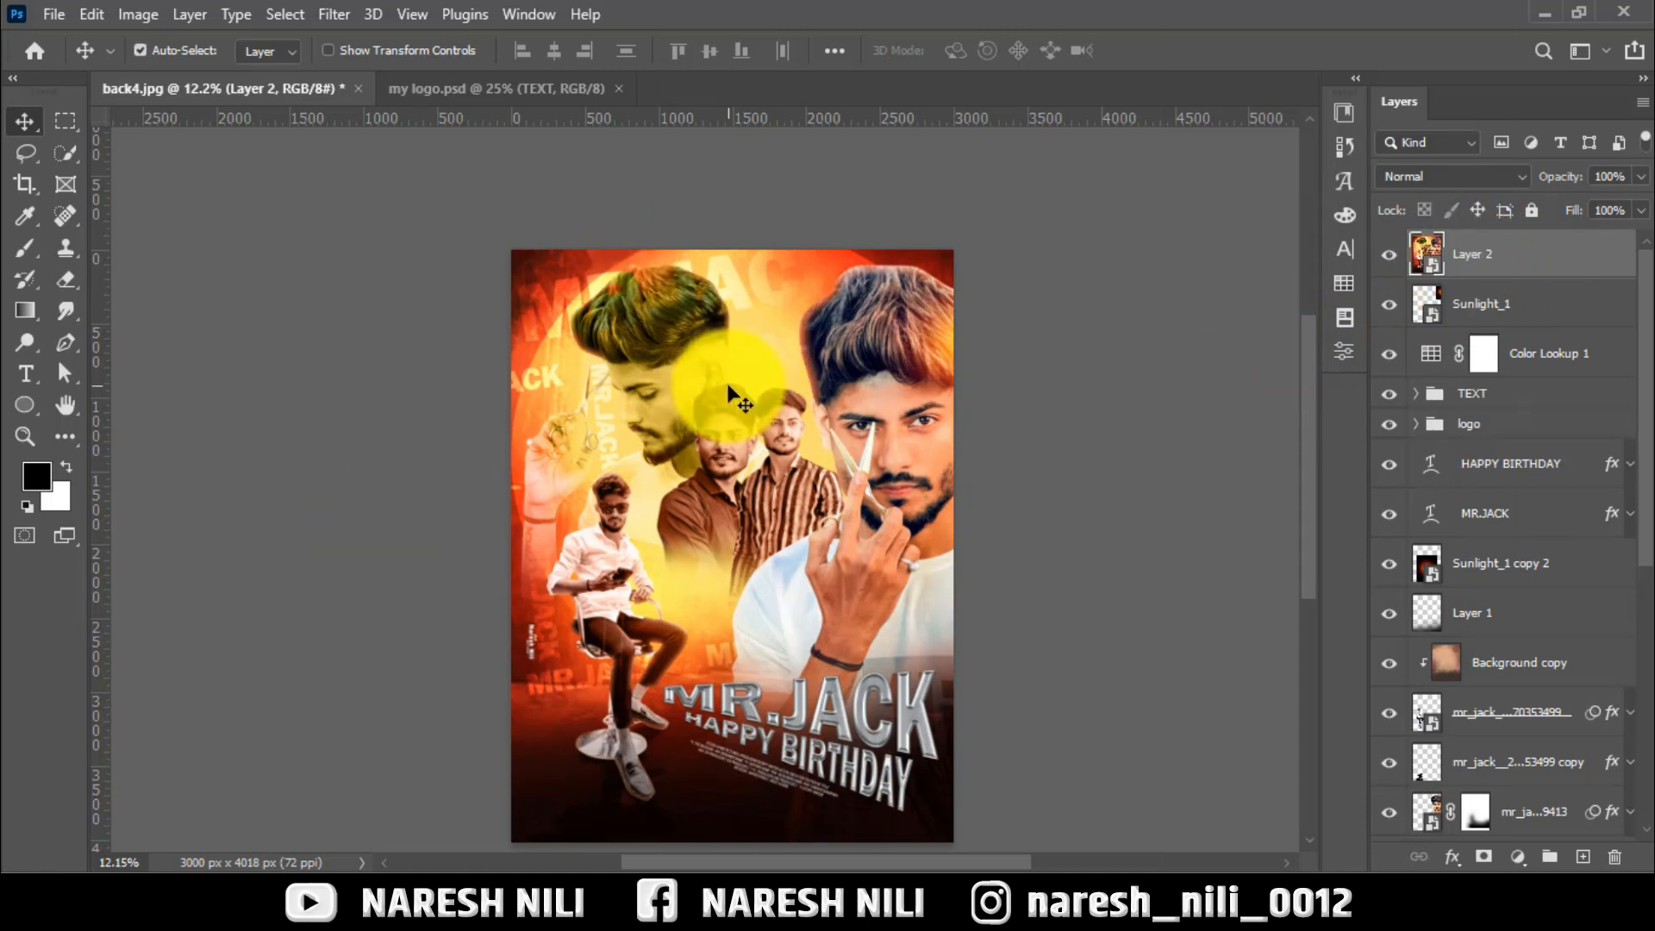
key(Delete)
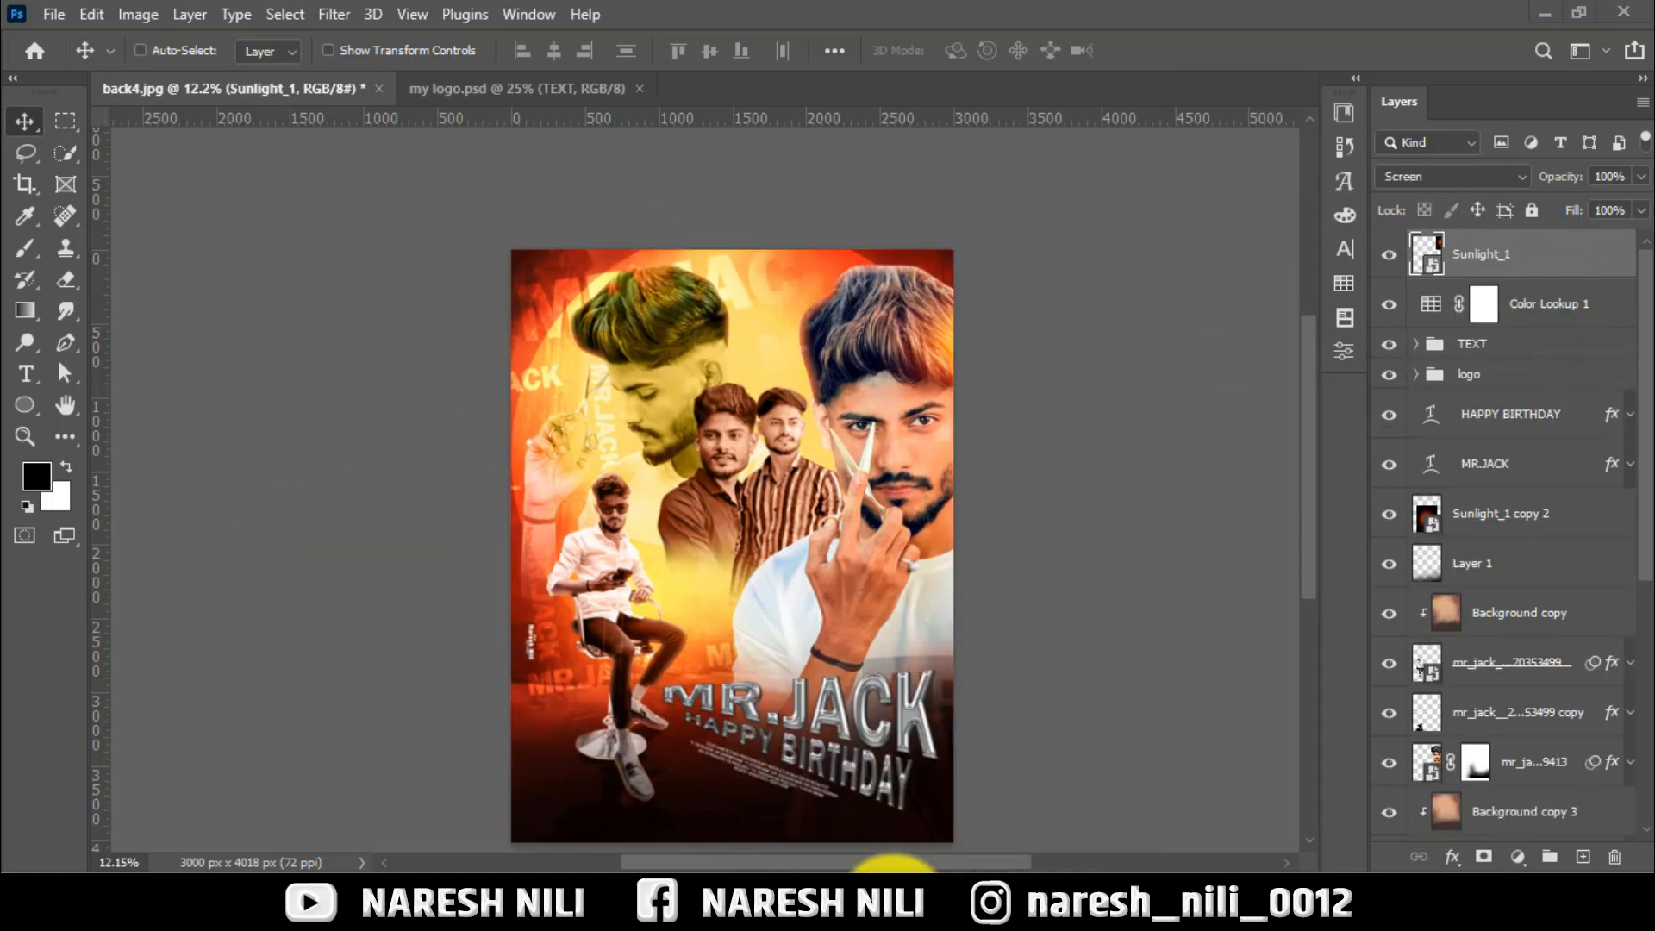
Place the dark red old-wall texture image in the poster and enlarge it to cover the canvas
click(892, 871)
drag(1448, 457, 774, 509)
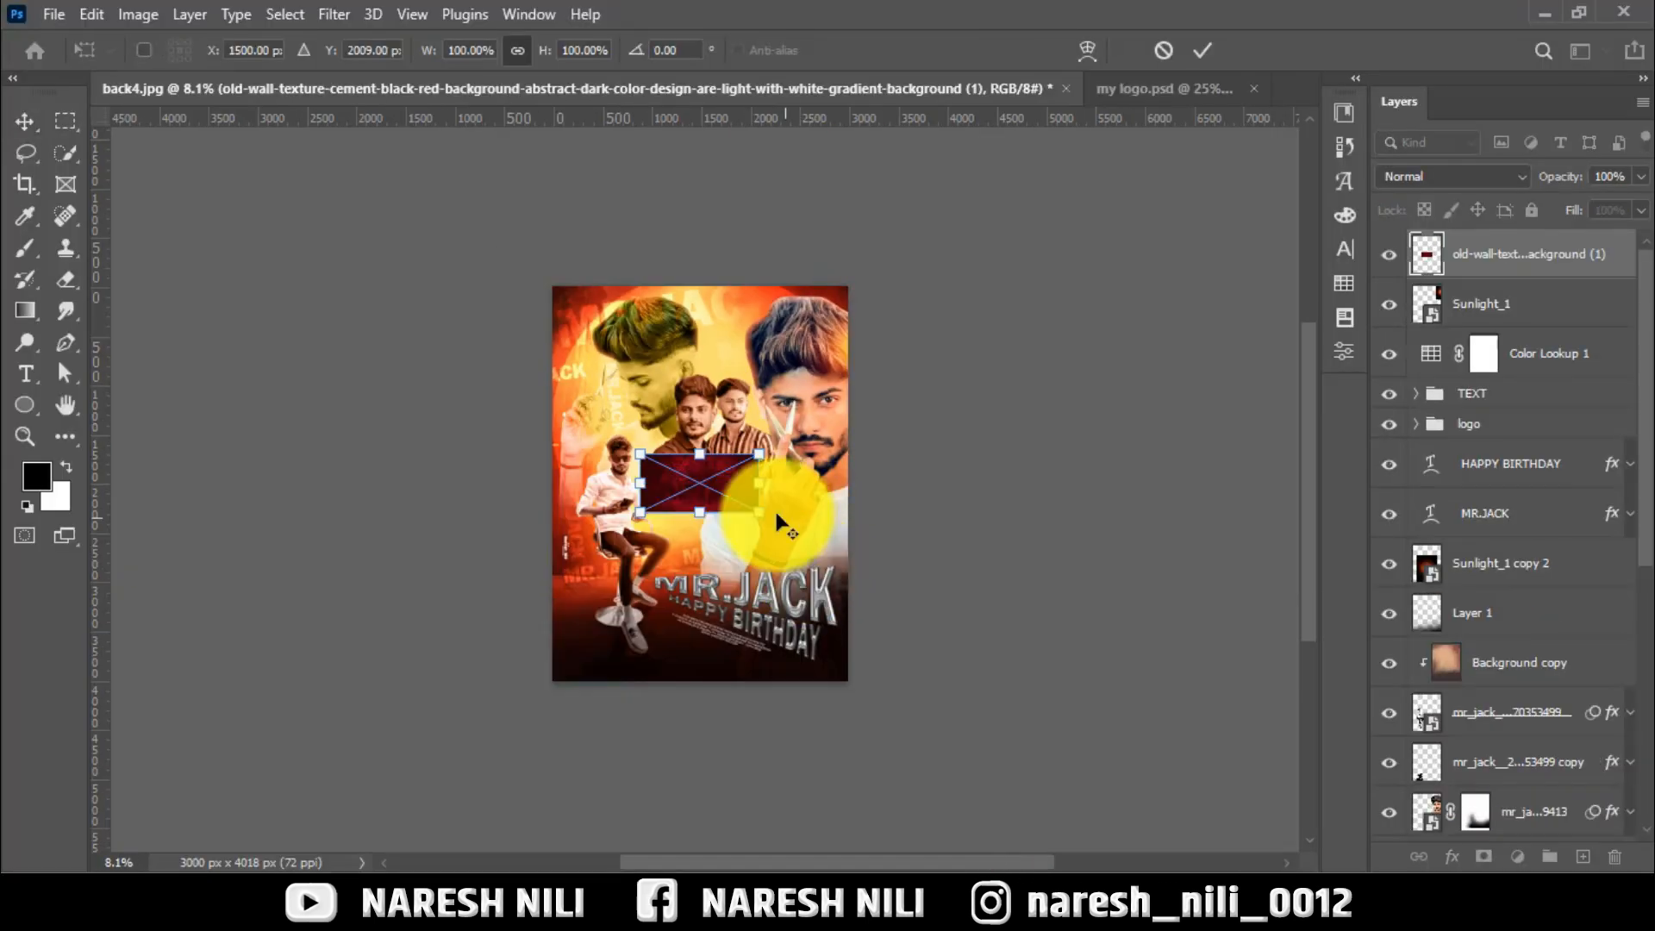
click(1207, 57)
Set the old-wall texture layer to Color blend mode and move it directly above the Background layer
click(1453, 176)
click(1422, 748)
drag(1483, 254, 1482, 788)
scroll(1497, 688, down, 4)
drag(1493, 367, 1379, 780)
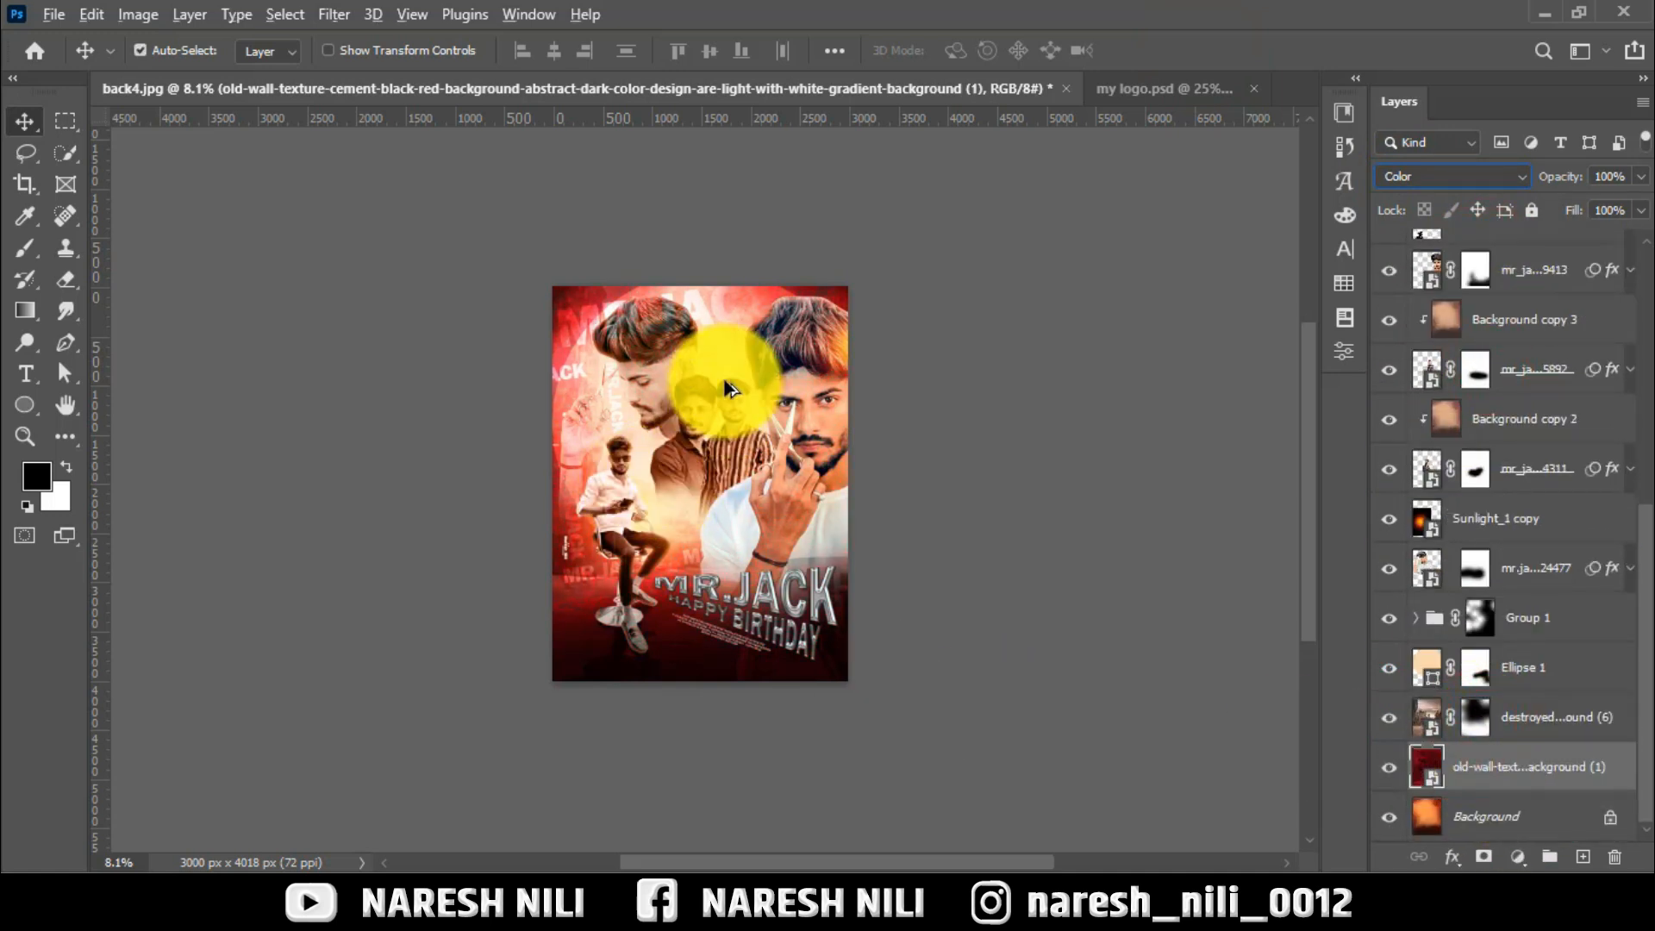
right_click(1527, 764)
click(1238, 43)
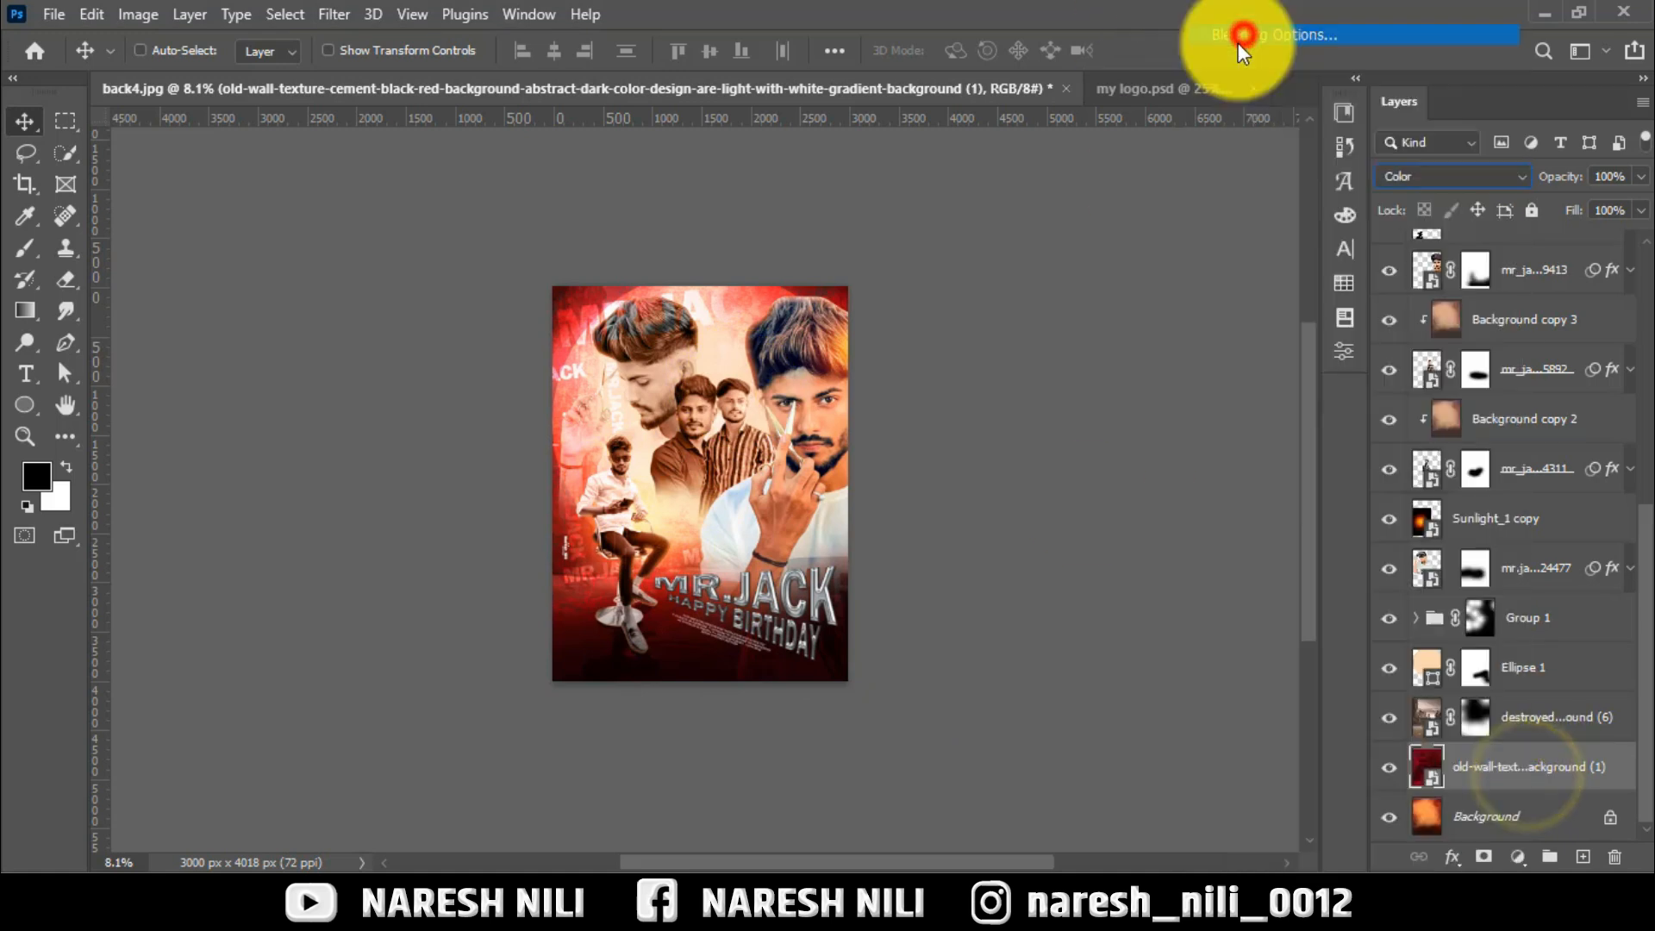
click(819, 116)
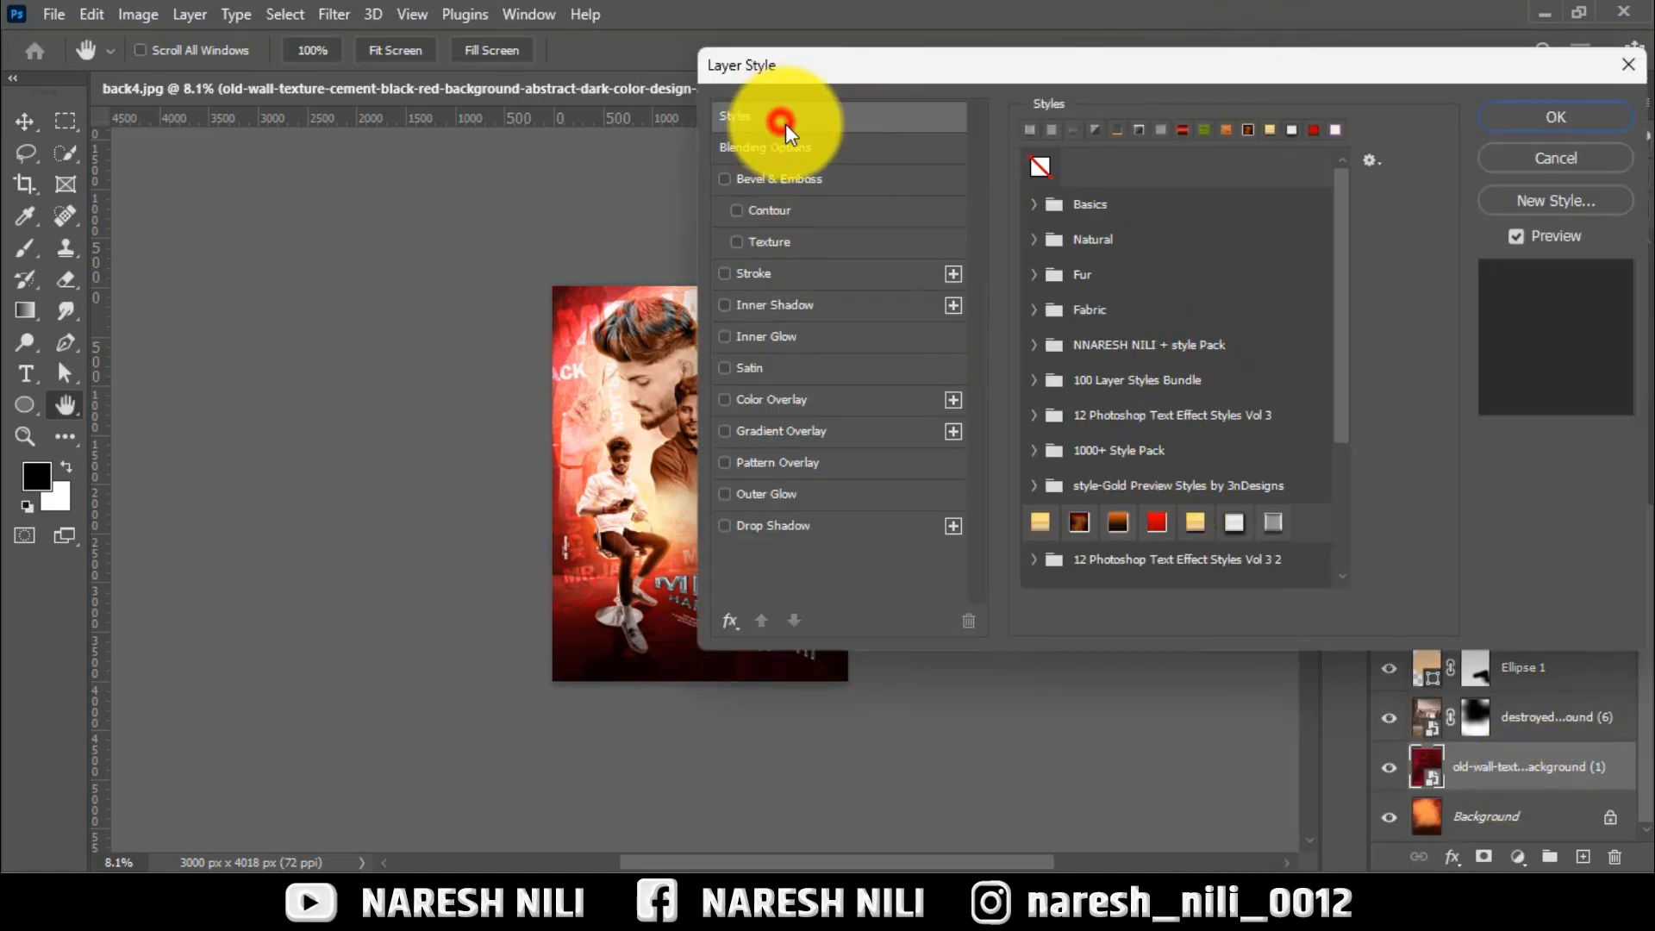
click(1039, 168)
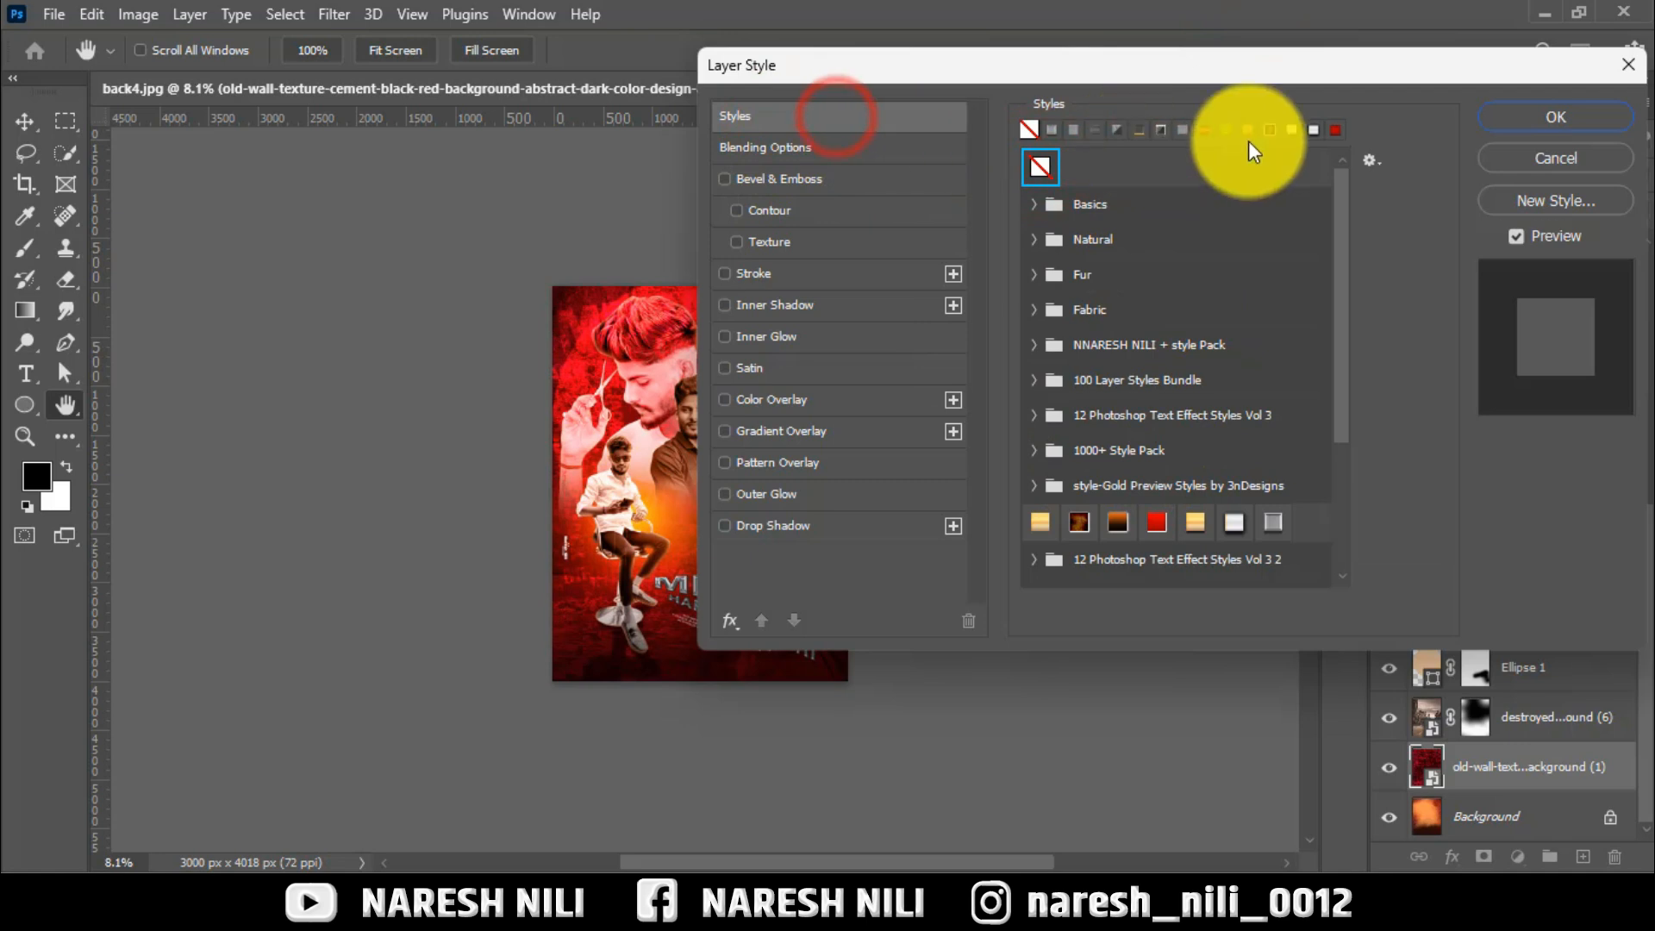
click(1569, 166)
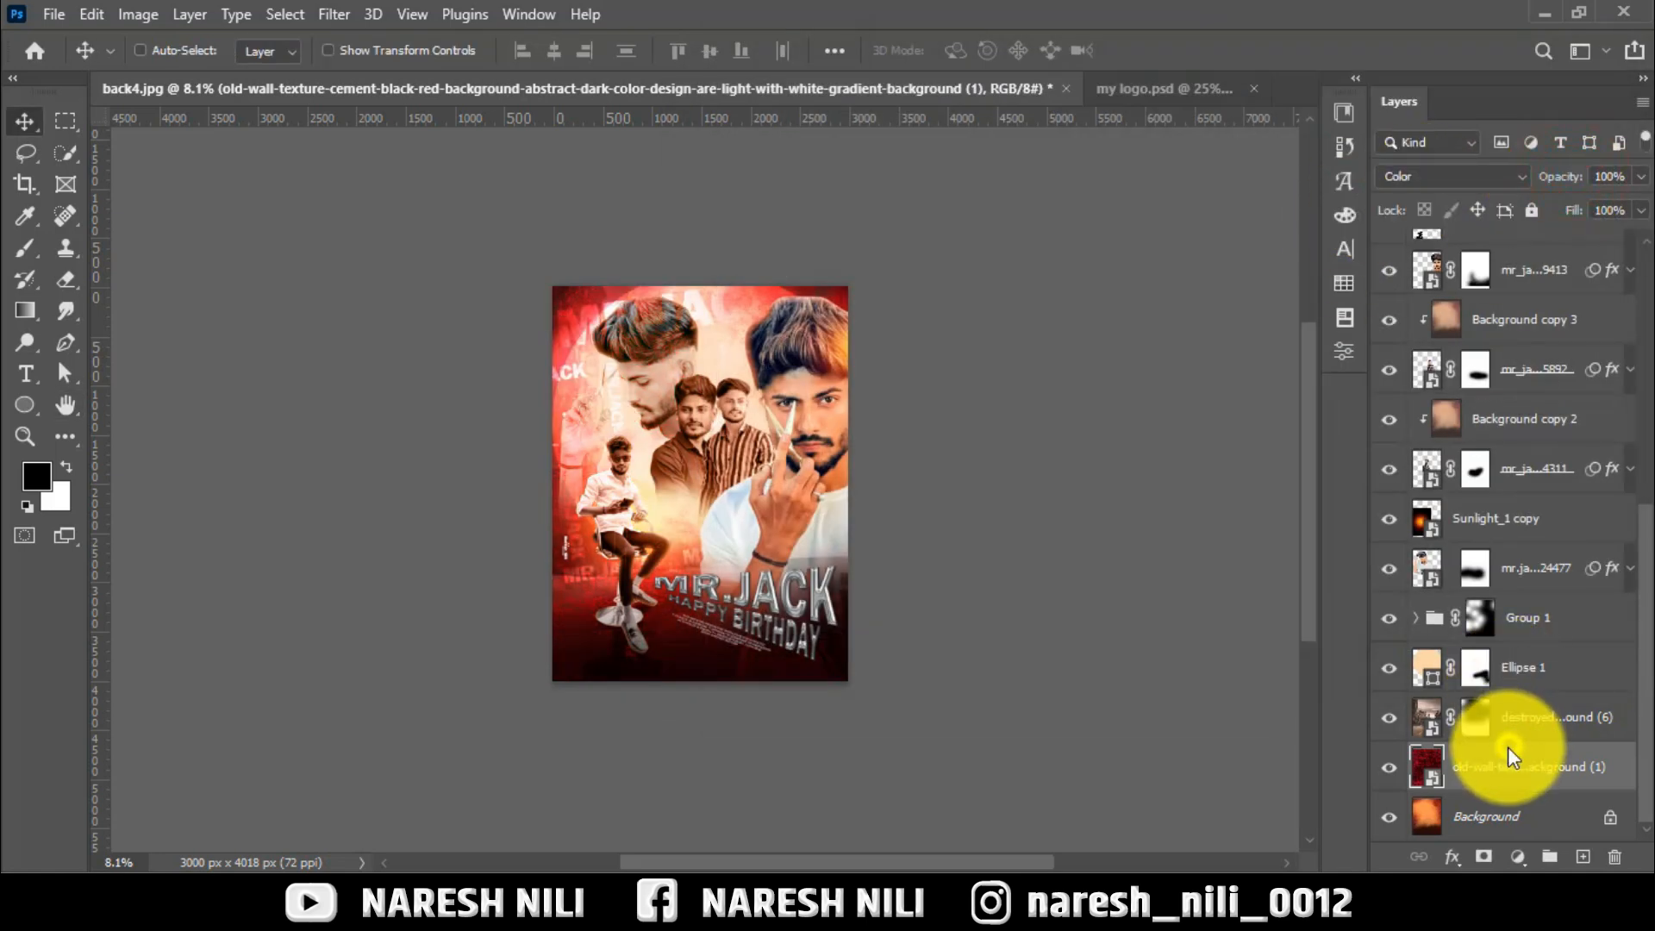
Set the texture layer's Blend If ranges to 0/25 and 98/255 for This Layer, 0/40 and 94/255 for Underlying Layer
right_click(1513, 759)
click(1218, 29)
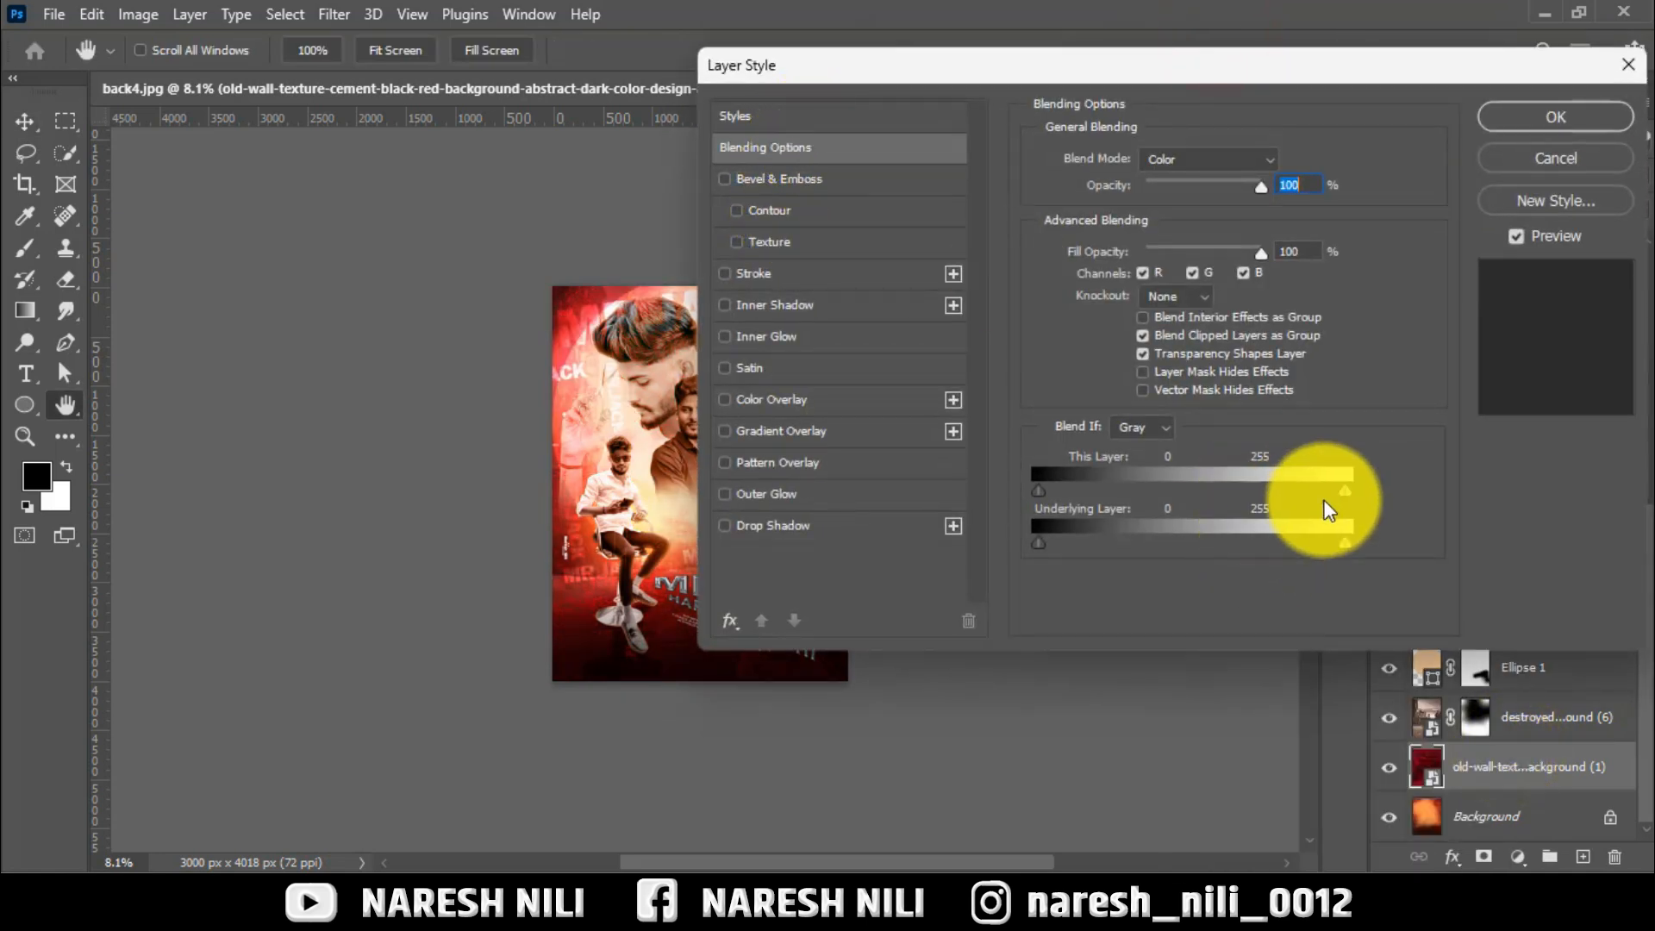
drag(1345, 489, 1206, 491)
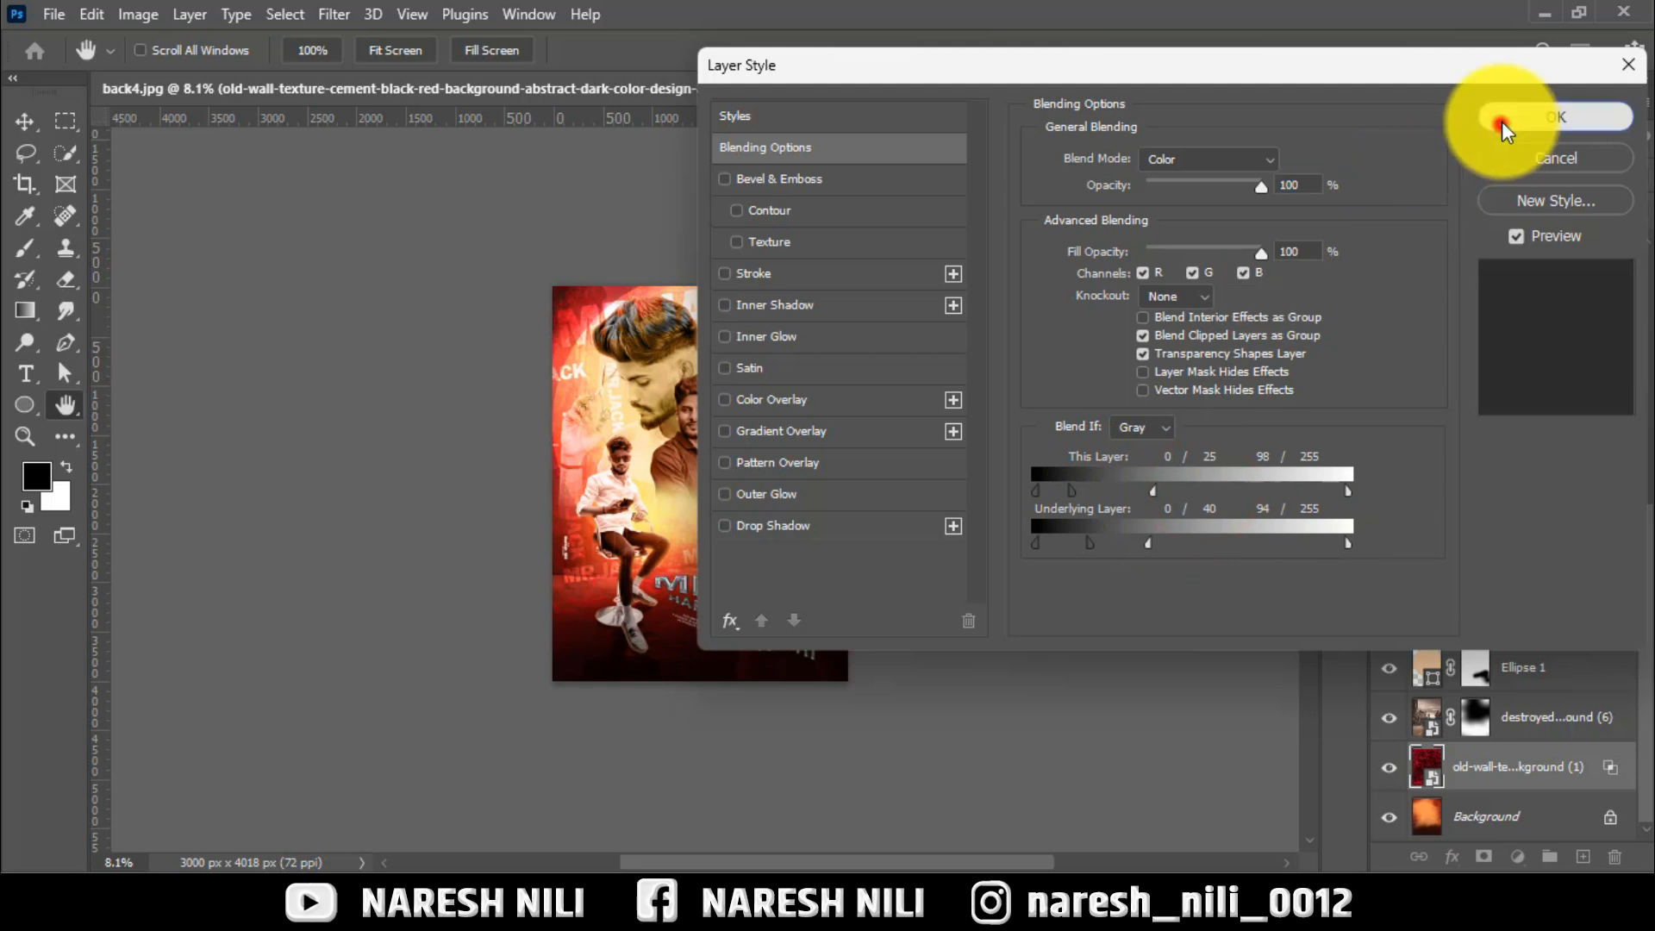
click(1491, 117)
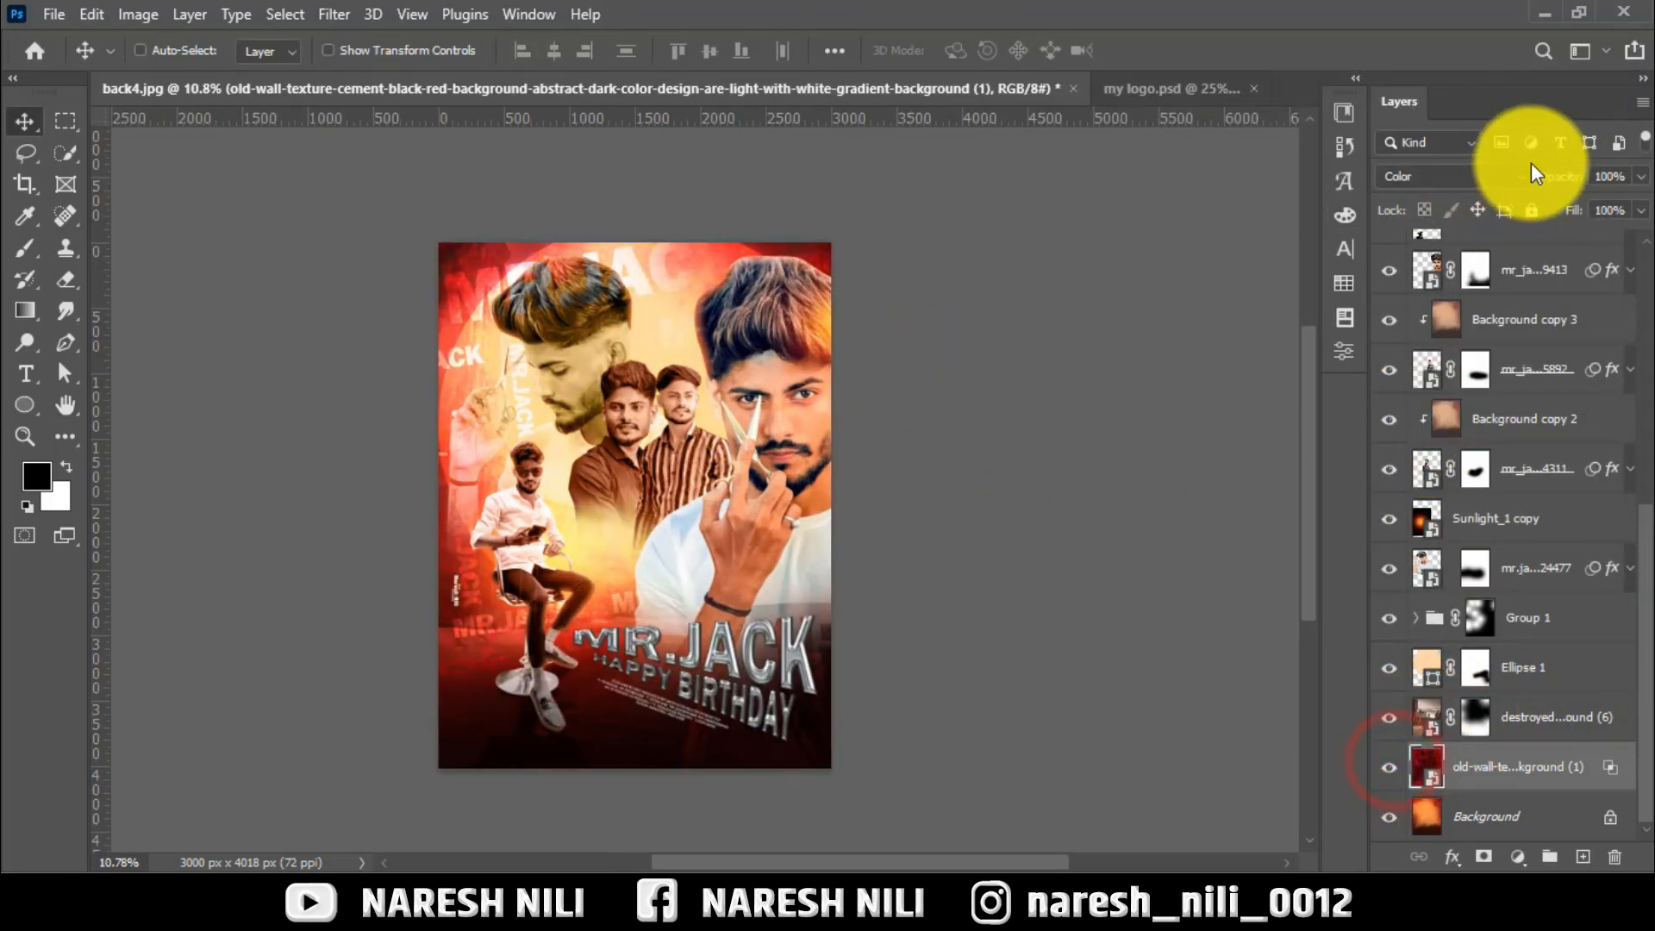
Stamp all visible layers into a new layer above Sunlight_1 and convert it to a smart object
scroll(1500, 293, up, 10)
click(1521, 255)
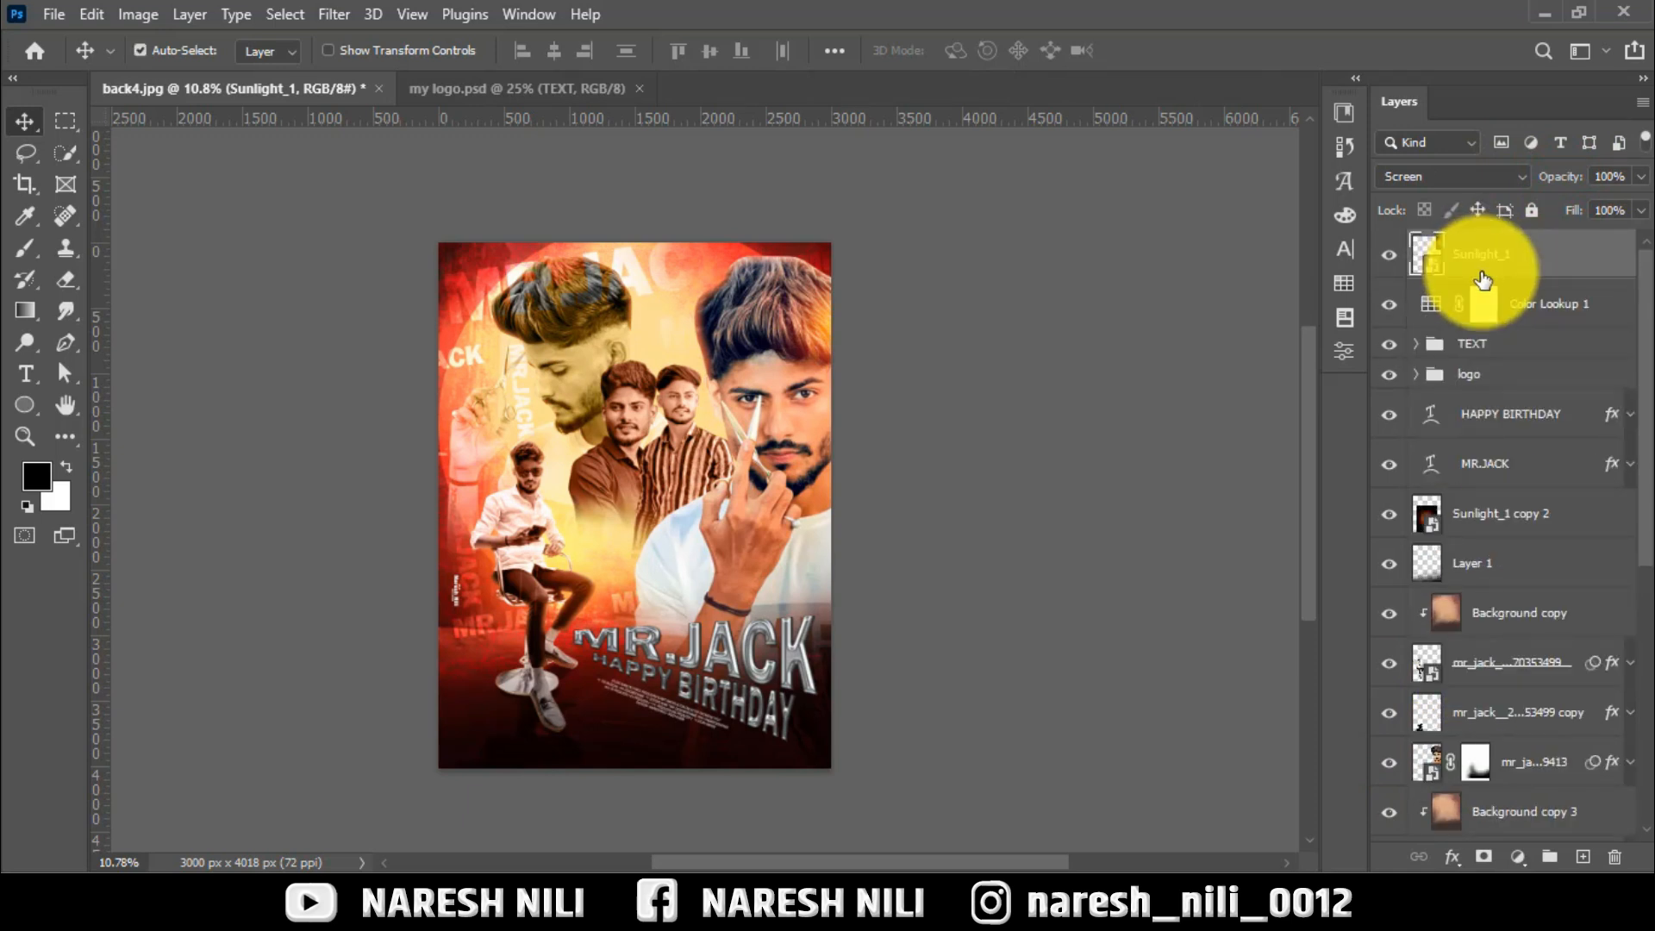
right_click(1483, 263)
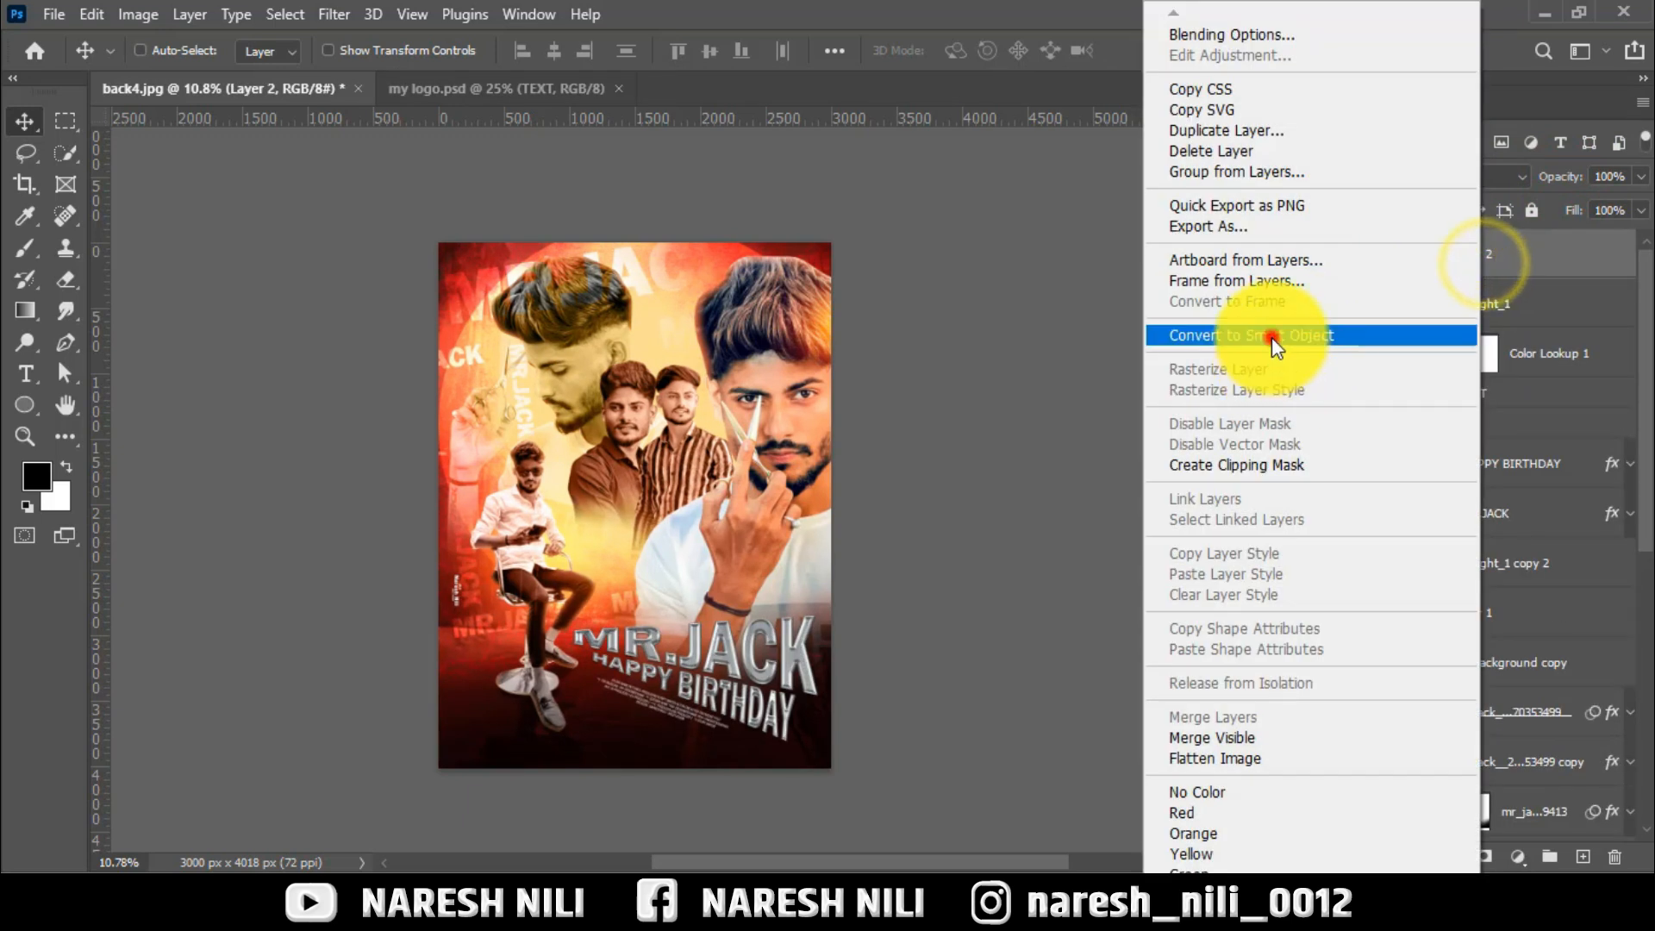
click(1271, 338)
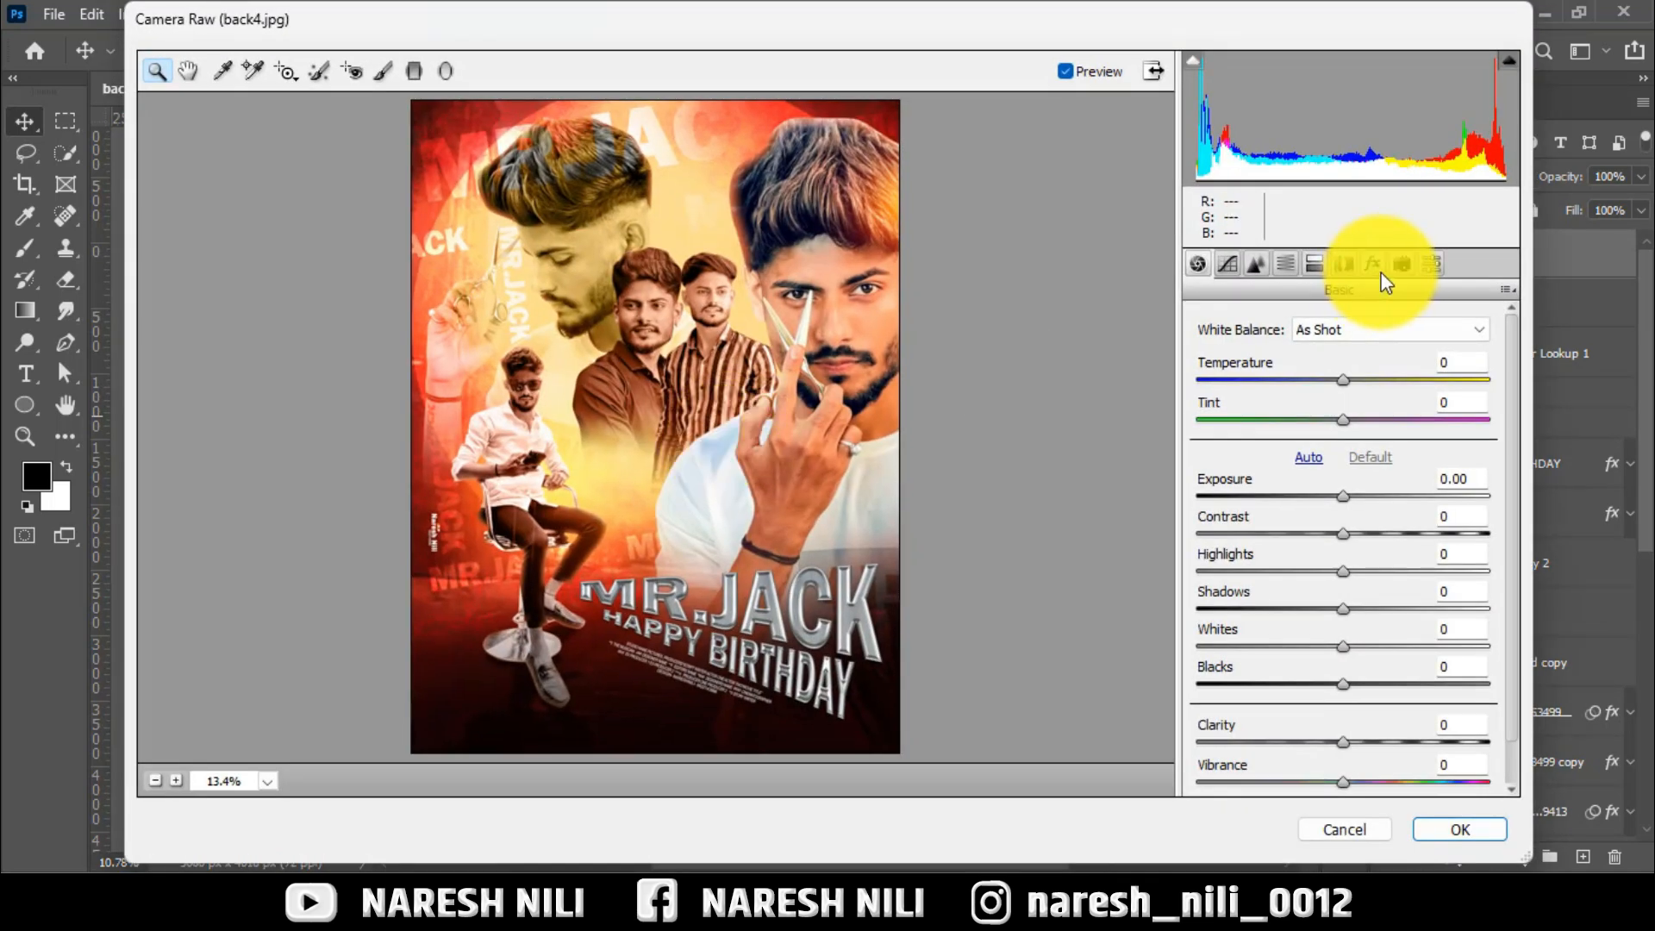
Try several Camera Raw presets on the stamped layer, ending with Master color Preset SC Creation
click(1431, 267)
click(1282, 367)
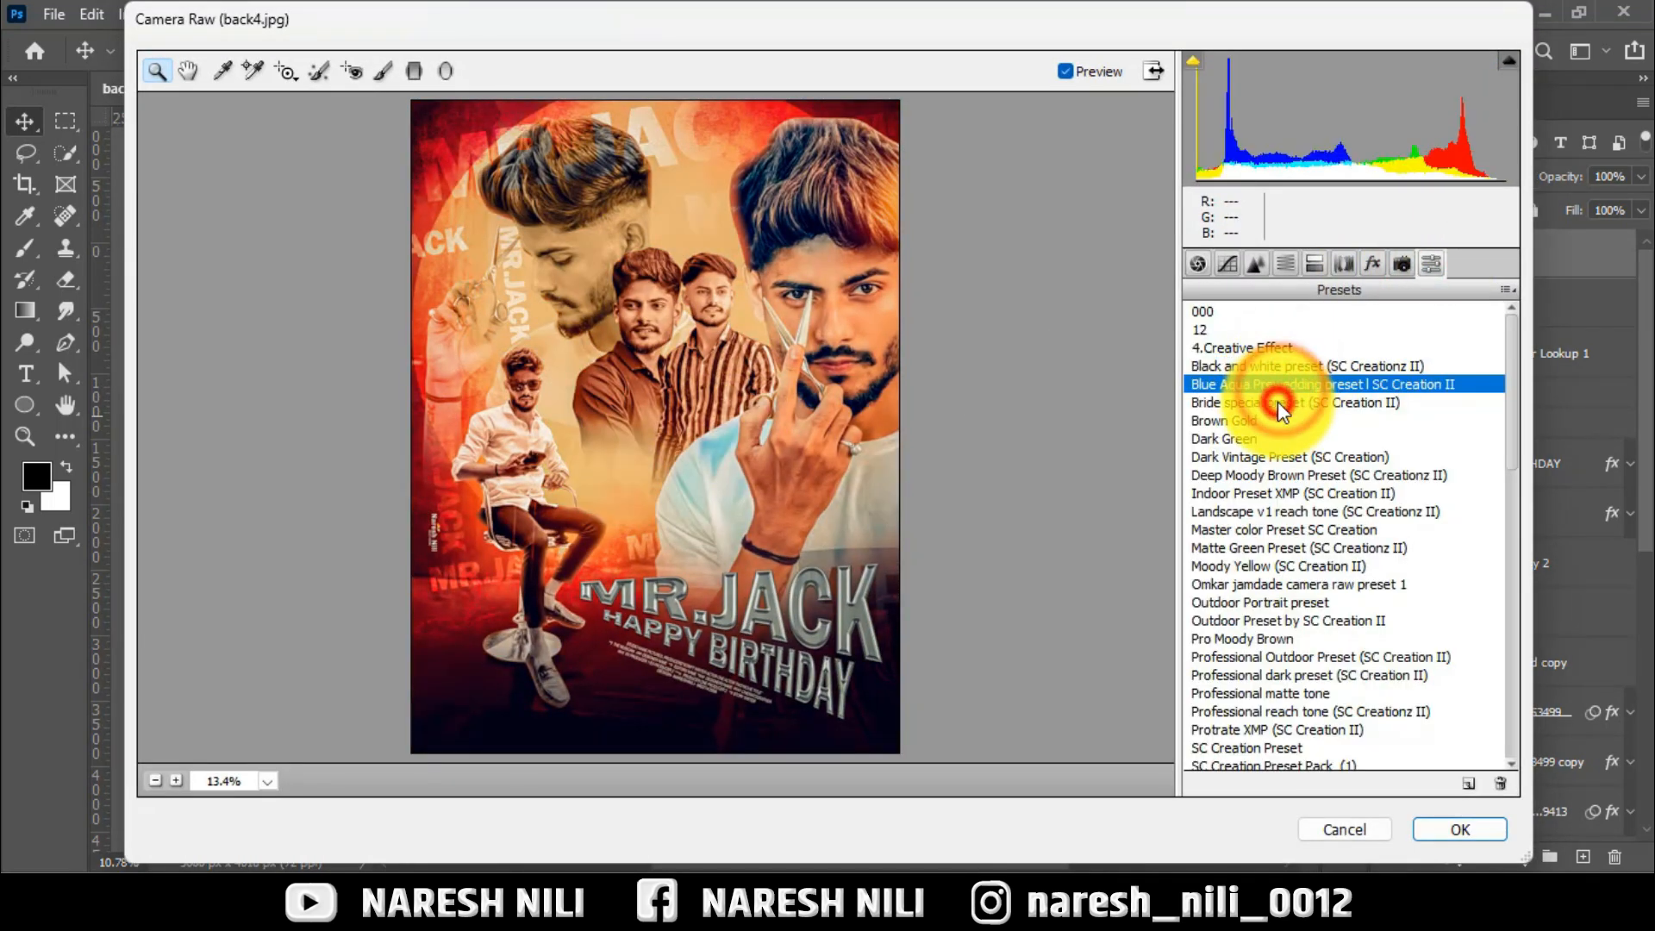
click(1278, 402)
click(1232, 421)
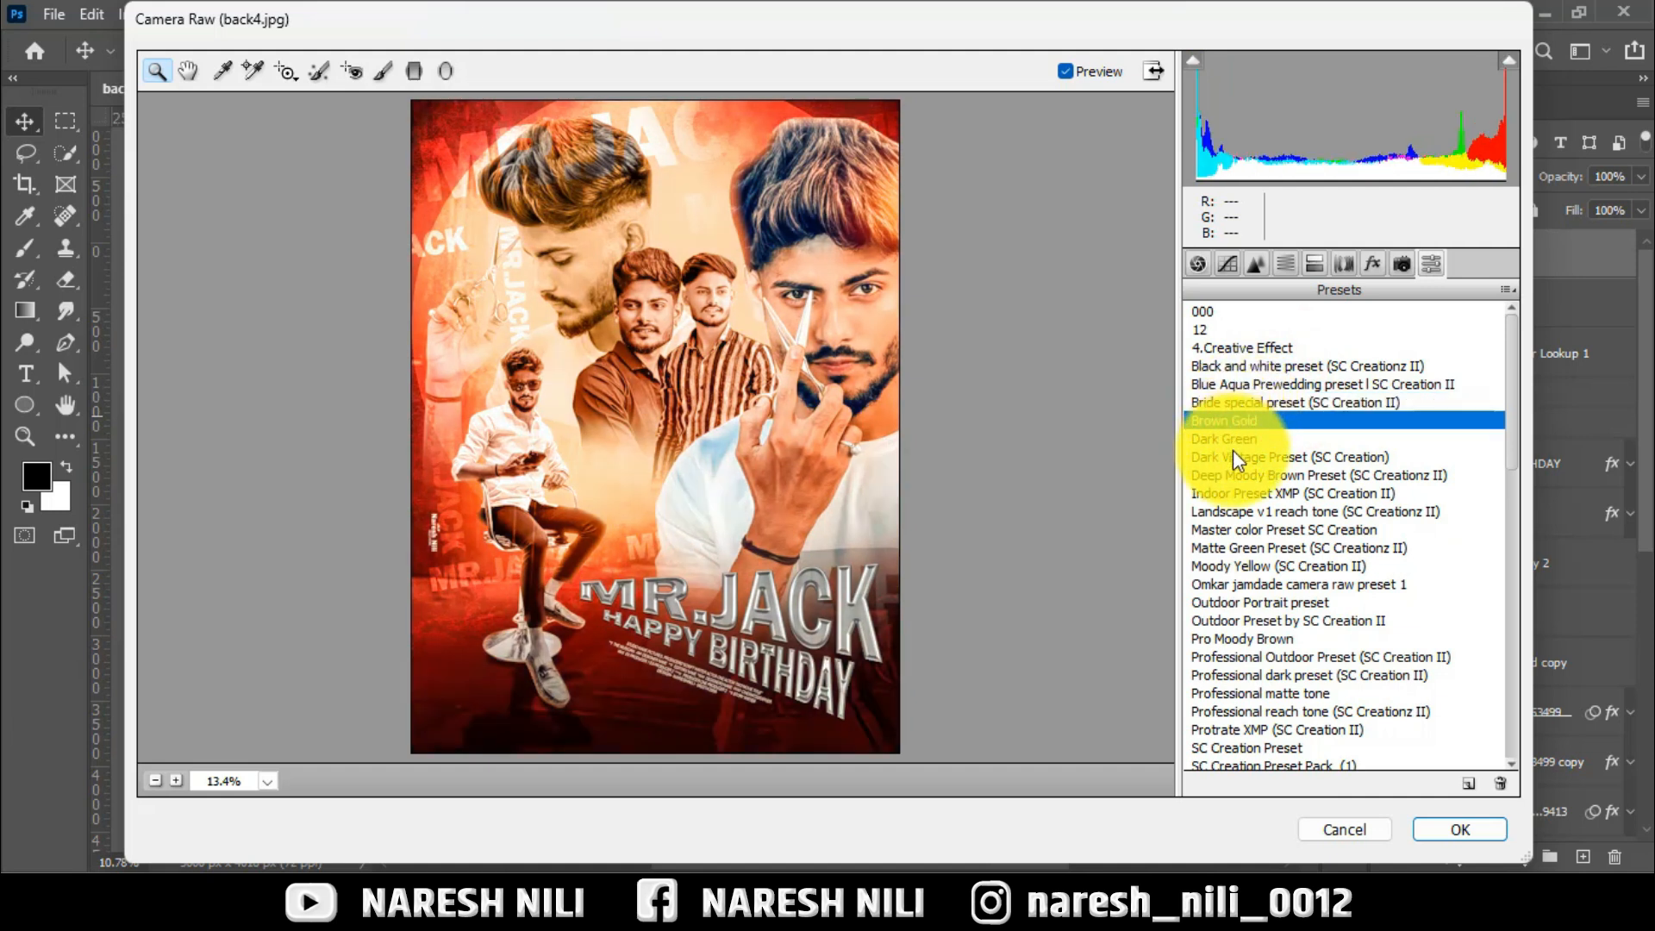
click(1224, 528)
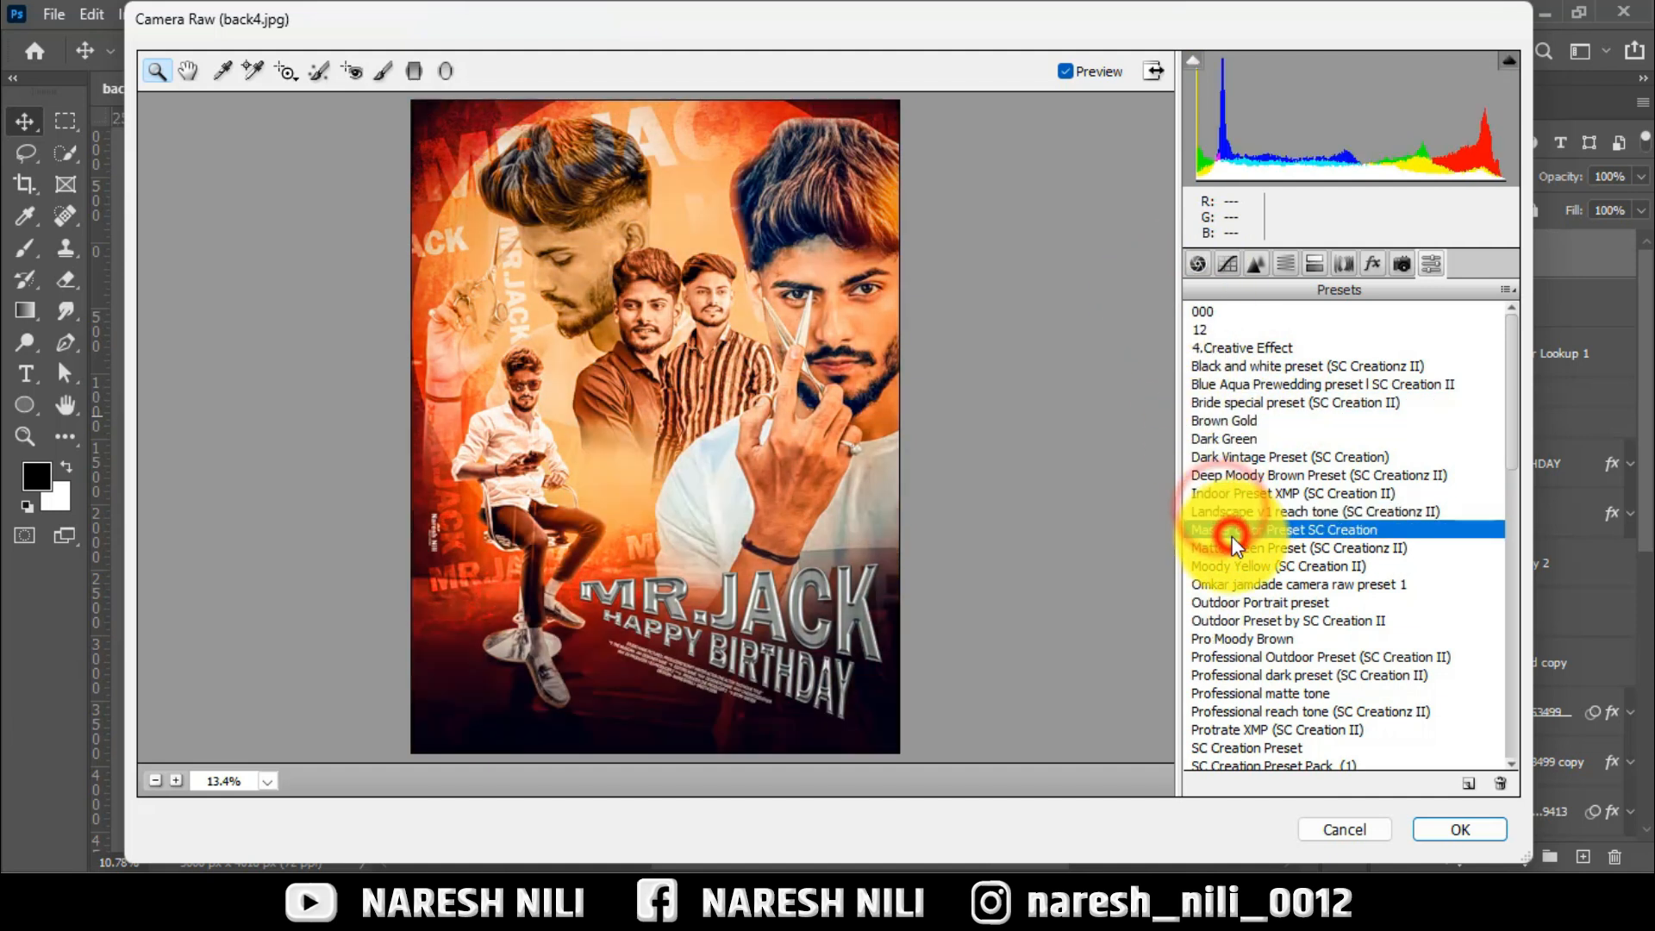
In Camera Raw, lower the contrast, set highlights to -47 and luminance noise reduction to 100, and apply the filter
click(1197, 264)
drag(1322, 580, 1282, 529)
drag(1416, 556, 1309, 492)
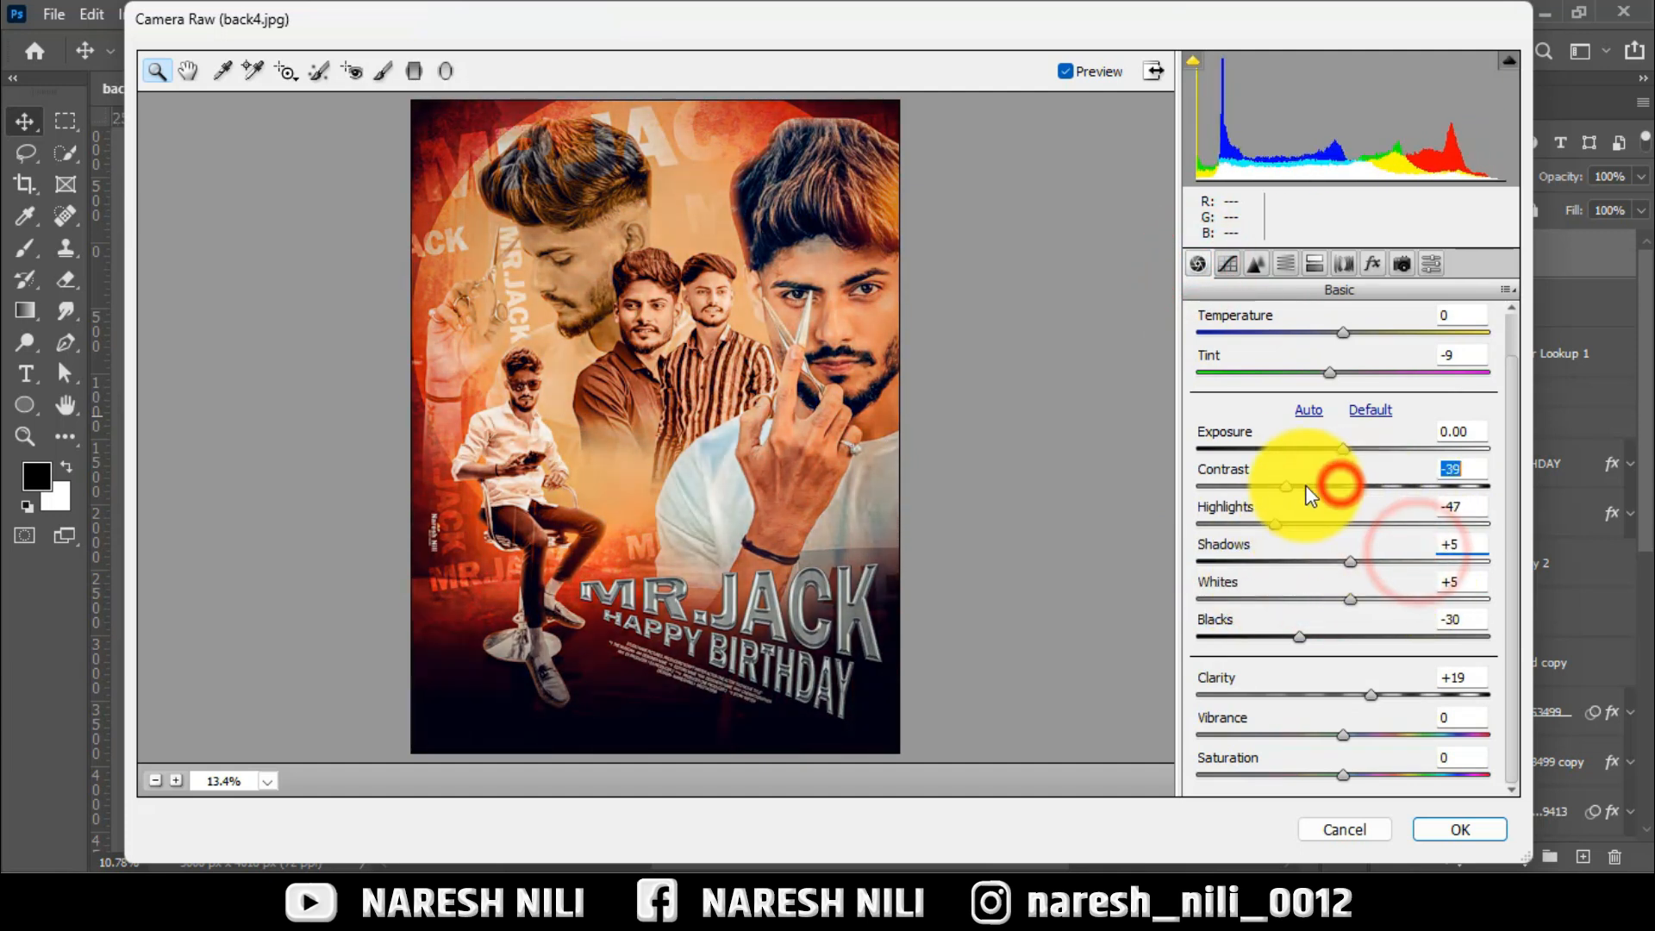
click(1256, 264)
click(1242, 547)
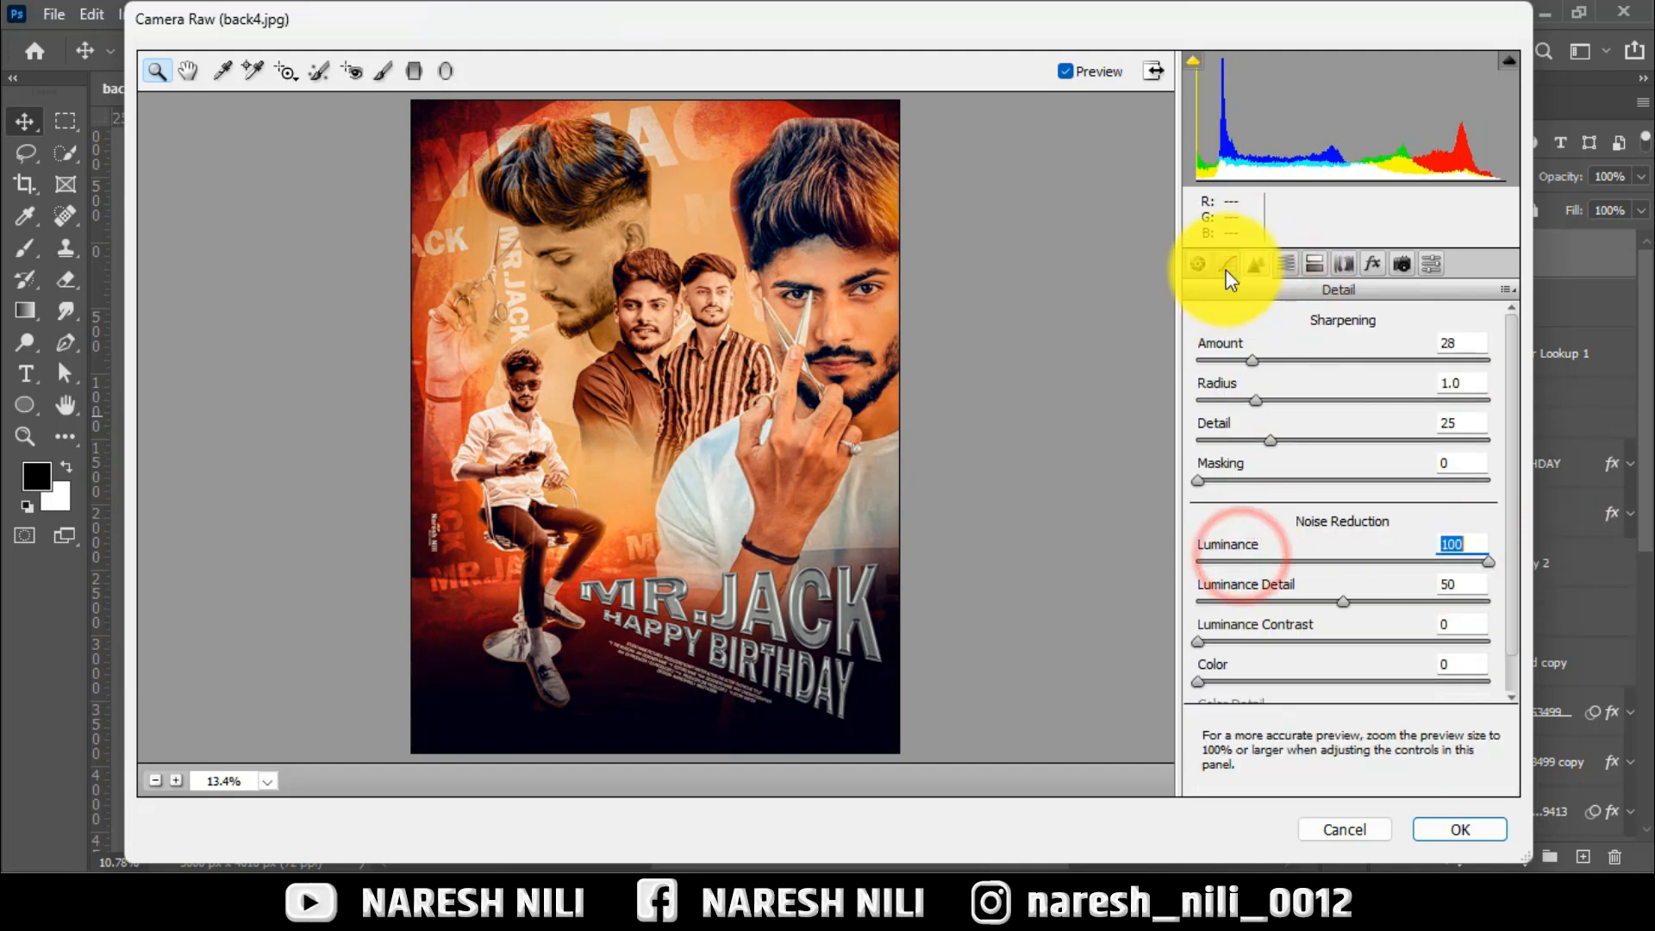
click(1197, 264)
drag(1292, 625, 1358, 600)
Compare more Camera Raw presets on the stamped layer and apply Bride special preset (SC Creation II)
click(1428, 266)
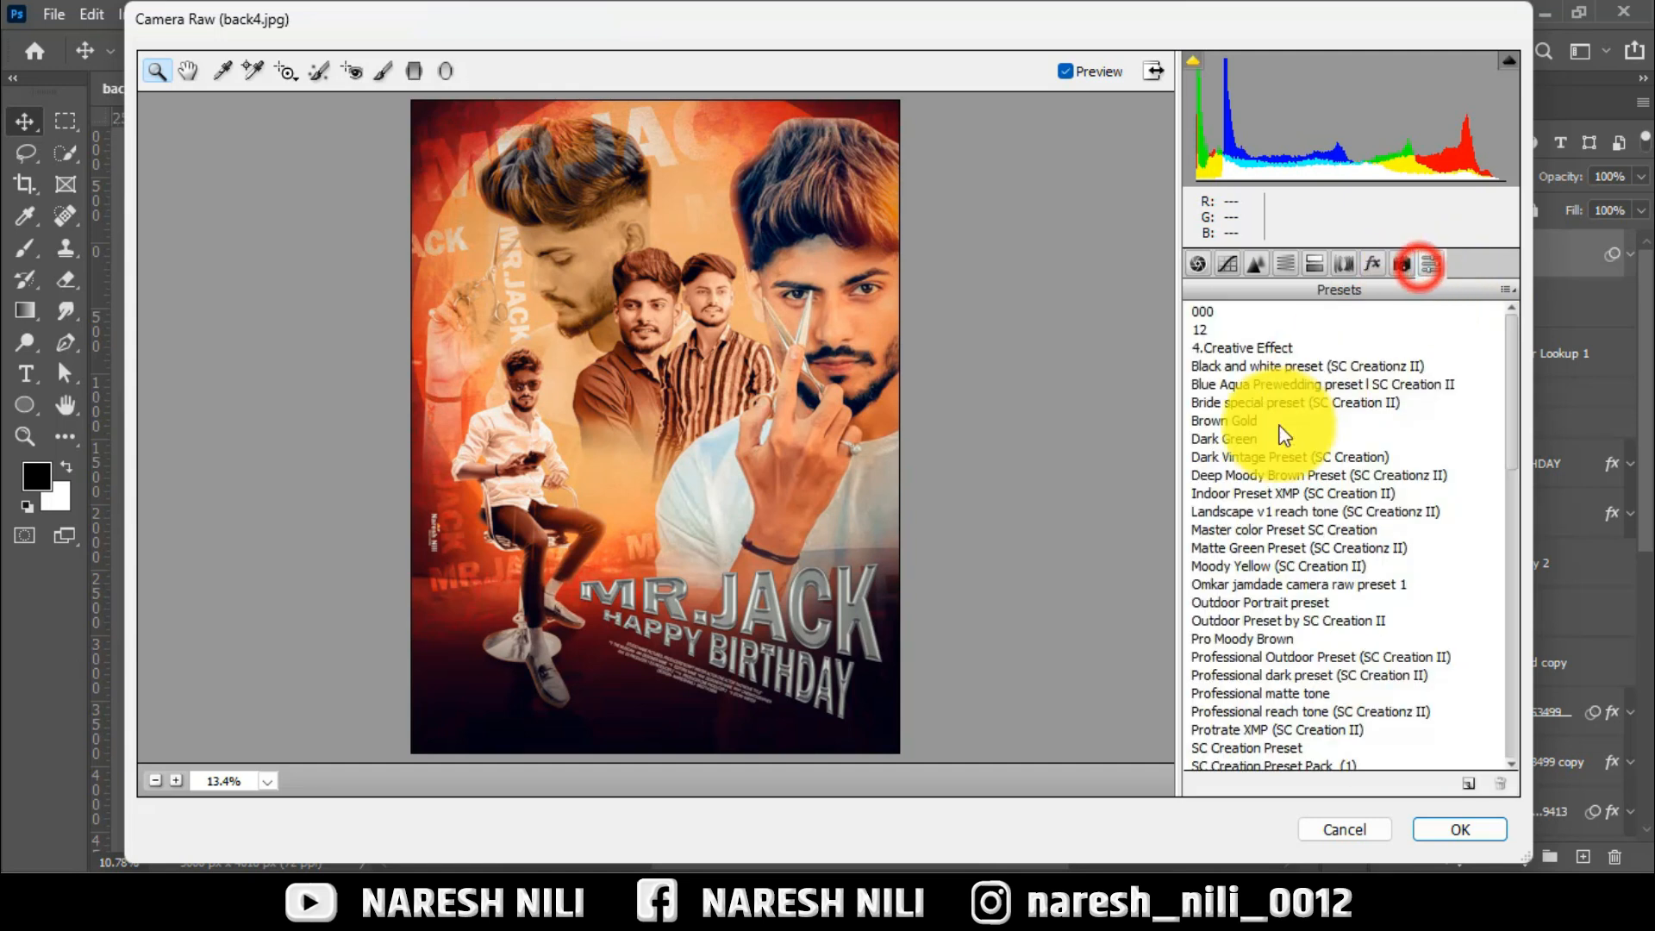
click(1246, 503)
click(1296, 545)
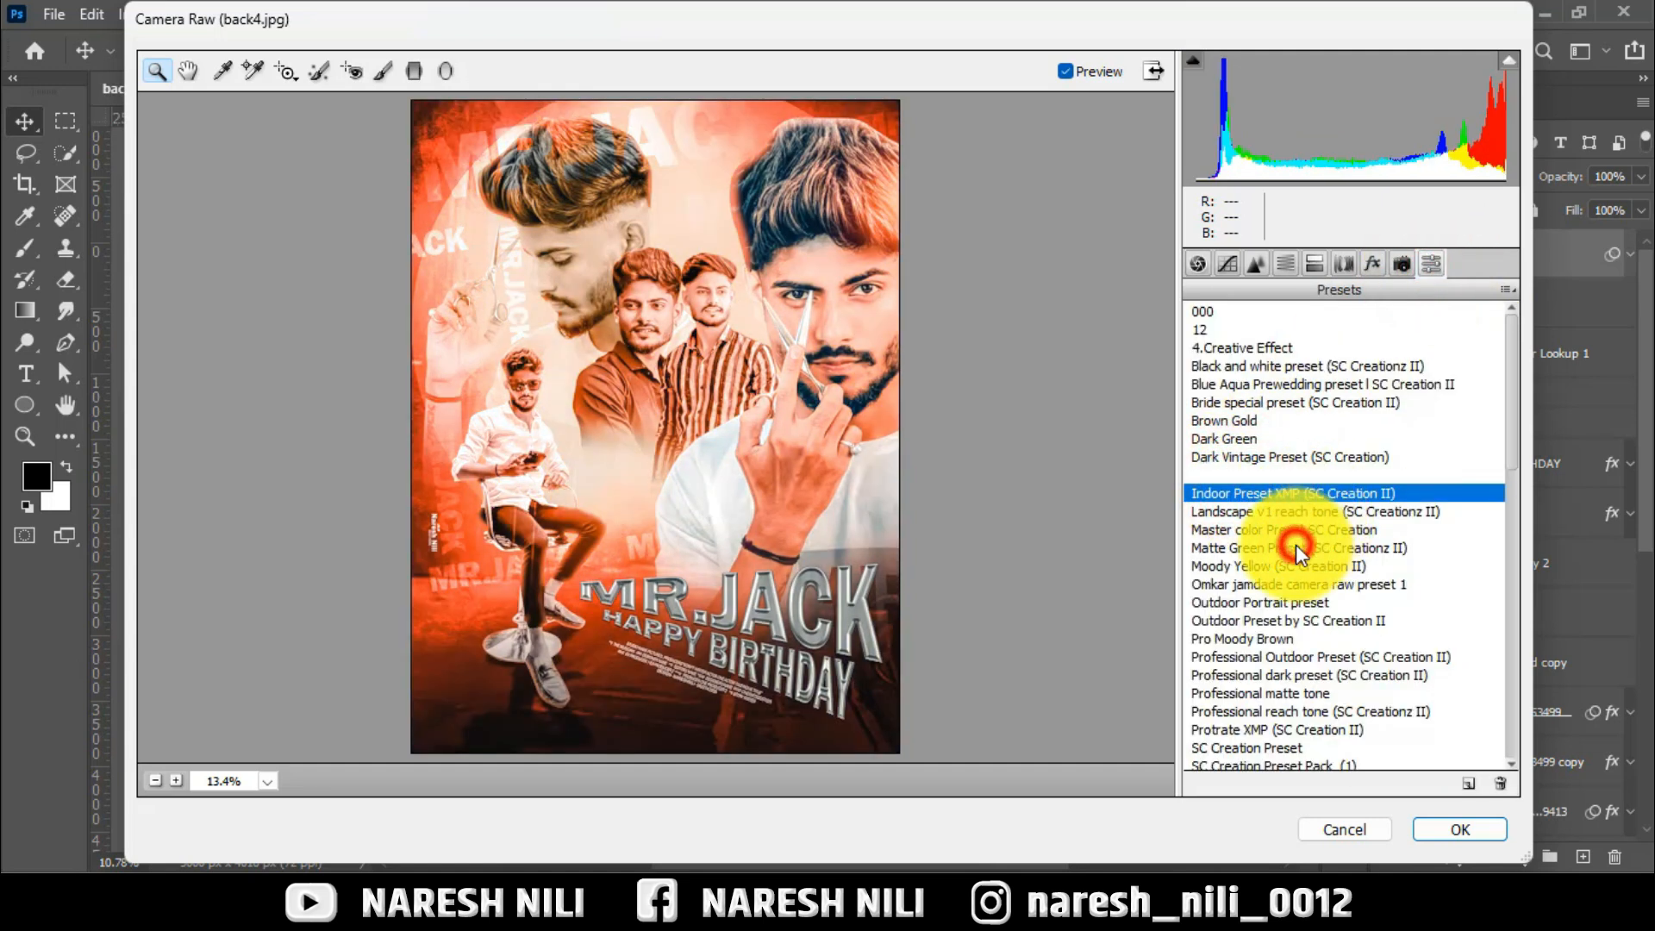
scroll(1267, 603, down, 6)
click(1268, 642)
click(1263, 599)
click(1267, 552)
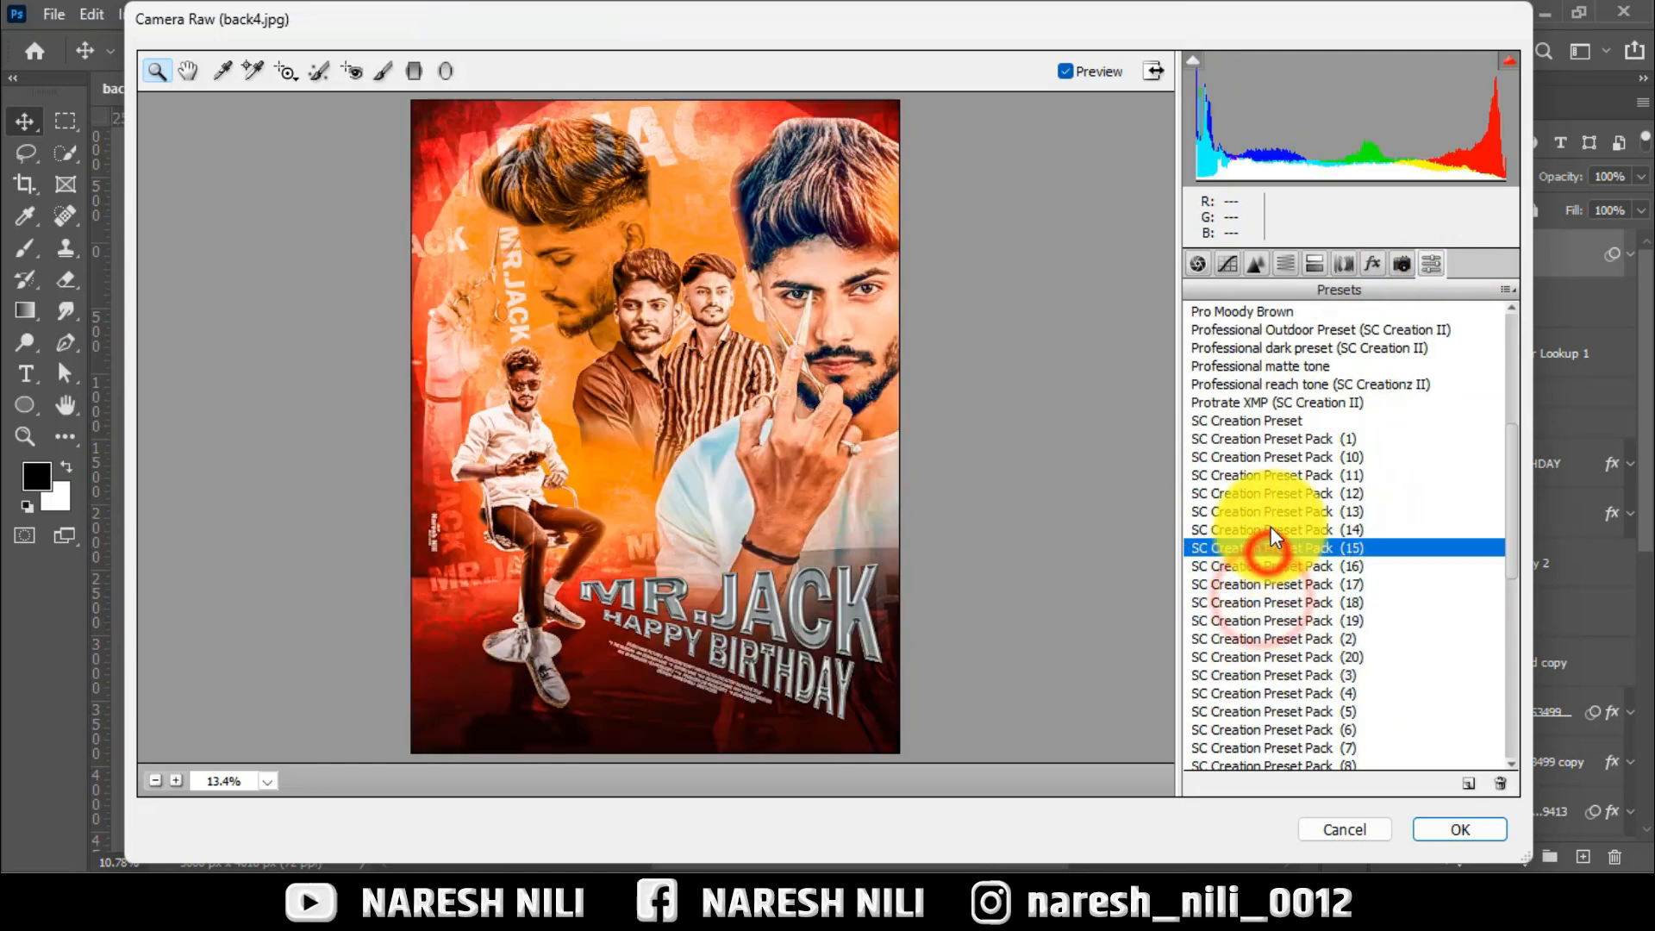
scroll(1268, 526, up, 6)
click(1265, 516)
click(1250, 457)
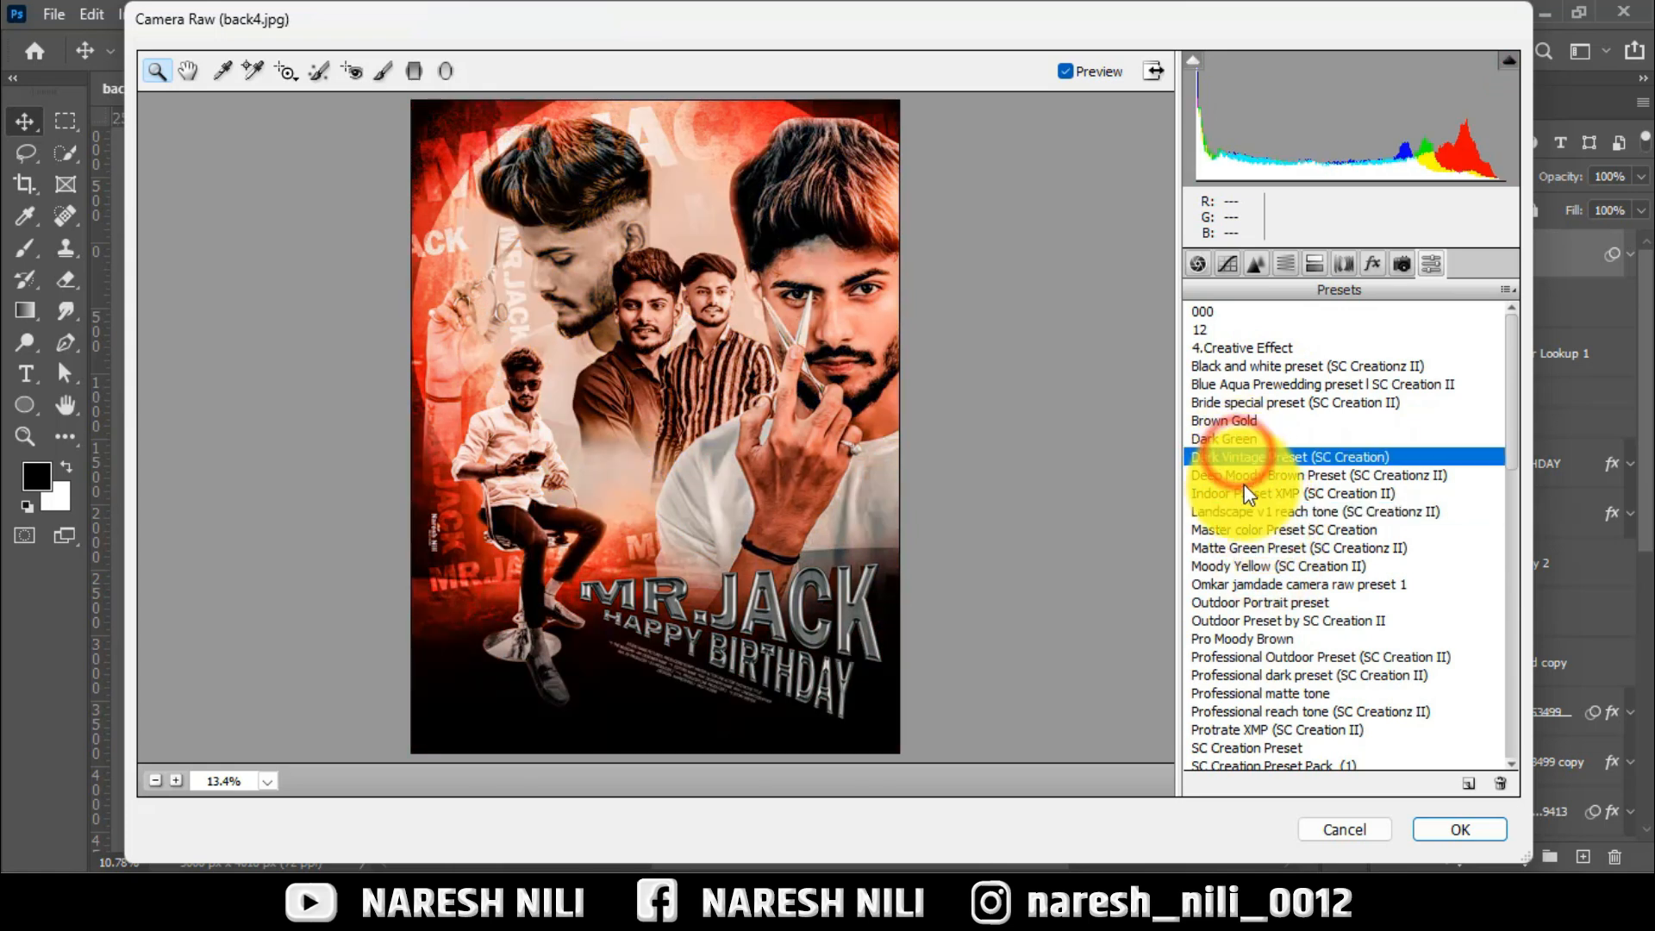
click(1250, 492)
click(1251, 403)
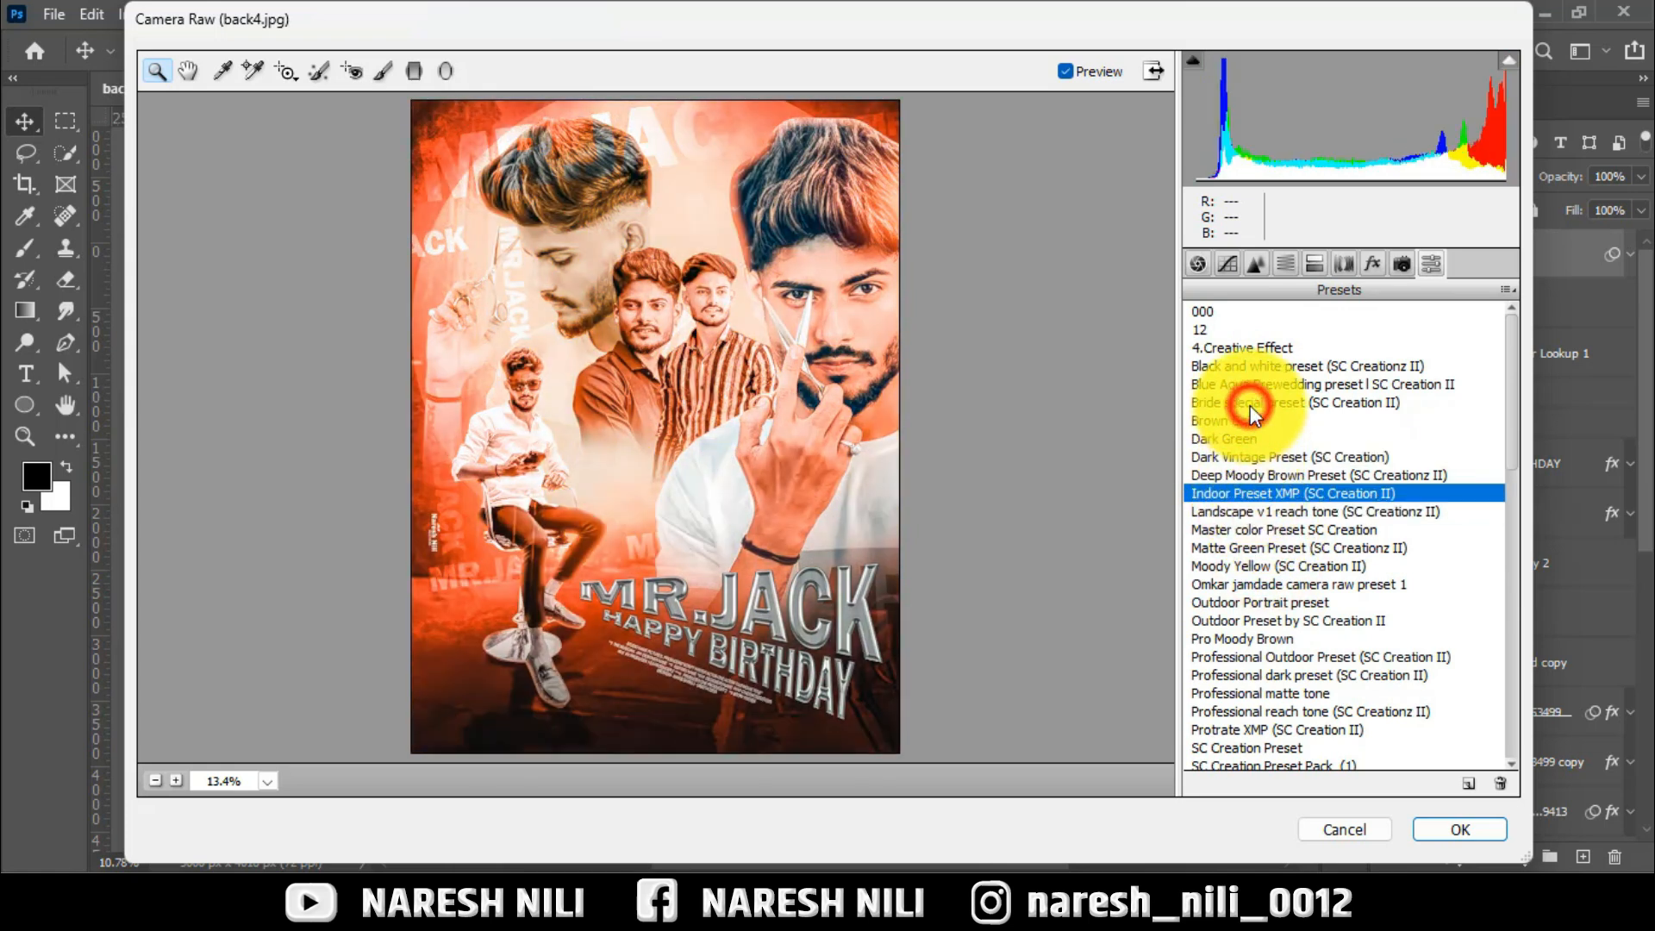
Apply Camera Raw with temperature +6, contrast -19, highlights -30, shadows +9, whites -23 and blacks -56
click(1198, 264)
mouse_move(1366, 556)
mouse_down()
mouse_move(1297, 552)
mouse_move(1357, 556)
mouse_up()
drag(1268, 521, 1161, 505)
drag(1256, 526, 1309, 598)
drag(1359, 333, 1347, 346)
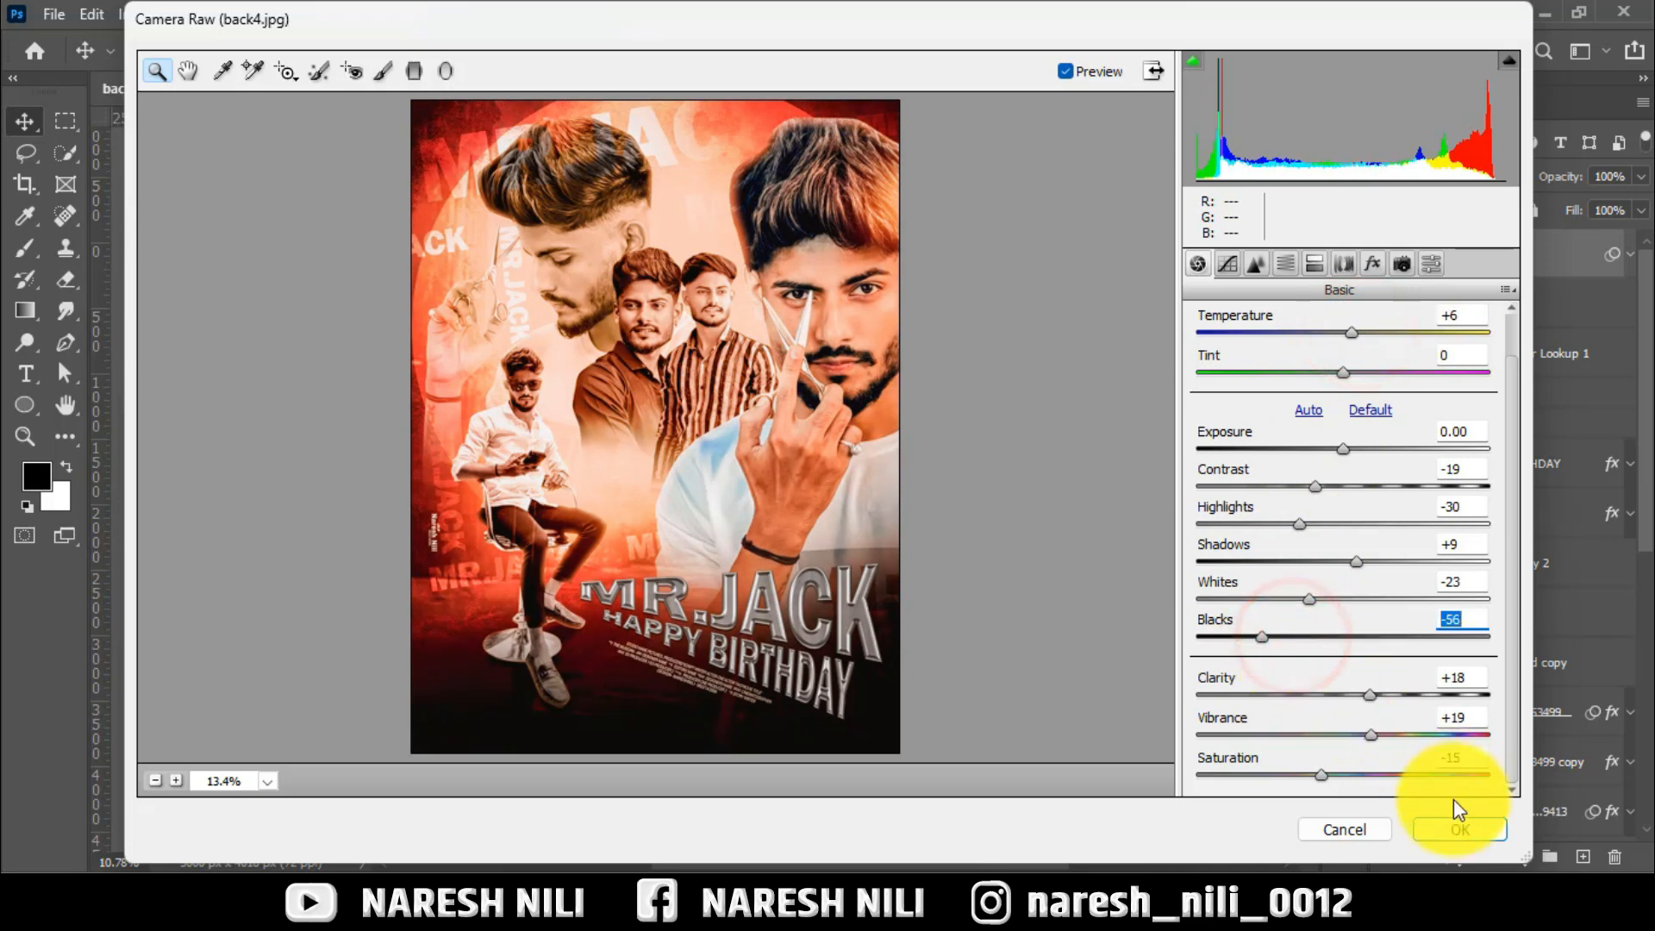
click(1459, 828)
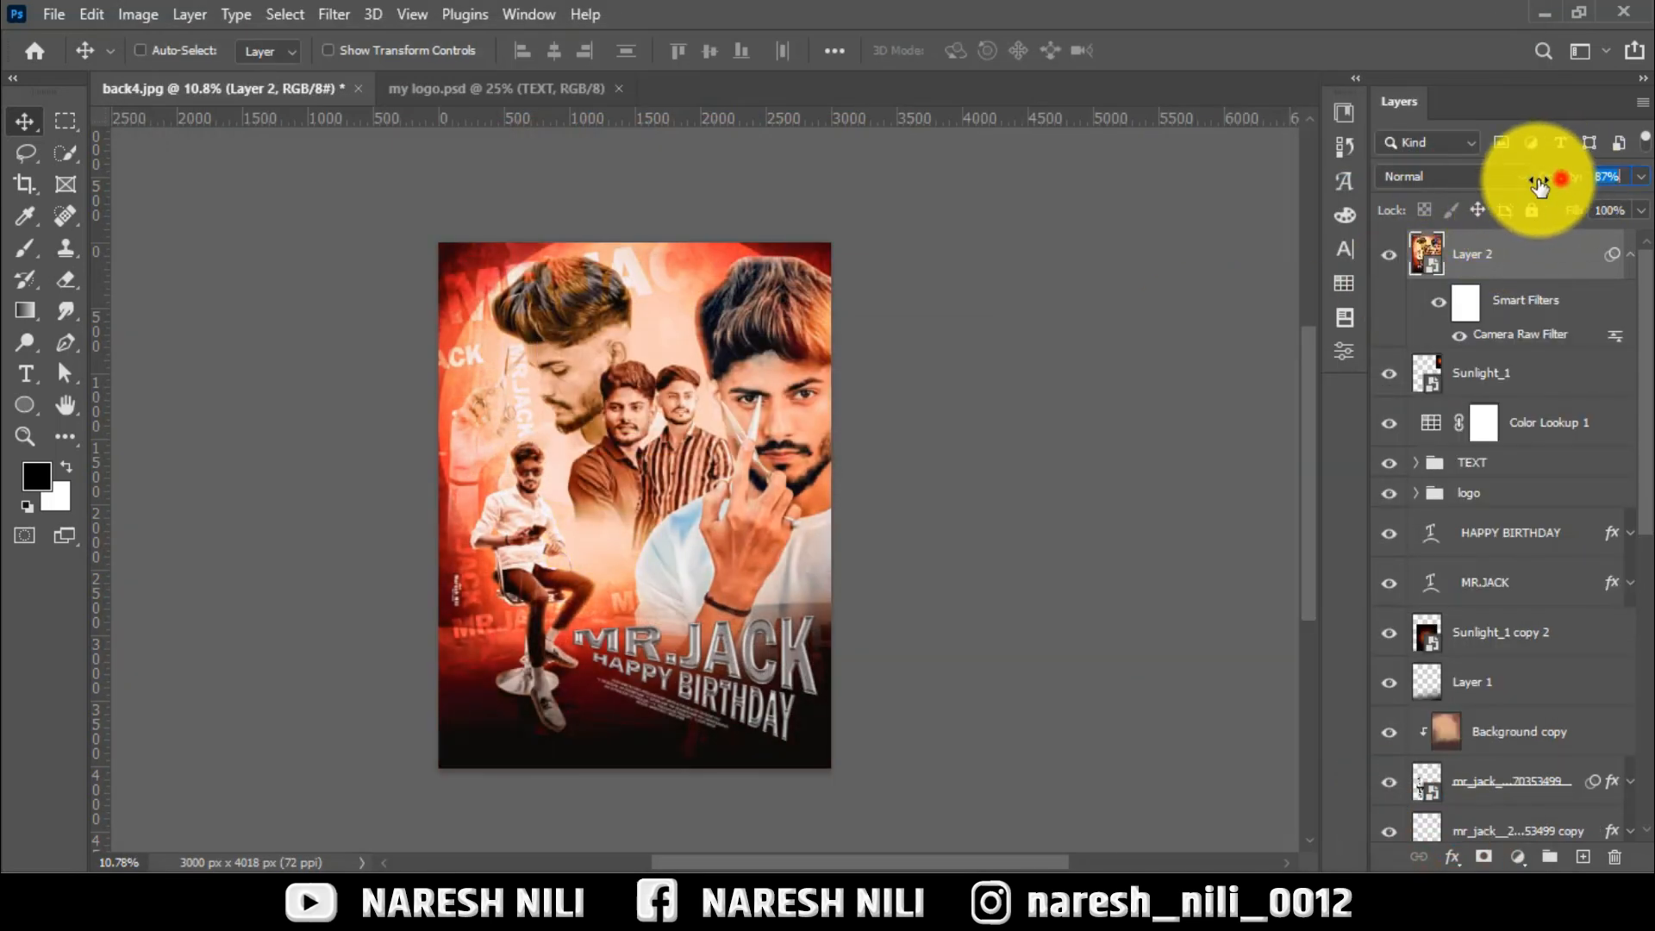
Reduce the opacity of the graded Layer 2 to 63%
drag(1540, 183, 1525, 182)
scroll(767, 470, down, 5)
scroll(677, 500, up, 5)
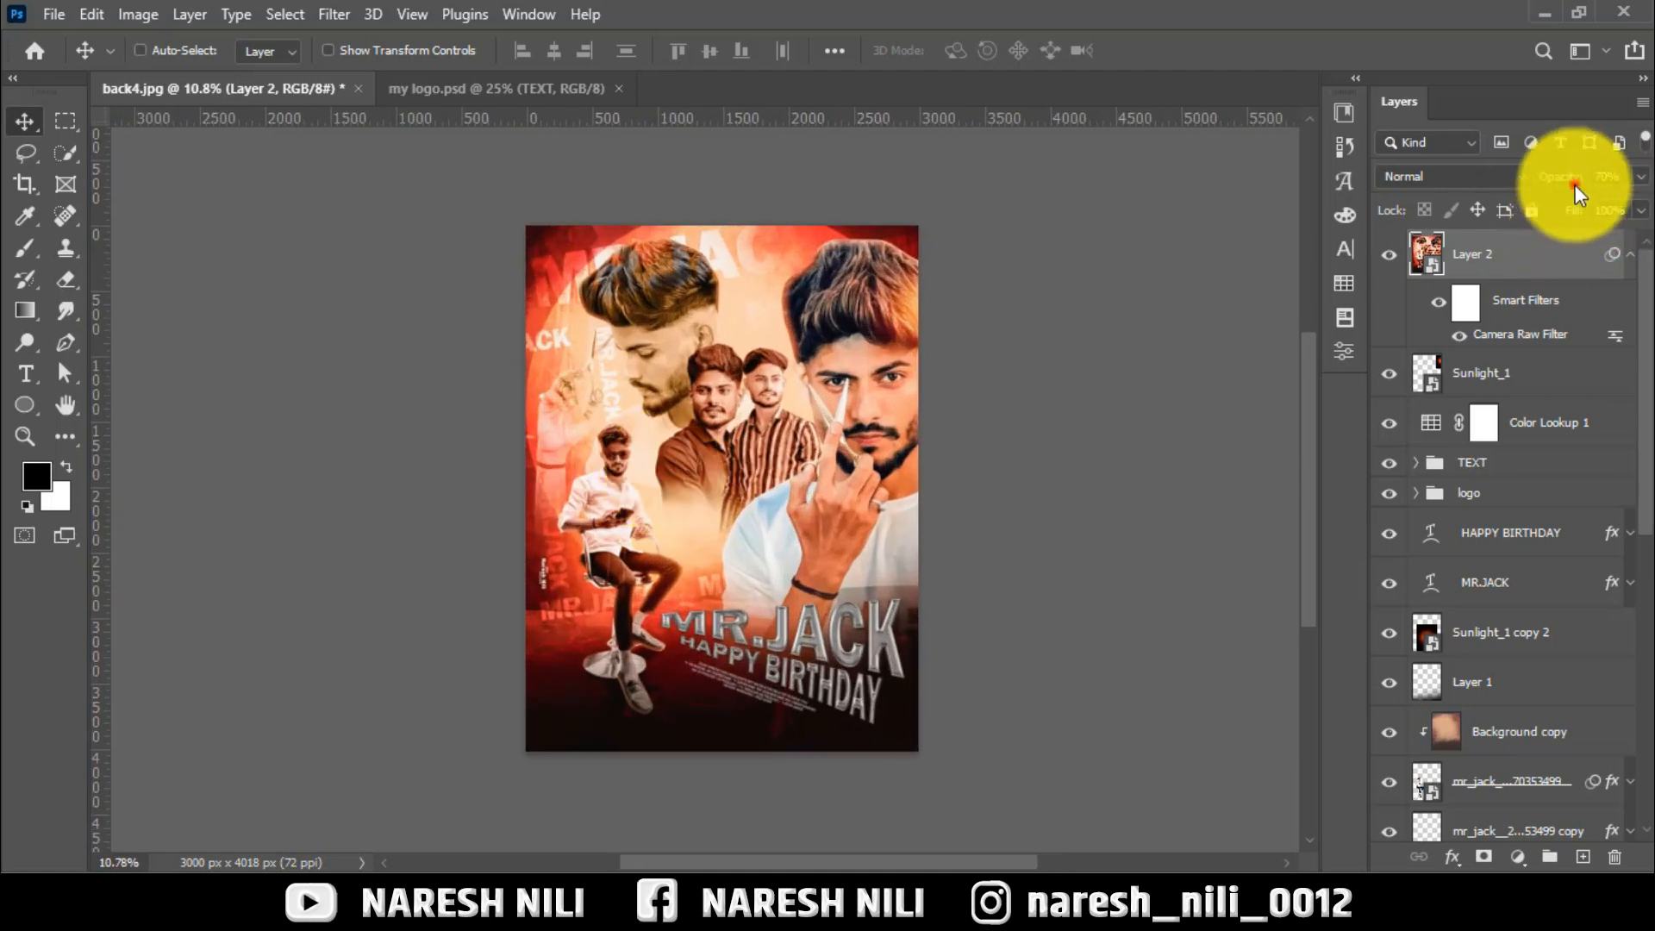
Inspect the graded portraits up close and return to a view of the whole poster
click(24, 436)
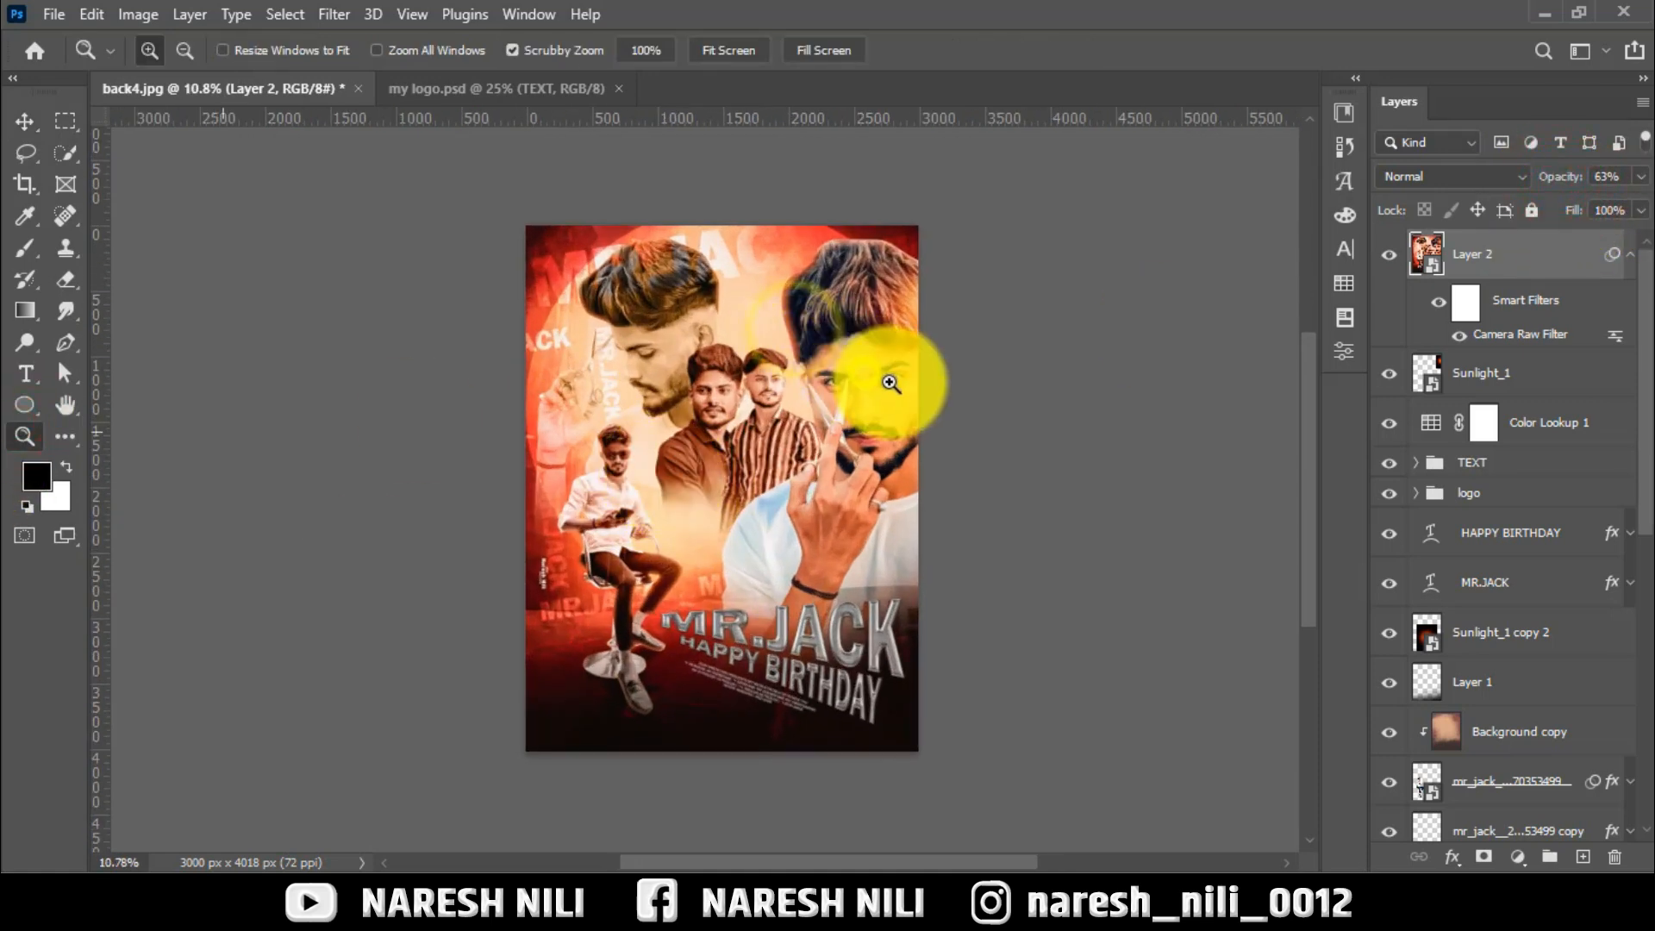
drag(761, 302, 827, 344)
right_click(767, 358)
click(836, 367)
click(695, 387)
click(691, 384)
scroll(726, 350, up, 2)
alt+click(733, 349)
key(ctrl+0)
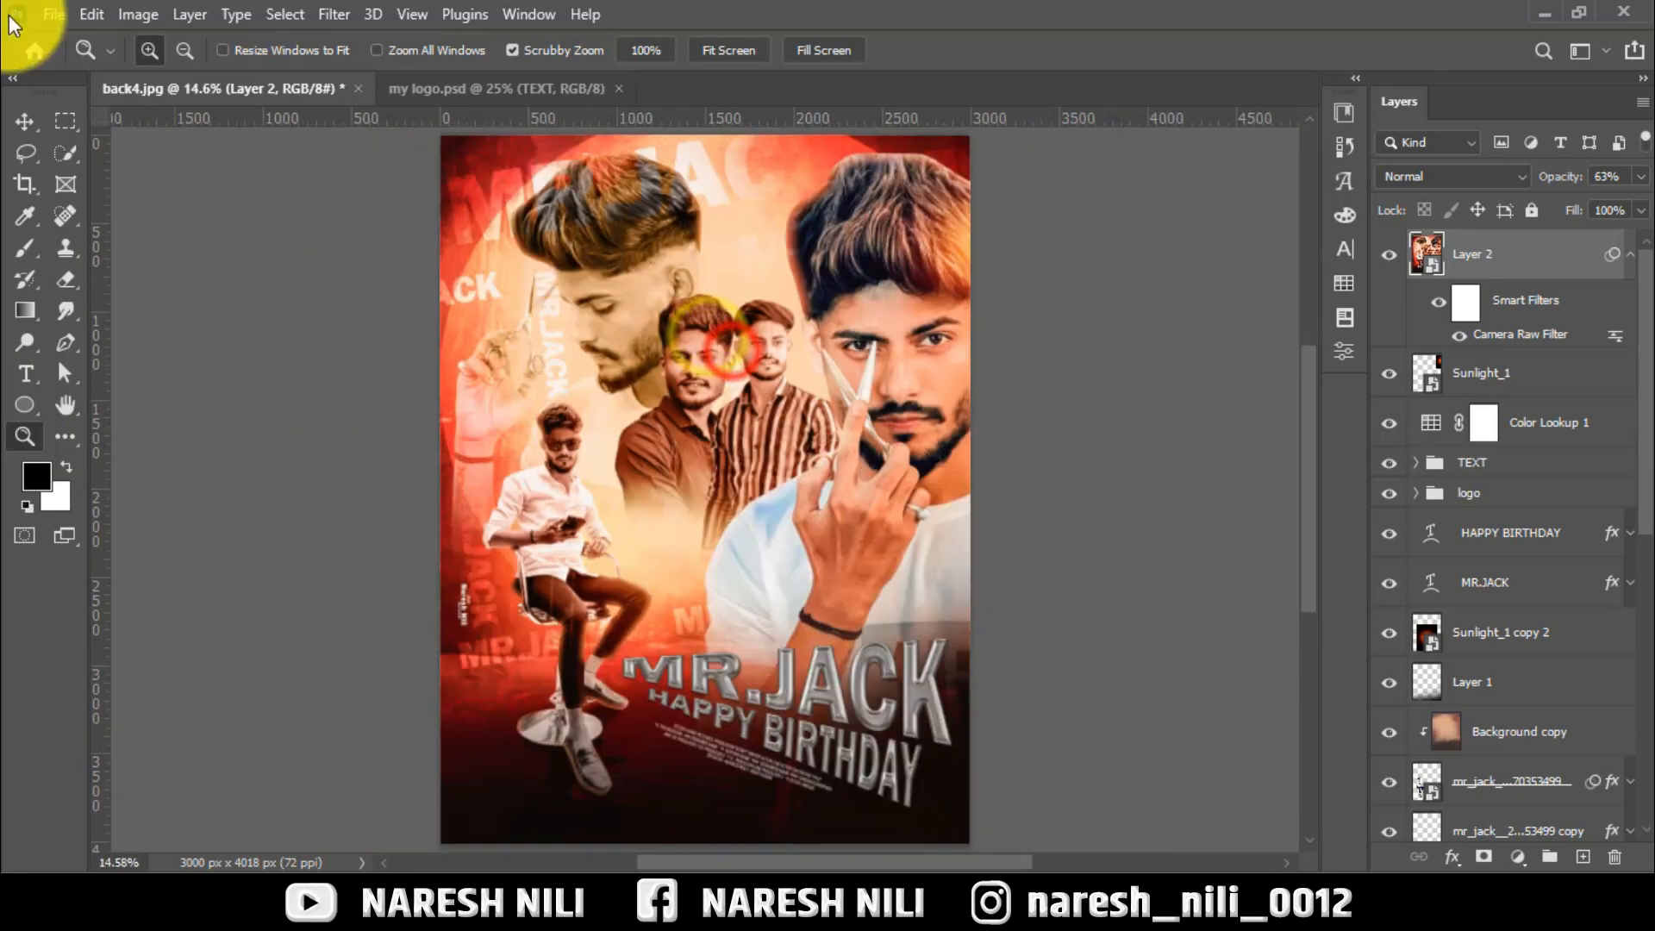